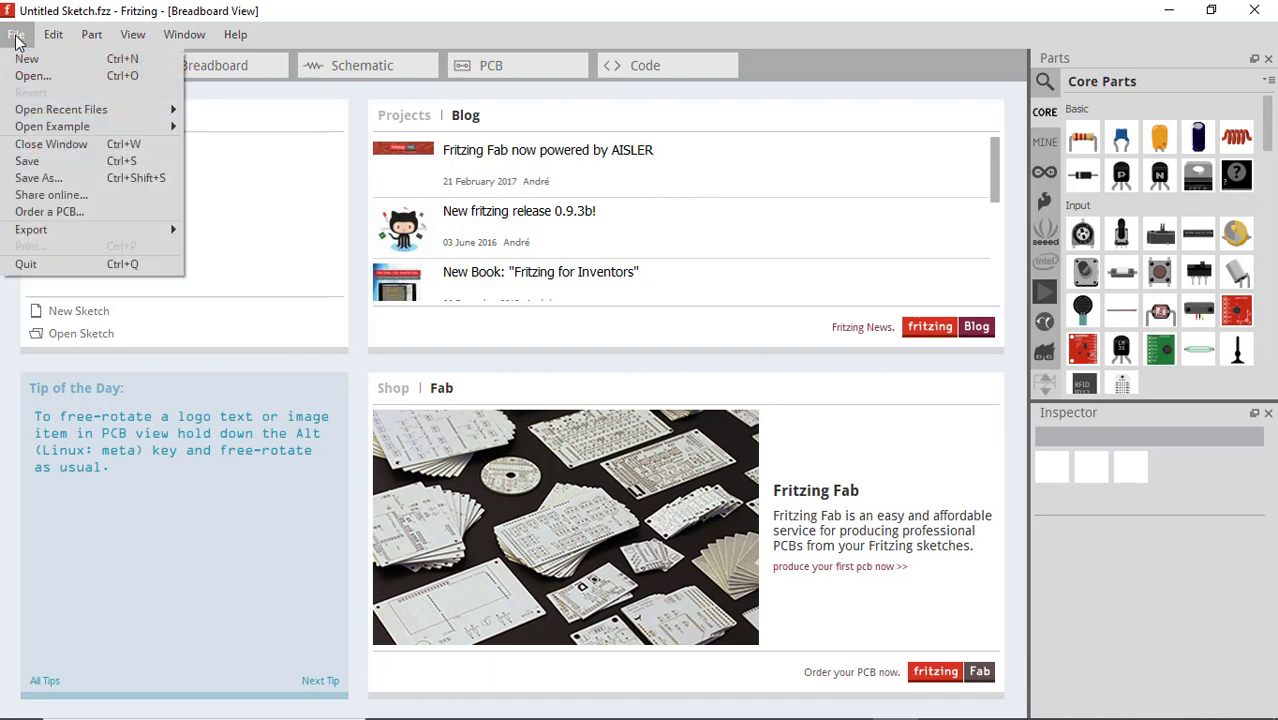
# Step: Create a new sketch and try to save it as "Project Fritzing Episode 001 : Activasi LCD"
pyautogui.click(66, 57)
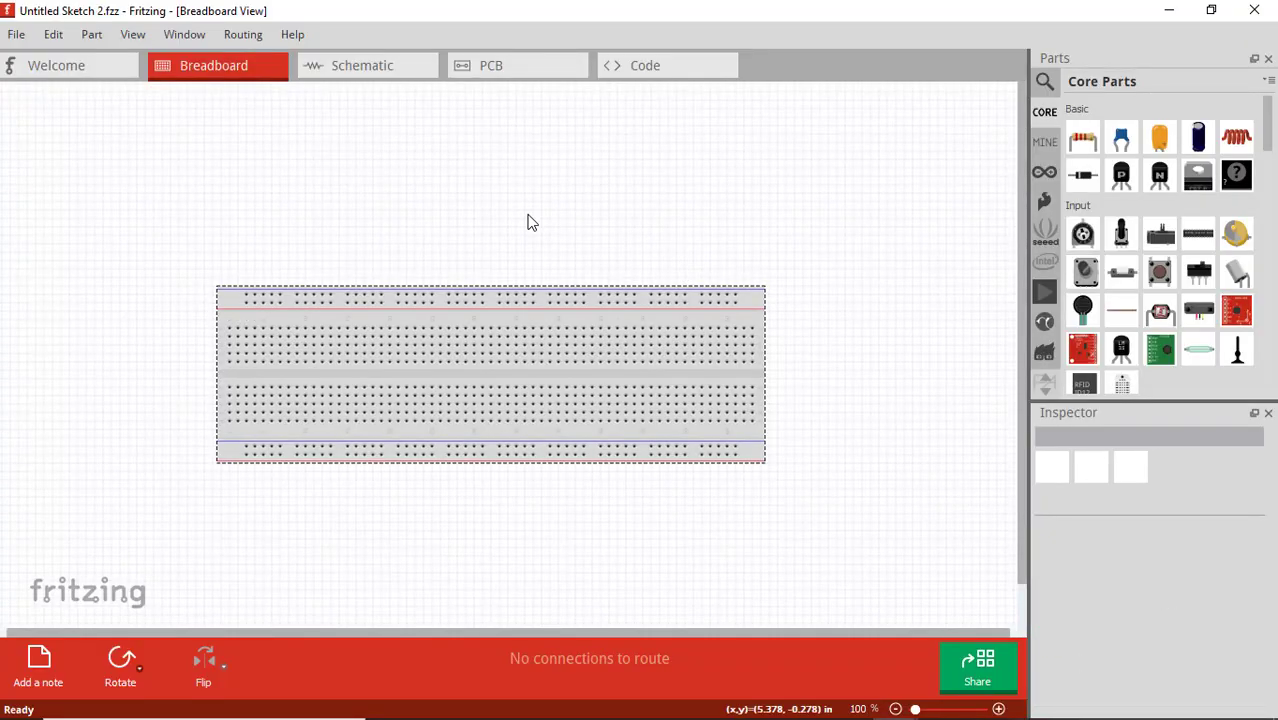
pyautogui.click(15, 36)
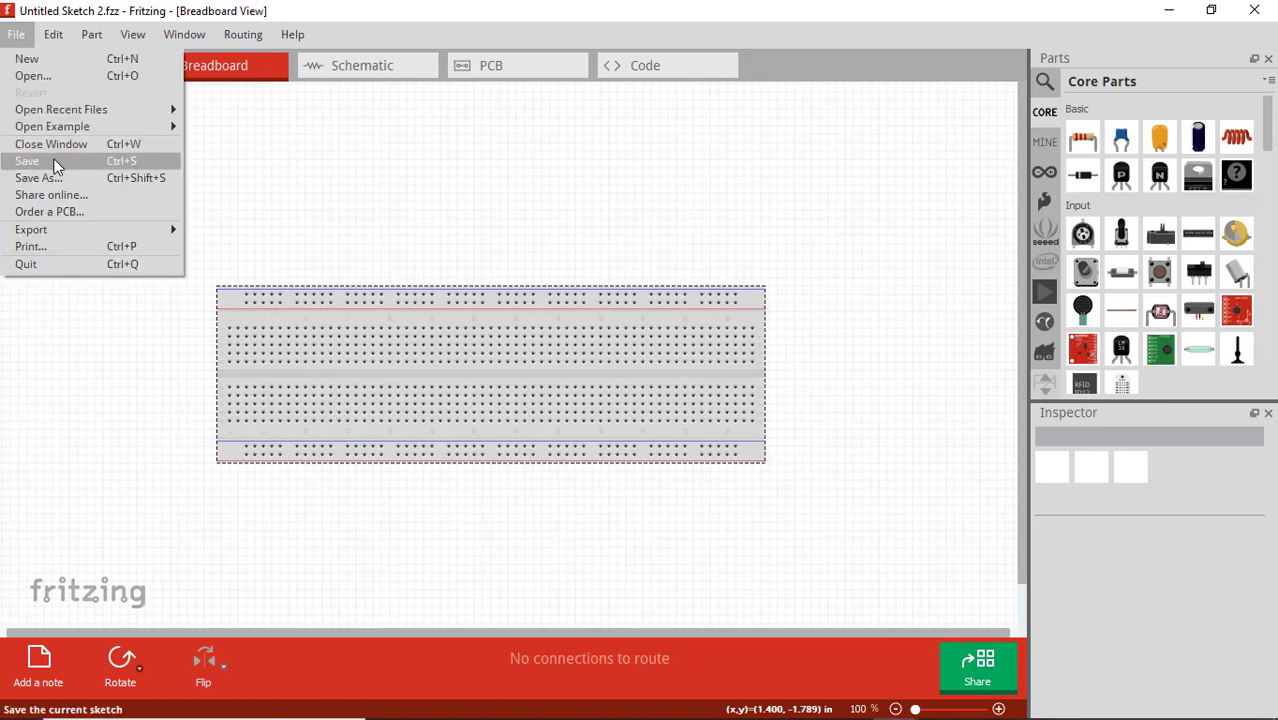
pyautogui.press('Escape')
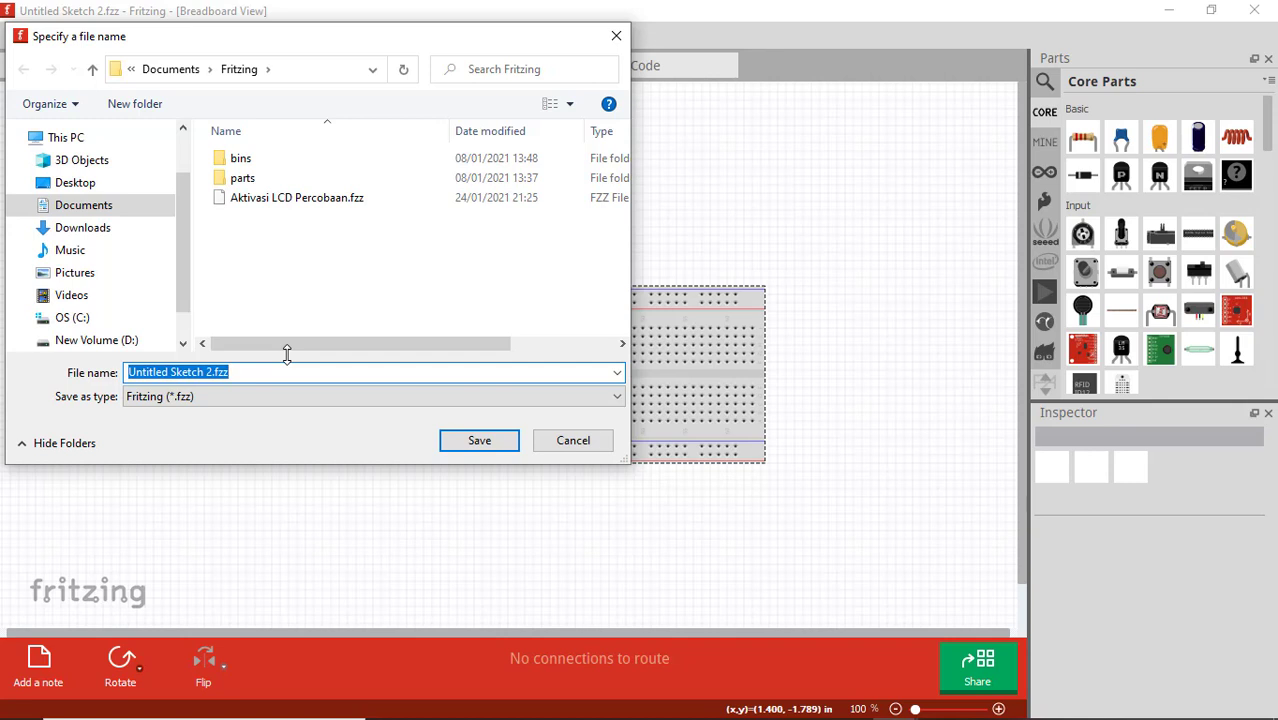
pyautogui.write('Project Frit')
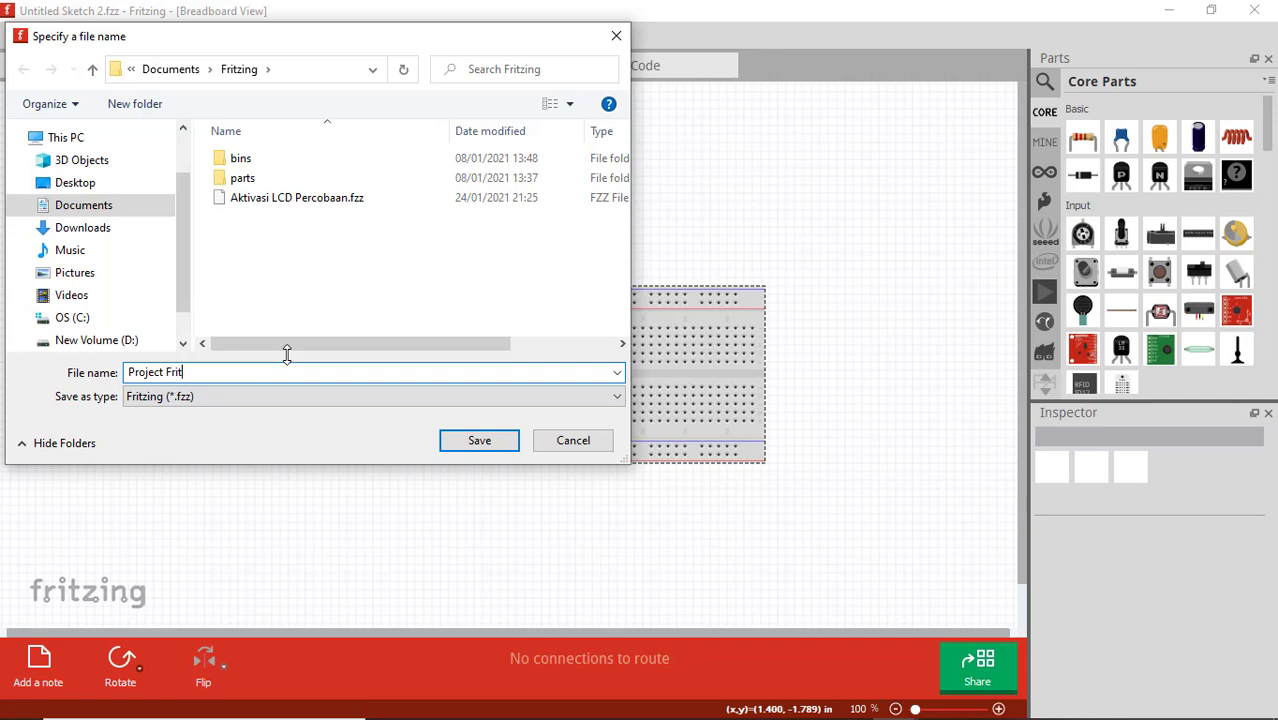
pyautogui.write('zing Episode 001 : Acti')
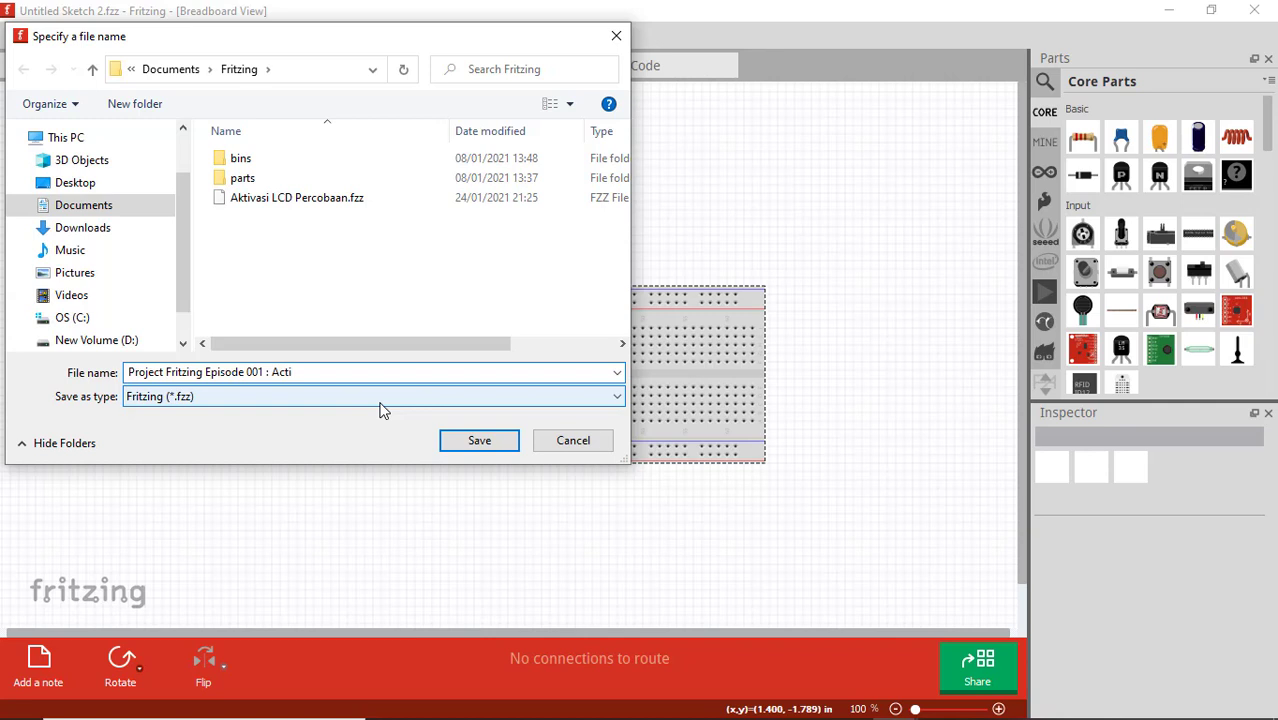
pyautogui.write('CD')
pyautogui.click(476, 447)
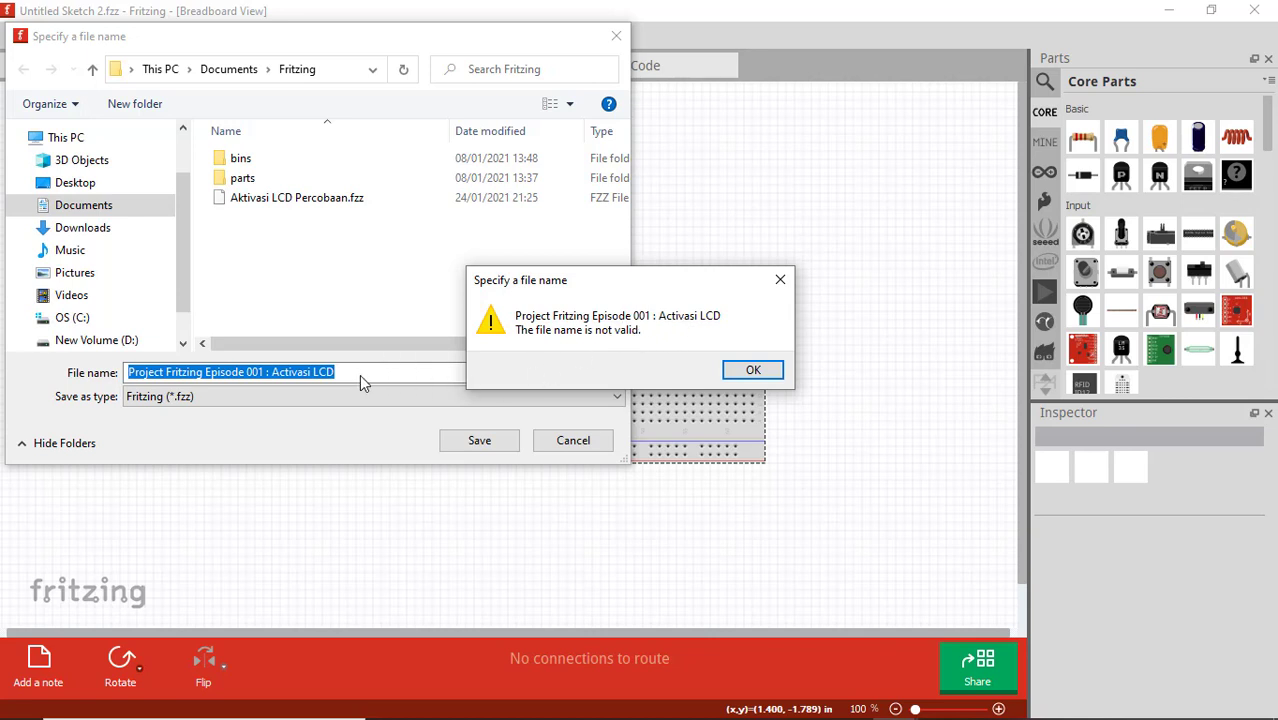
# Step: Shorten the file name to "Project Fritzing Episode 001" and save the sketch in the Fritzing folder
pyautogui.click(757, 372)
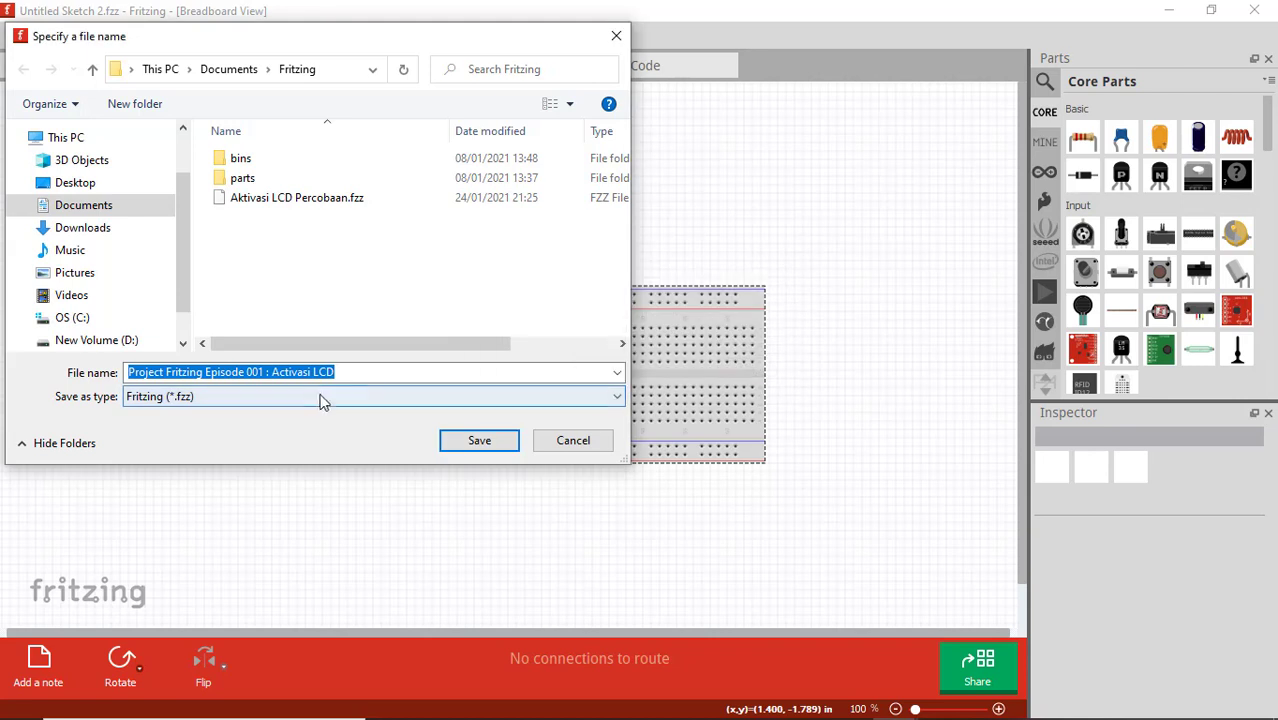
pyautogui.moveTo(377, 371); pyautogui.dragTo(262, 371)
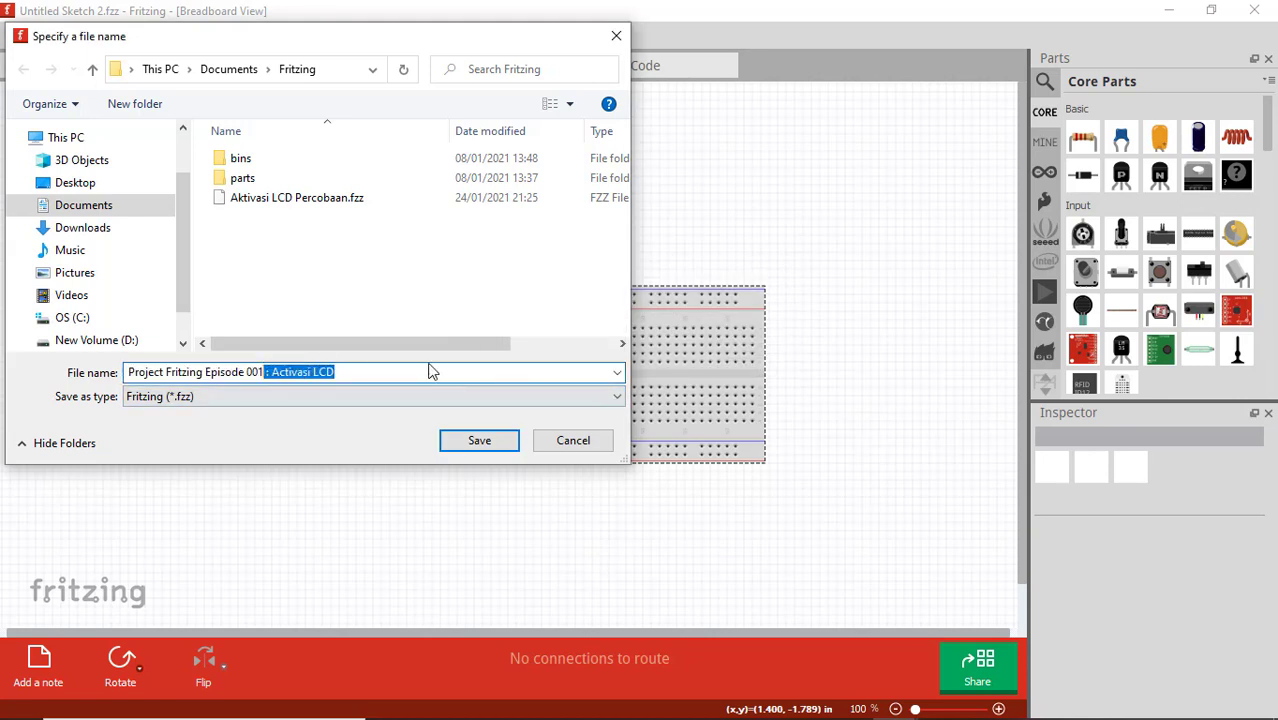
pyautogui.press('BackSpace')
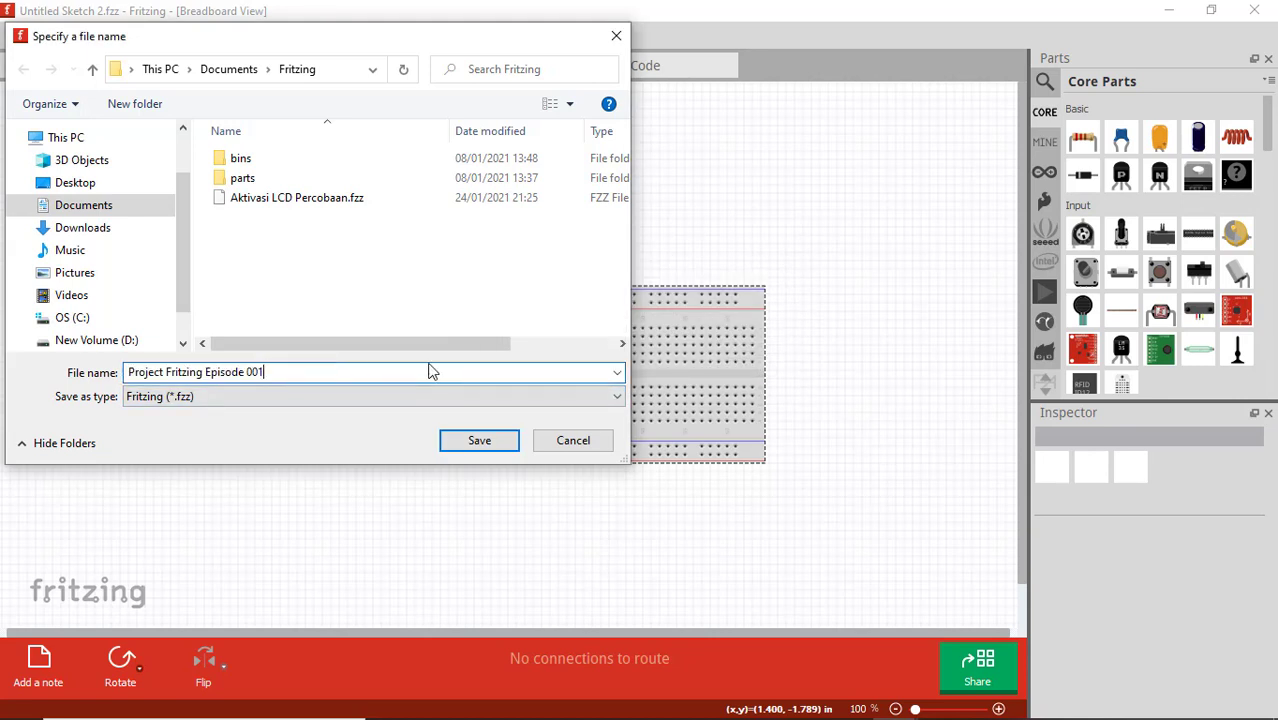
pyautogui.click(480, 441)
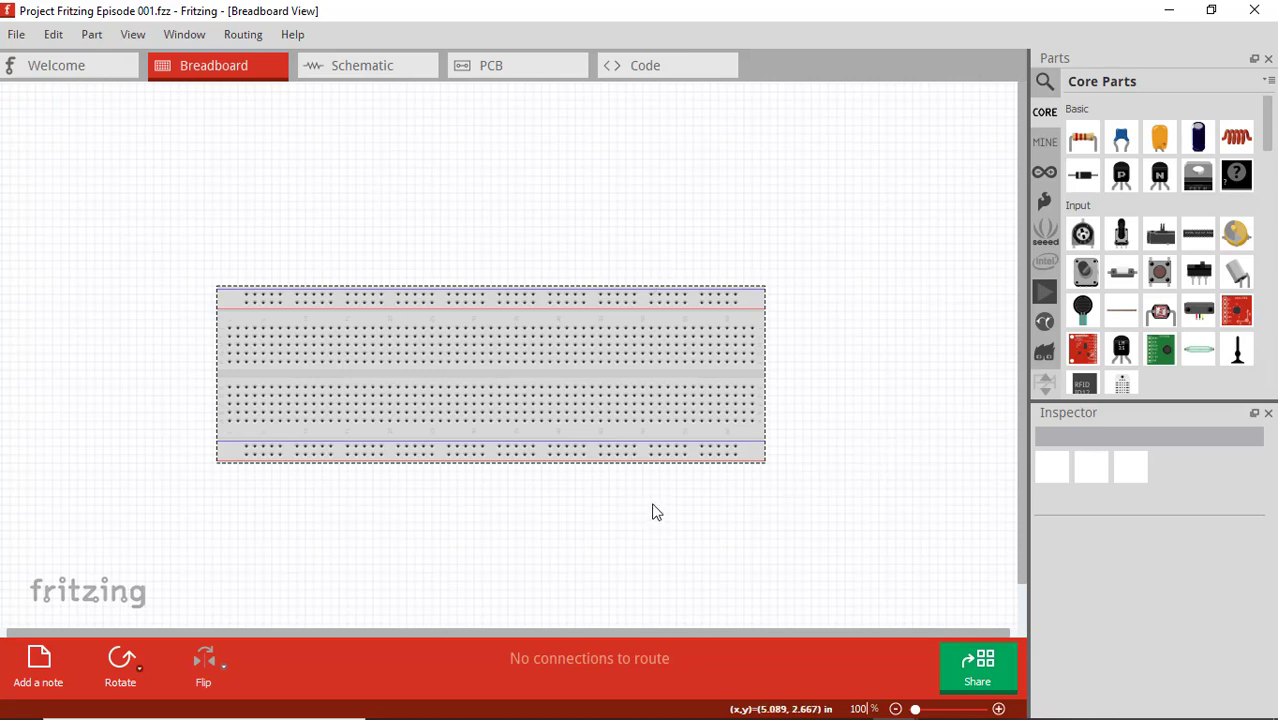
# Step: Place an Arduino Uno (Rev3) board from the Arduino parts at the left end of the breadboard
pyautogui.keyDown('ctrl'); pyautogui.scroll(2, 579, 436); pyautogui.keyUp('ctrl')
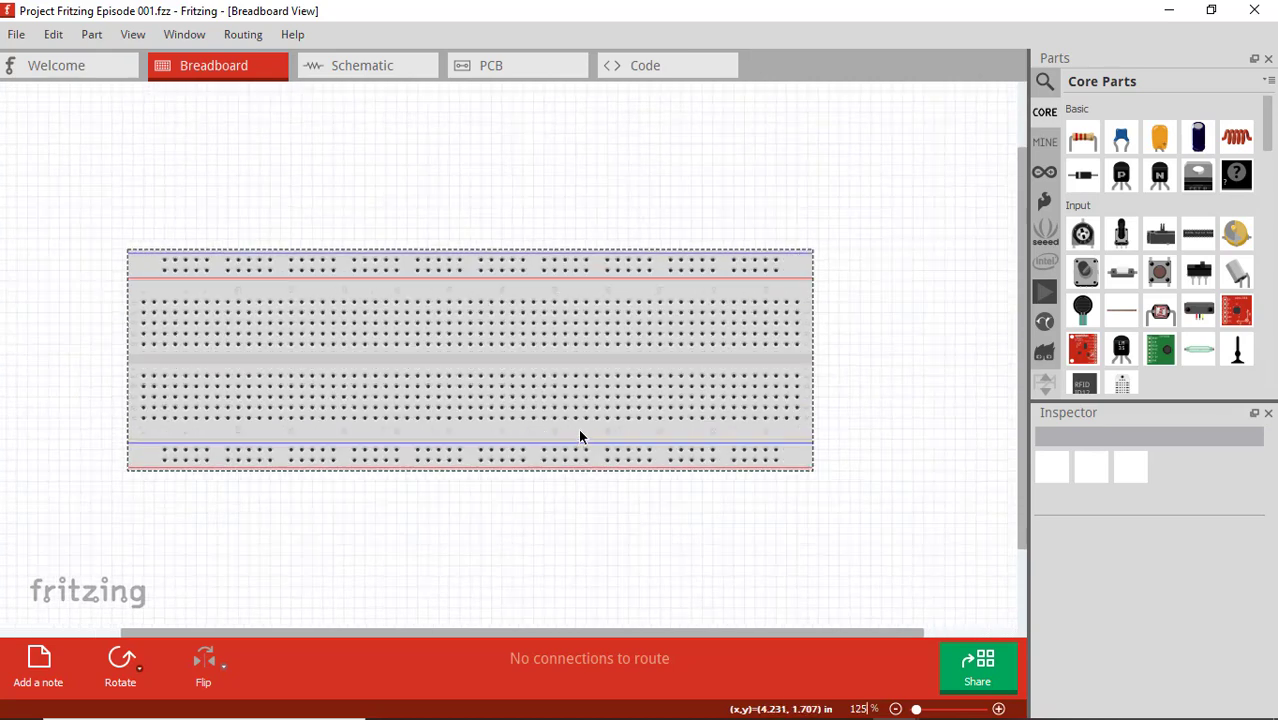
pyautogui.keyDown('ctrl'); pyautogui.scroll(1, 580, 436); pyautogui.keyUp('ctrl')
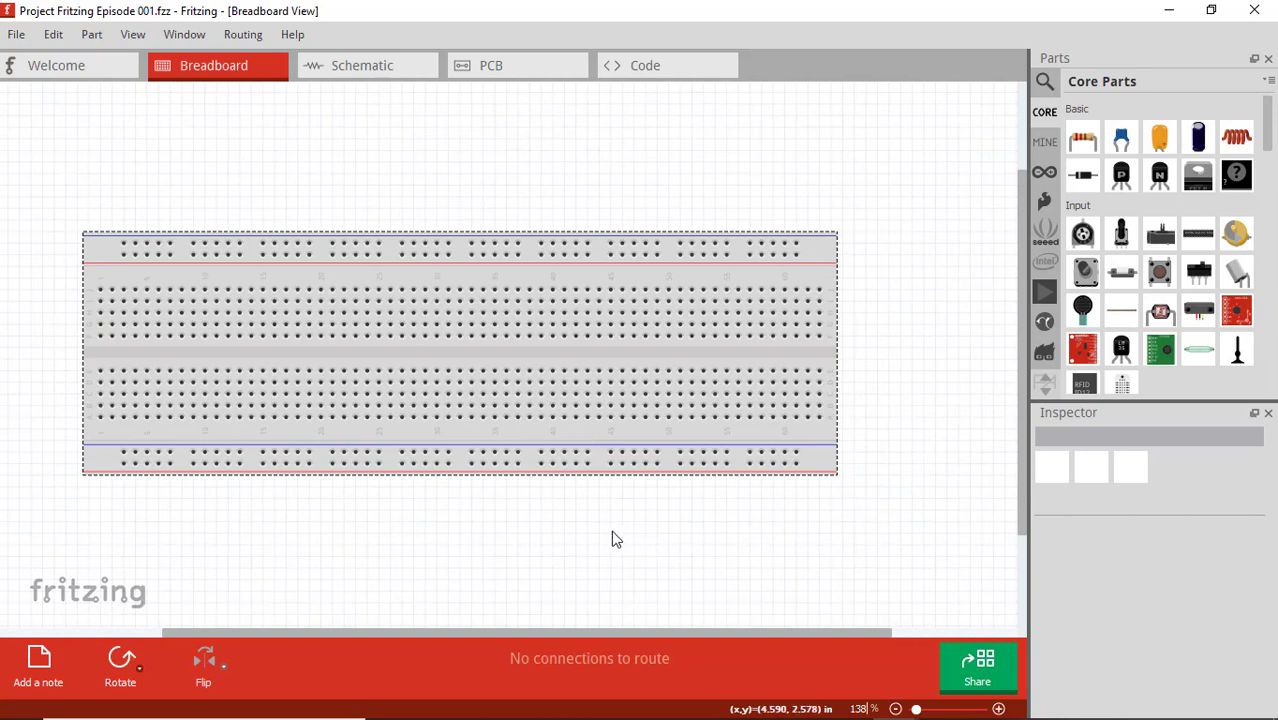
pyautogui.moveTo(698, 634); pyautogui.dragTo(537, 620)
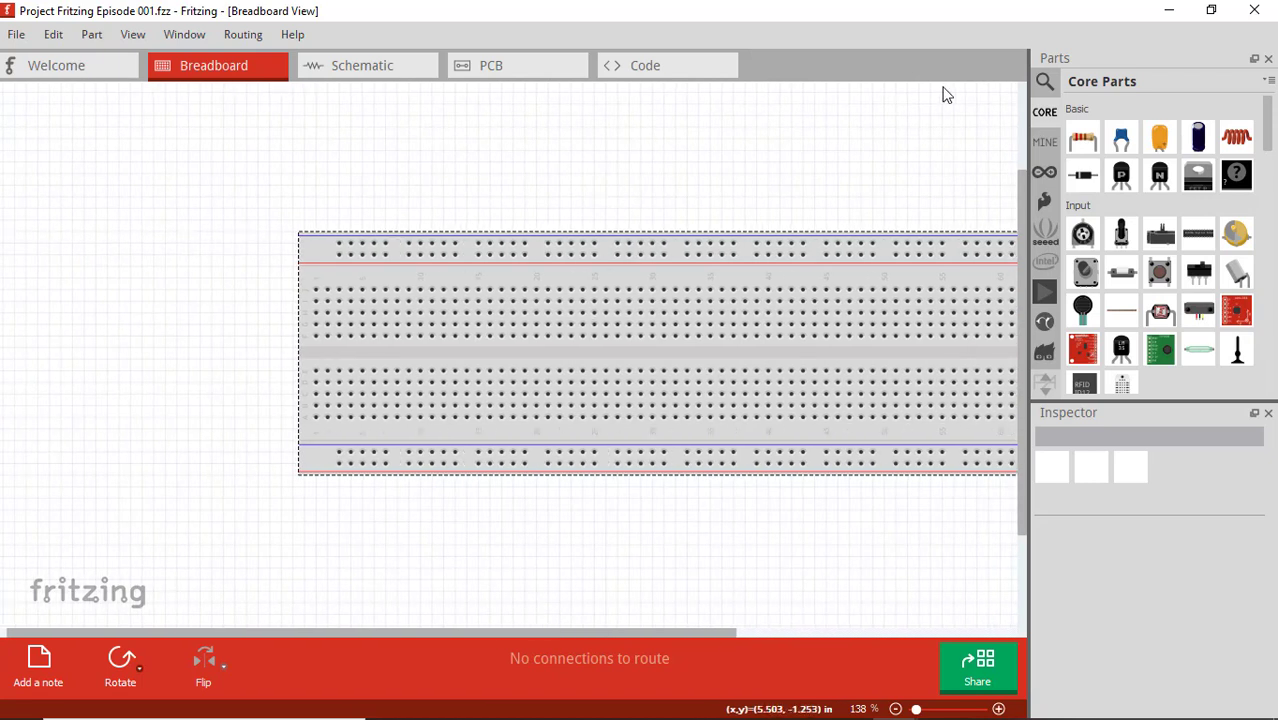
pyautogui.click(1048, 141)
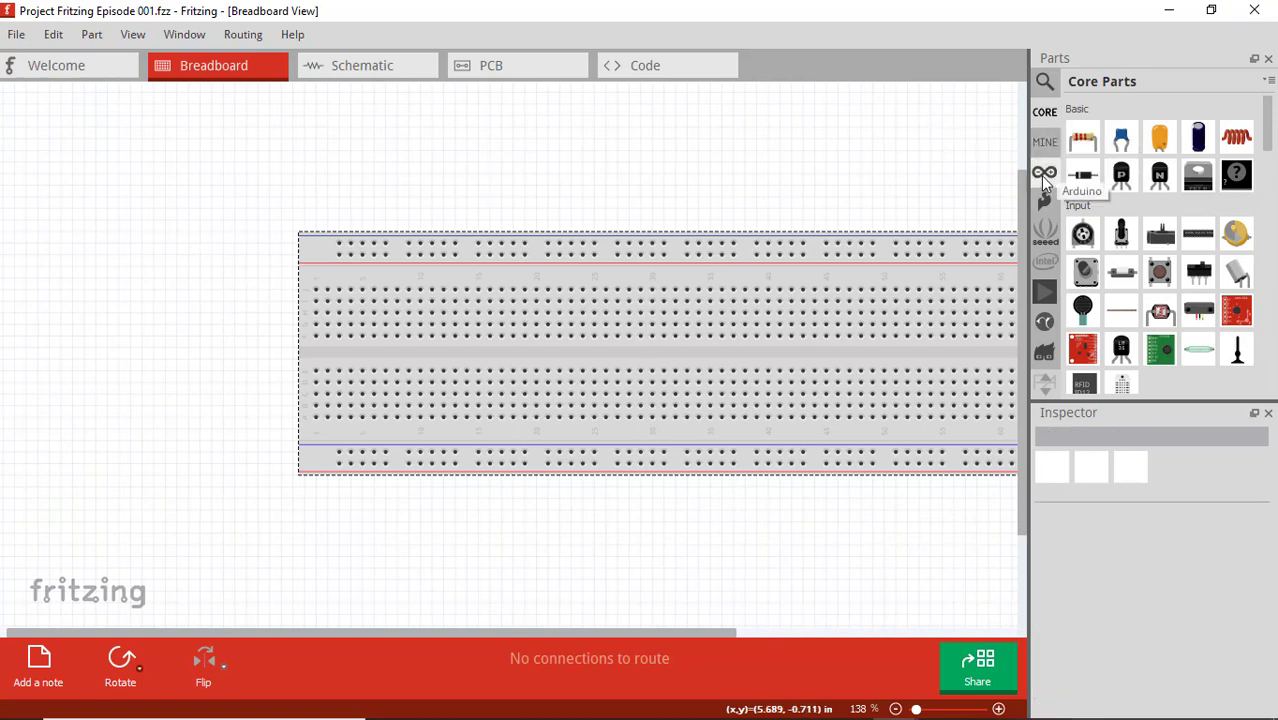
pyautogui.click(1046, 174)
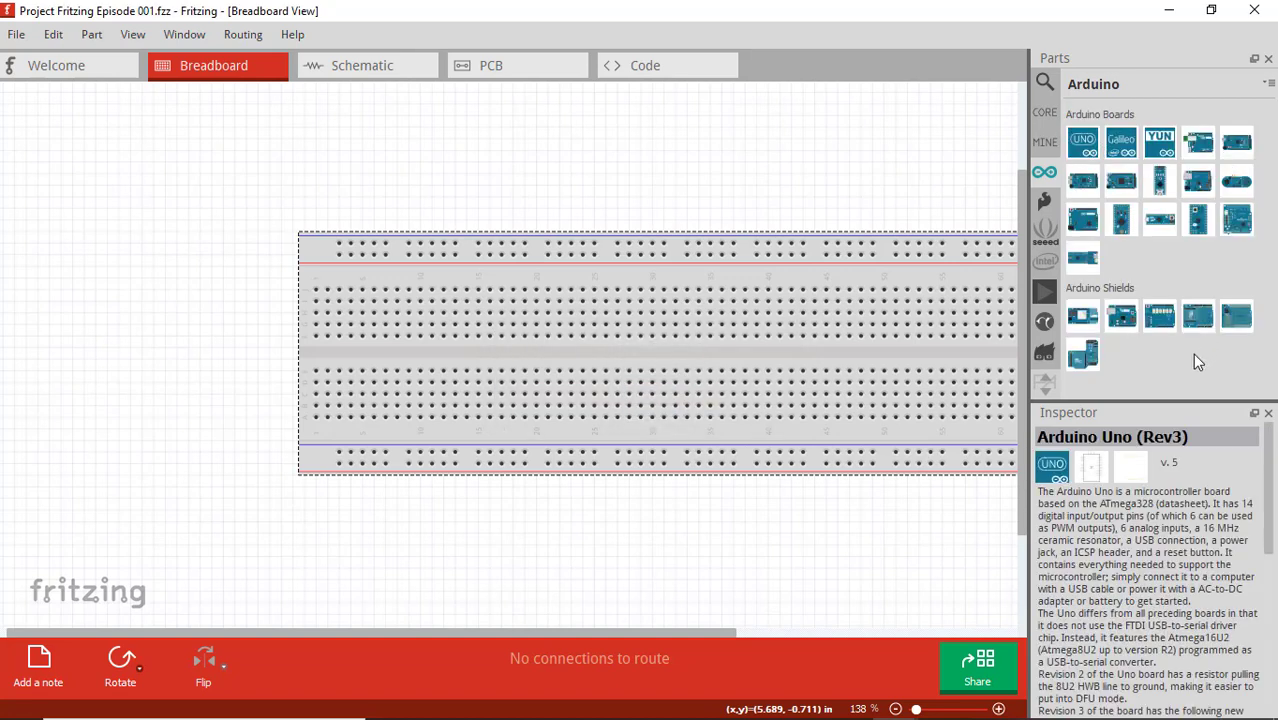
pyautogui.click(1086, 141)
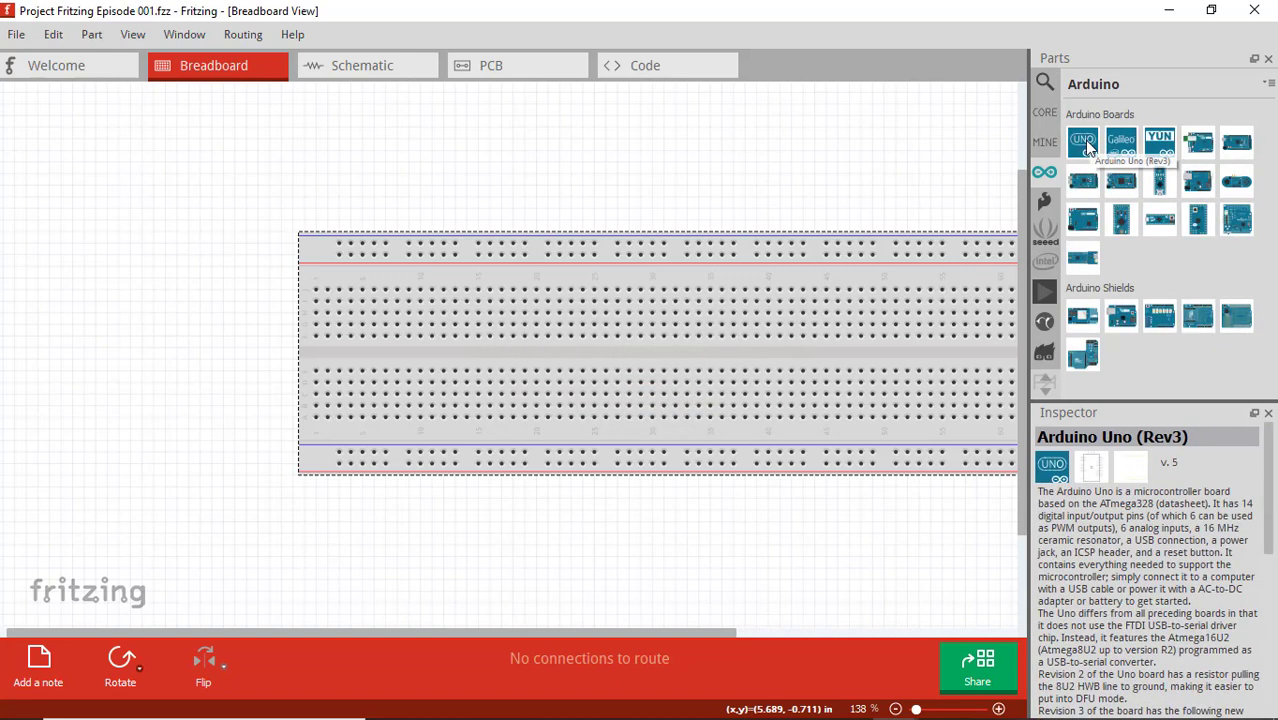
pyautogui.moveTo(1084, 140); pyautogui.dragTo(67, 265)
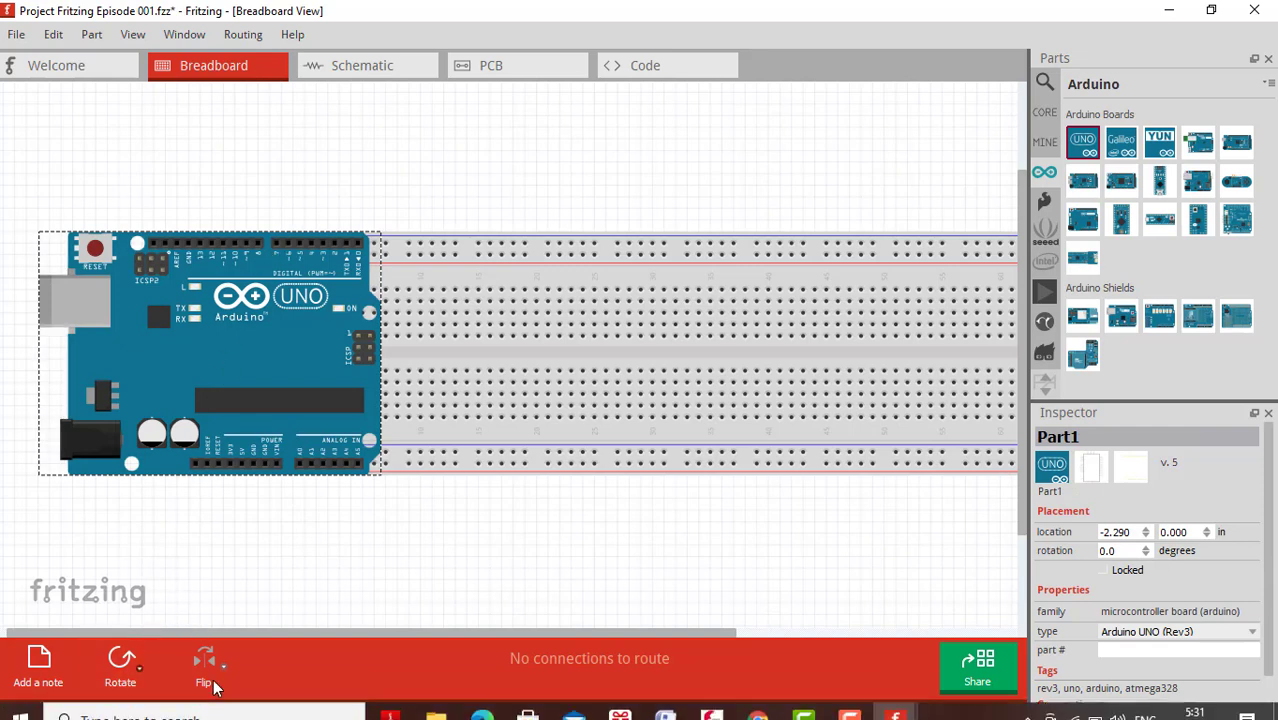
# Step: Rotate the Arduino Uno to 90 degrees and move it clear of the breadboard's left edge, to about -2.825, 0.035 in
pyautogui.click(113, 665)
pyautogui.click(113, 665)
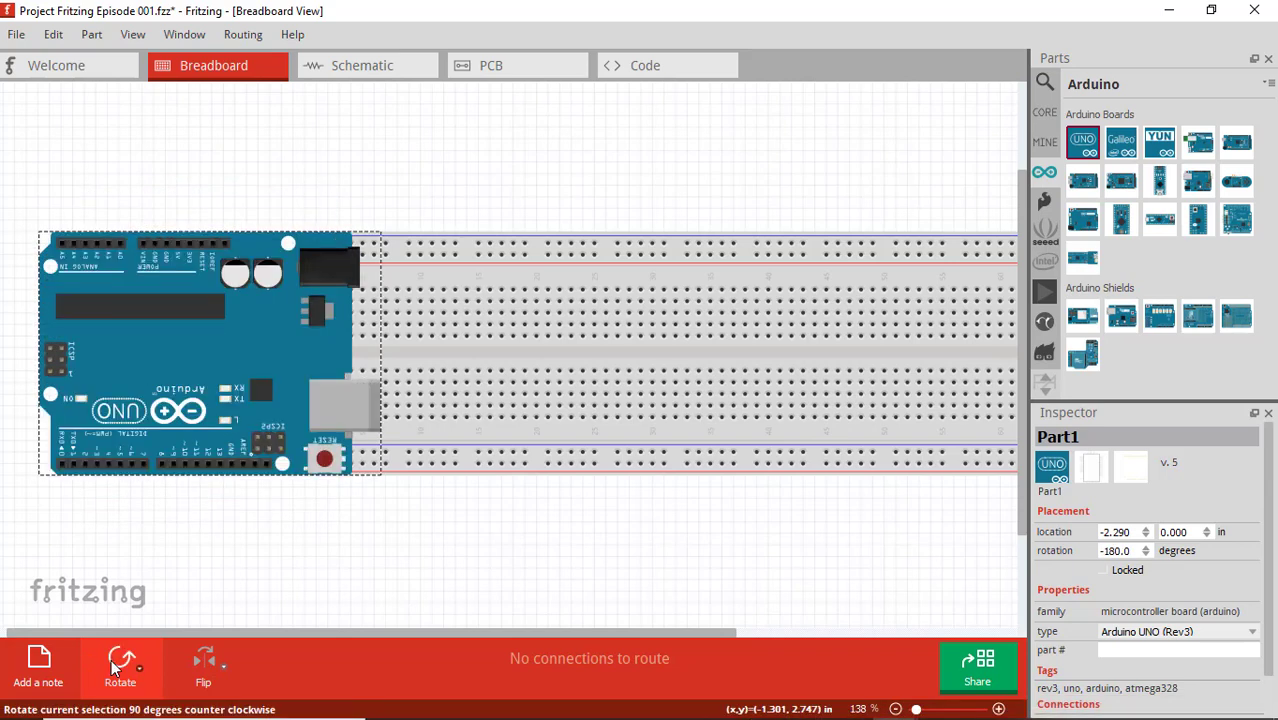
pyautogui.click(113, 665)
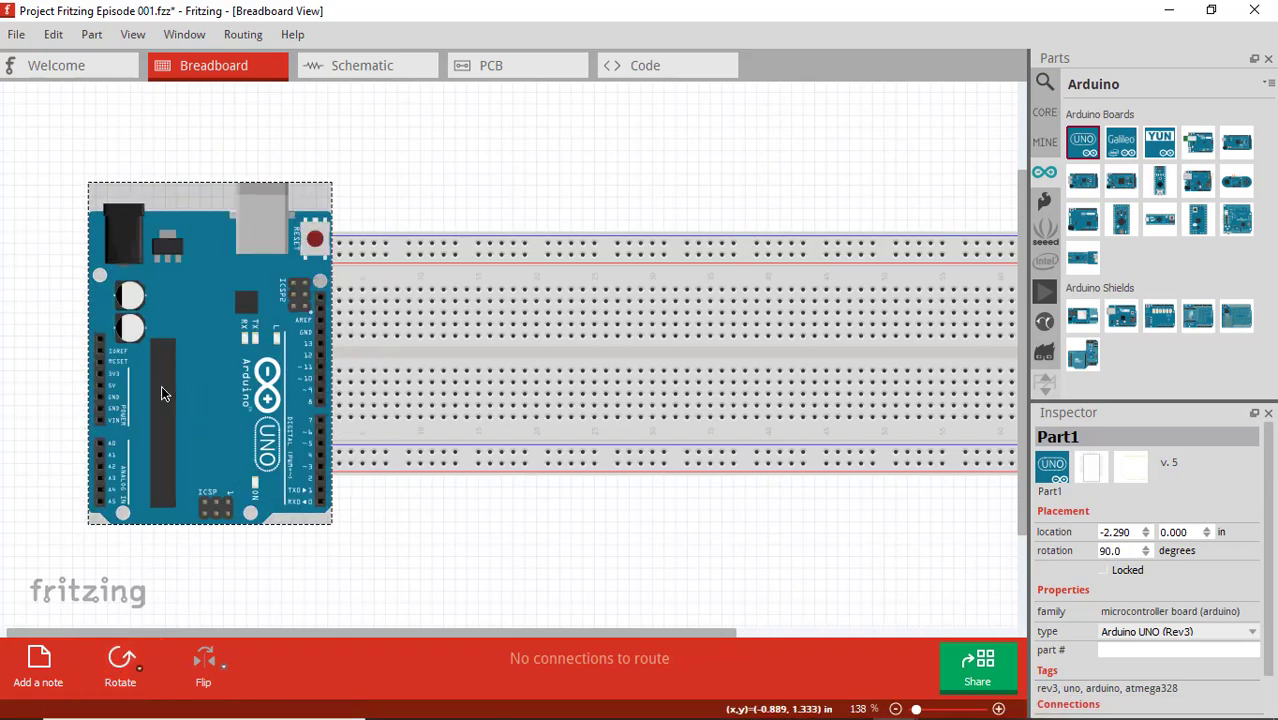
pyautogui.moveTo(117, 389); pyautogui.dragTo(67, 393)
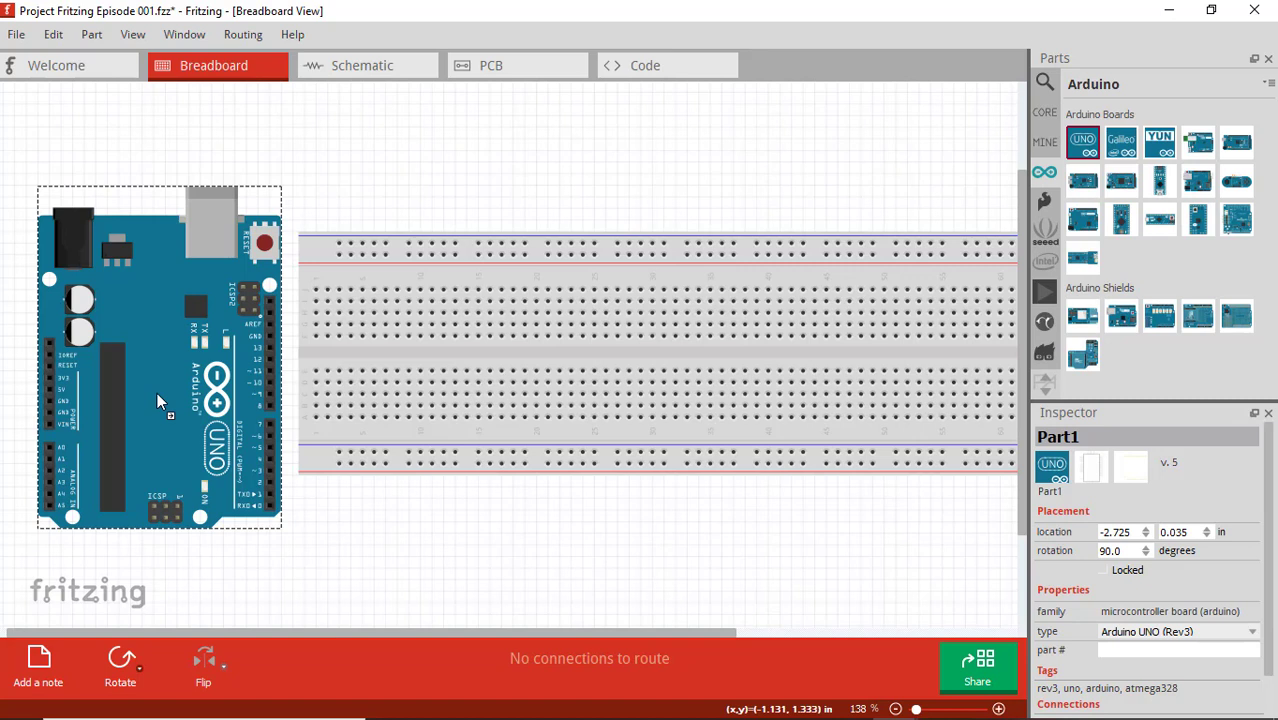
pyautogui.moveTo(157, 401); pyautogui.dragTo(141, 403)
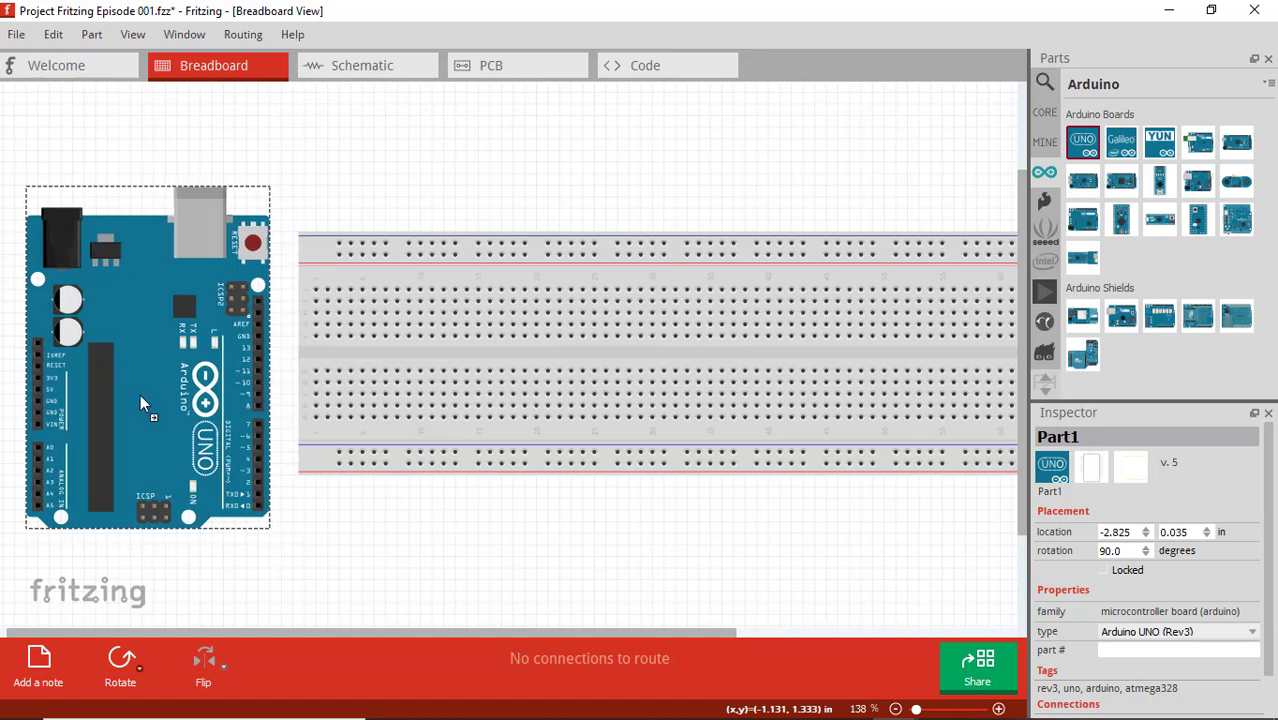
pyautogui.moveTo(554, 634); pyautogui.dragTo(516, 636)
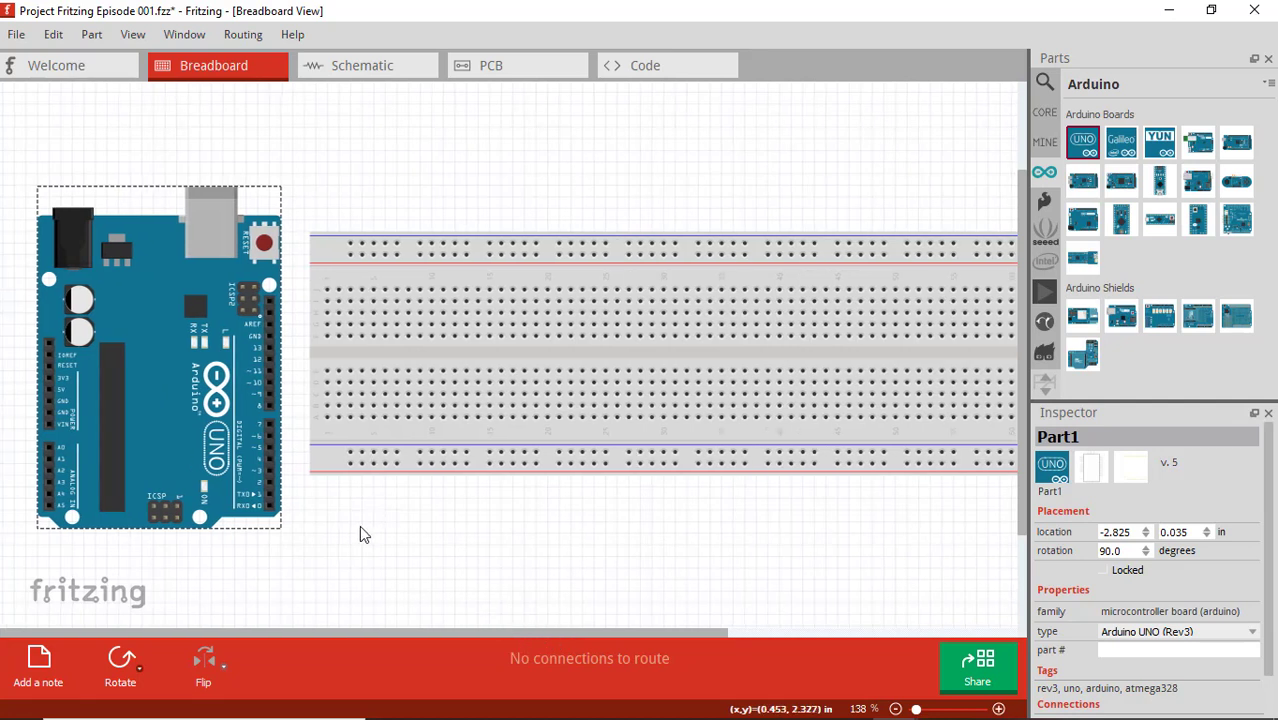
pyautogui.click(385, 532)
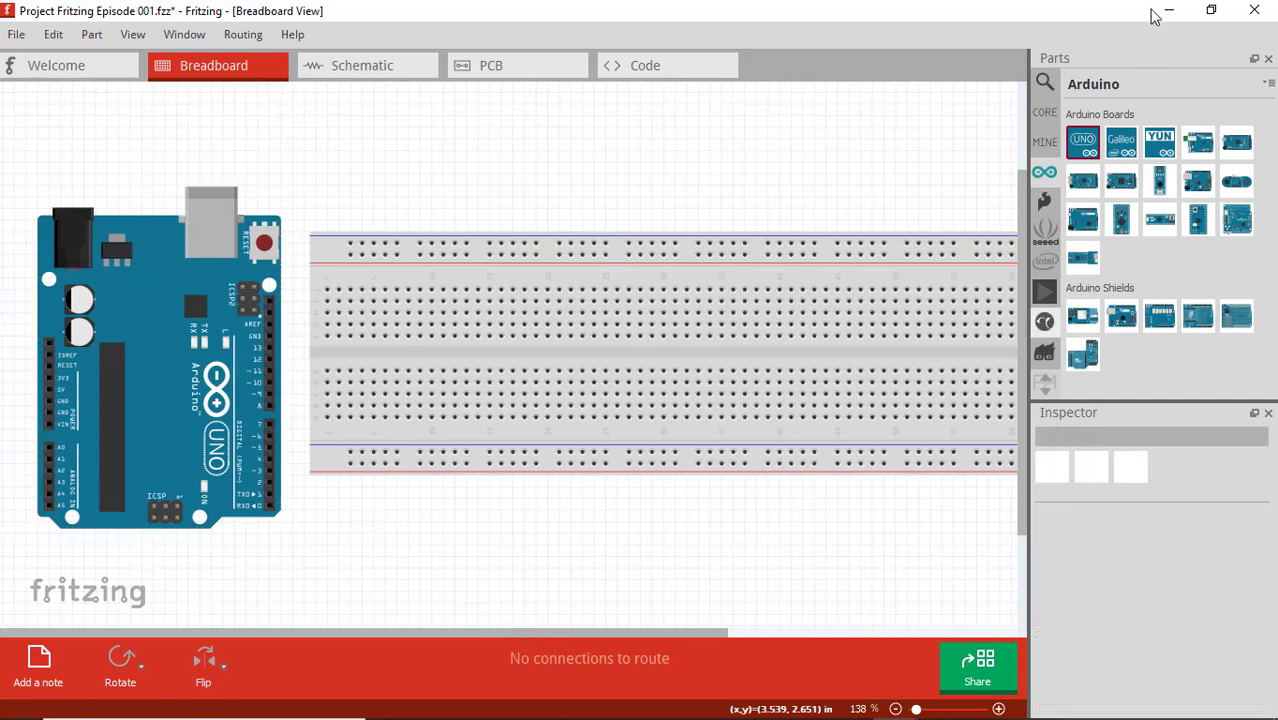
# Step: Place a 16-pin character LCD screen with its pins in the lowest terminal row of the breadboard, at about 0.230, 1.552 in
pyautogui.click(1045, 113)
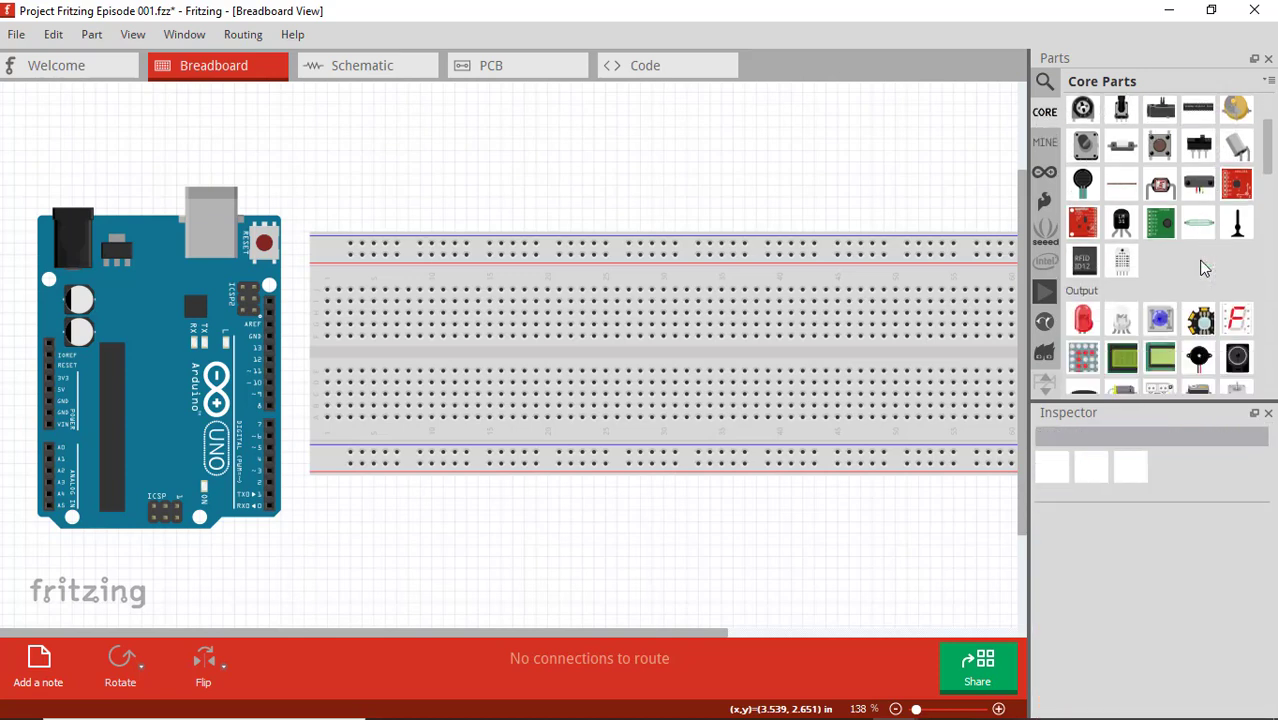
pyautogui.scroll(-5, 1165, 210)
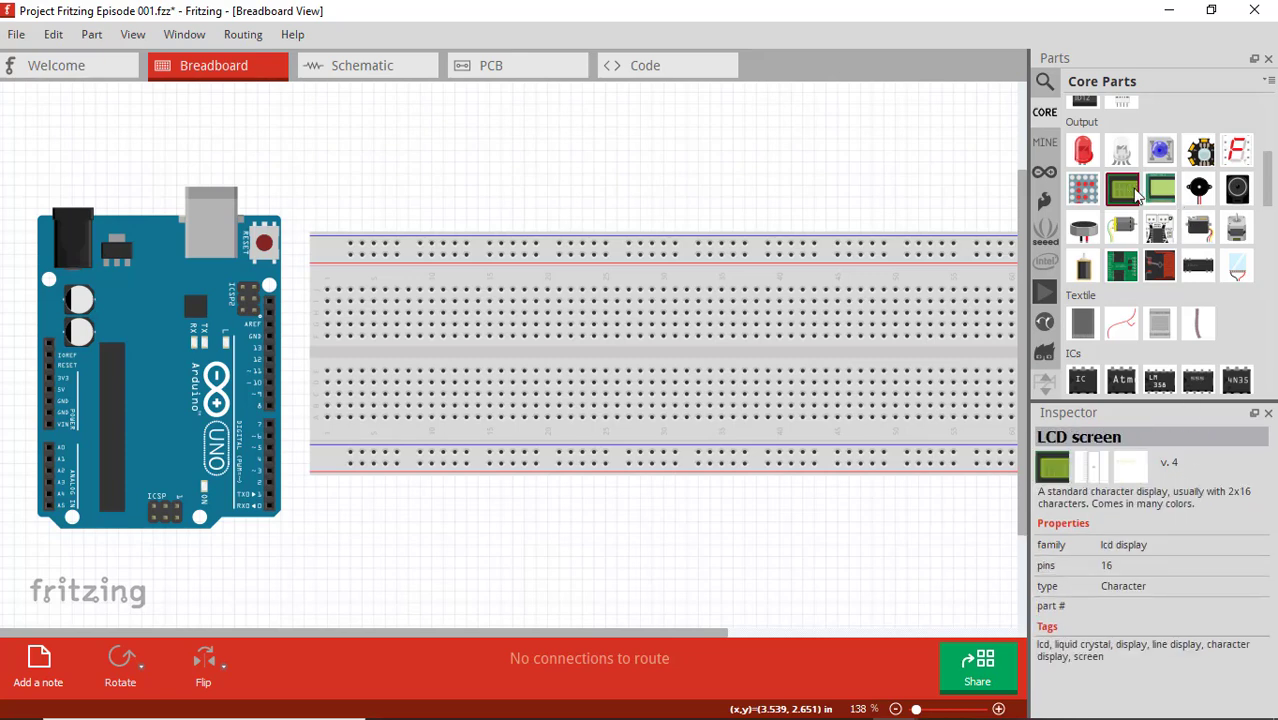
pyautogui.moveTo(1120, 189); pyautogui.dragTo(399, 456)
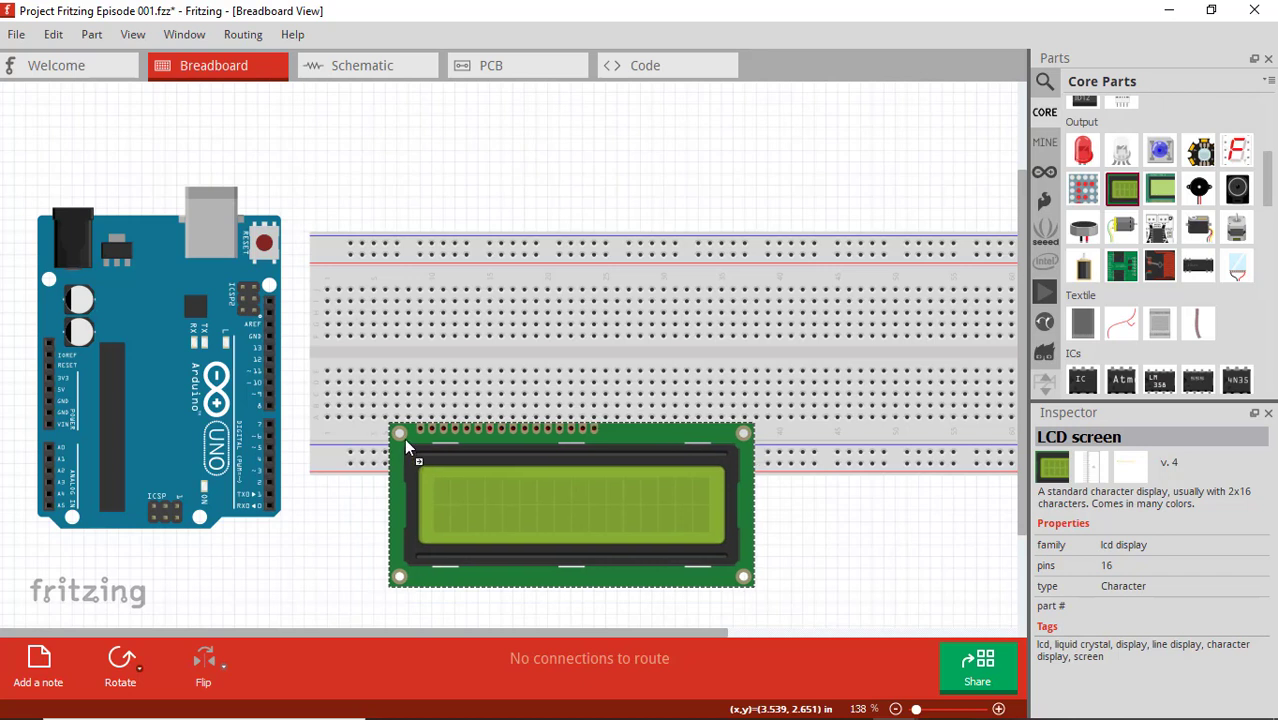
pyautogui.moveTo(406, 445); pyautogui.dragTo(358, 426)
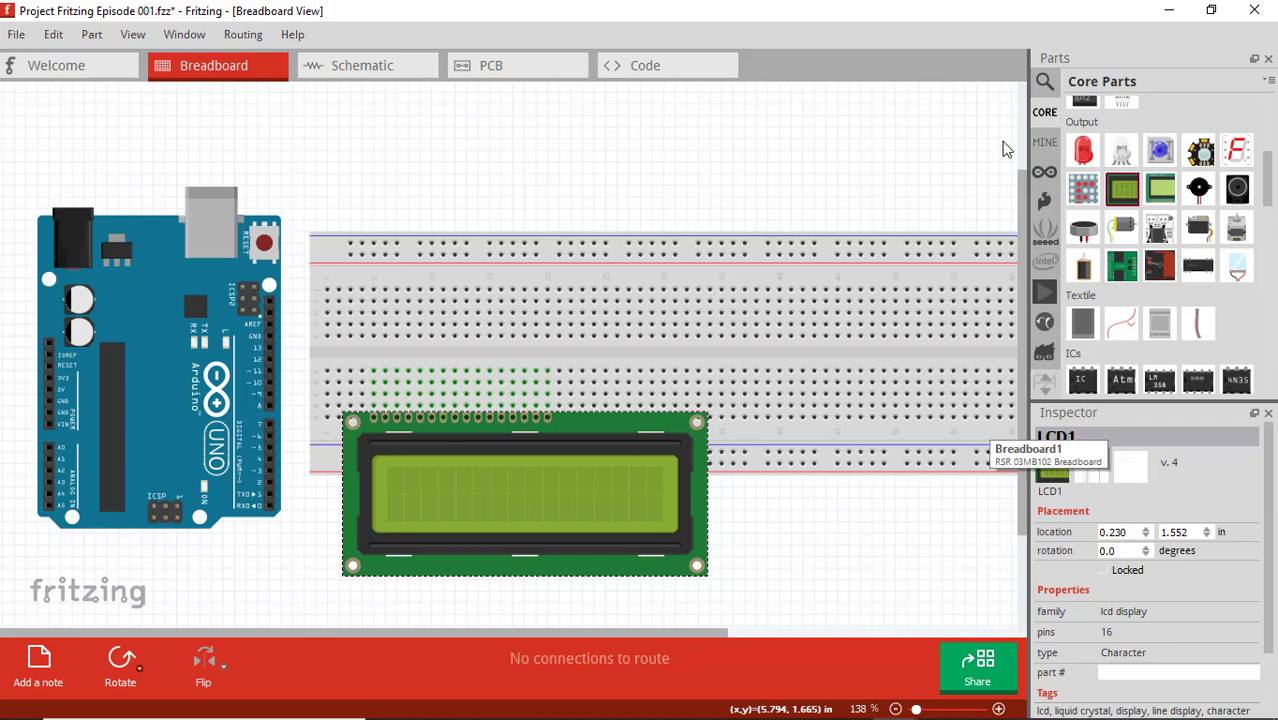
# Step: Place a 220Ω resistor horizontally in the breadboard's upper half above the LCD's last pins, at about 1.885, 0.750 in
pyautogui.scroll(5, 1262, 233)
pyautogui.scroll(2, 1240, 225)
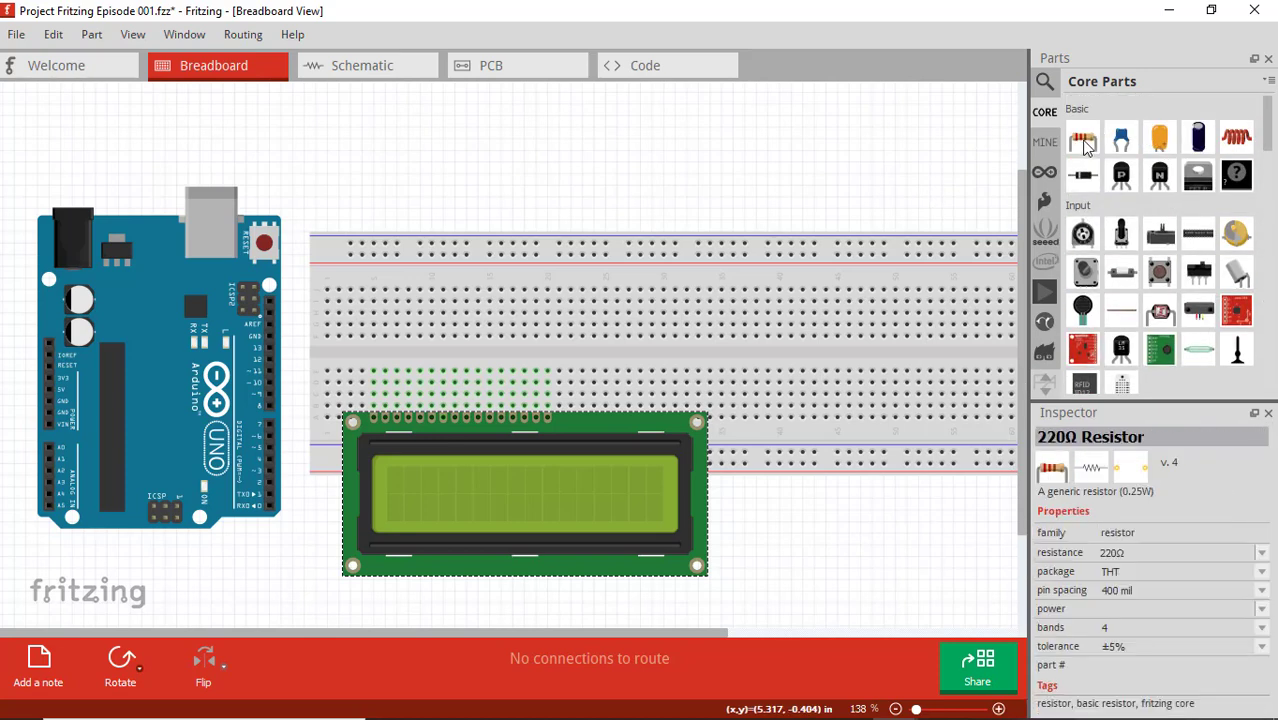
pyautogui.moveTo(1086, 138); pyautogui.dragTo(848, 266)
pyautogui.moveTo(710, 360); pyautogui.dragTo(566, 324)
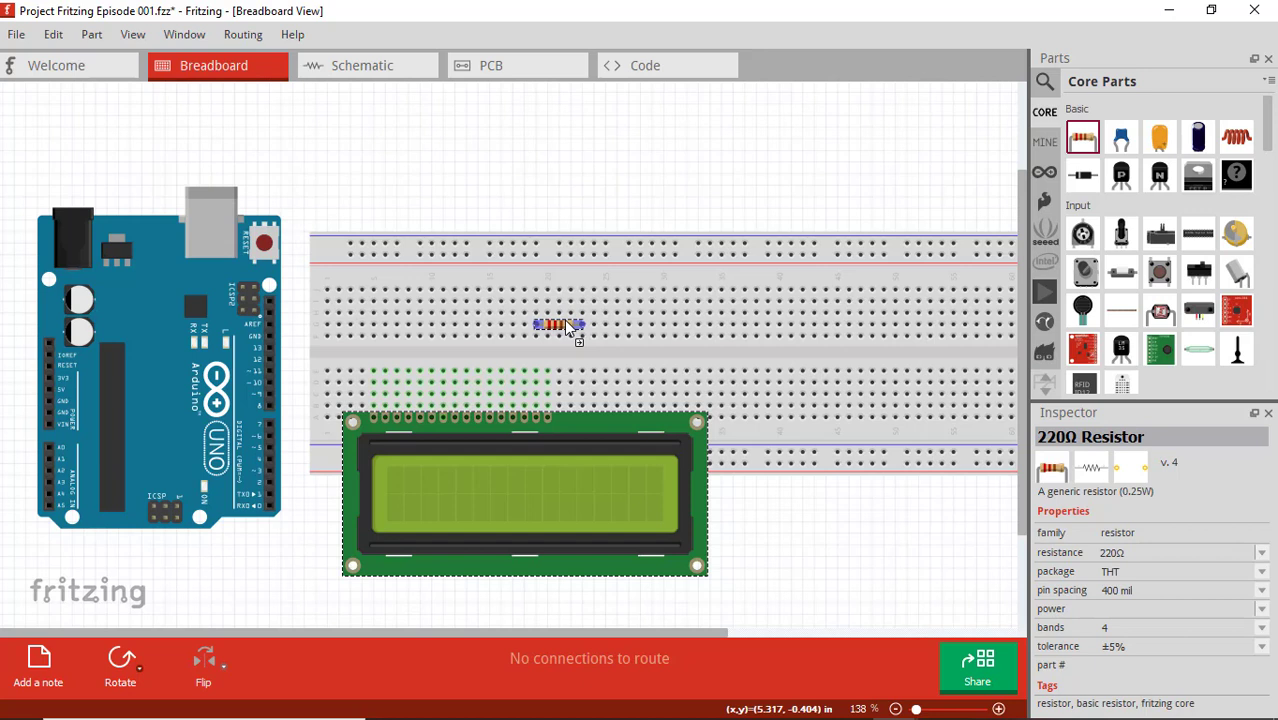
pyautogui.moveTo(568, 330); pyautogui.dragTo(566, 328)
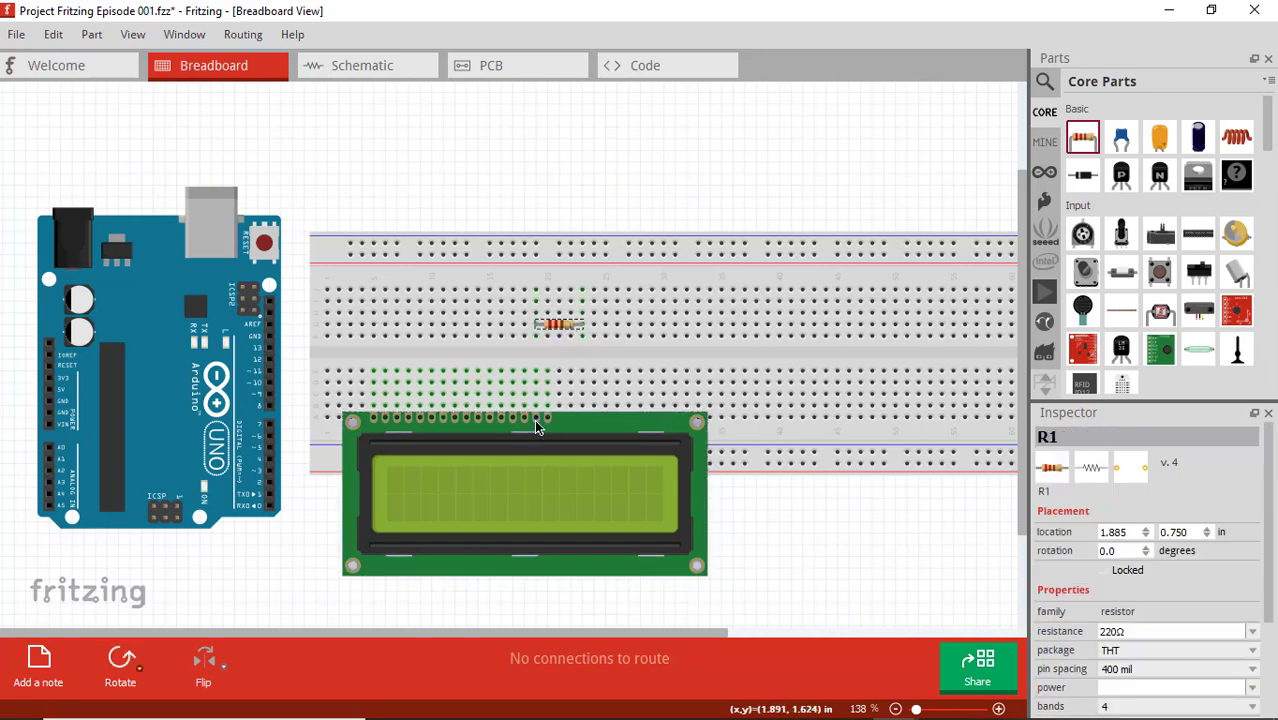
pyautogui.moveTo(536, 420)
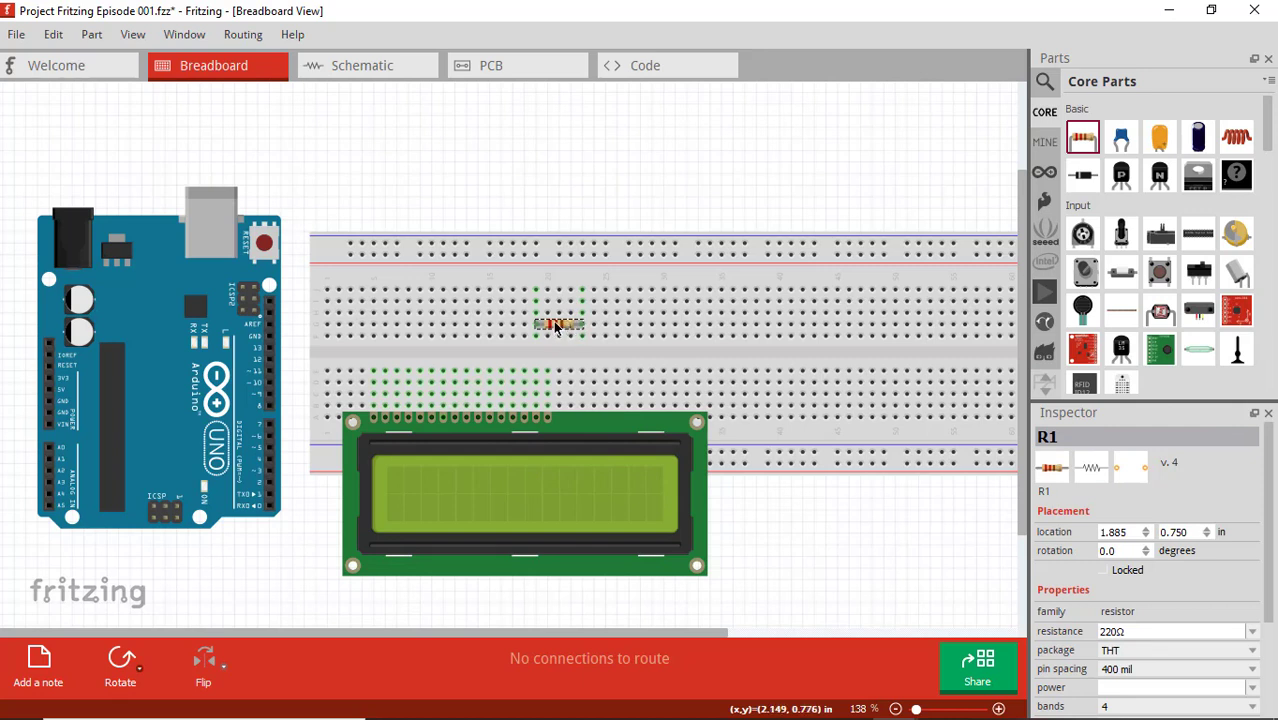
# Step: Set the resistor's resistance to 1kΩ
pyautogui.doubleClick(1161, 632)
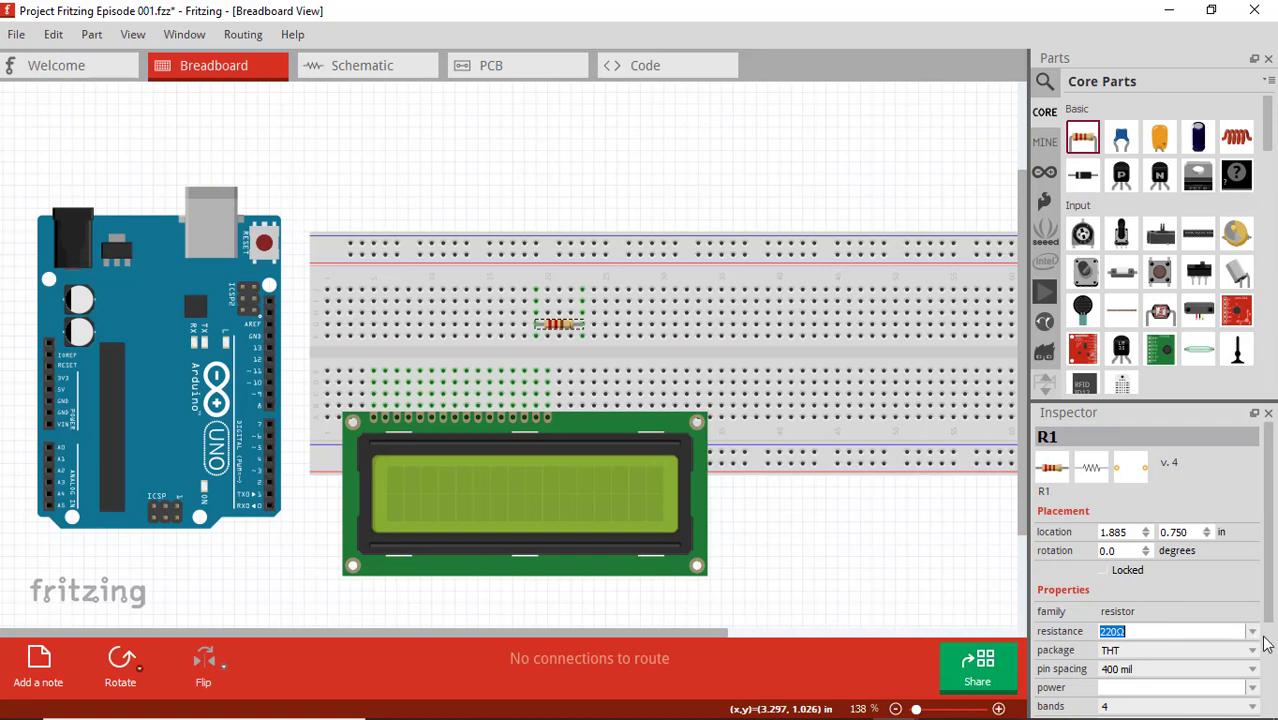
pyautogui.click(1252, 632)
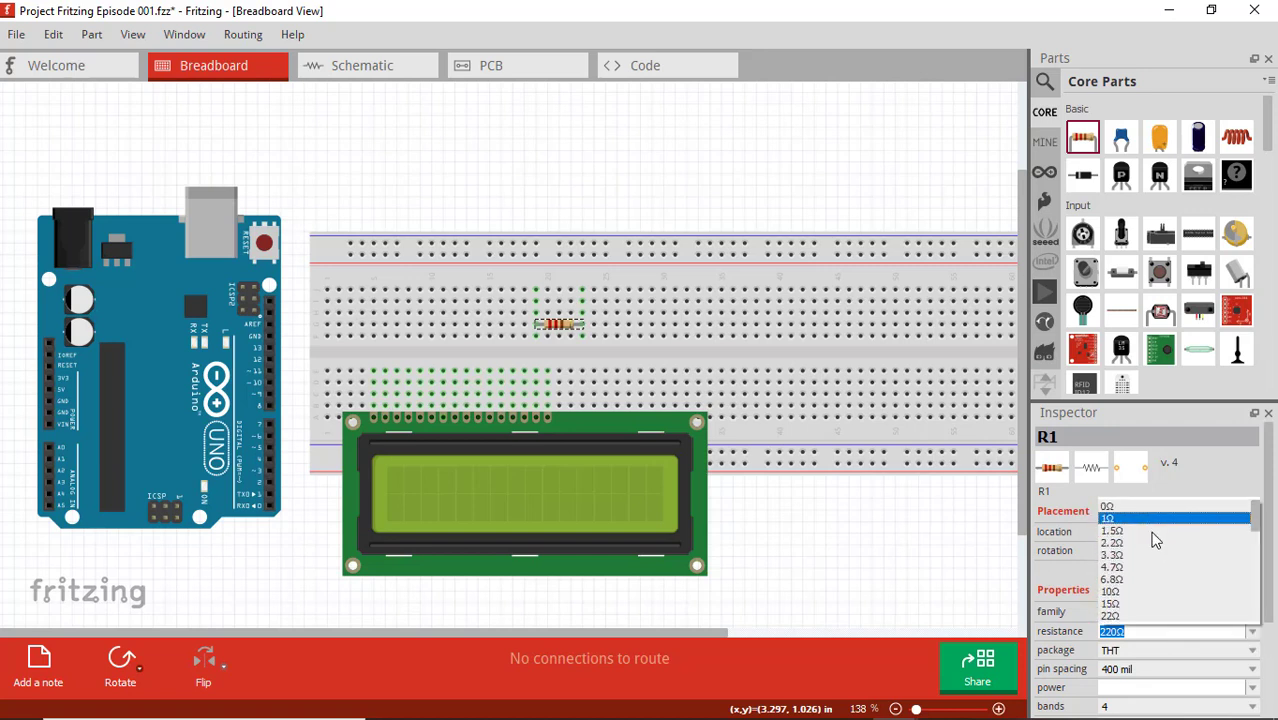
pyautogui.scroll(-2, 1160, 578)
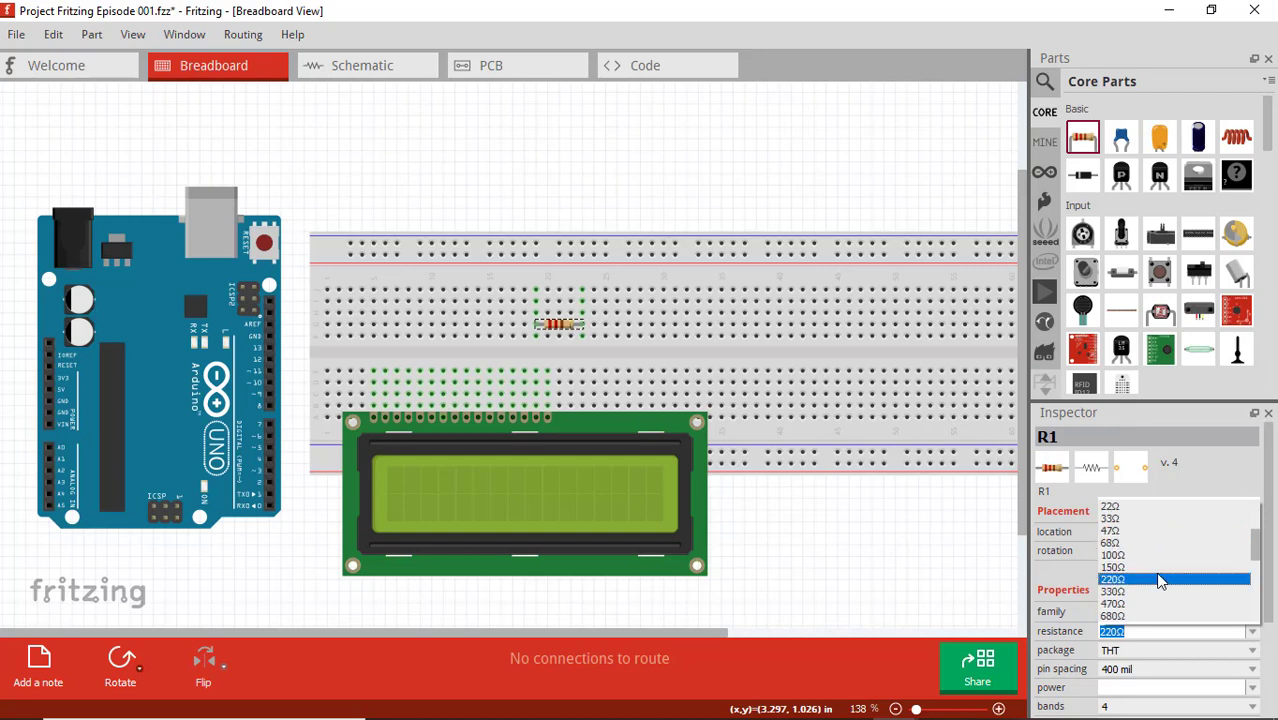
pyautogui.scroll(-3, 1155, 570)
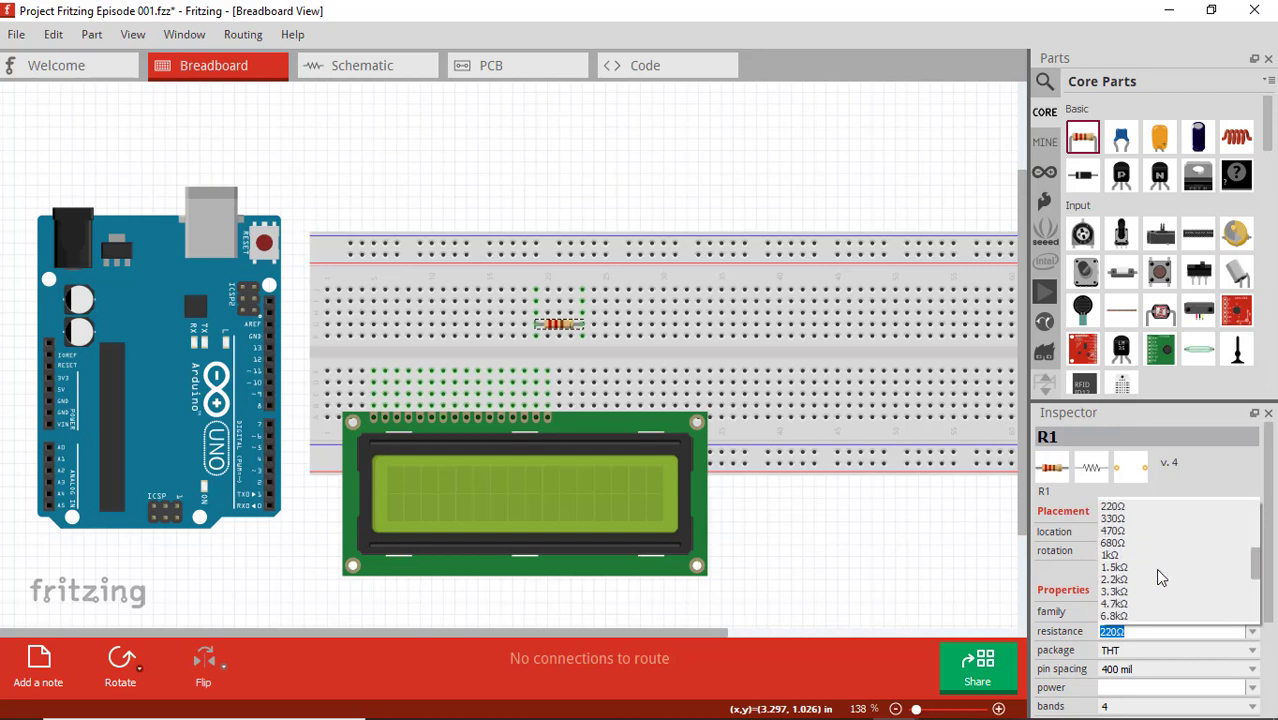
pyautogui.click(1112, 555)
pyautogui.scroll(-2, 1128, 566)
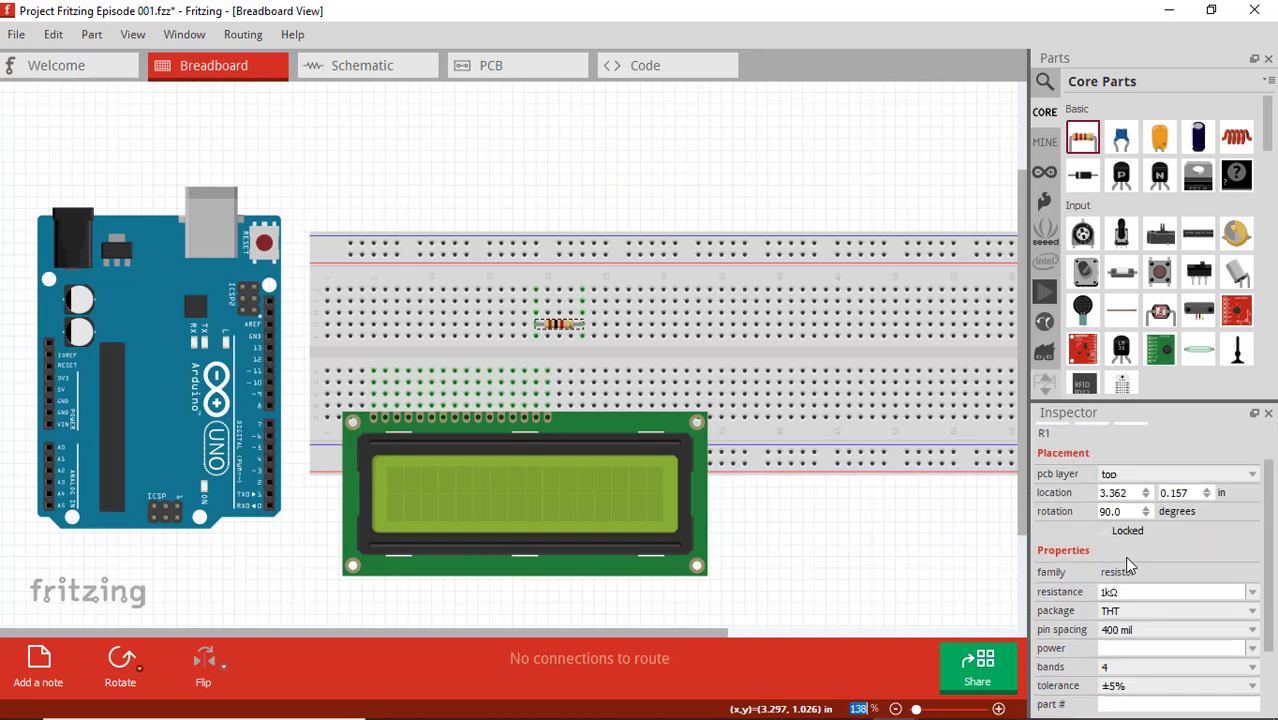
# Step: Set the resistor's resistance back to 220Ω and deselect it
pyautogui.click(1252, 592)
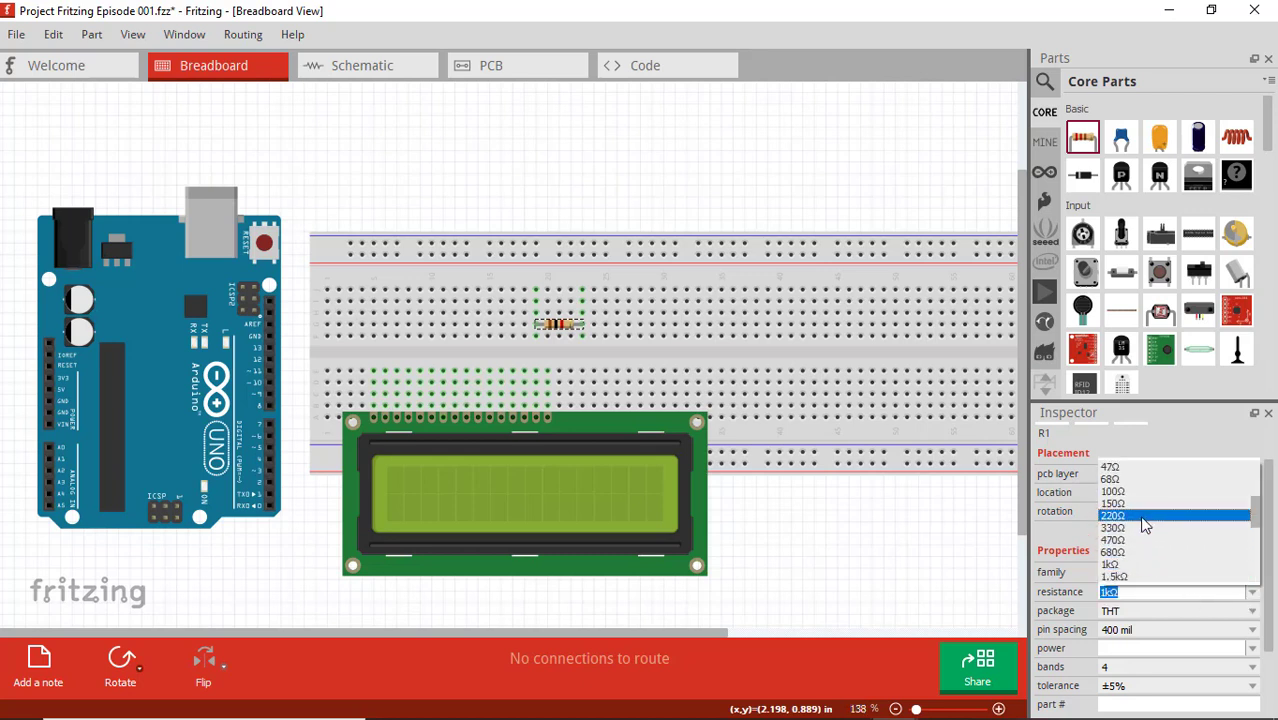
pyautogui.click(1143, 516)
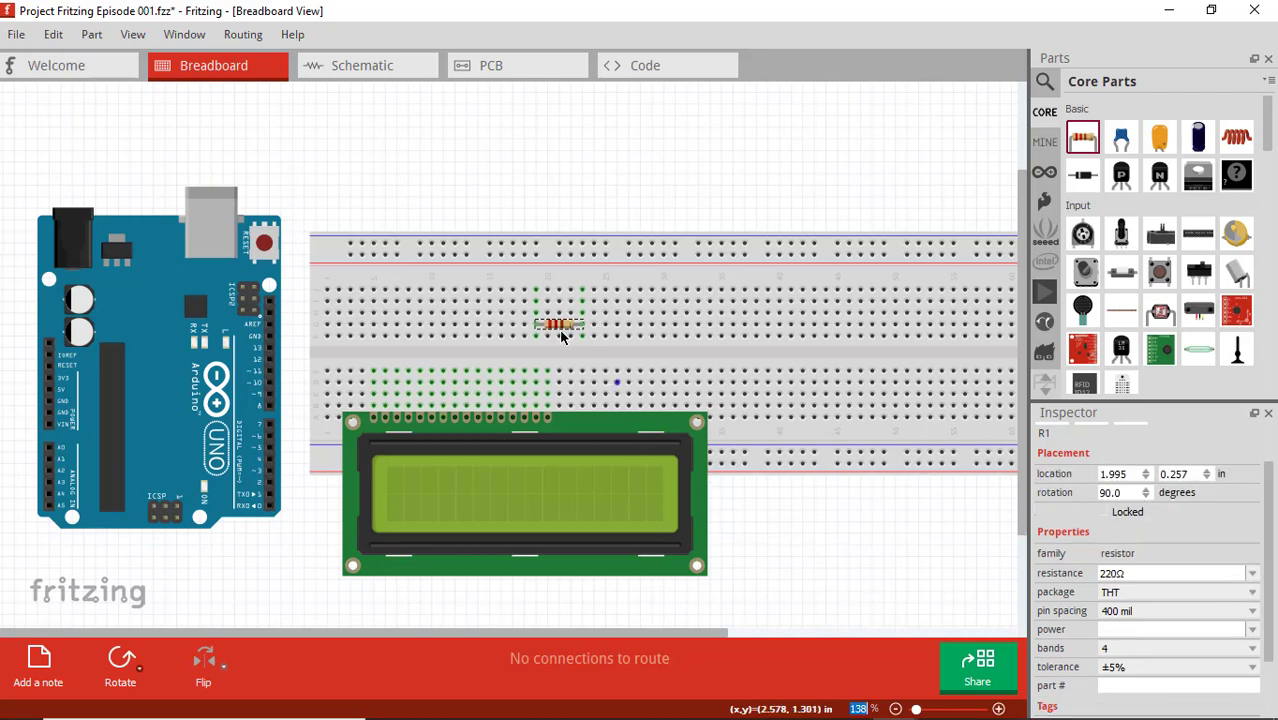
pyautogui.click(860, 495)
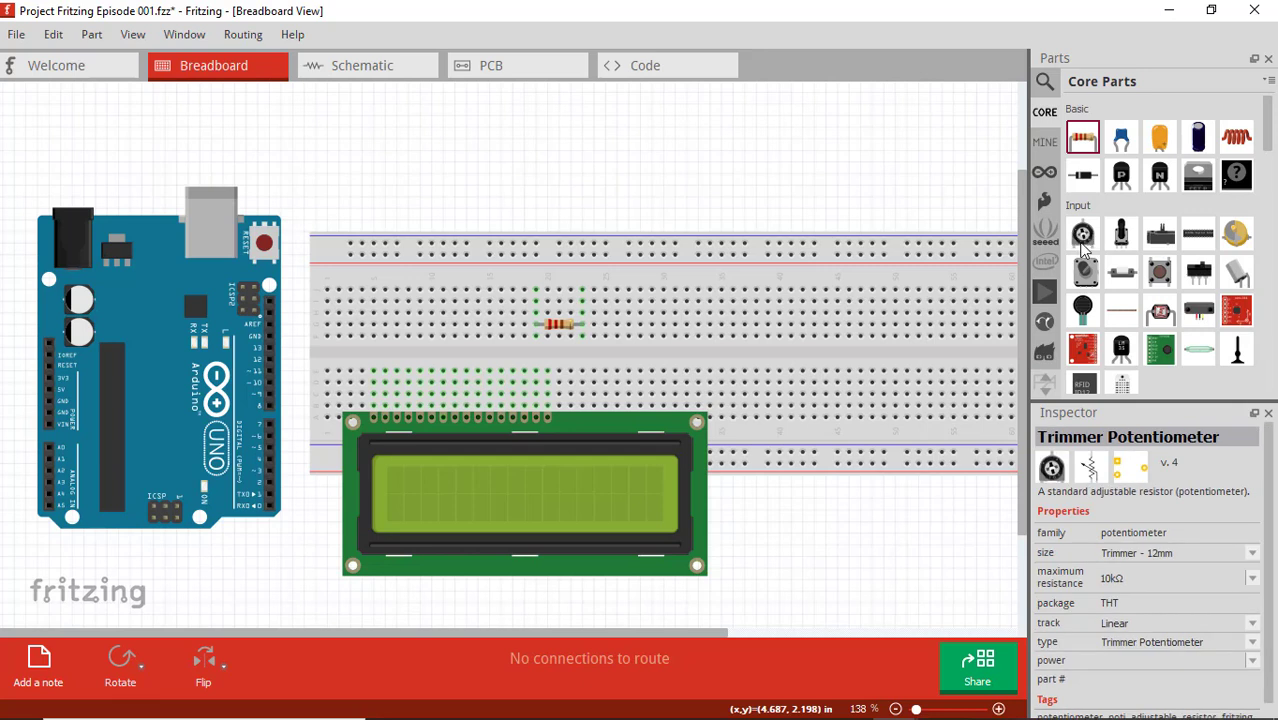
# Step: Place a trimmer potentiometer across the breadboard's centre gap at about 3.576, 0.885 in and rotate it by 180 degrees
pyautogui.moveTo(1083, 233); pyautogui.dragTo(755, 359)
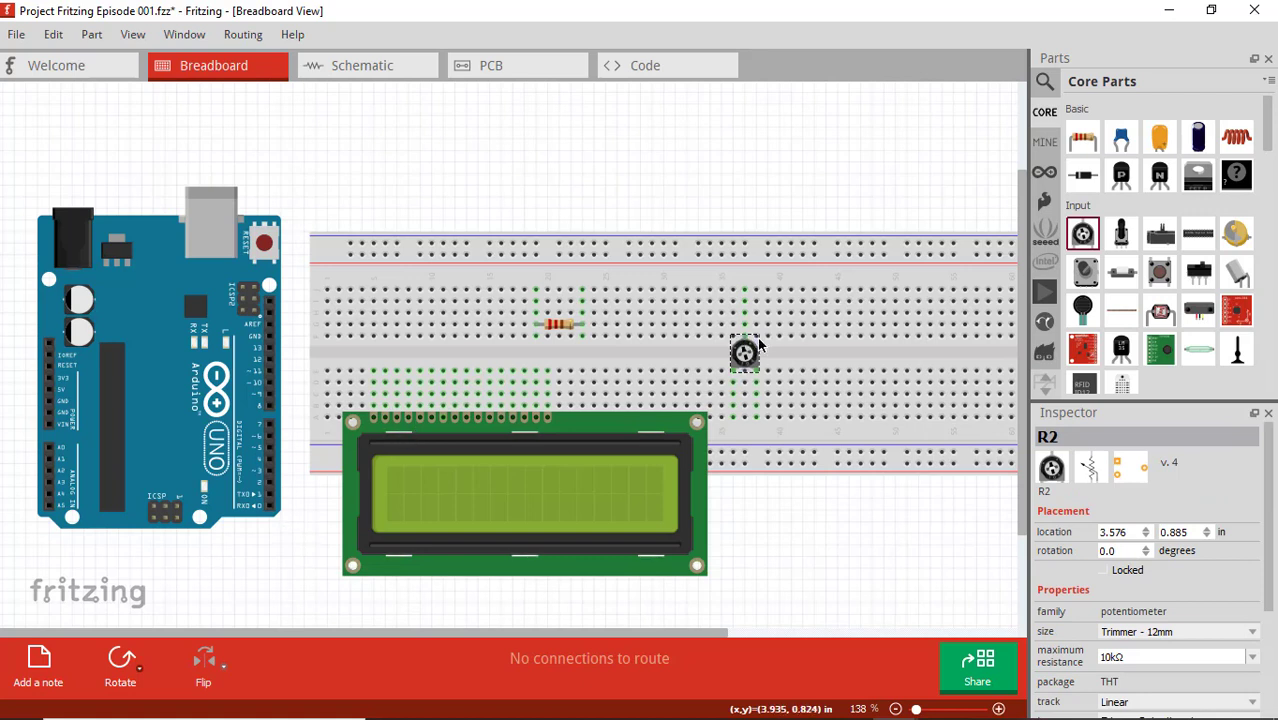
pyautogui.click(117, 666)
pyautogui.click(117, 666)
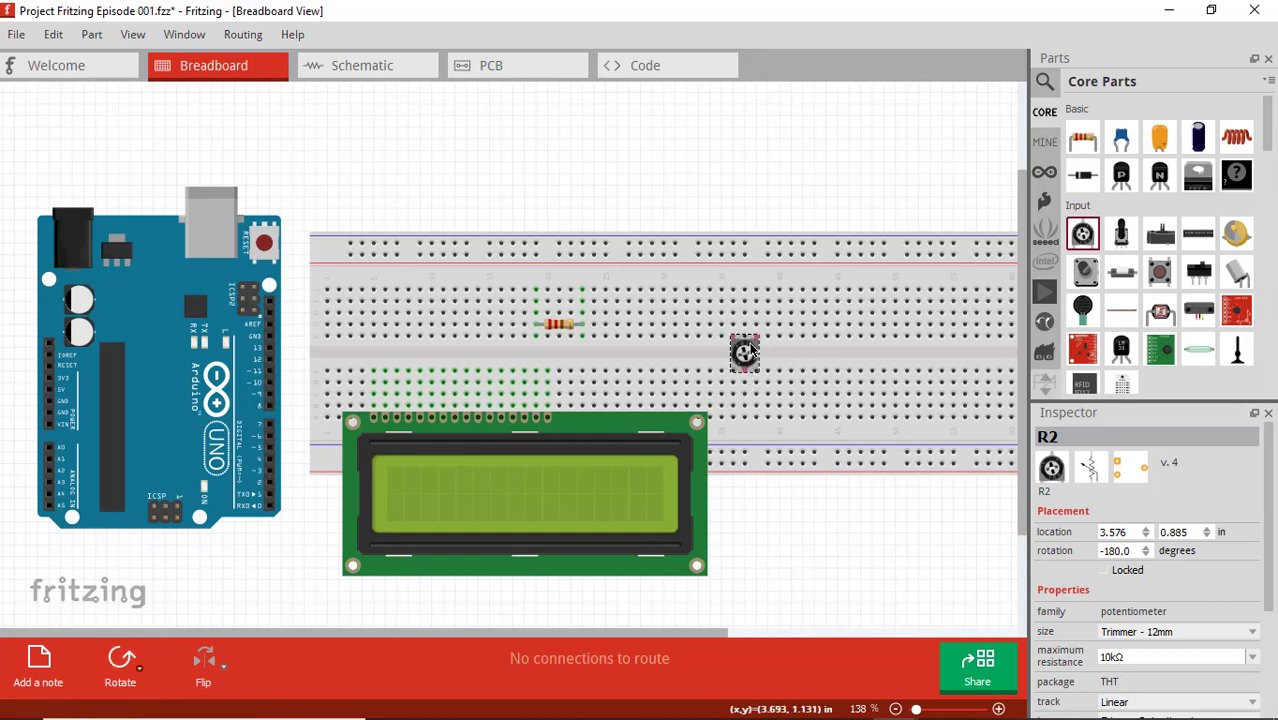
pyautogui.moveTo(746, 356)
pyautogui.mouseDown()
pyautogui.moveTo(734, 356)
pyautogui.moveTo(746, 360)
pyautogui.mouseUp()
# Step: Connect the Arduino's 5V pin to the first hole of the breadboard's upper positive rail with a red wire
pyautogui.moveTo(862, 705)
pyautogui.moveTo(813, 708)
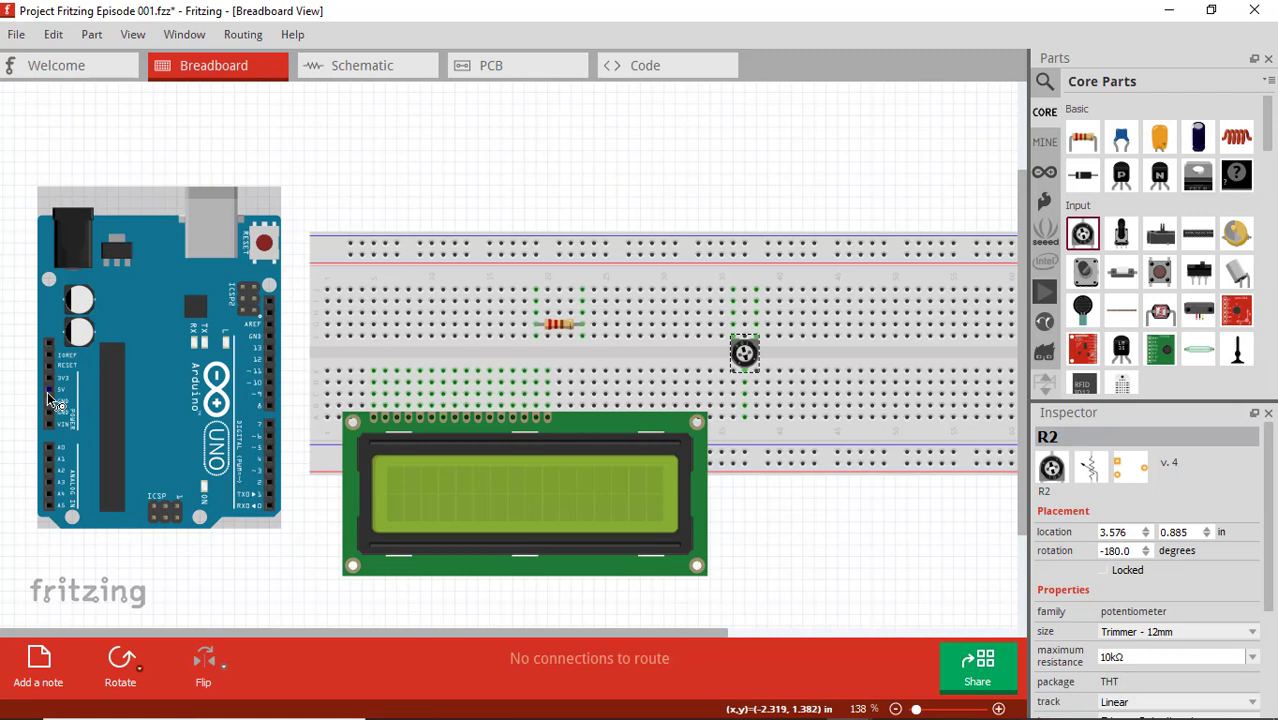
pyautogui.moveTo(57, 386); pyautogui.dragTo(351, 260)
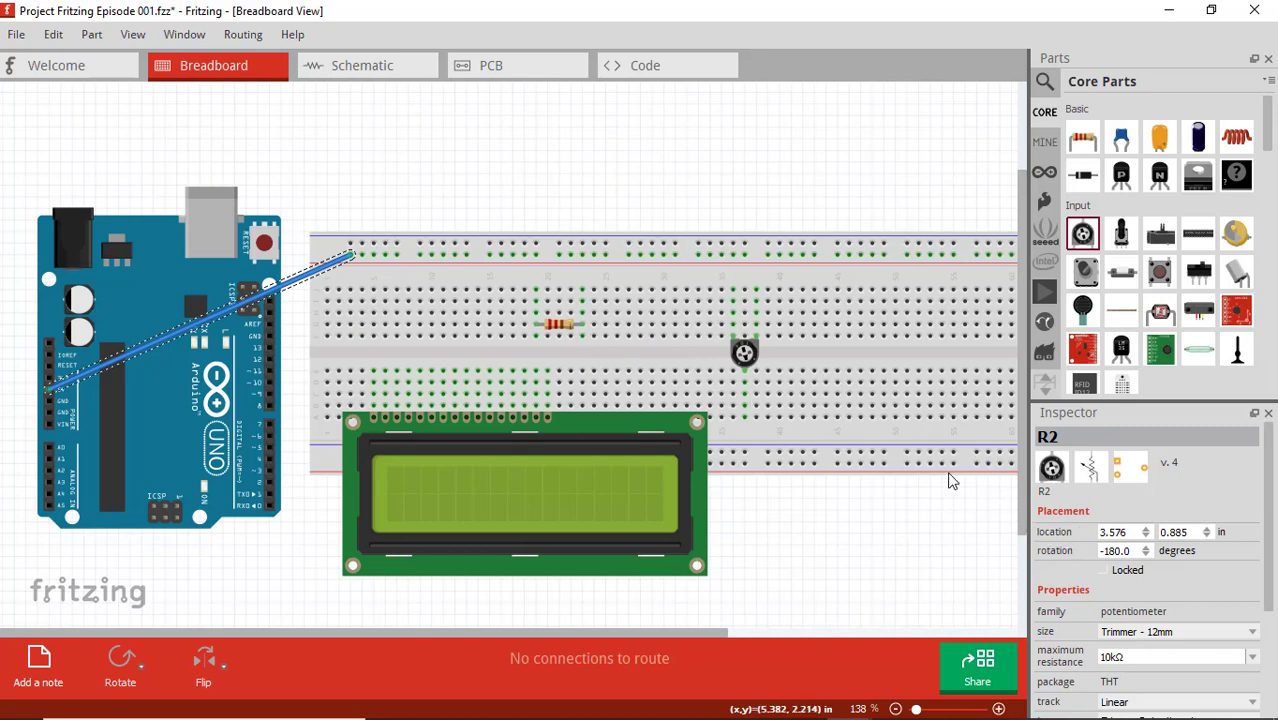
pyautogui.click(337, 197)
pyautogui.click(237, 313)
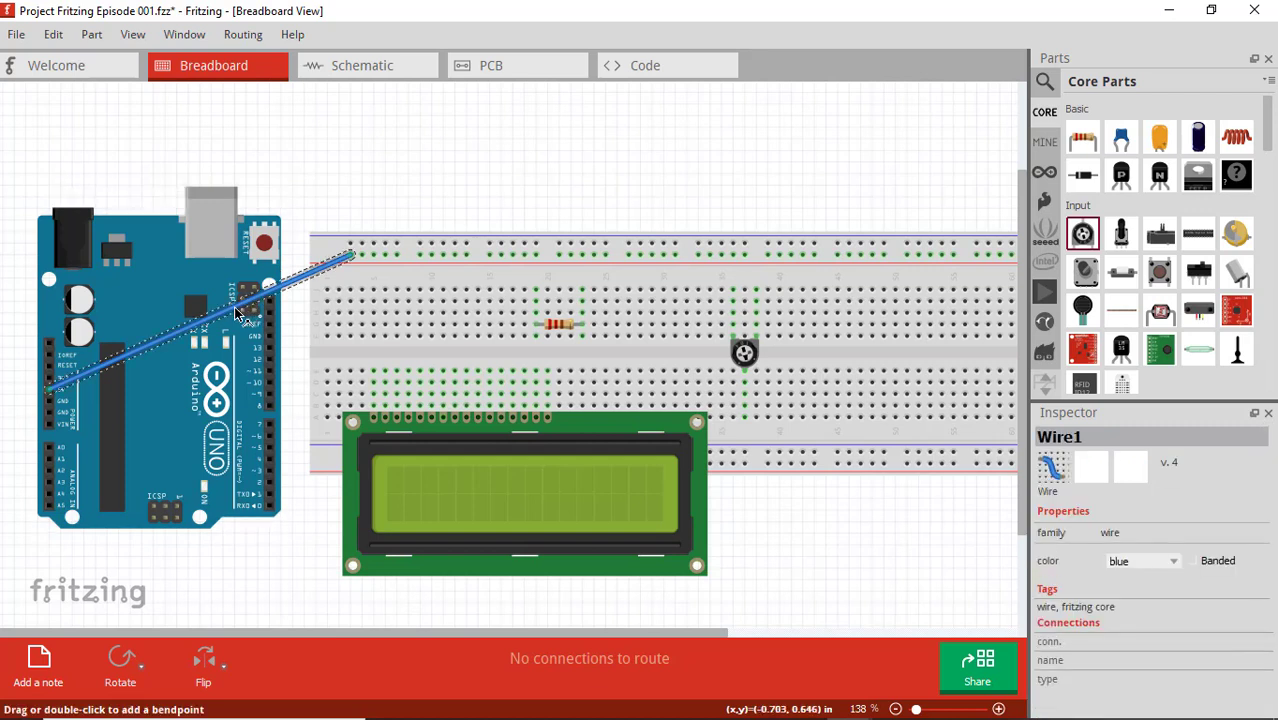
pyautogui.click(1174, 563)
pyautogui.click(1160, 589)
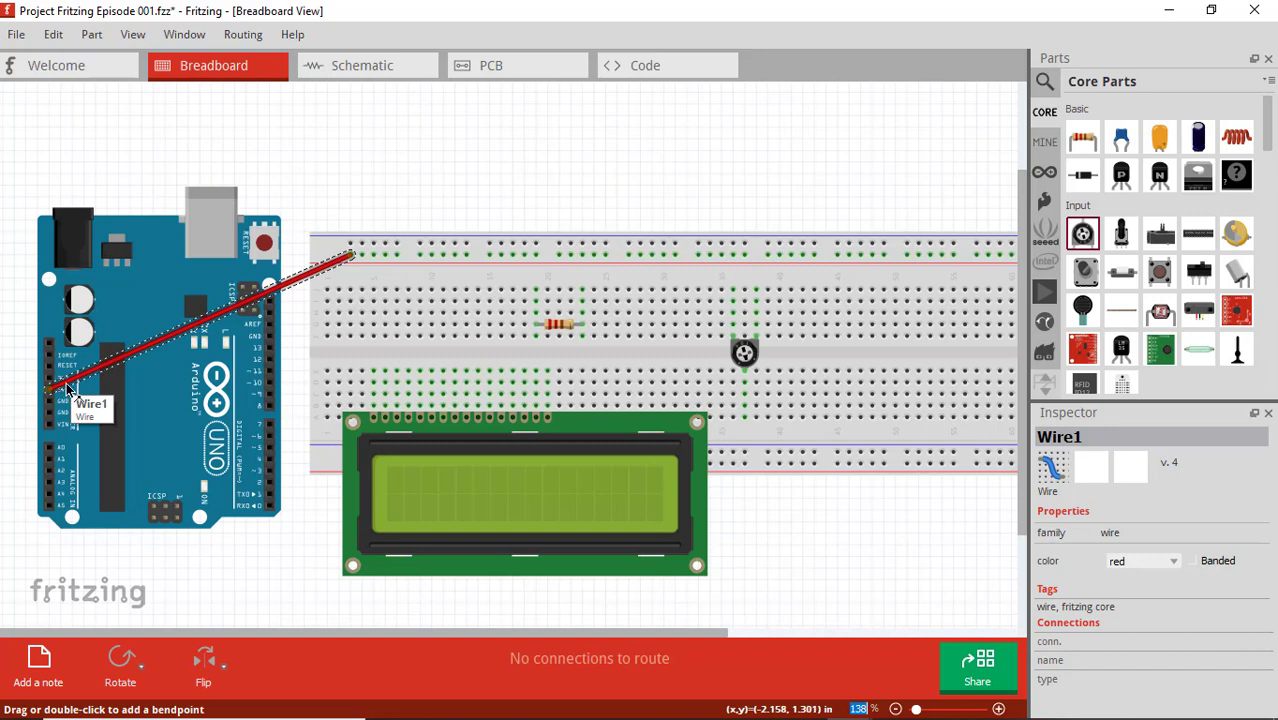
# Step: Bend the red 5V wire at right angles so it runs around the Arduino's outer and upper edges to the positive rail
pyautogui.moveTo(50, 387)
pyautogui.mouseDown()
pyautogui.moveTo(14, 398)
pyautogui.moveTo(25, 386)
pyautogui.mouseUp()
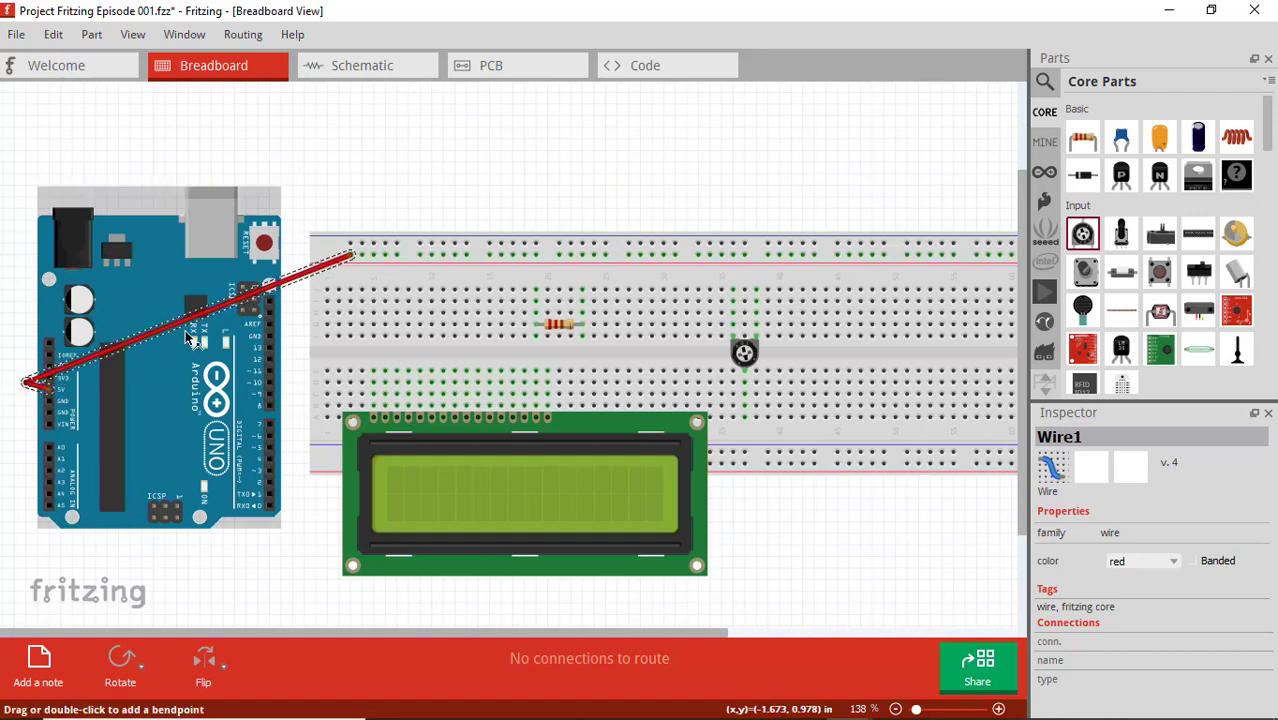
pyautogui.moveTo(170, 335); pyautogui.dragTo(96, 255)
pyautogui.moveTo(42, 218); pyautogui.dragTo(24, 199)
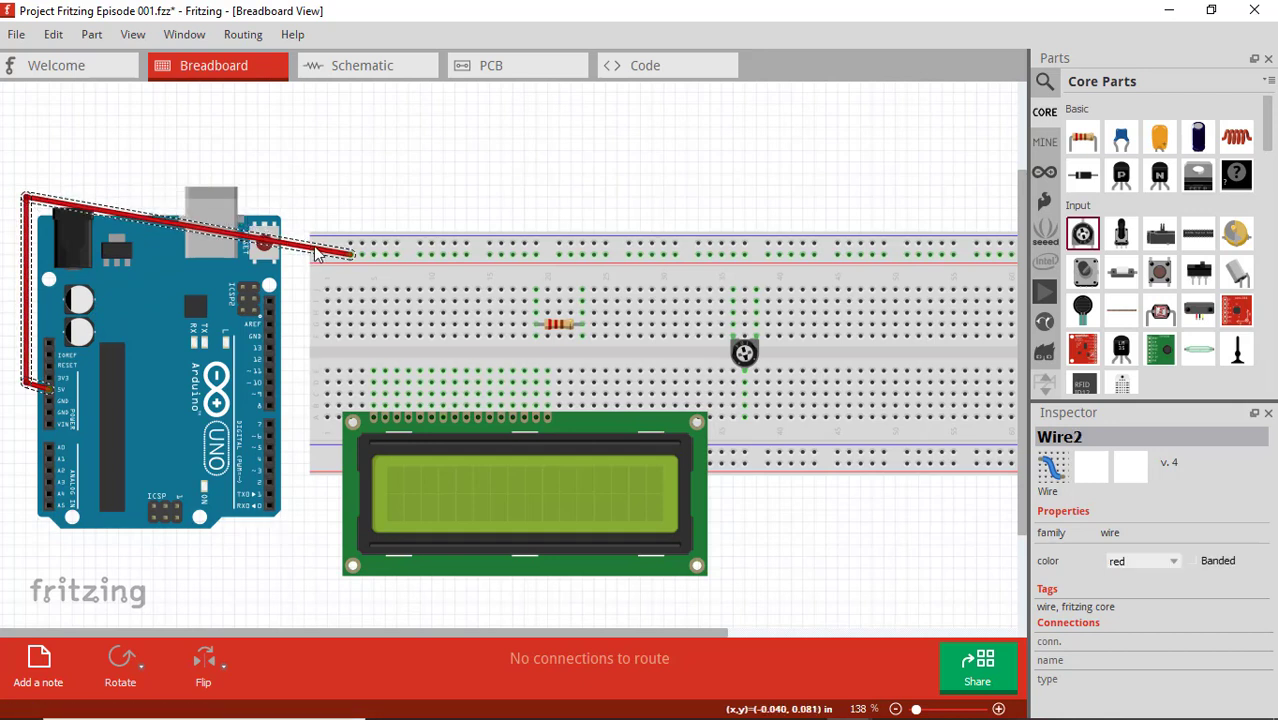
pyautogui.moveTo(313, 257); pyautogui.dragTo(304, 259)
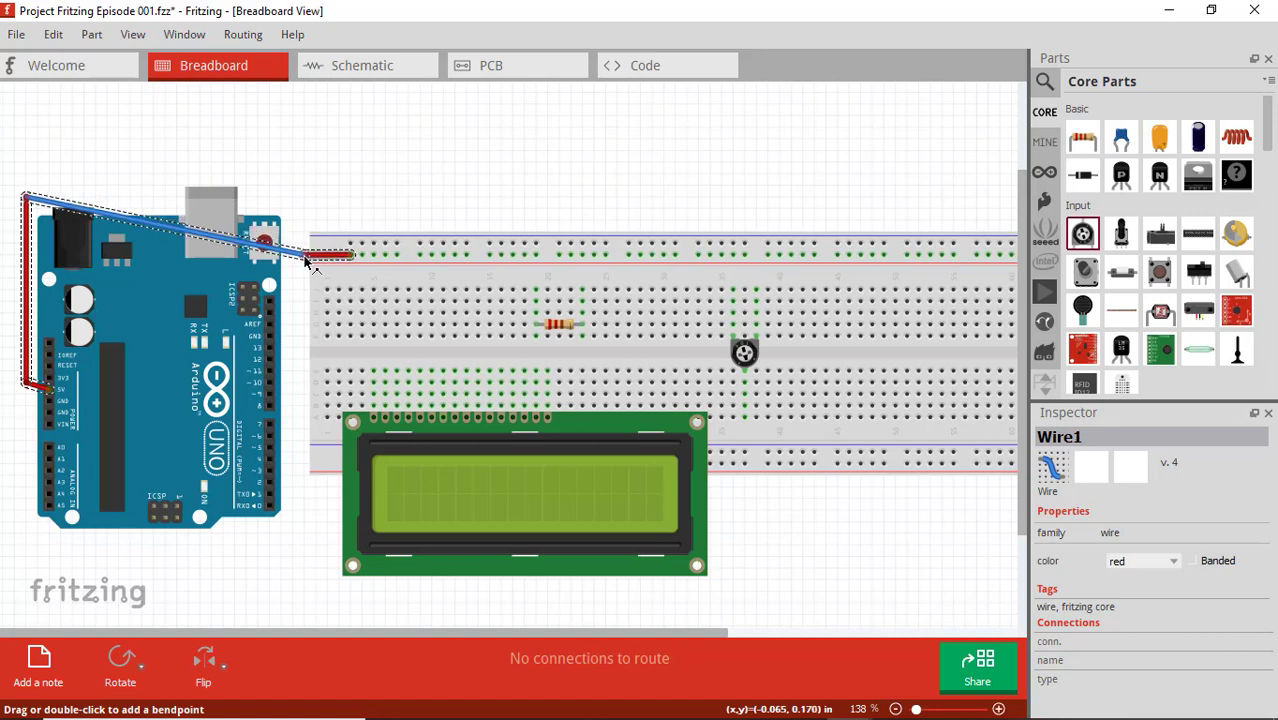
pyautogui.click(272, 247)
pyautogui.moveTo(270, 245); pyautogui.dragTo(304, 203)
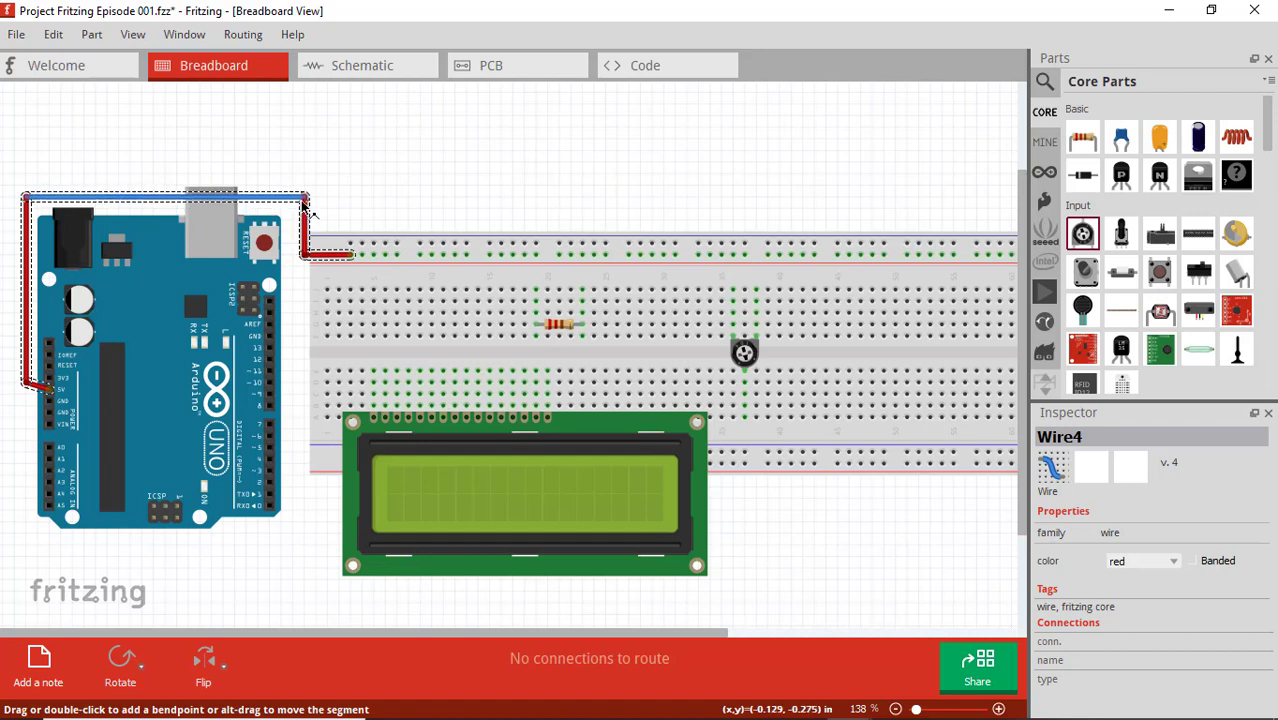
pyautogui.click(303, 306)
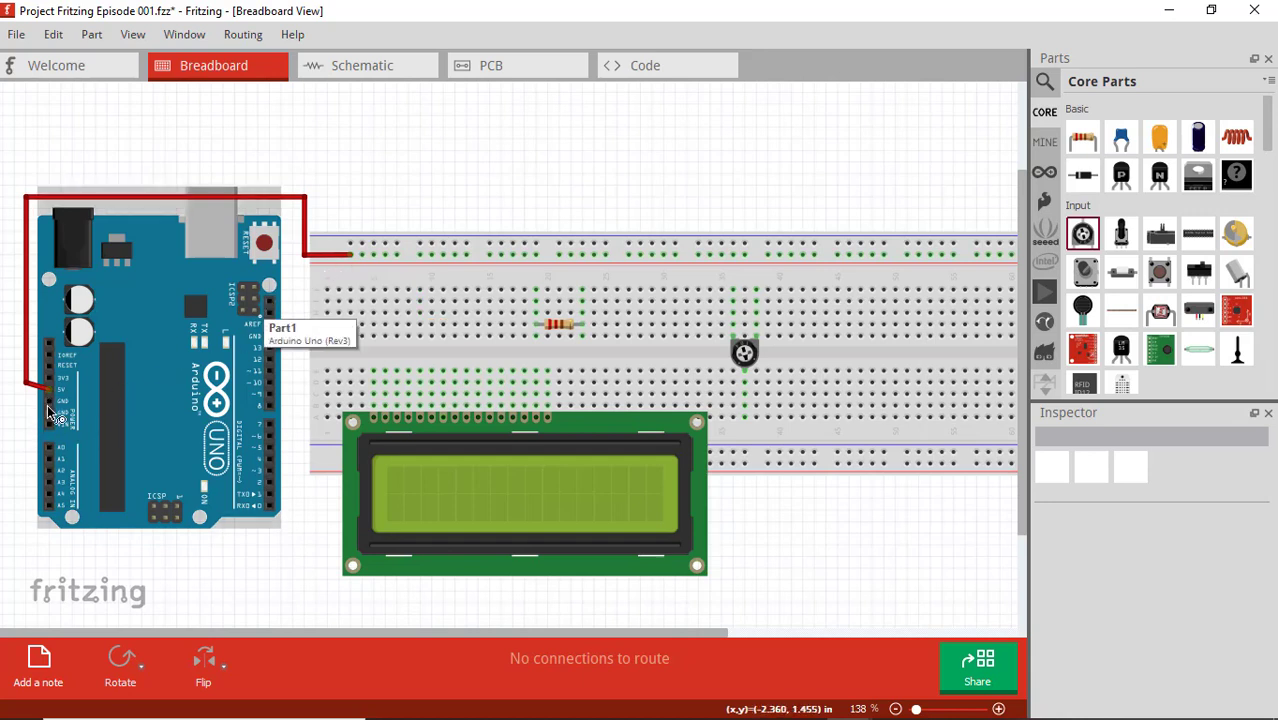
# Step: Connect the Arduino's GND pin to the first hole of the breadboard's upper negative rail with a black wire
pyautogui.moveTo(48, 400); pyautogui.dragTo(352, 247)
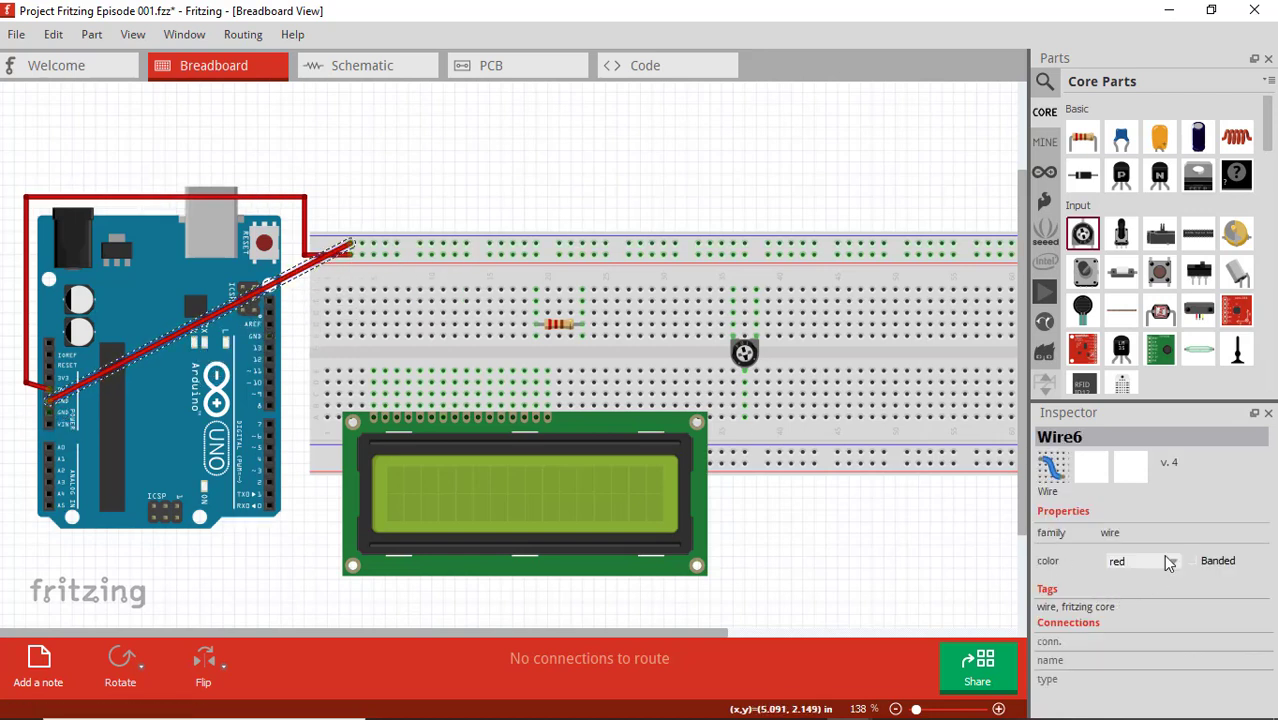
pyautogui.click(1172, 562)
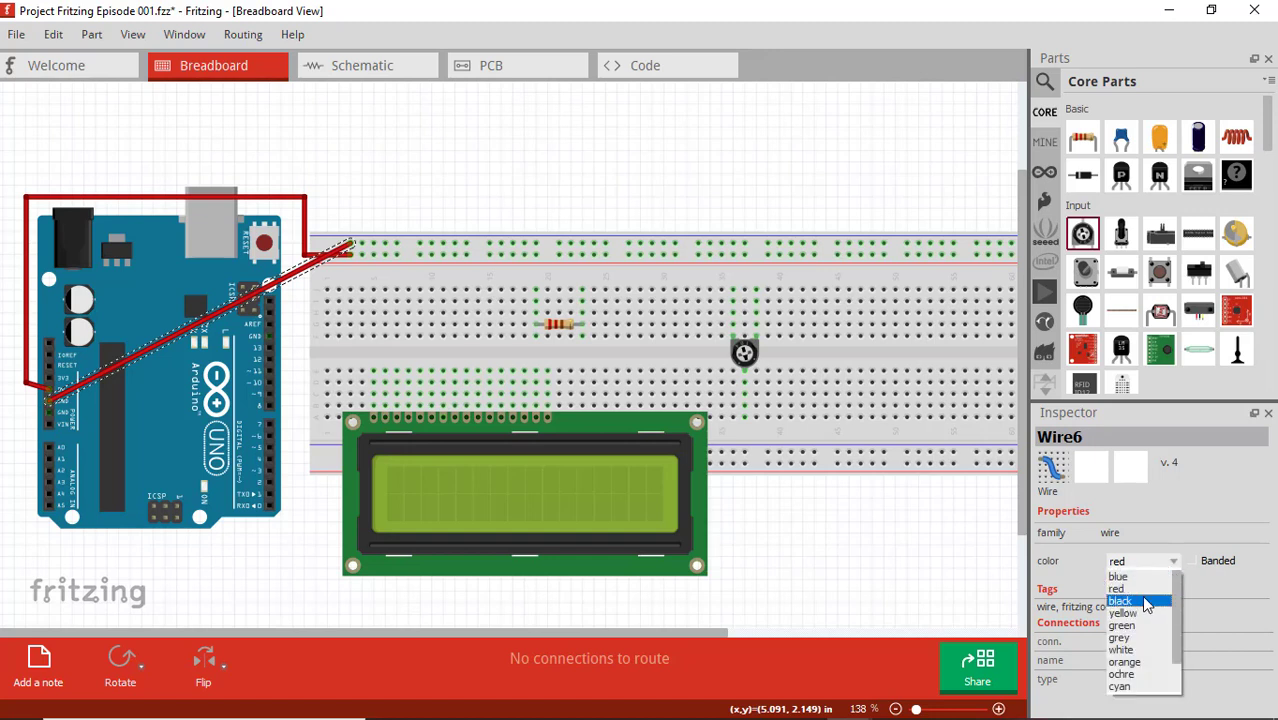
pyautogui.click(1146, 601)
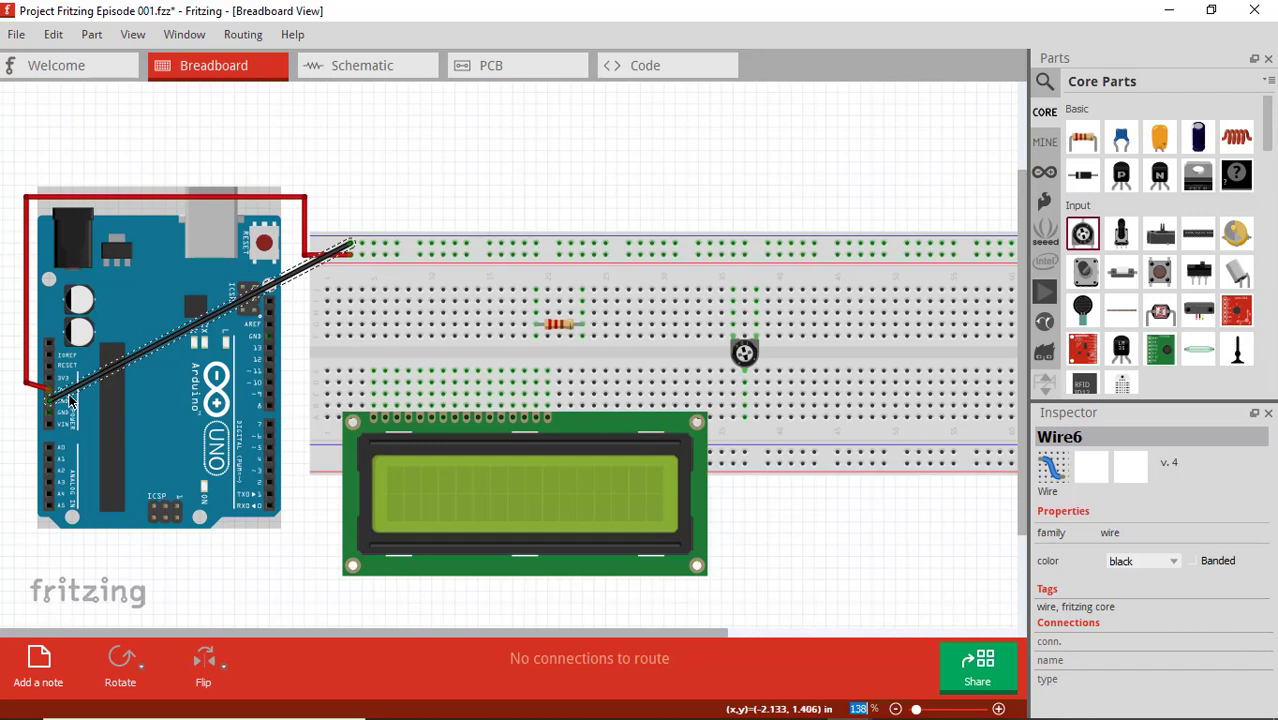
# Step: Bend the black GND wire at right angles so it runs outside the red wire around the Arduino to the negative rail
pyautogui.moveTo(24, 393); pyautogui.dragTo(12, 390)
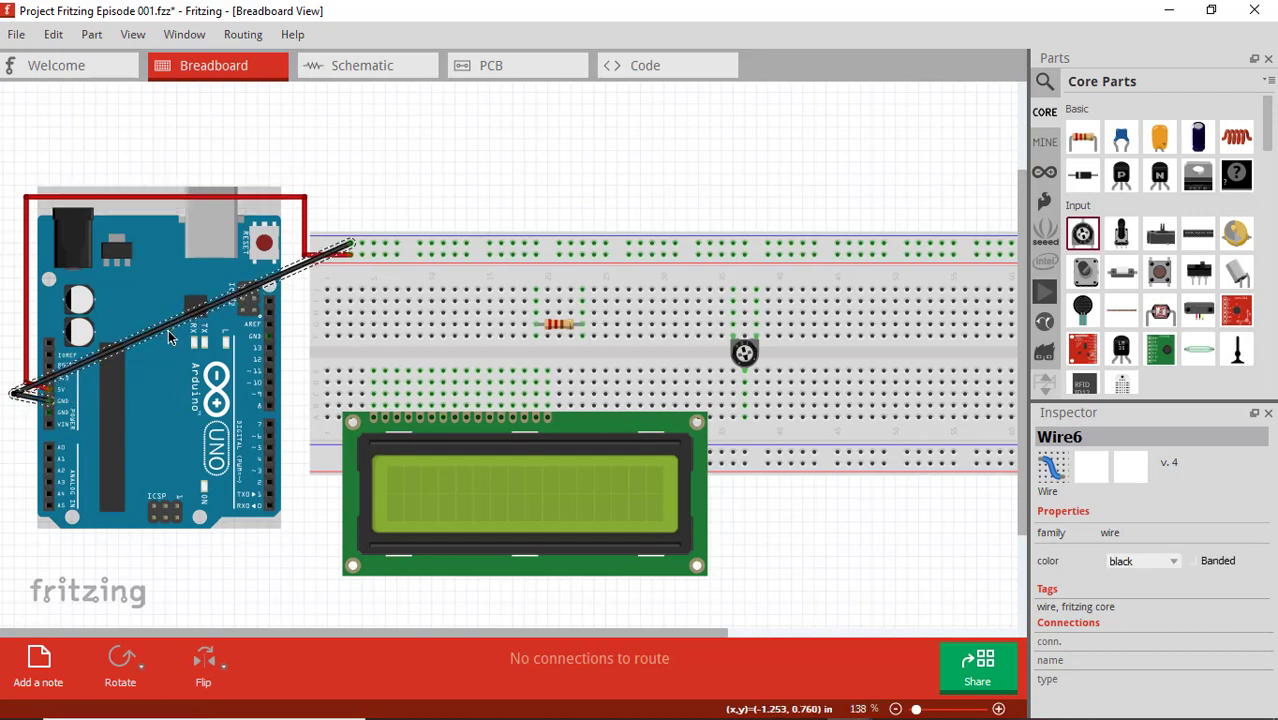
pyautogui.click(128, 280)
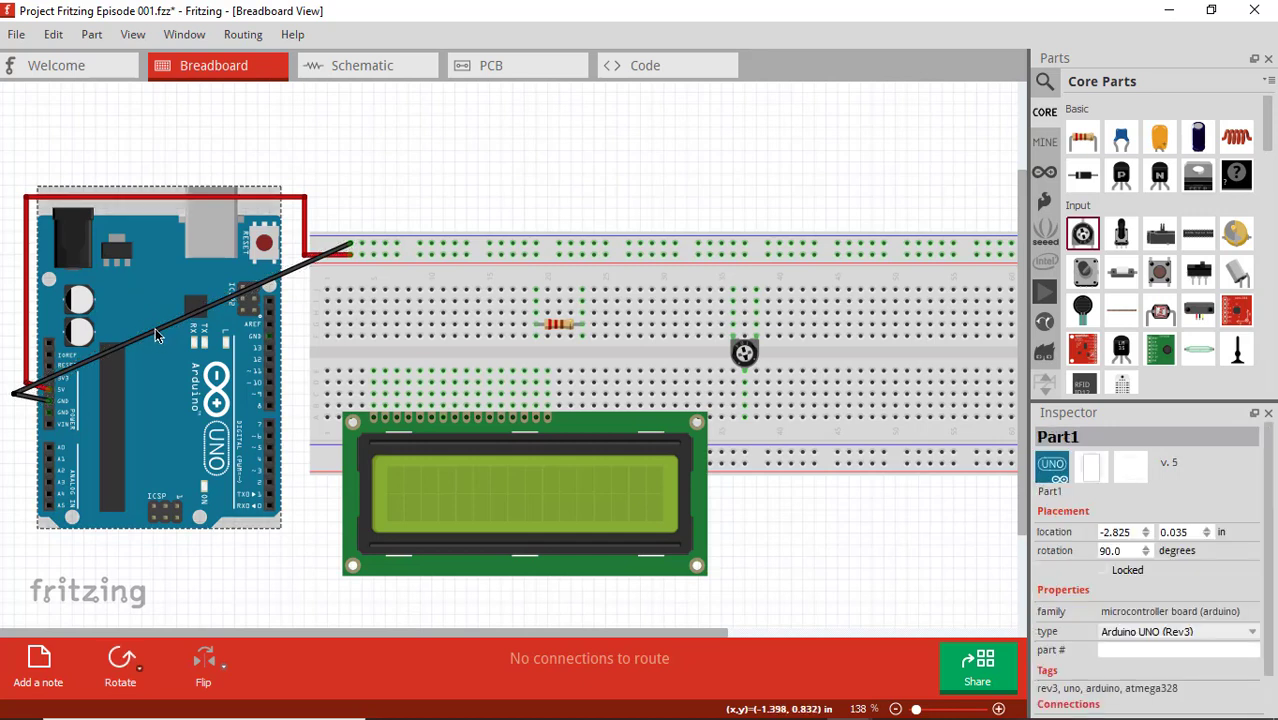
pyautogui.moveTo(160, 338); pyautogui.dragTo(17, 174)
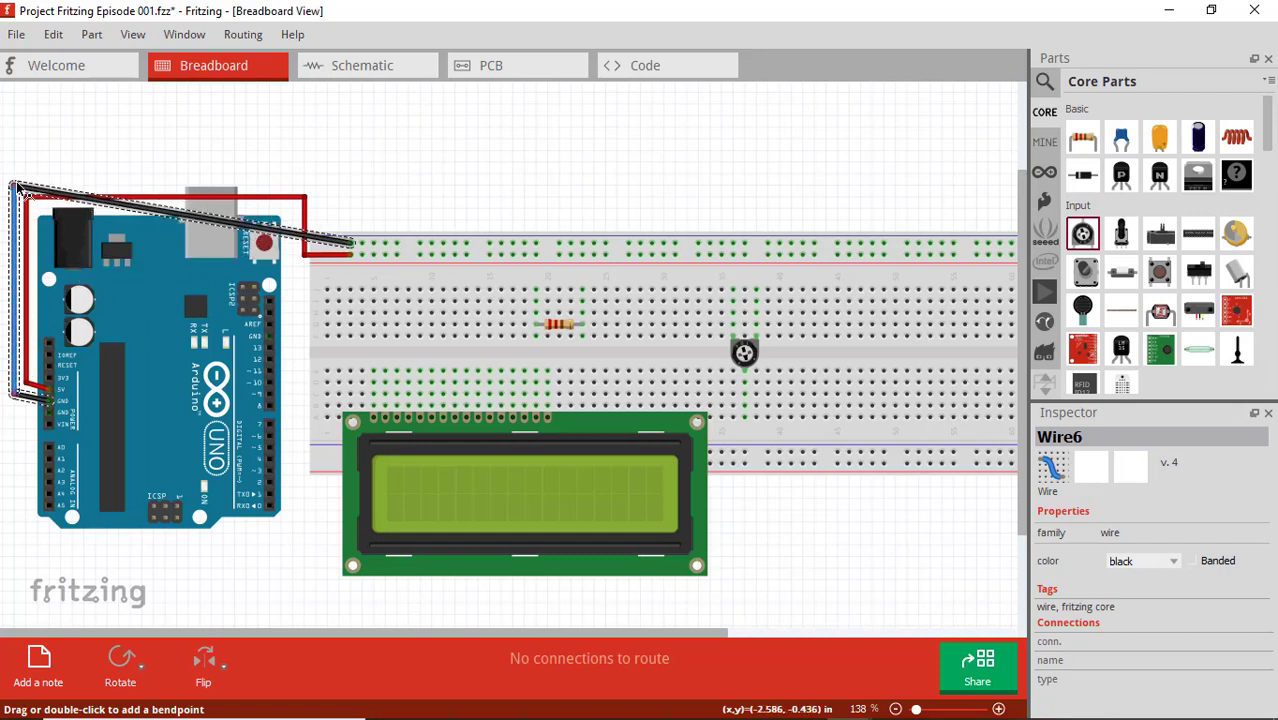
pyautogui.click(298, 237)
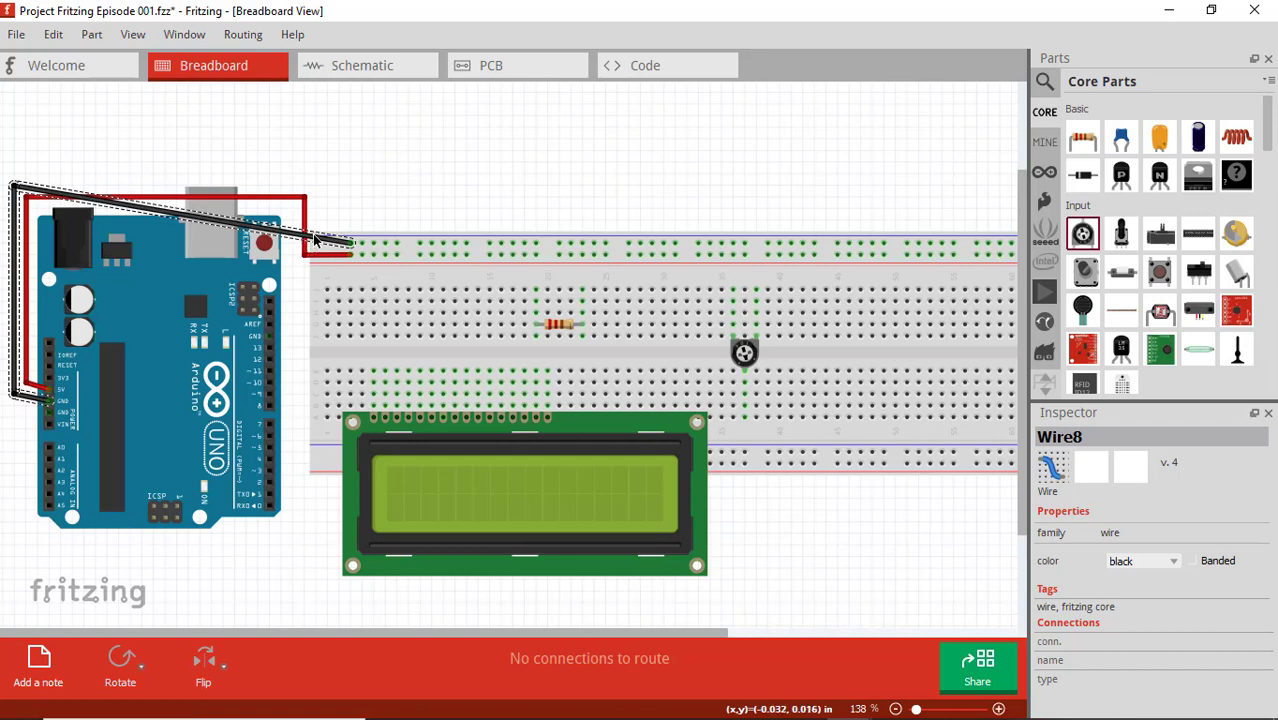
pyautogui.moveTo(315, 240); pyautogui.dragTo(318, 192)
pyautogui.click(362, 196)
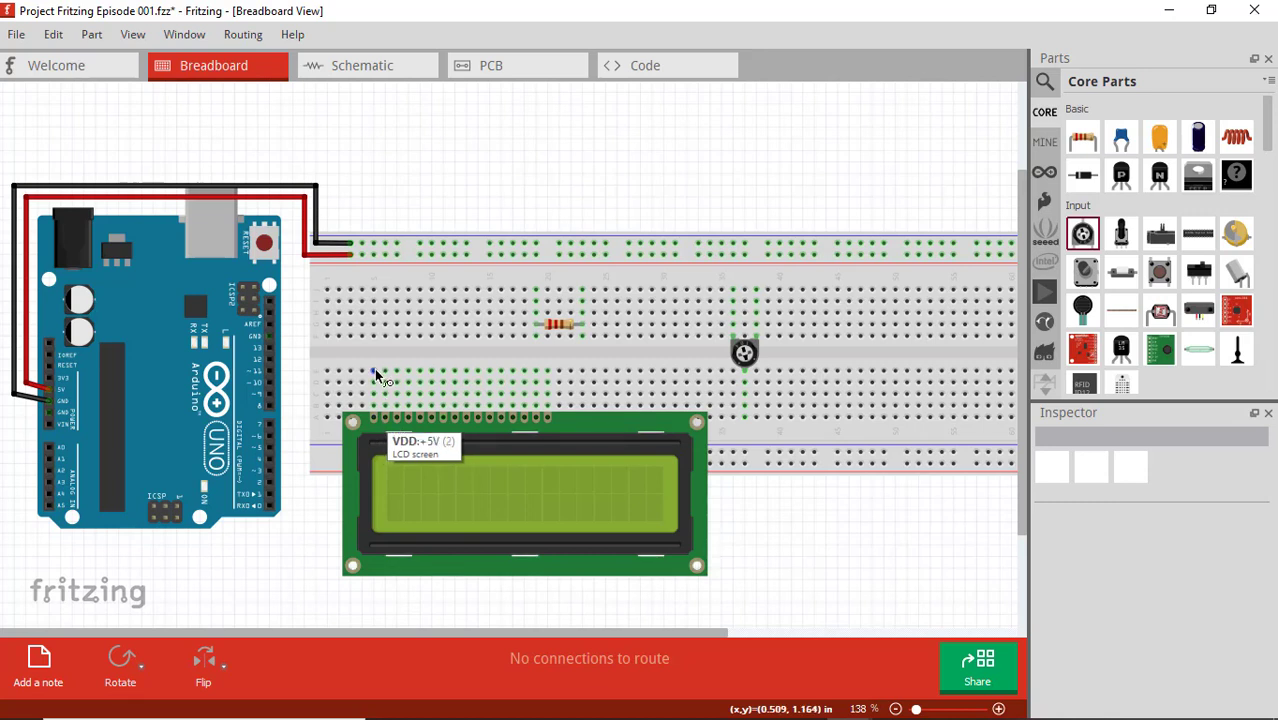
# Step: Wire the LCD's first pin to the upper negative rail in black and its VDD pin to the positive rail in red
pyautogui.moveTo(375, 372); pyautogui.dragTo(377, 251)
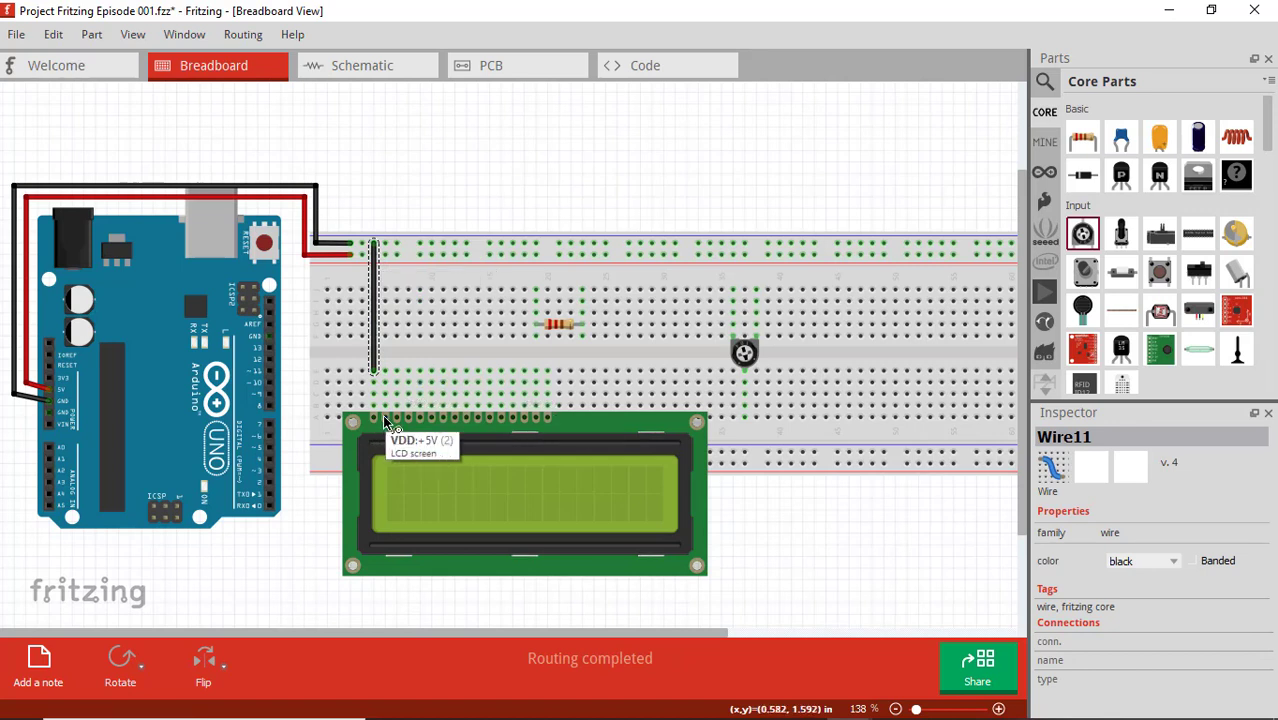
pyautogui.moveTo(384, 372); pyautogui.dragTo(386, 262)
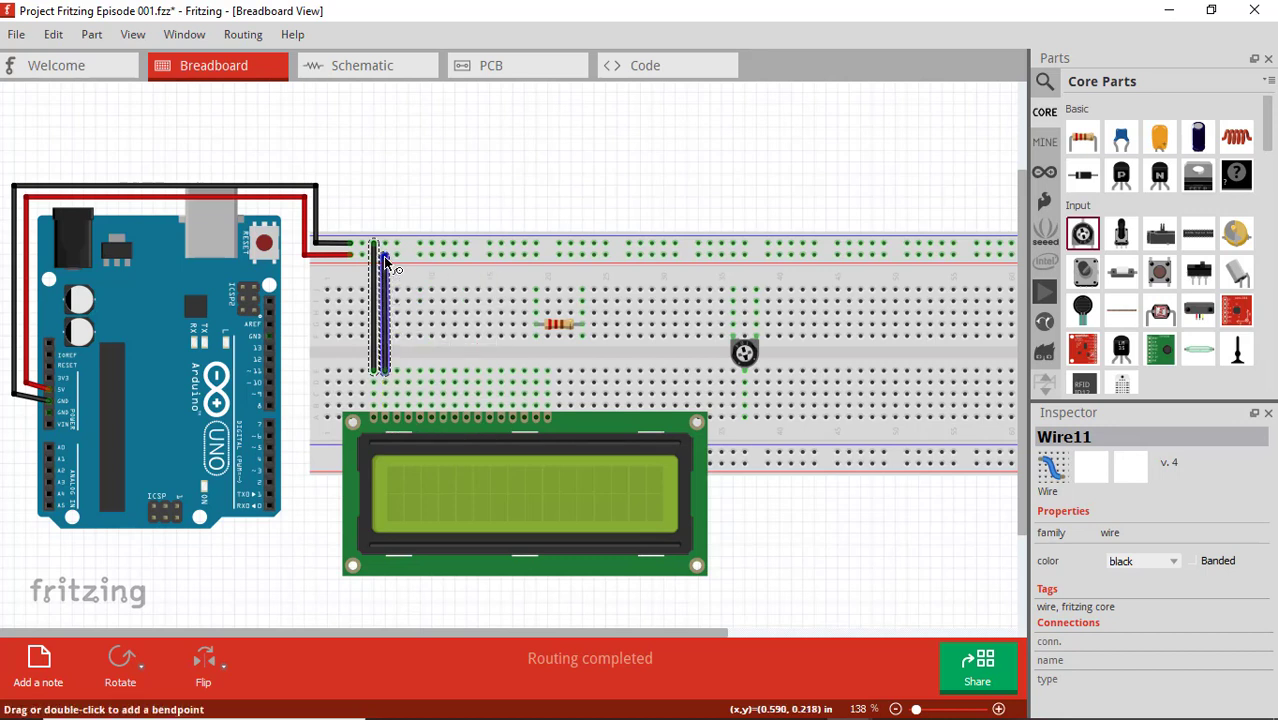
pyautogui.click(1135, 563)
pyautogui.click(1130, 588)
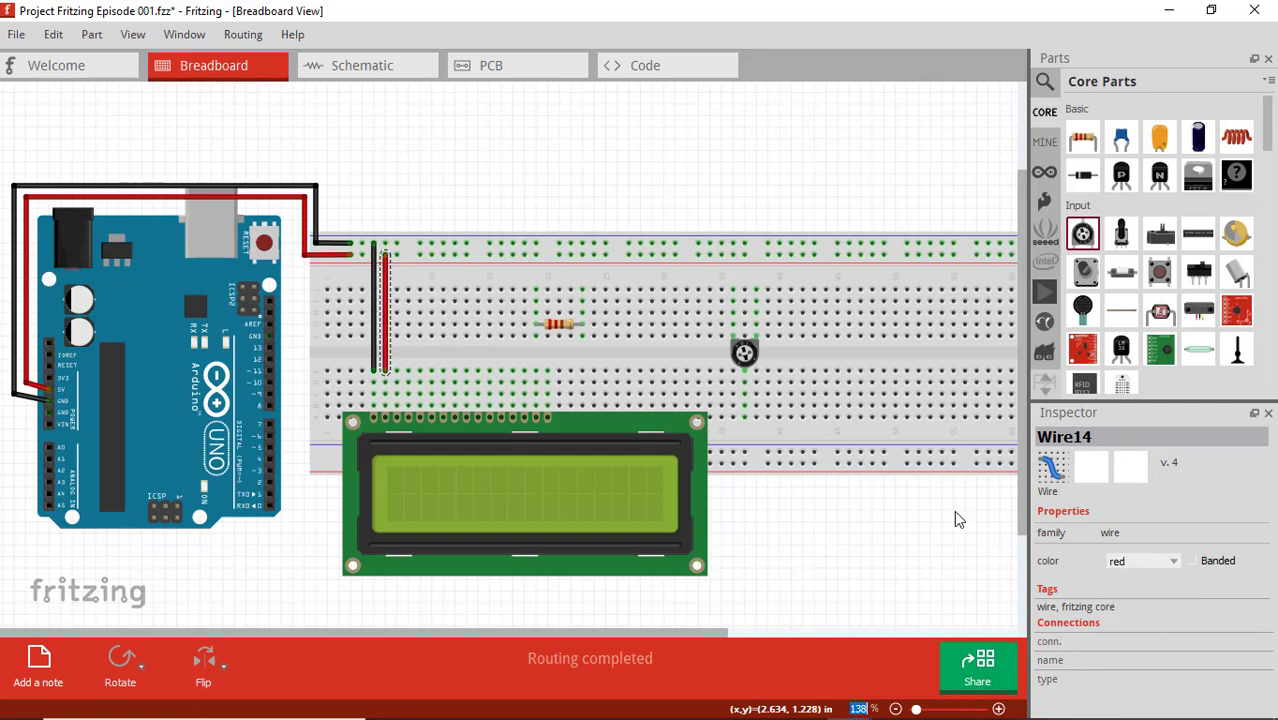
pyautogui.click(831, 552)
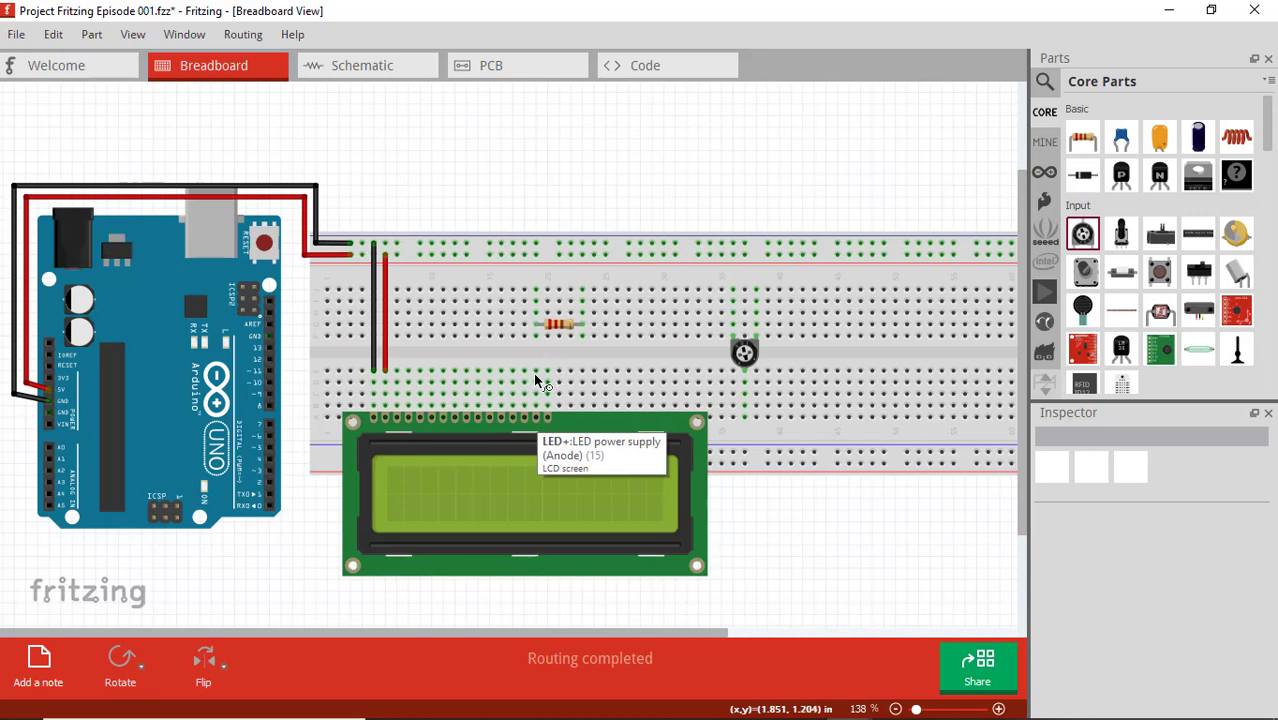
# Step: With red wires, connect the LCD's LED+ pin to the resistor's left lead, and its right lead through the potentiometer's left column to the positive rail
pyautogui.moveTo(533, 367); pyautogui.dragTo(535, 336)
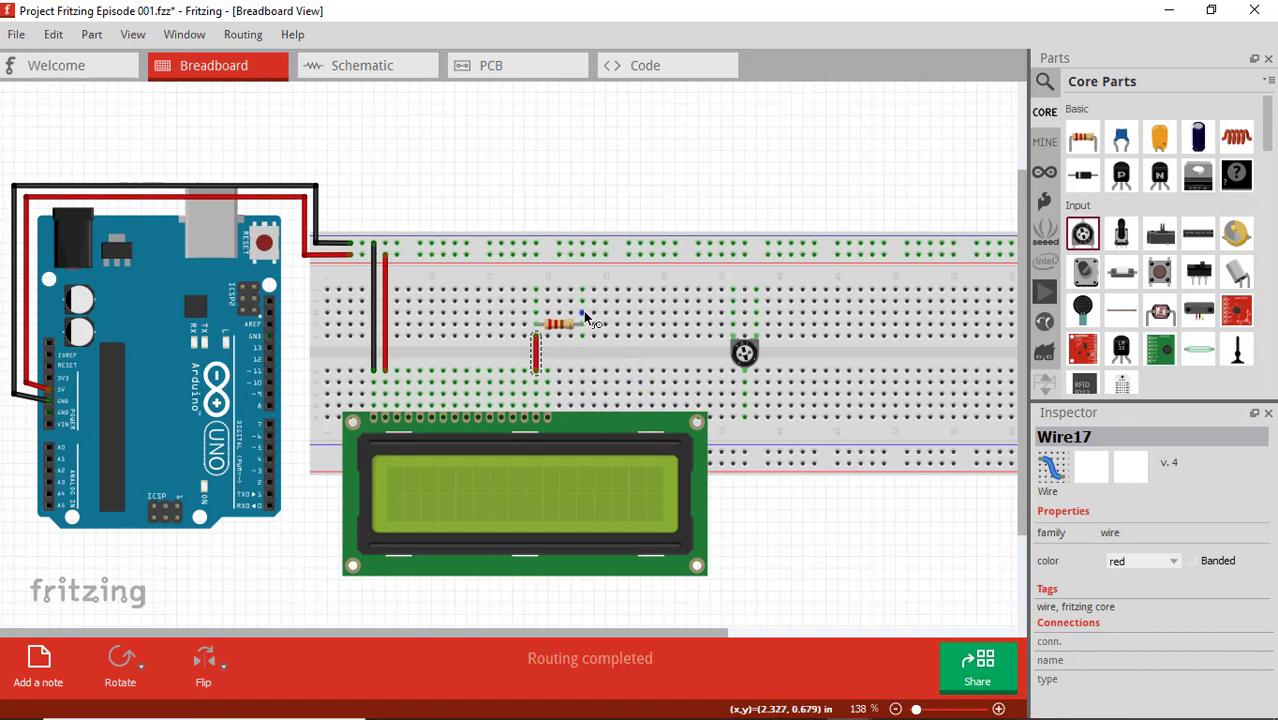
pyautogui.moveTo(571, 316); pyautogui.dragTo(610, 312)
pyautogui.moveTo(723, 314); pyautogui.dragTo(733, 316)
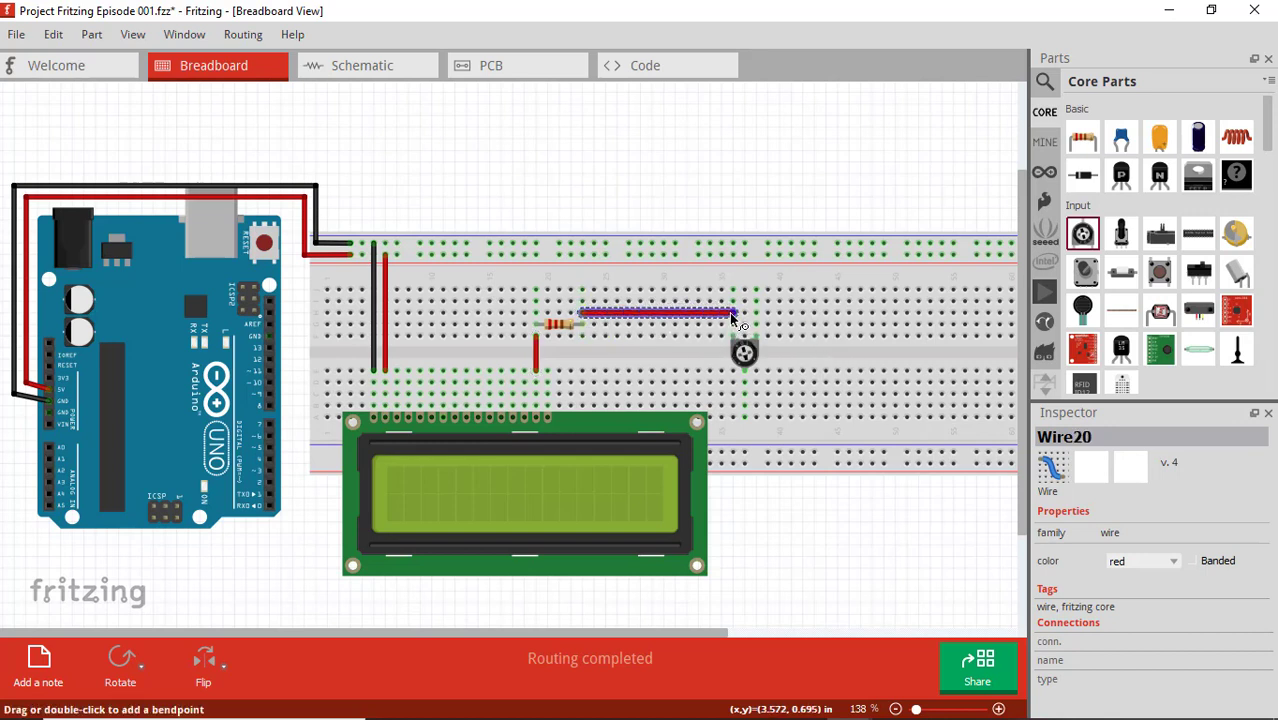
pyautogui.moveTo(733, 292); pyautogui.dragTo(733, 262)
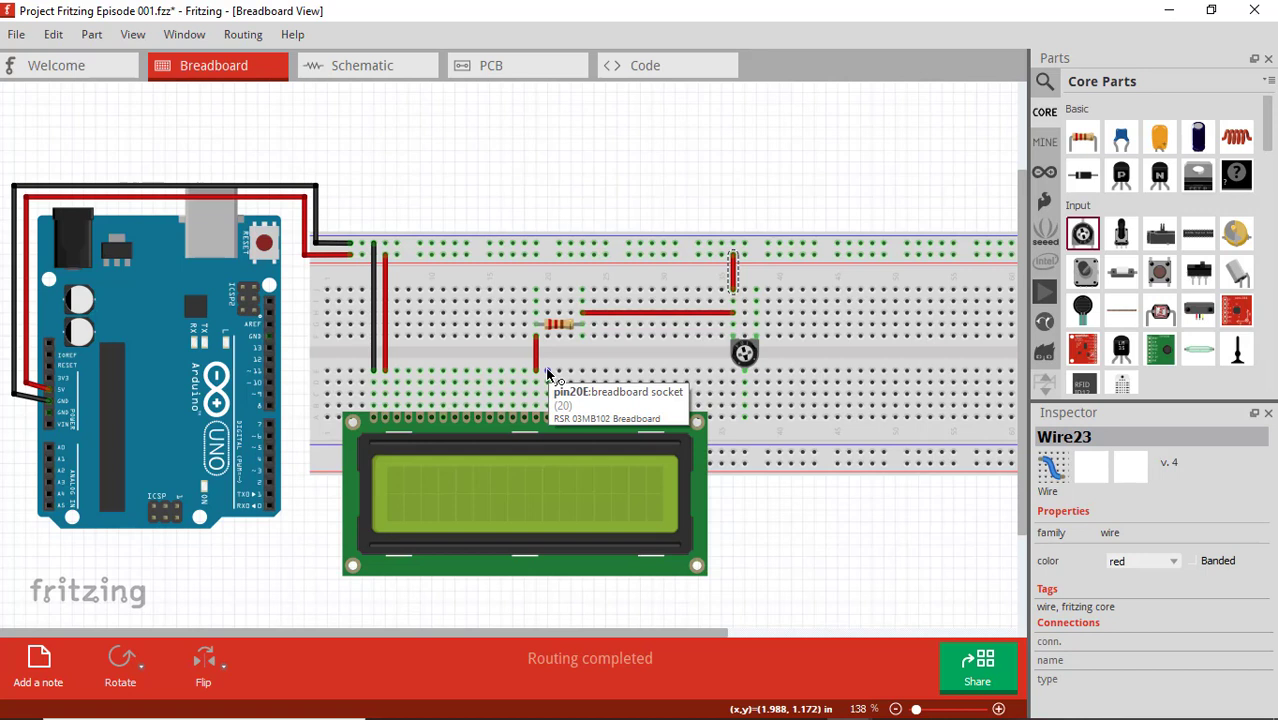
# Step: With black wires, connect the LCD's last pin through column 25 to the potentiometer's right column, and that column to the upper negative rail
pyautogui.moveTo(547, 372); pyautogui.dragTo(606, 345)
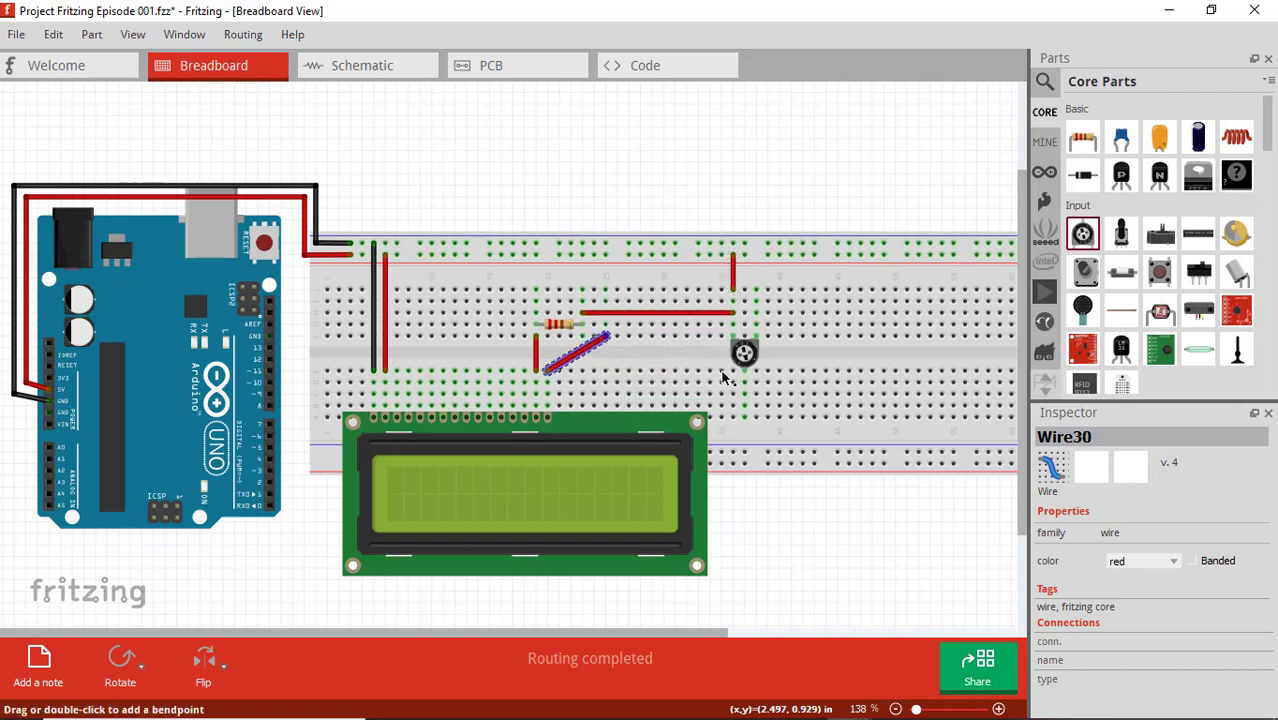
pyautogui.click(1125, 566)
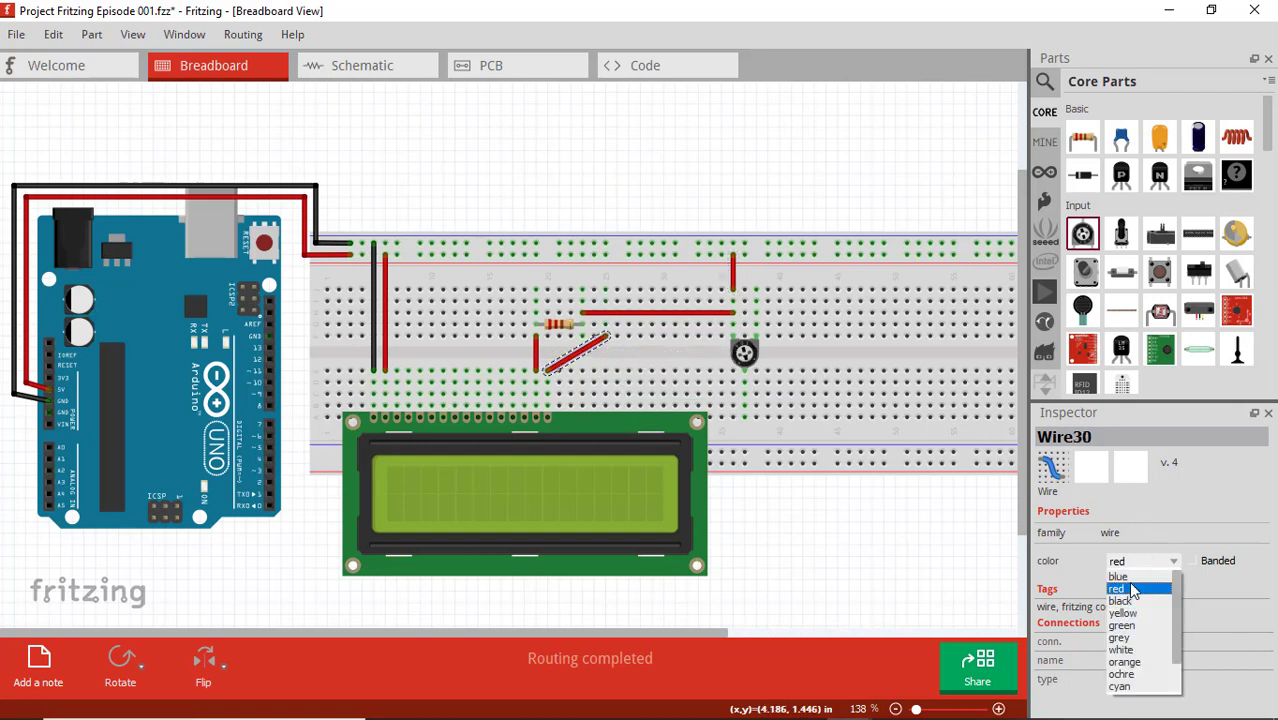
pyautogui.click(1120, 601)
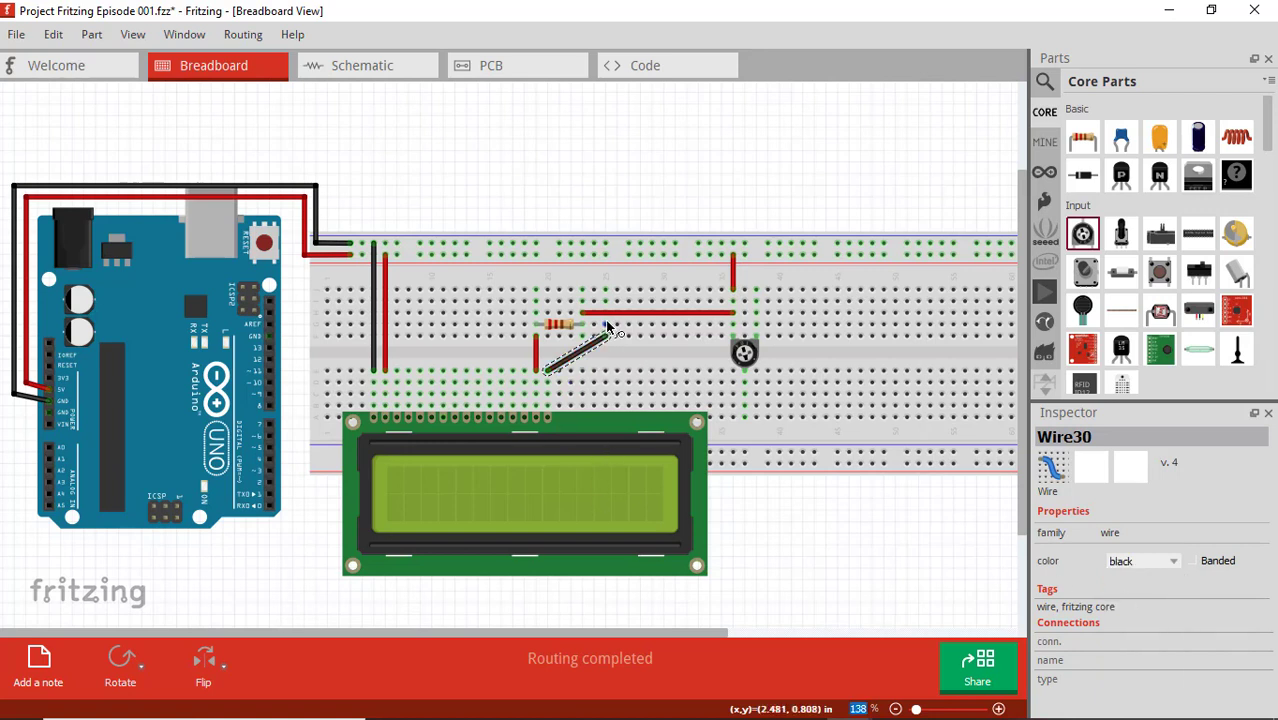
pyautogui.moveTo(607, 326); pyautogui.dragTo(749, 324)
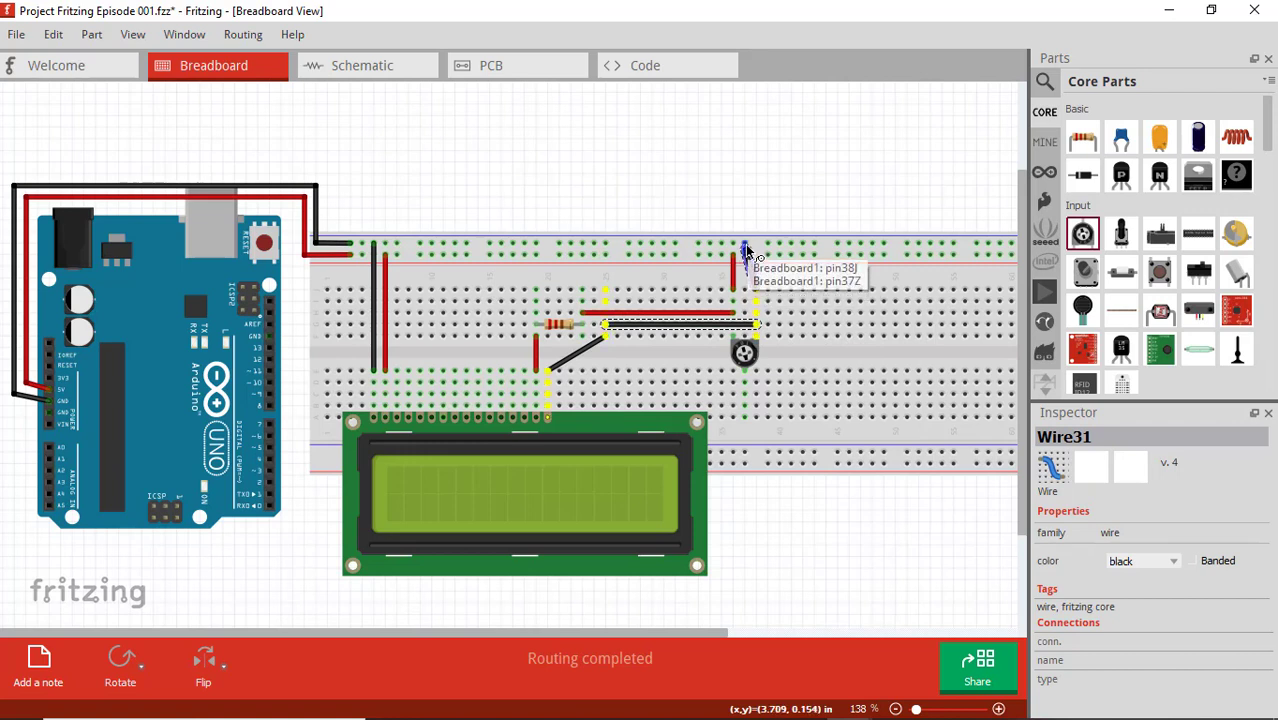
pyautogui.moveTo(746, 258); pyautogui.dragTo(757, 288)
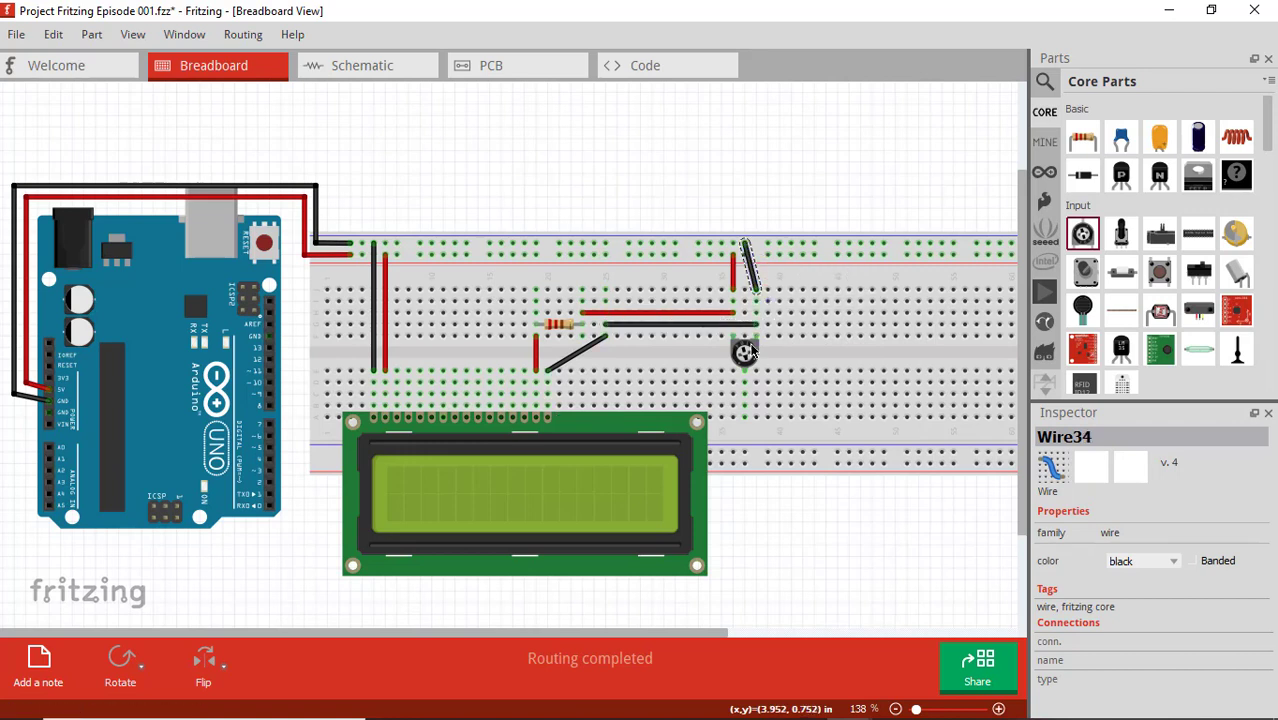
# Step: Bend the black wire at the LCD's last pin and the black wire from the potentiometer to the negative rail at right angles
pyautogui.click(556, 363)
pyautogui.moveTo(556, 363); pyautogui.dragTo(606, 359)
pyautogui.doubleClick(598, 345)
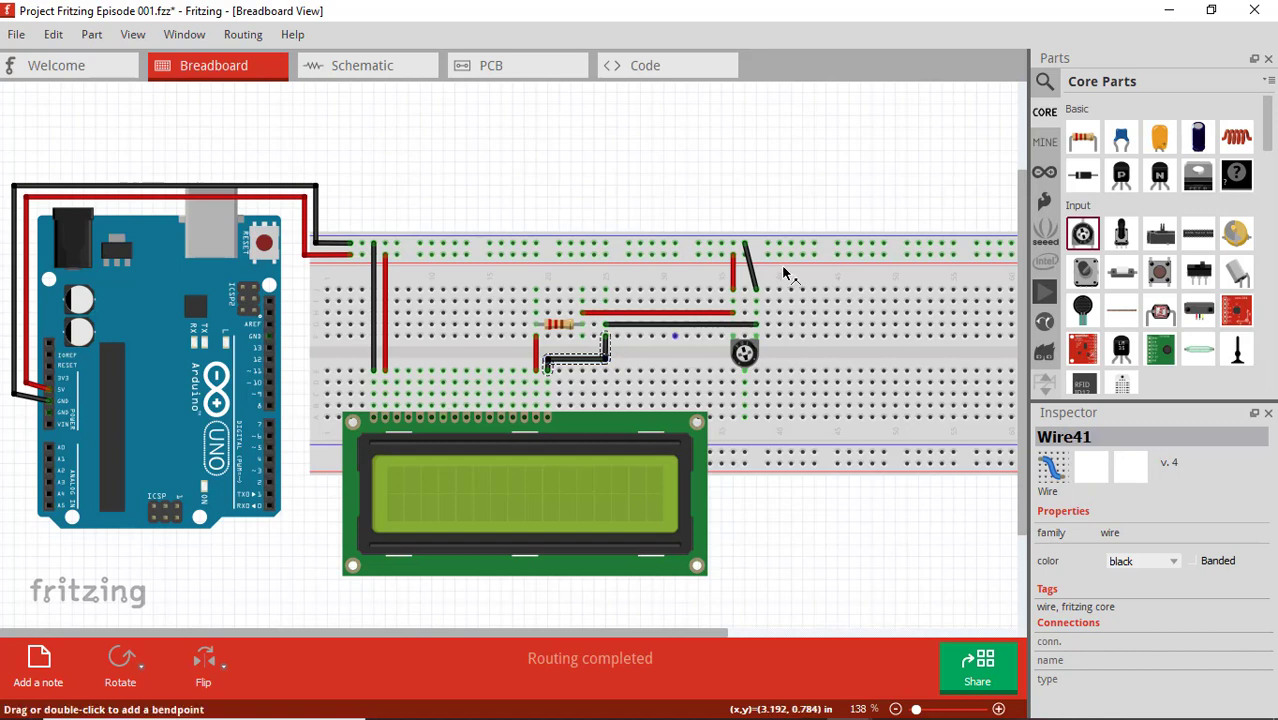
pyautogui.moveTo(757, 260); pyautogui.dragTo(752, 261)
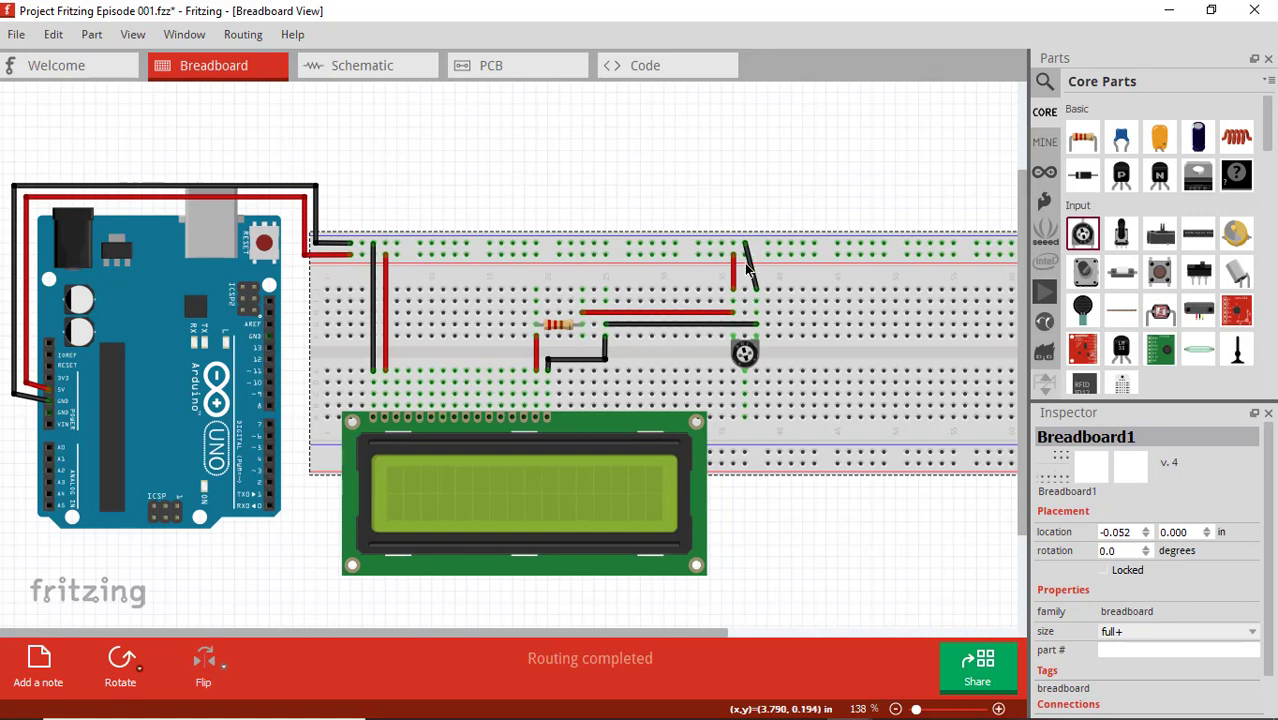
pyautogui.moveTo(752, 270); pyautogui.dragTo(758, 252)
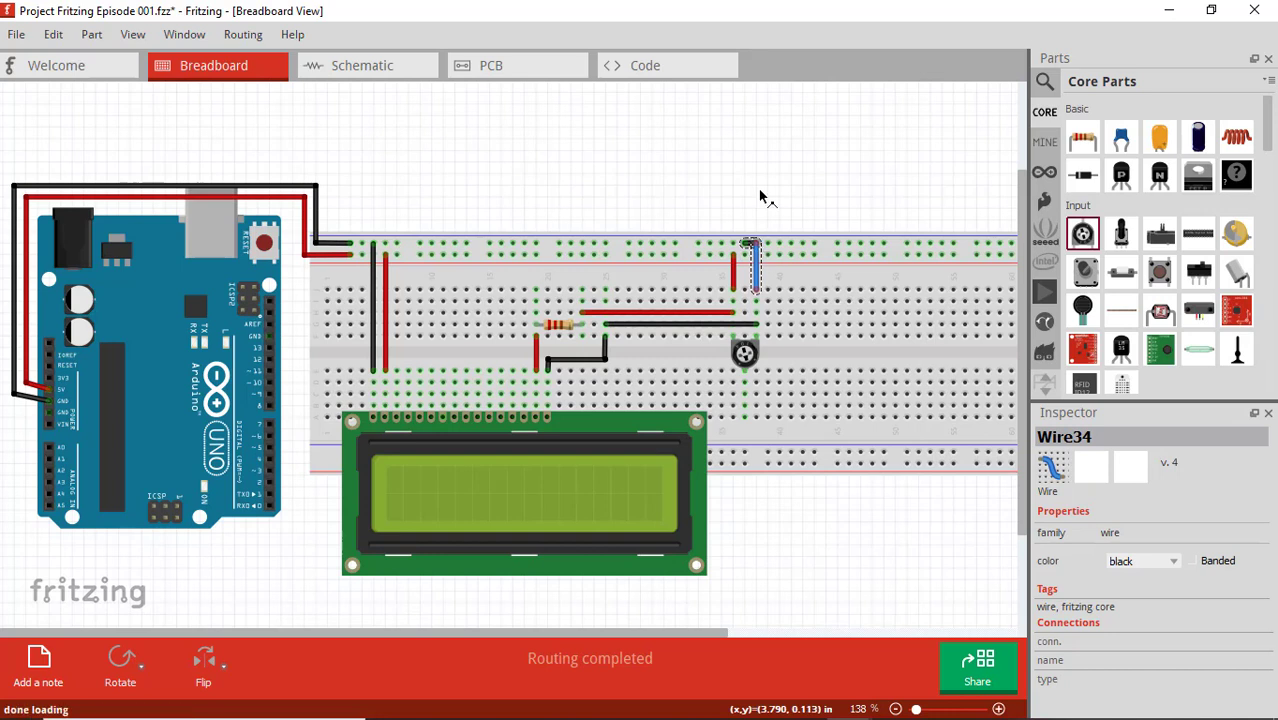
pyautogui.click(768, 204)
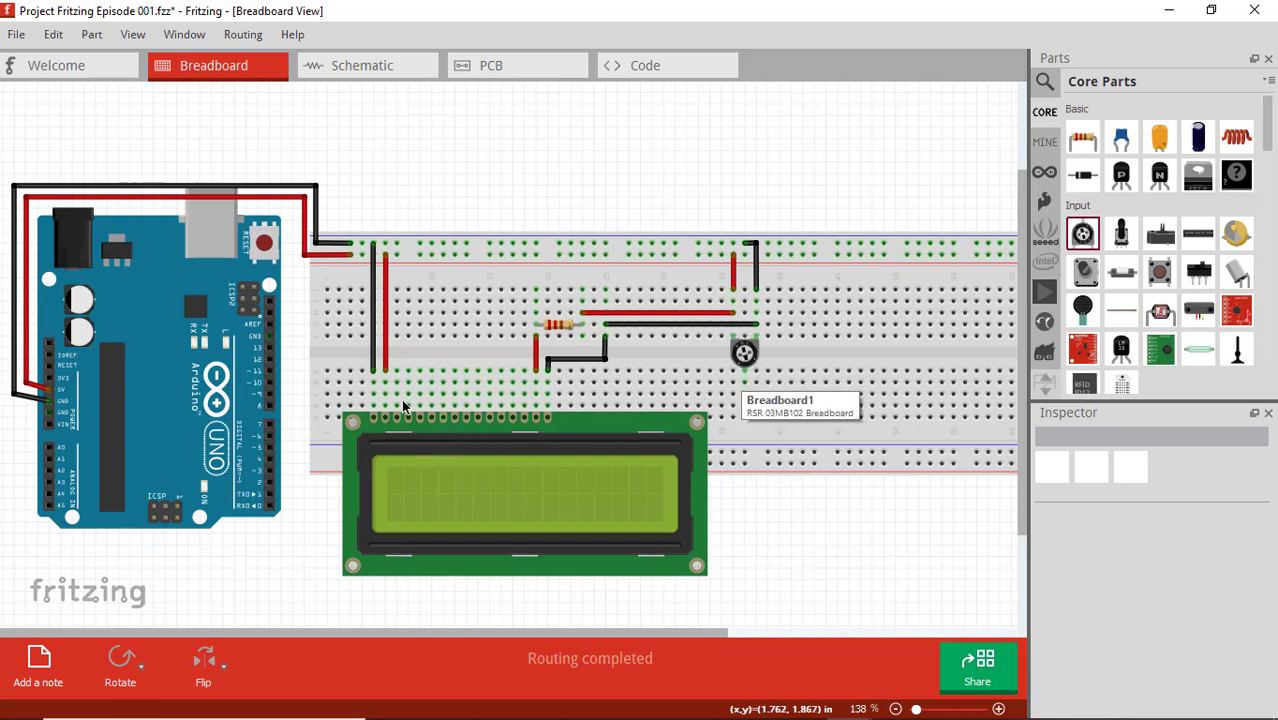
# Step: Connect the LCD's third pin to the potentiometer's middle pin column with a blue wire
pyautogui.moveTo(397, 412); pyautogui.dragTo(743, 408)
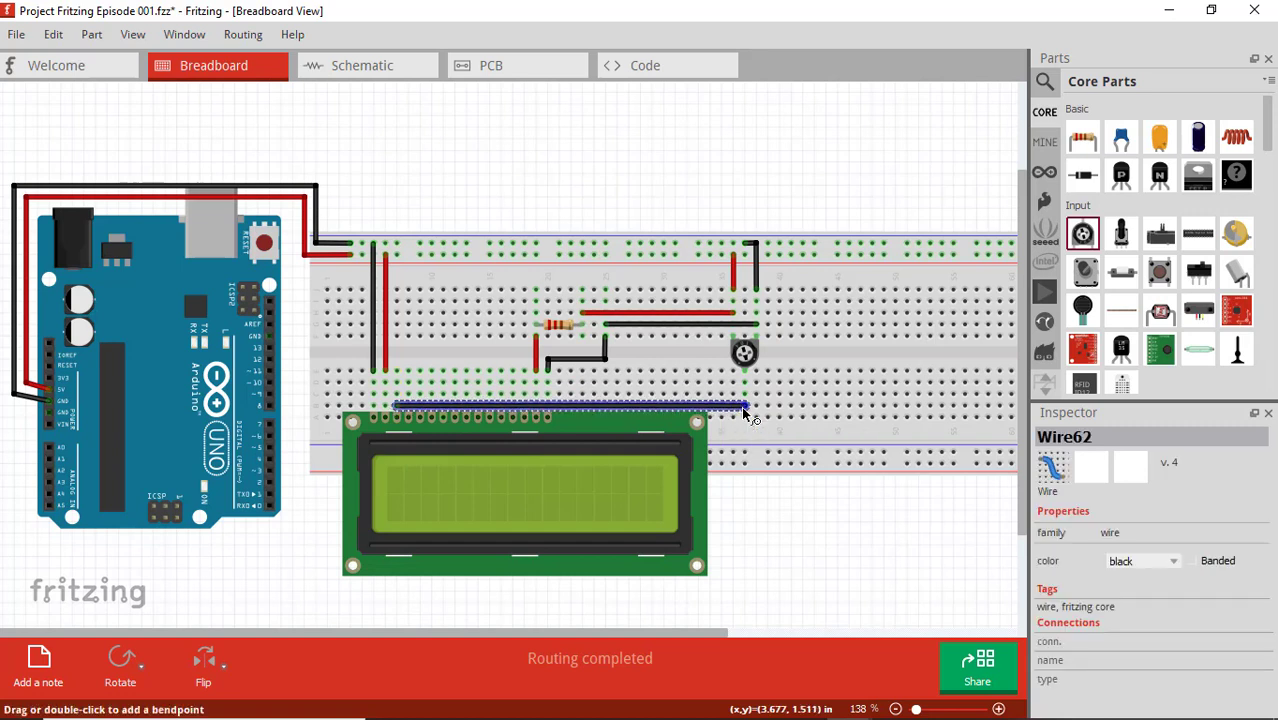
pyautogui.click(1160, 566)
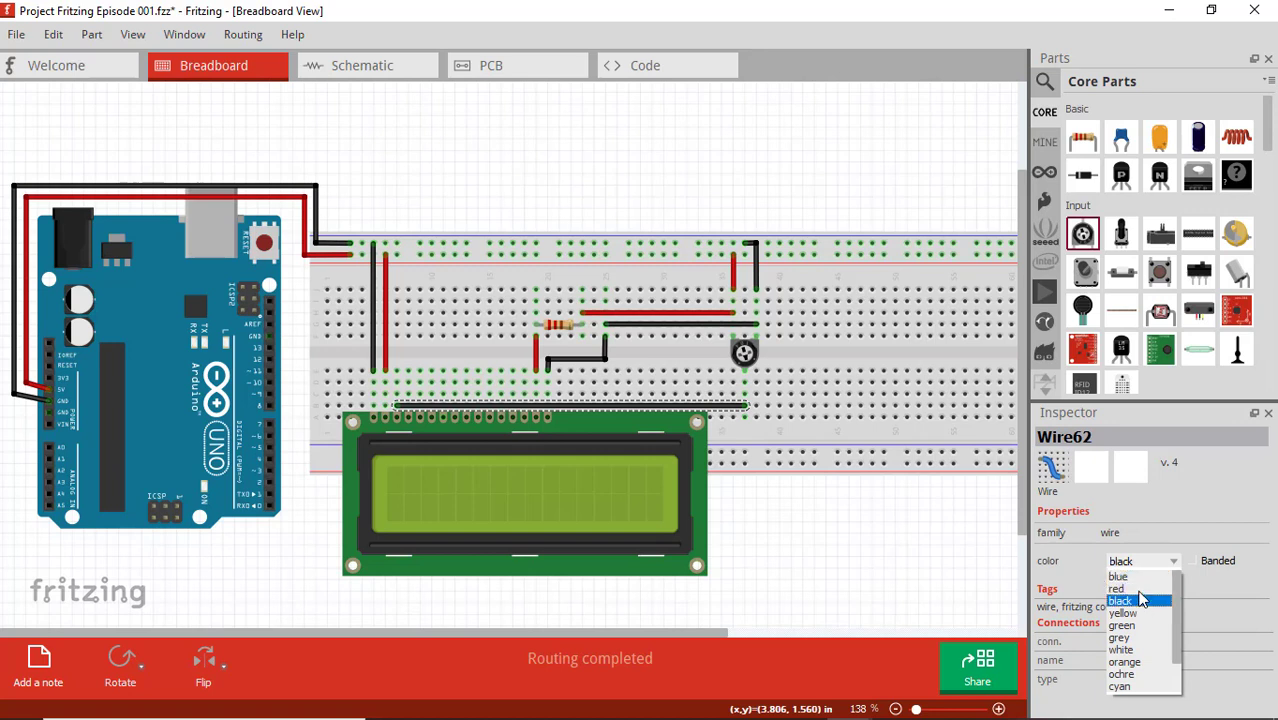
pyautogui.click(1122, 577)
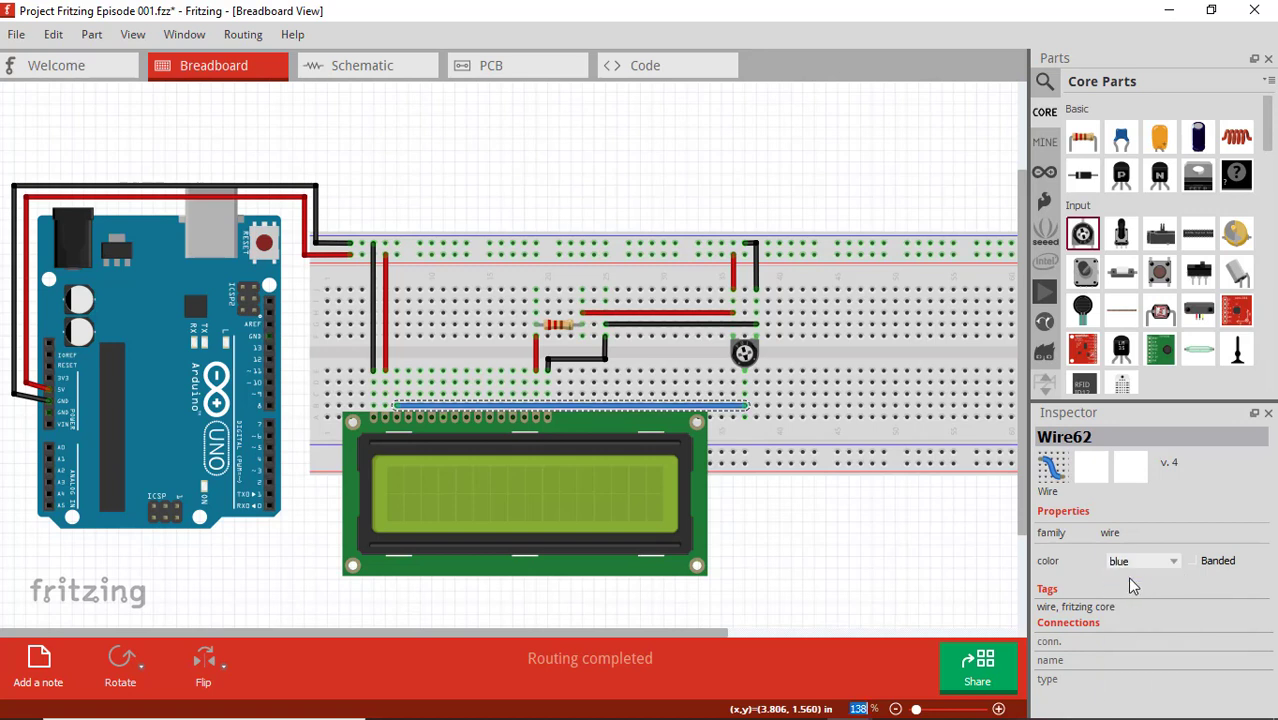
pyautogui.click(846, 553)
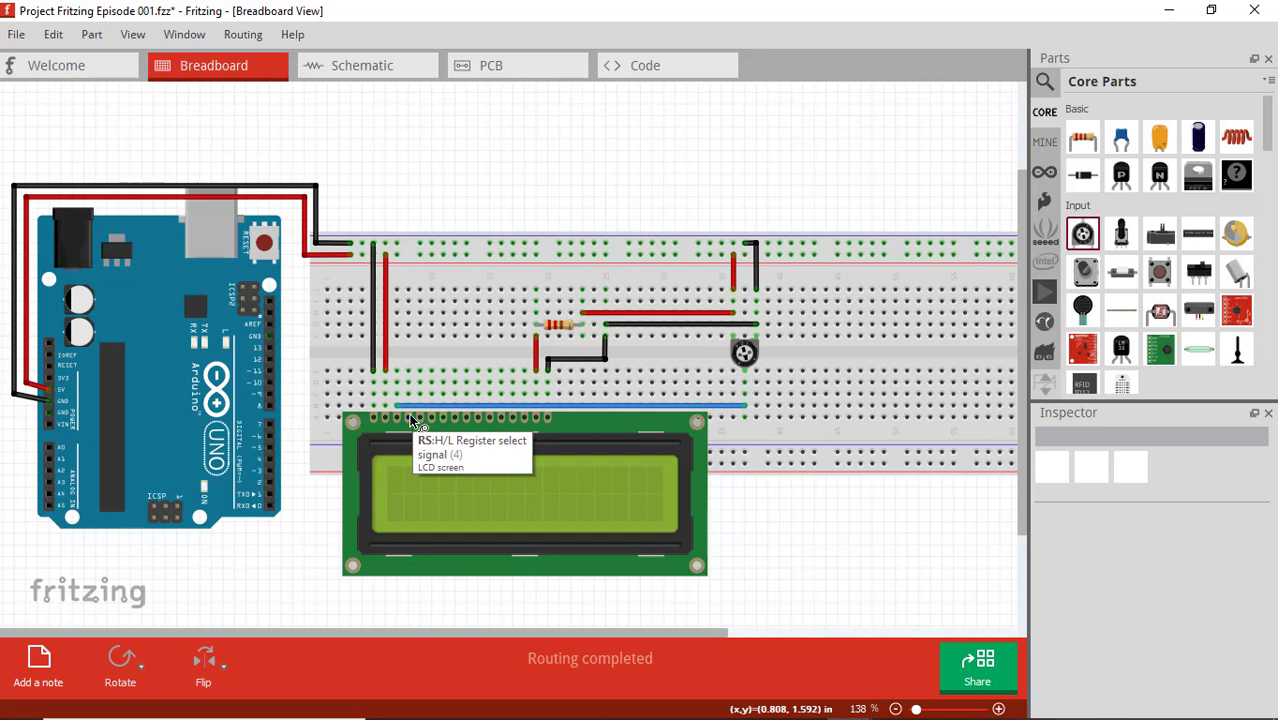
# Step: Connect the LCD's RS pin to Arduino digital pin 6 with a yellow wire bent upward beside the LCD
pyautogui.moveTo(408, 393); pyautogui.dragTo(273, 444)
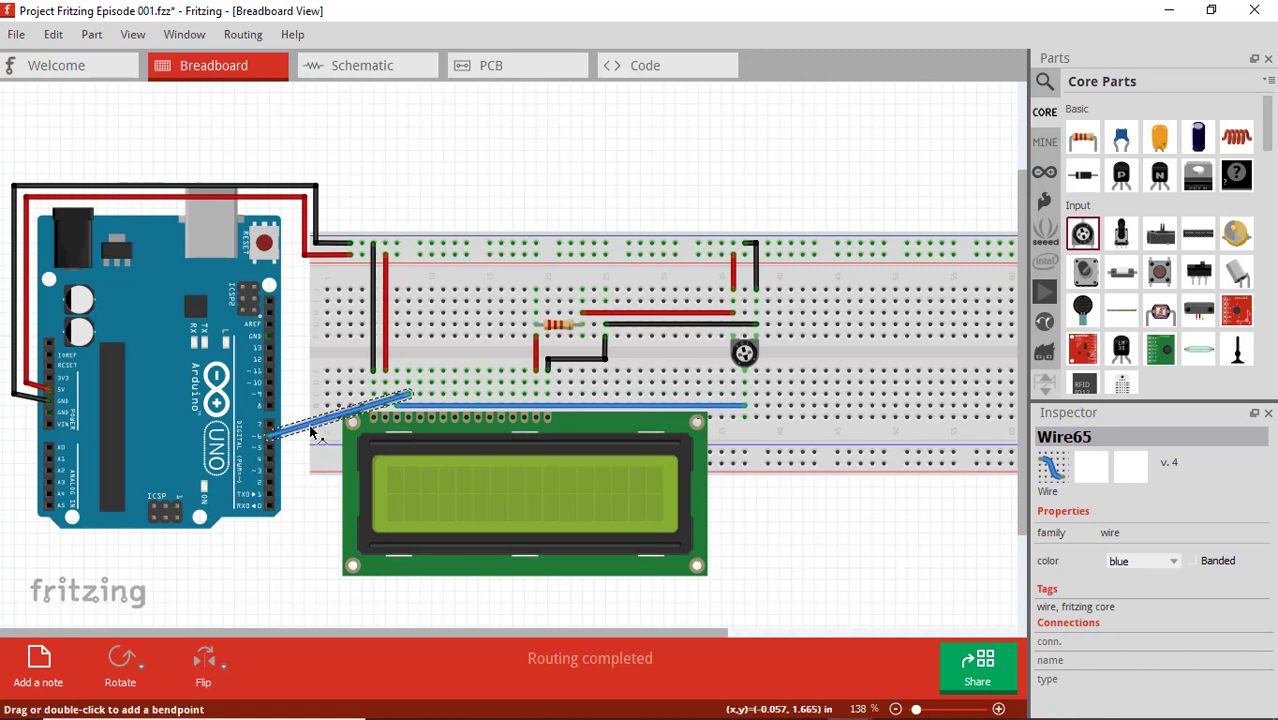
pyautogui.moveTo(322, 431); pyautogui.dragTo(340, 400)
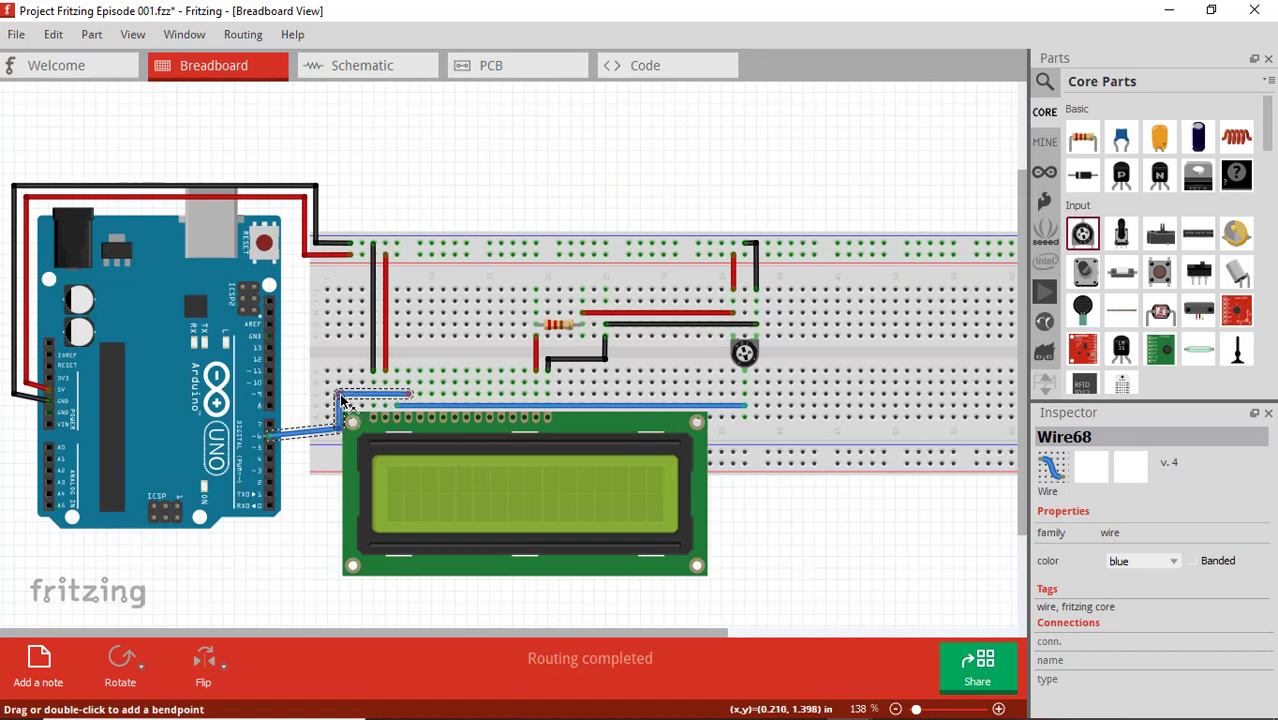
pyautogui.click(1173, 560)
pyautogui.click(1162, 612)
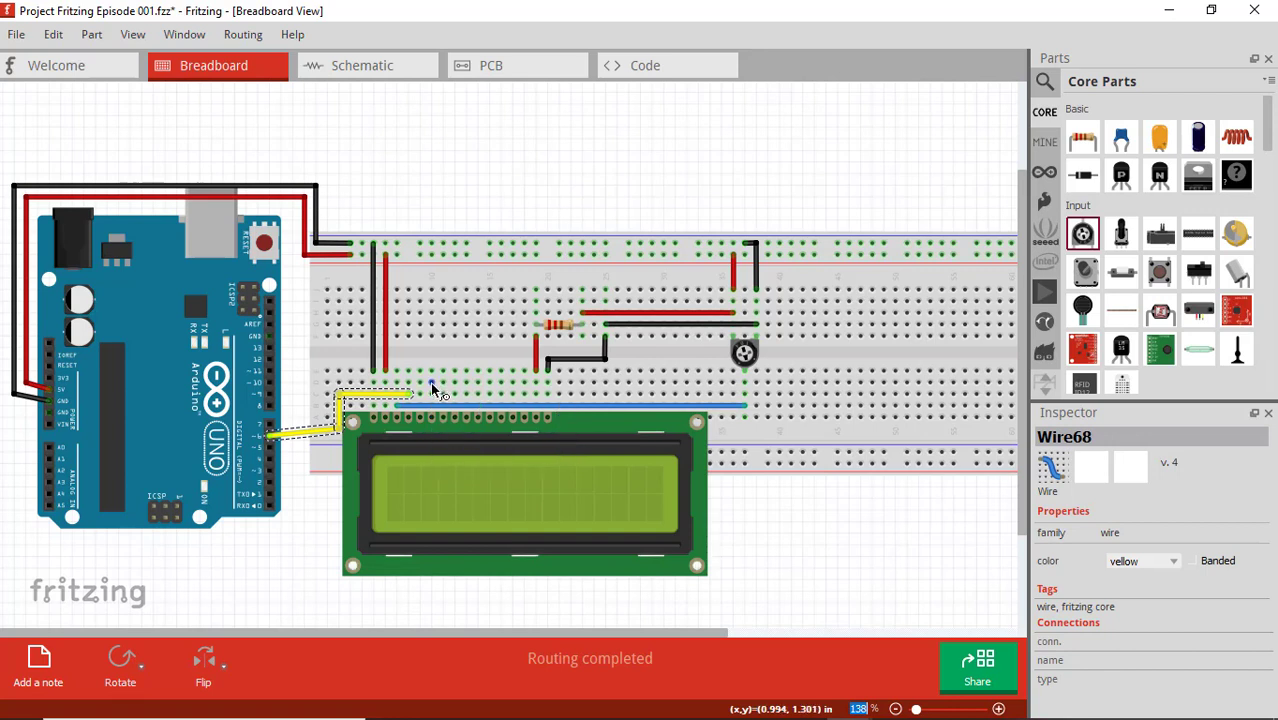
# Step: Connect the LCD's sixth pin to Arduino digital pin 7 with a green wire bent to run just outside the yellow one
pyautogui.moveTo(392, 393); pyautogui.dragTo(270, 422)
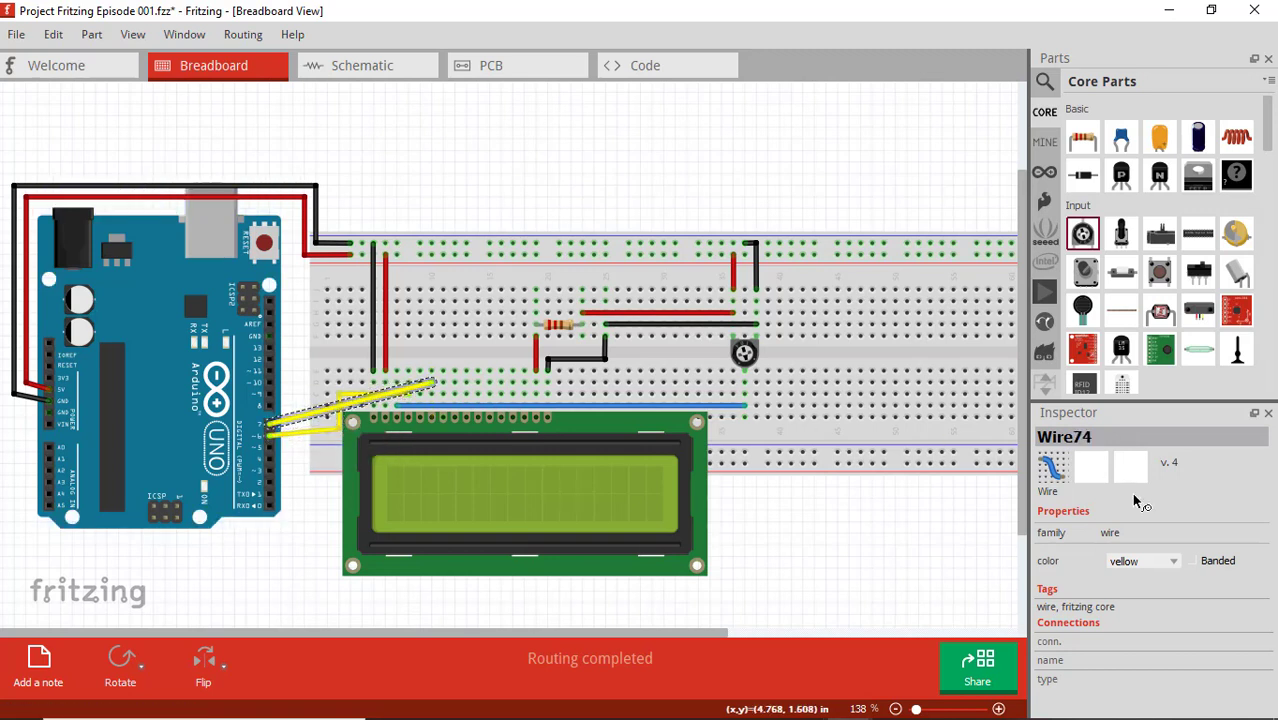
pyautogui.click(1165, 563)
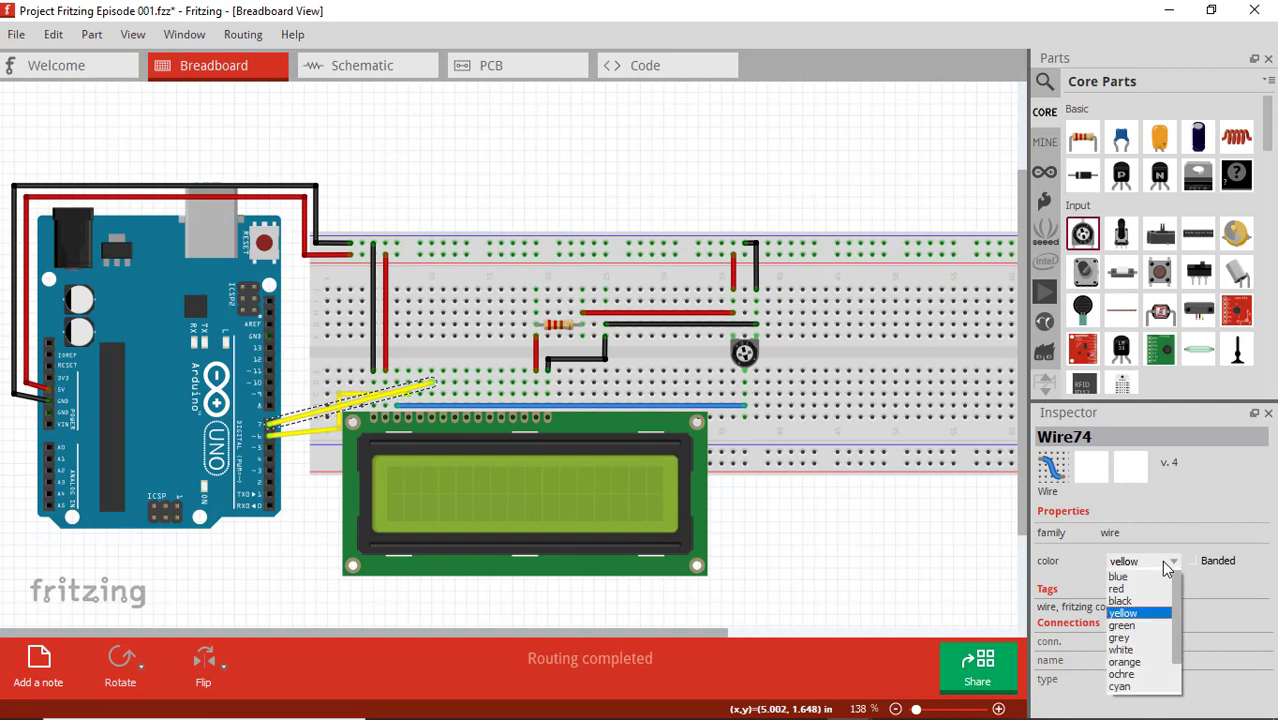
pyautogui.click(1141, 626)
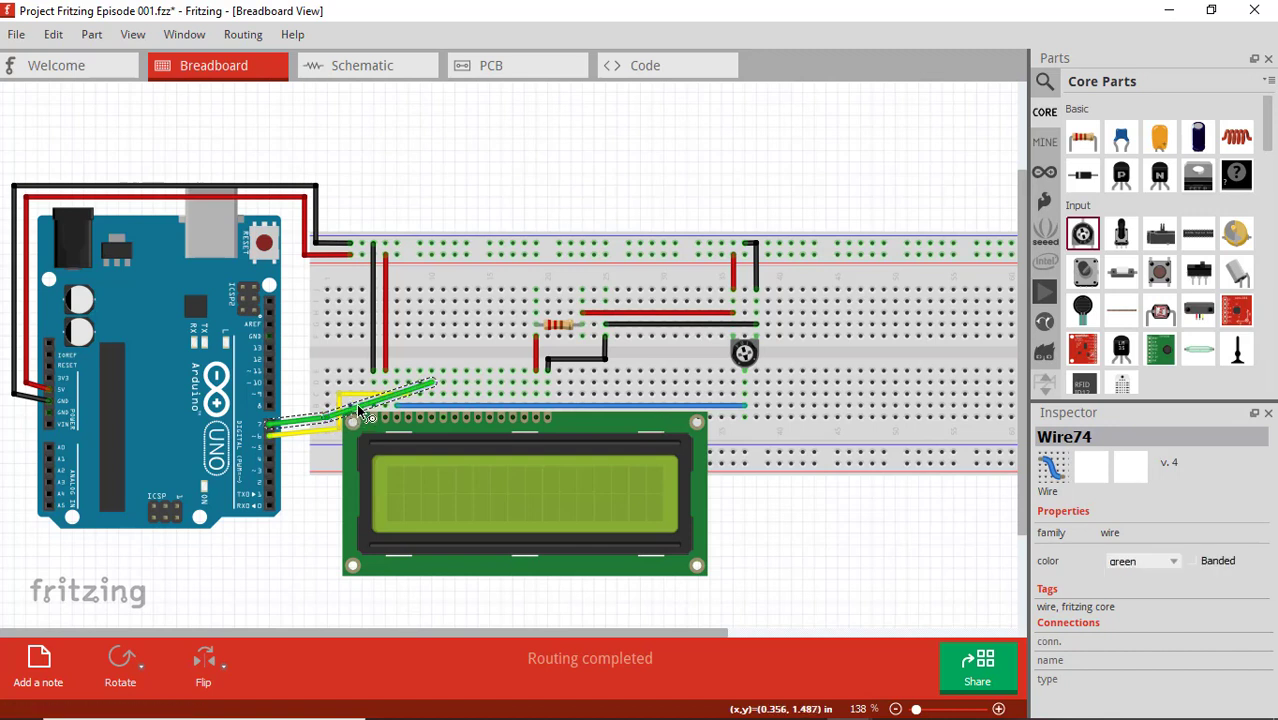
pyautogui.moveTo(340, 385)
pyautogui.mouseDown()
pyautogui.moveTo(357, 404)
pyautogui.moveTo(326, 384)
pyautogui.mouseUp()
pyautogui.click(864, 544)
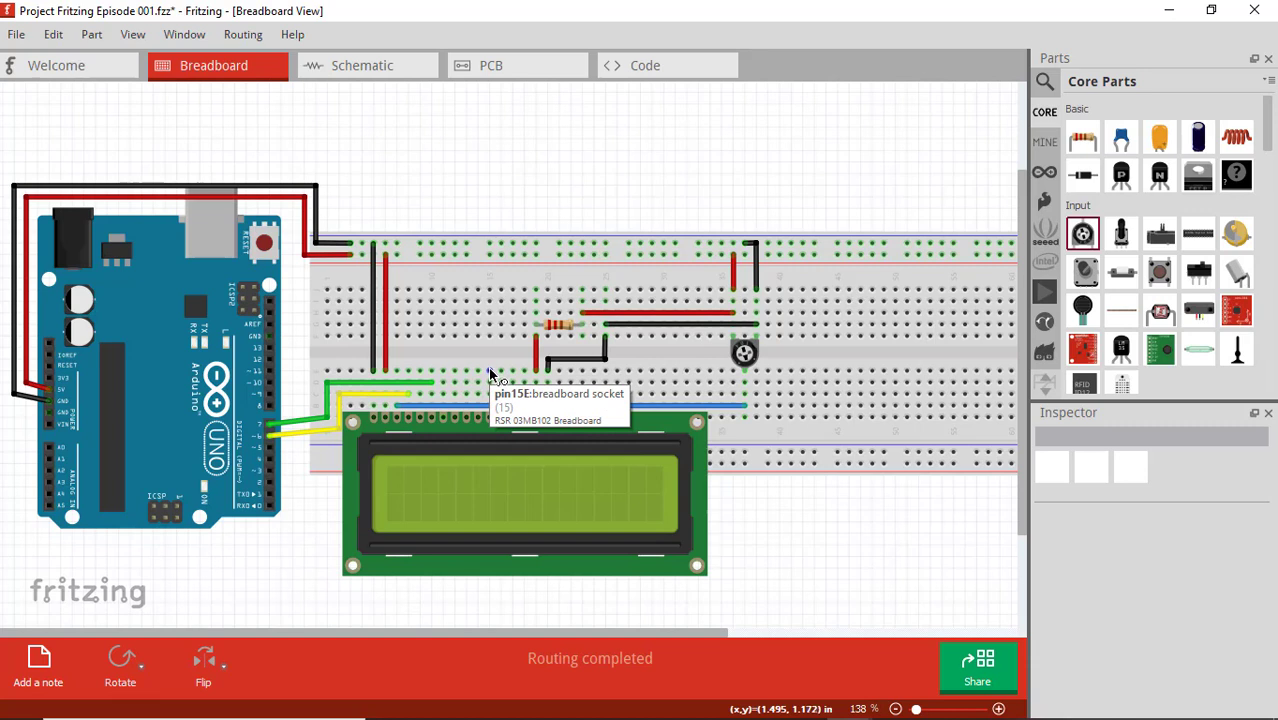
# Step: Connect the LCD's eleventh pin, at breadboard hole 15E, to Arduino digital pin 9 with a grey wire
pyautogui.moveTo(490, 374); pyautogui.dragTo(272, 399)
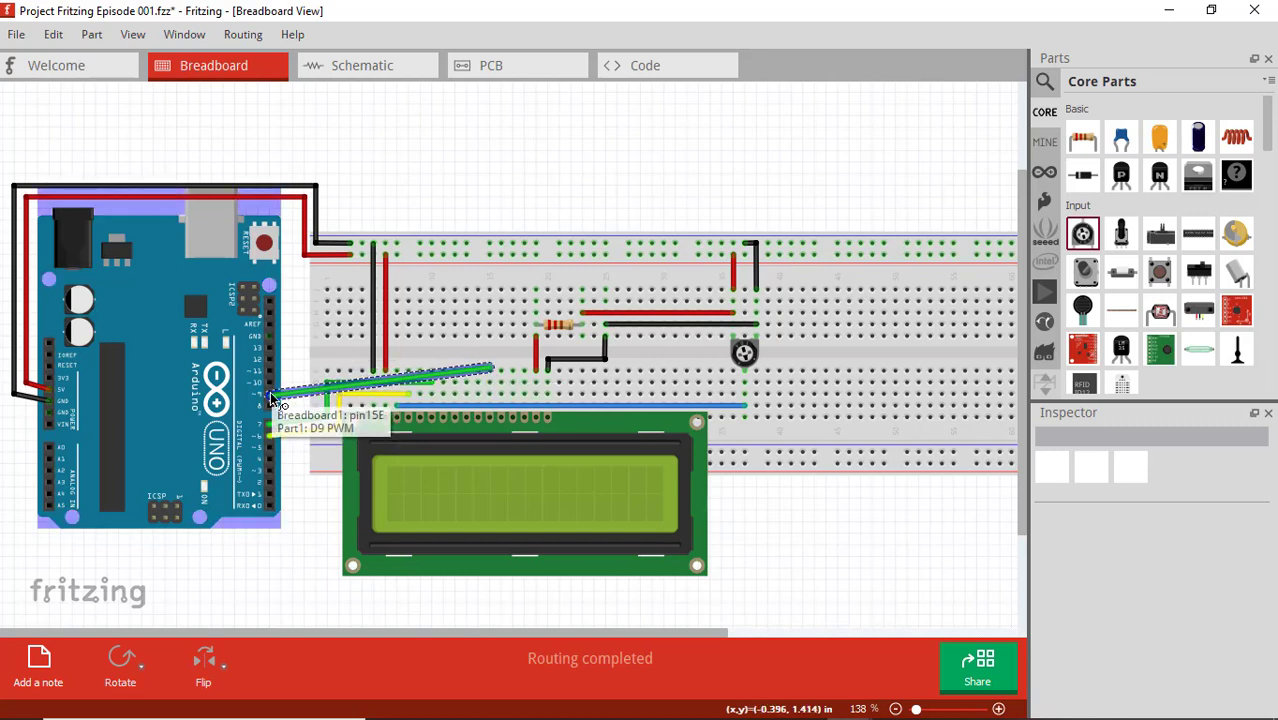
pyautogui.click(429, 367)
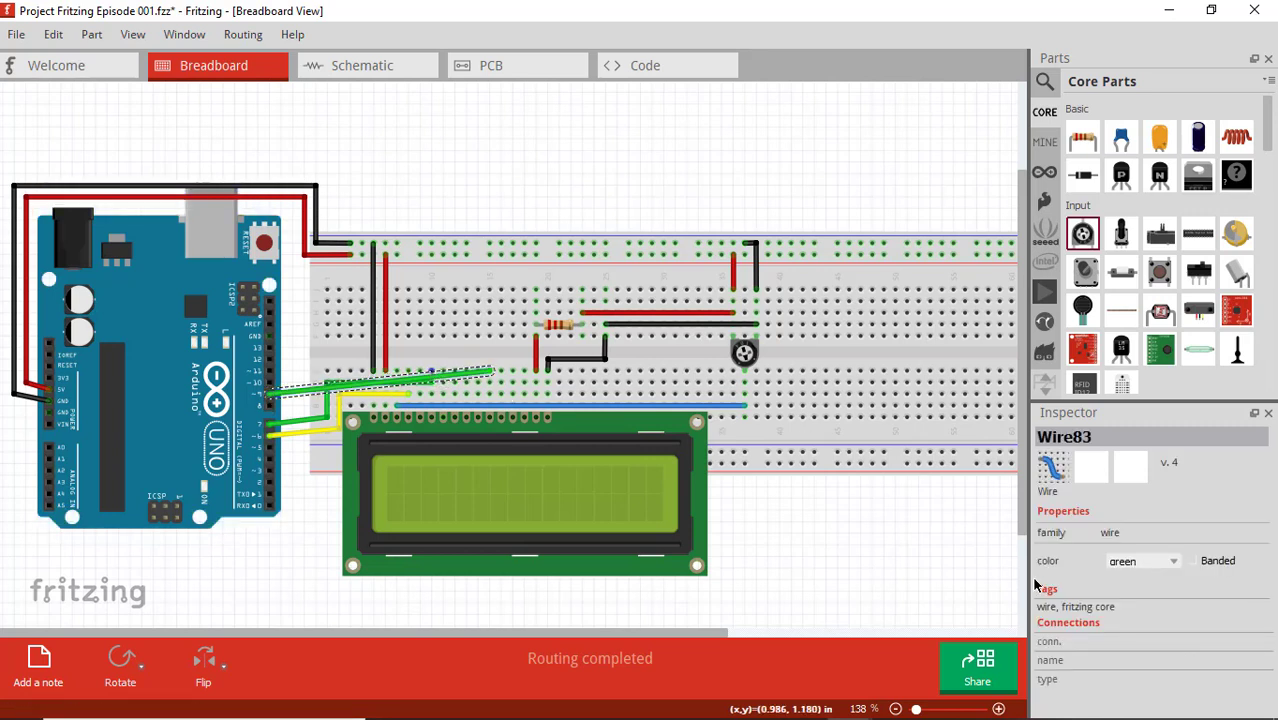
pyautogui.click(1133, 561)
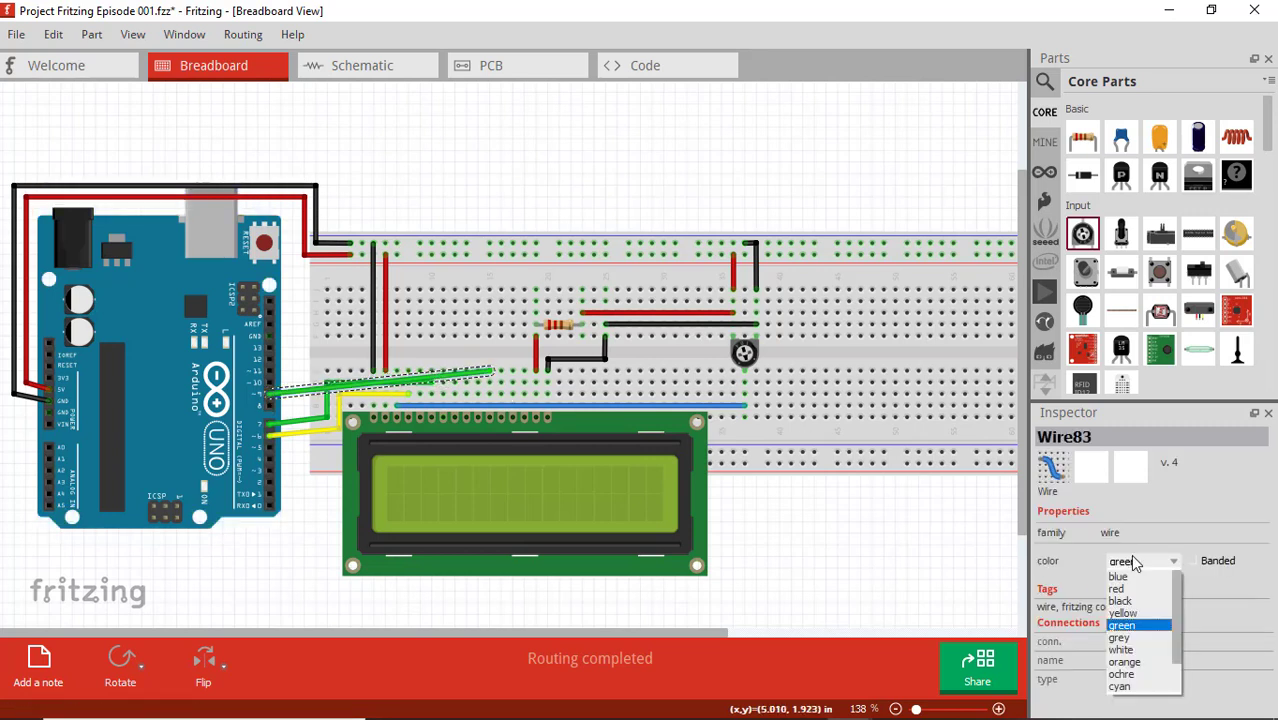
pyautogui.click(1144, 646)
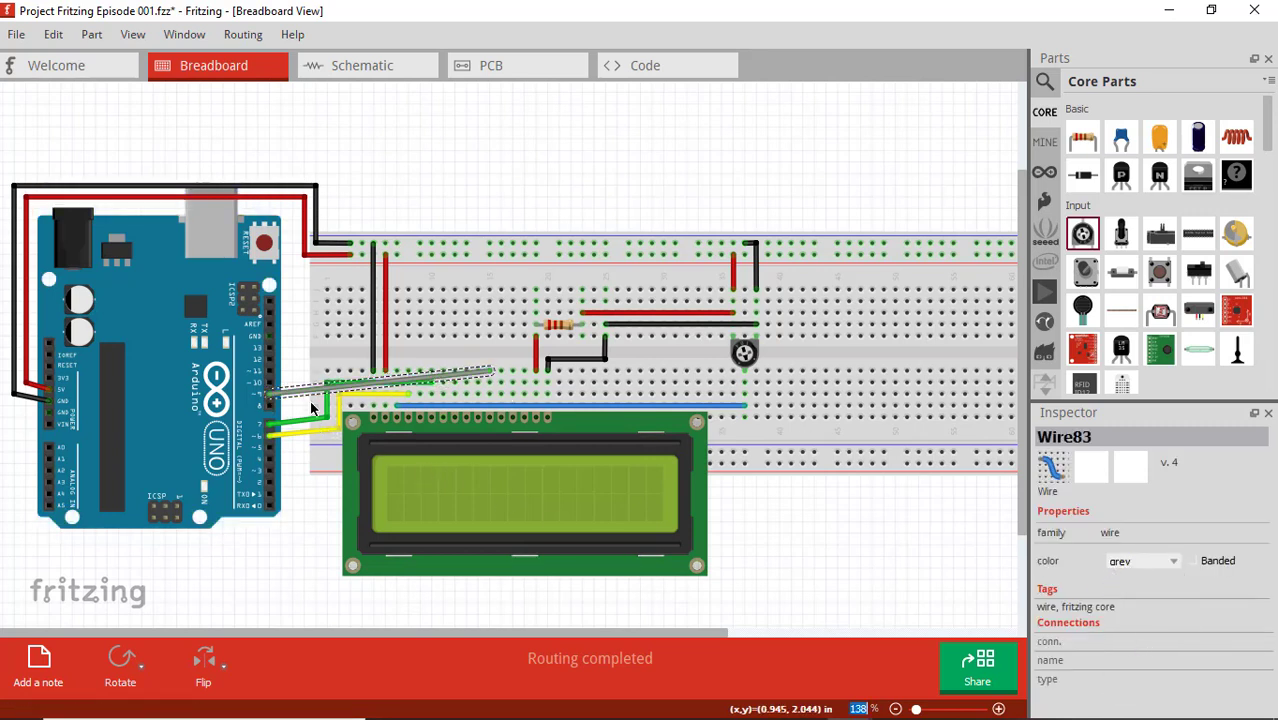
# Step: Bend the grey wire at right angles so it runs along the breadboard's centre gap and drops into hole 15E
pyautogui.moveTo(314, 396)
pyautogui.mouseDown()
pyautogui.moveTo(331, 381)
pyautogui.moveTo(319, 373)
pyautogui.mouseUp()
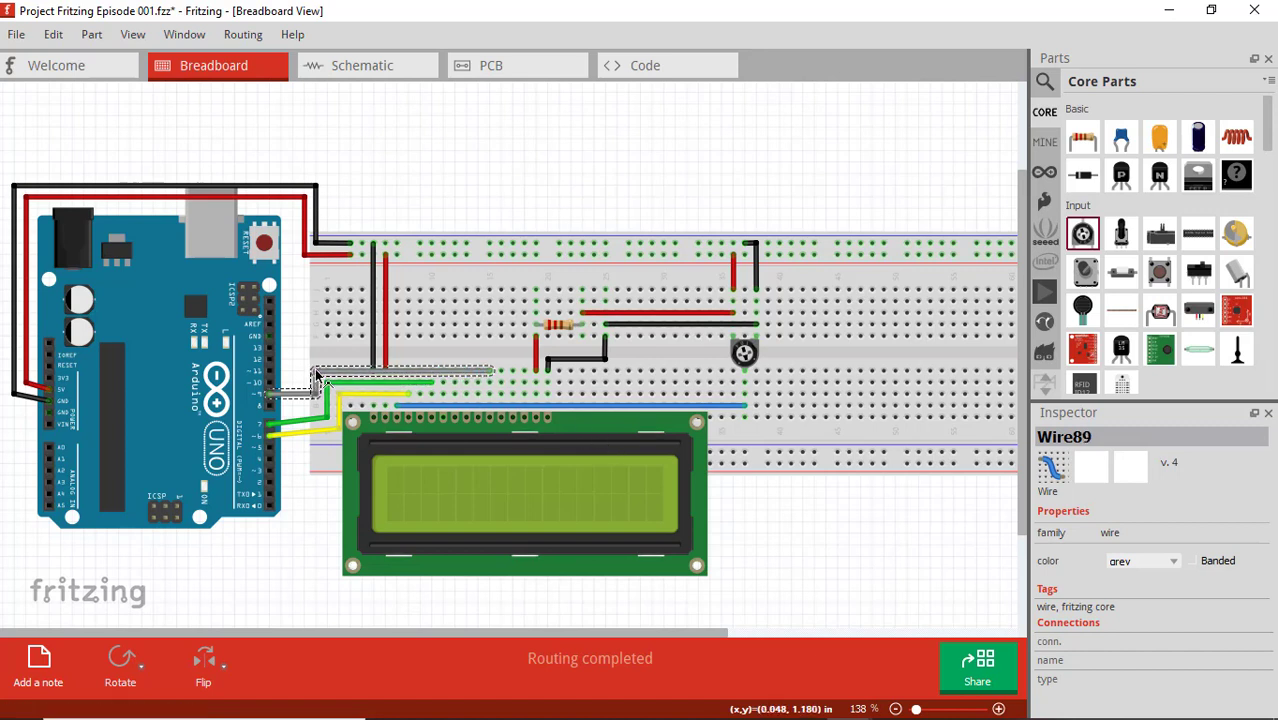
pyautogui.moveTo(316, 369); pyautogui.dragTo(316, 358)
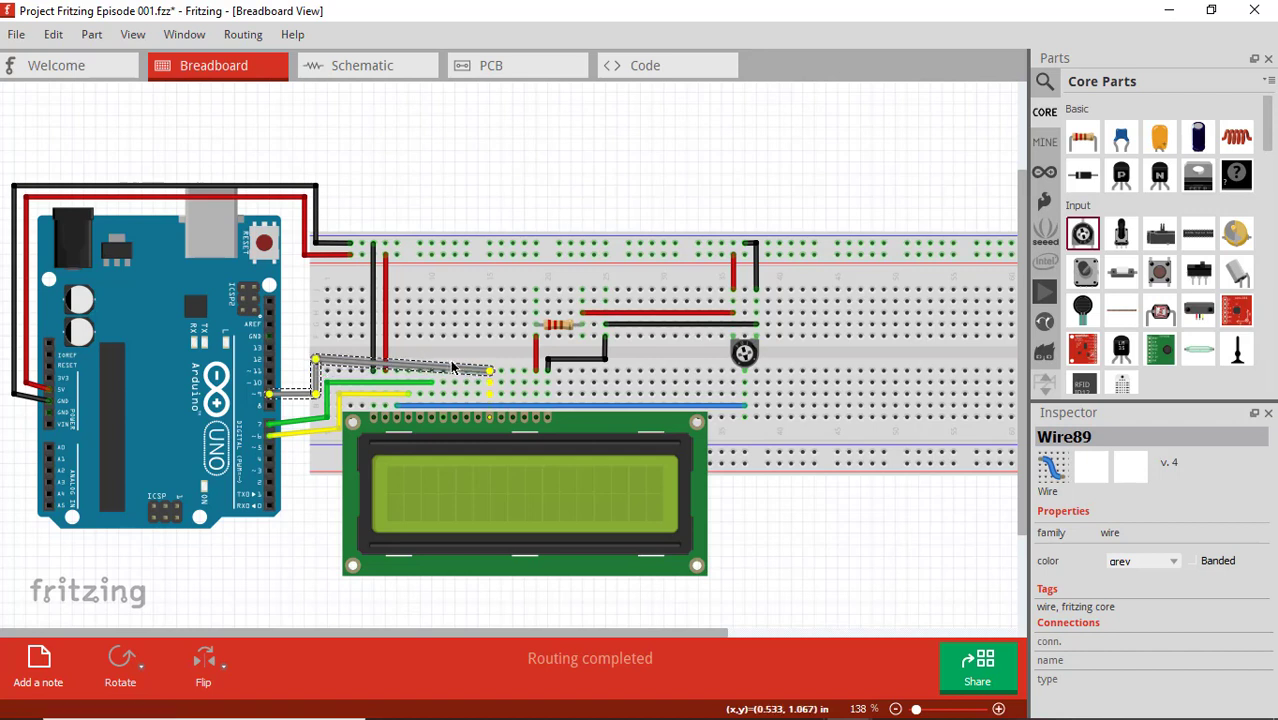
pyautogui.moveTo(490, 373)
pyautogui.mouseDown()
pyautogui.moveTo(490, 362)
pyautogui.moveTo(610, 398)
pyautogui.moveTo(480, 372)
pyautogui.moveTo(479, 354)
pyautogui.mouseUp()
pyautogui.hotkey('ctrl', 'z')
pyautogui.moveTo(476, 375); pyautogui.dragTo(489, 366)
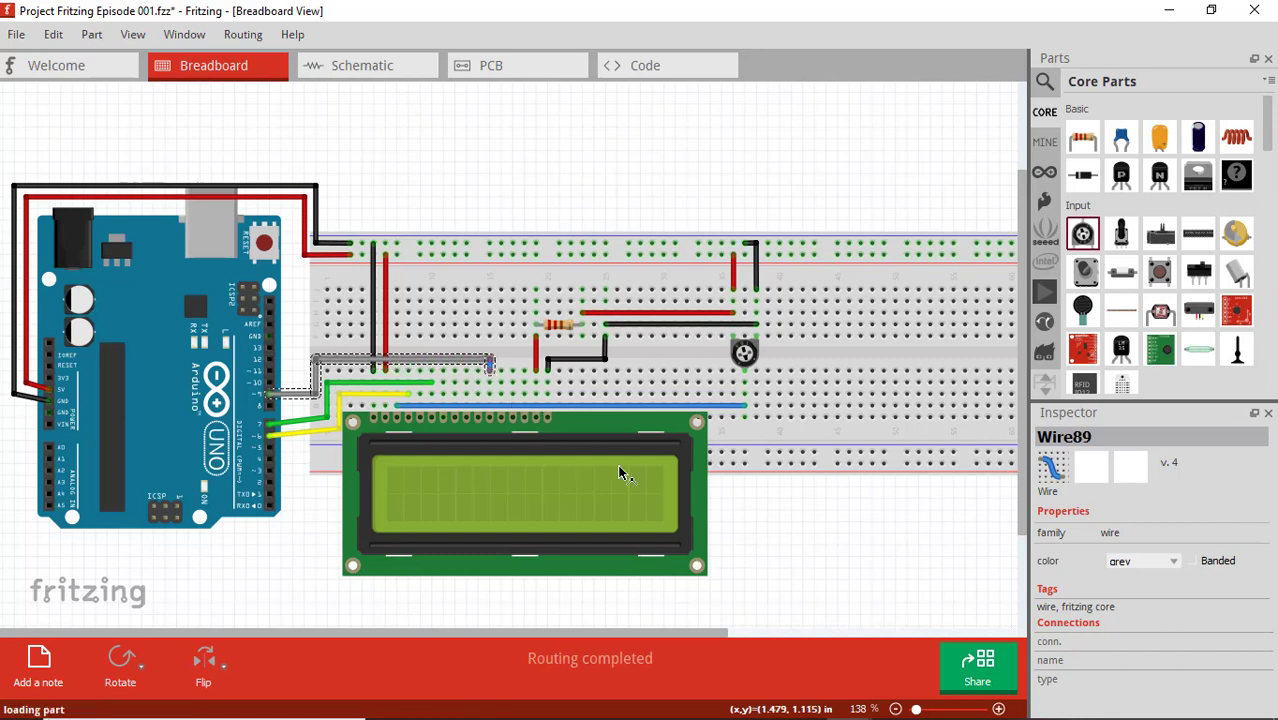
pyautogui.click(788, 543)
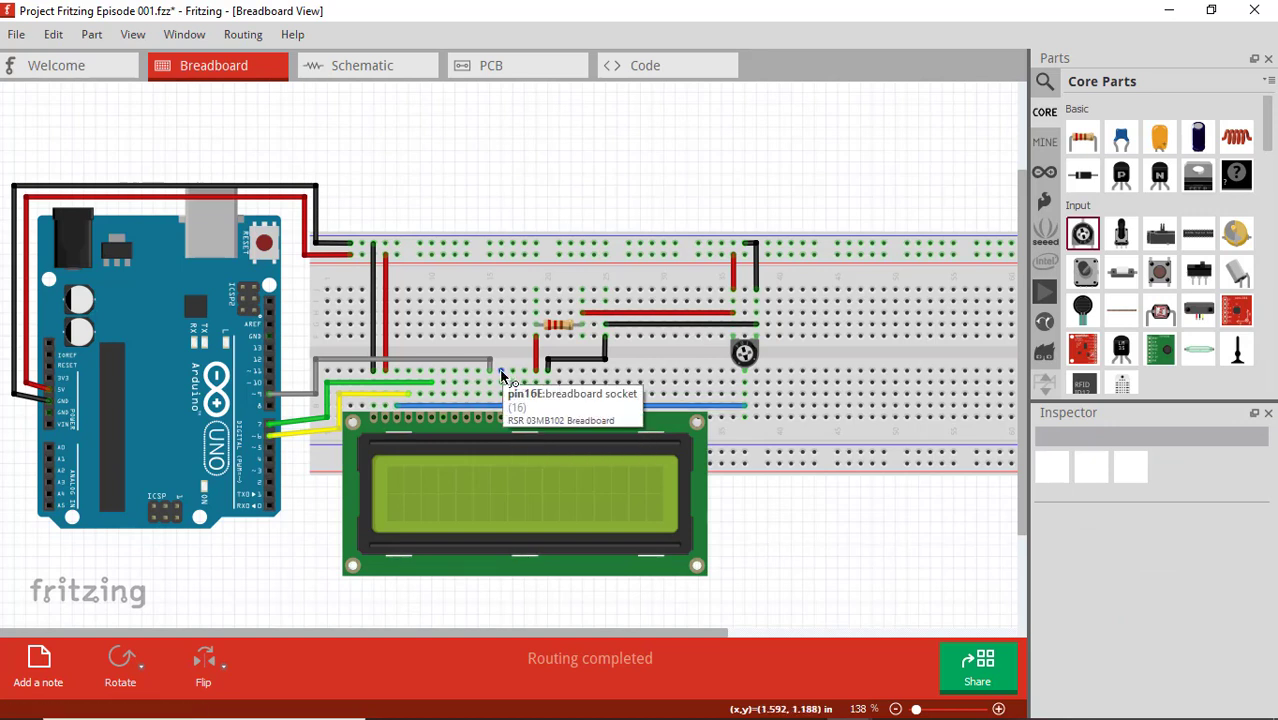
# Step: Connect the LCD's twelfth pin, at breadboard hole 16E, to Arduino digital pin 10 with a white wire
pyautogui.moveTo(502, 375); pyautogui.dragTo(271, 384)
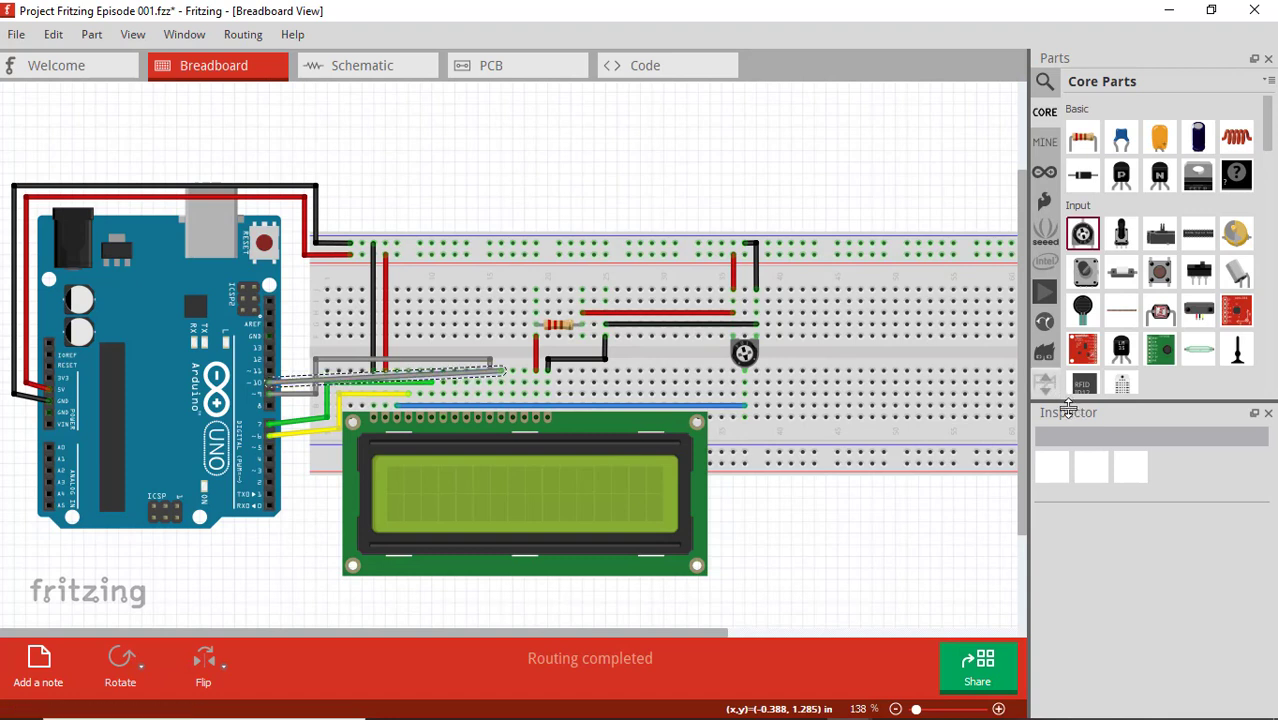
pyautogui.click(1153, 565)
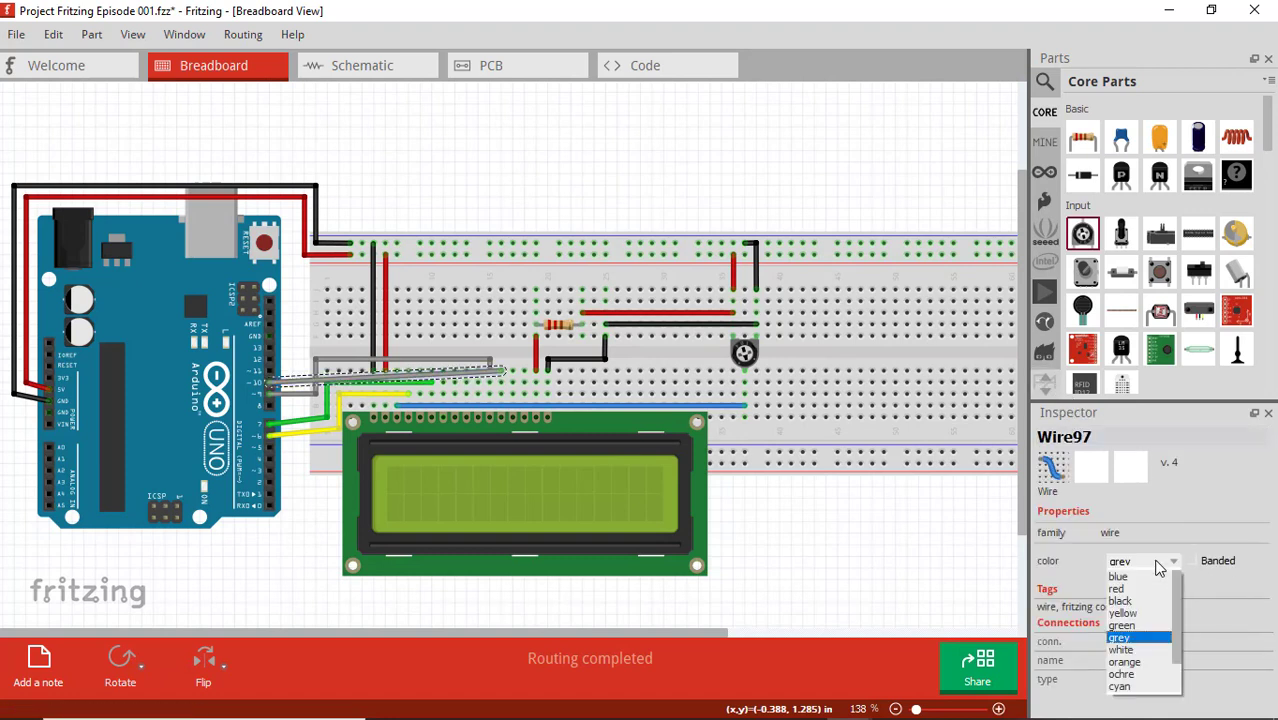
pyautogui.click(1144, 644)
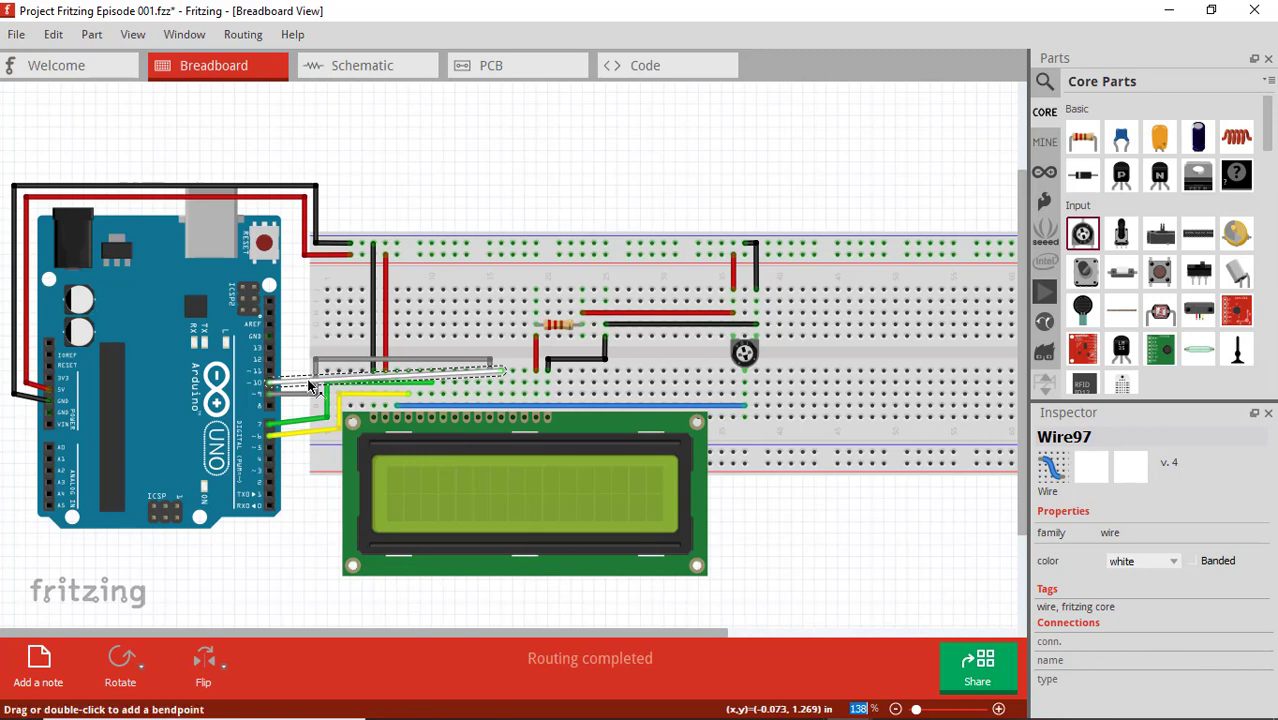
# Step: Bend the white wire at right angles so it runs just outside the grey one and drops into hole 16E
pyautogui.moveTo(309, 380)
pyautogui.mouseDown()
pyautogui.moveTo(307, 356)
pyautogui.moveTo(306, 379)
pyautogui.moveTo(320, 382)
pyautogui.moveTo(314, 356)
pyautogui.mouseUp()
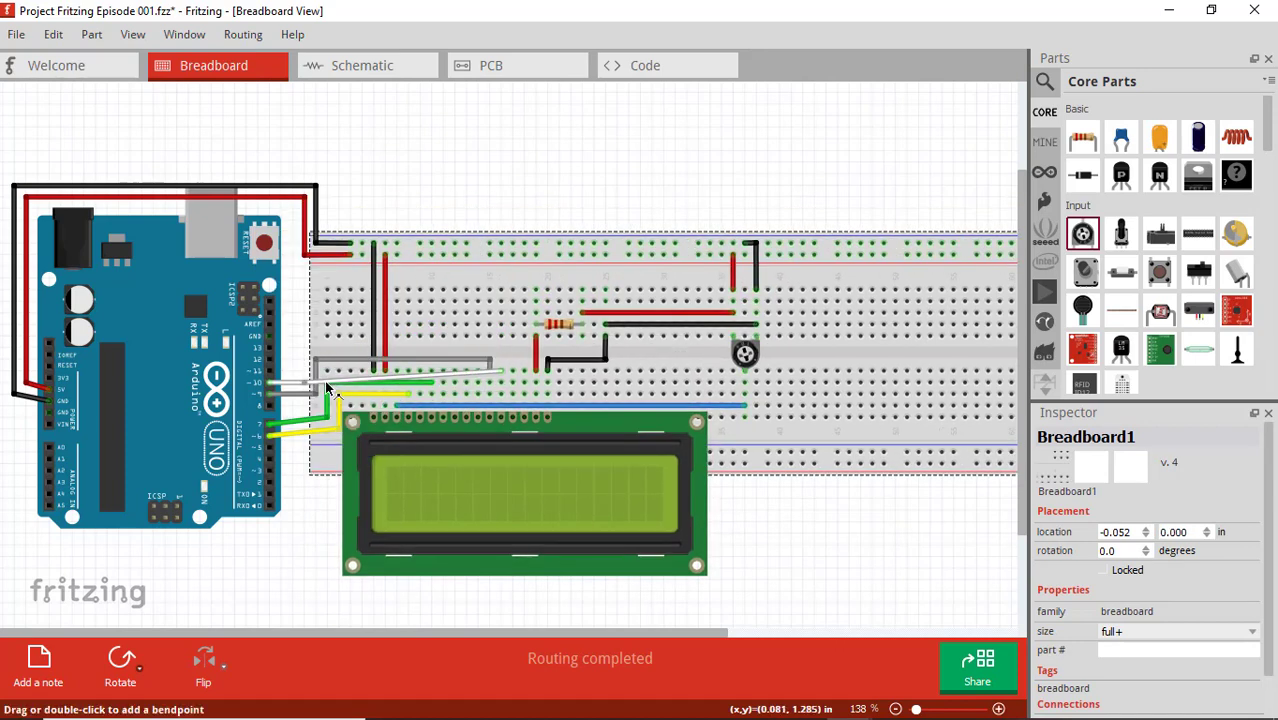
pyautogui.click(333, 384)
pyautogui.moveTo(333, 384)
pyautogui.mouseDown()
pyautogui.moveTo(309, 350)
pyautogui.moveTo(333, 384)
pyautogui.mouseUp()
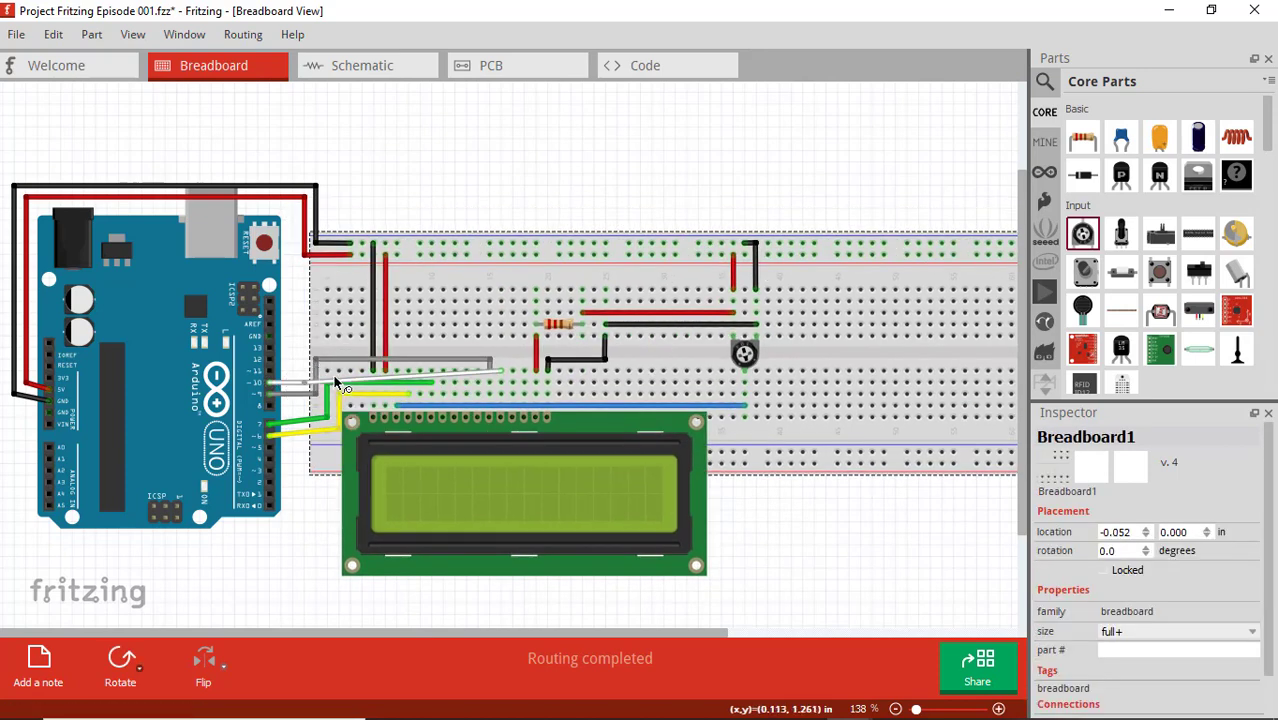
pyautogui.click(340, 384)
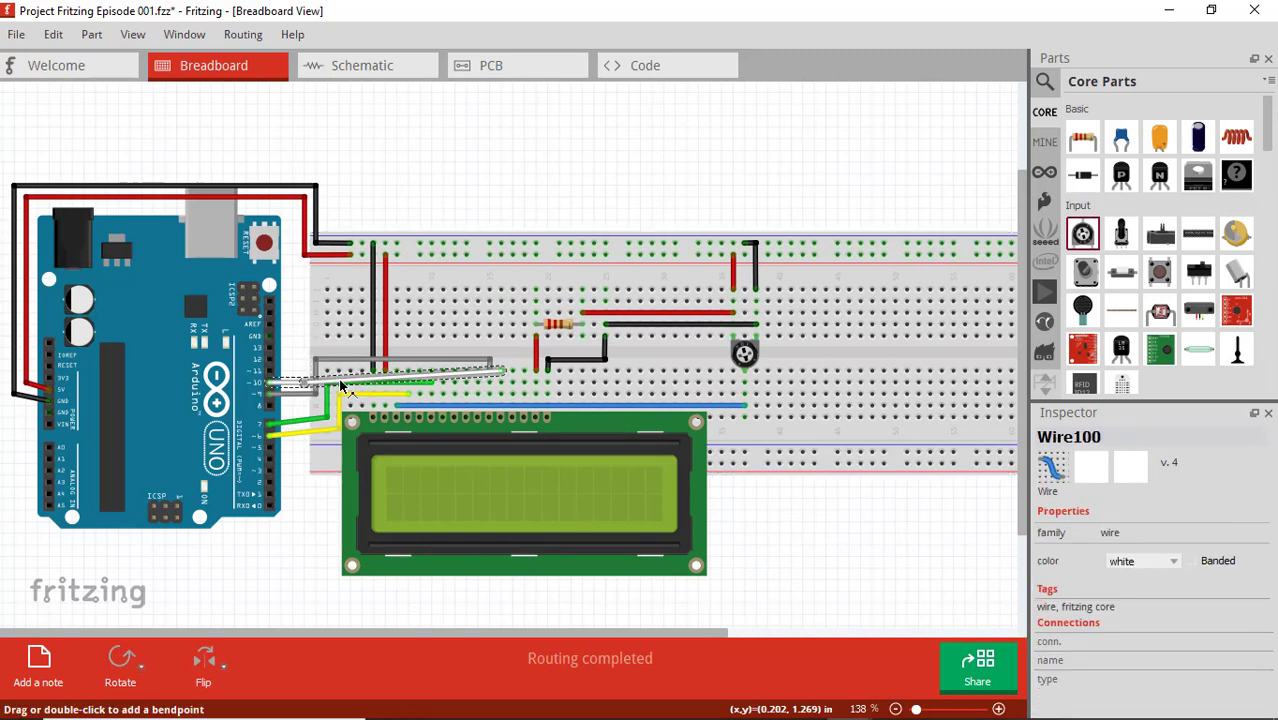
pyautogui.moveTo(340, 383); pyautogui.dragTo(305, 349)
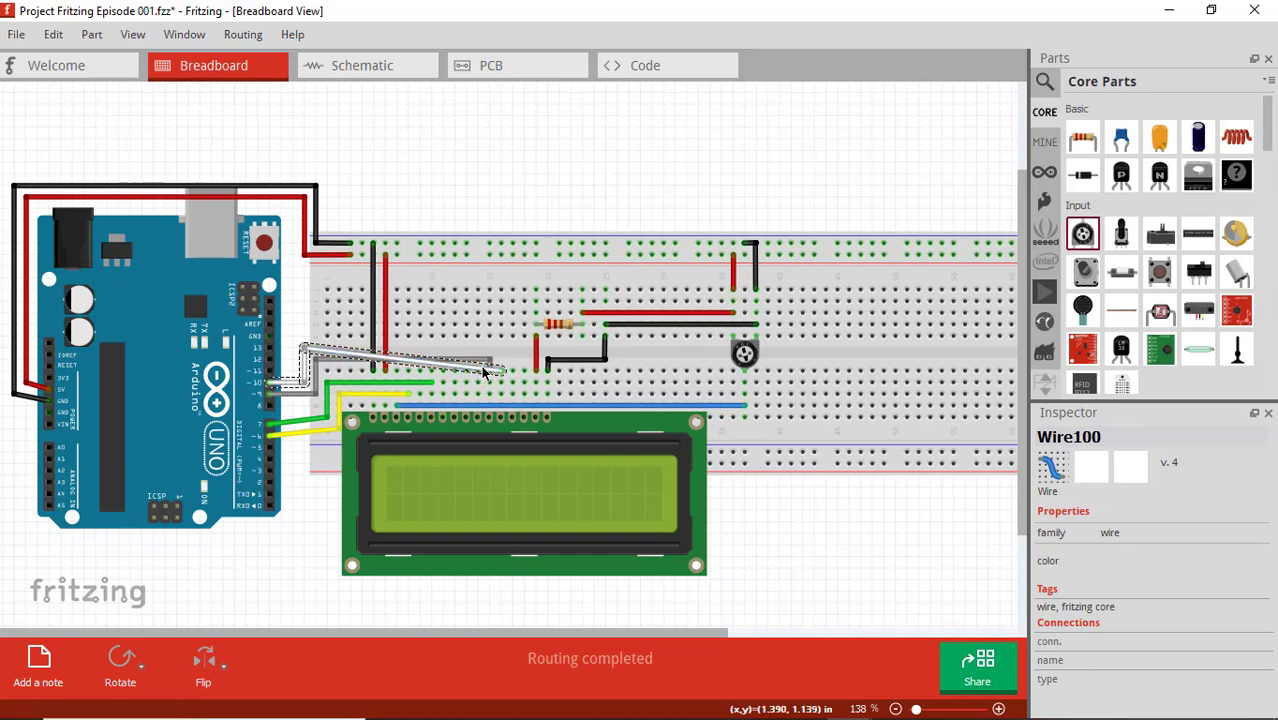
pyautogui.moveTo(490, 375); pyautogui.dragTo(503, 357)
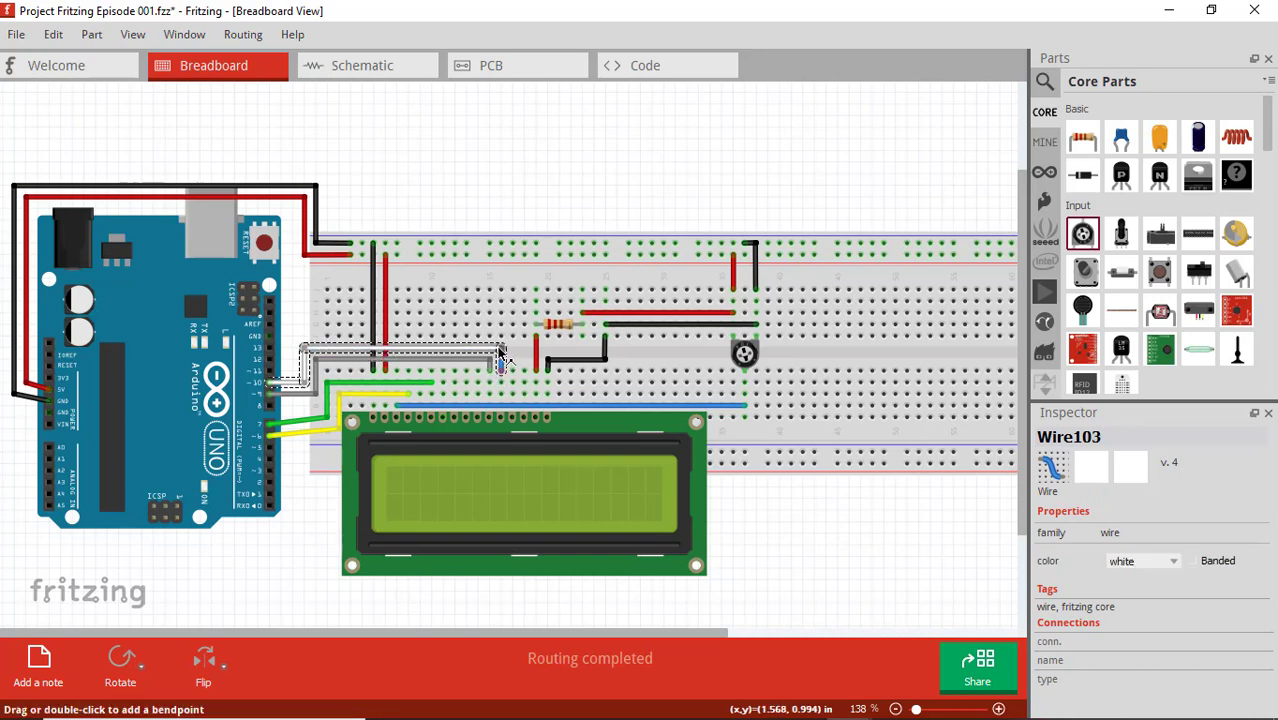
pyautogui.click(810, 532)
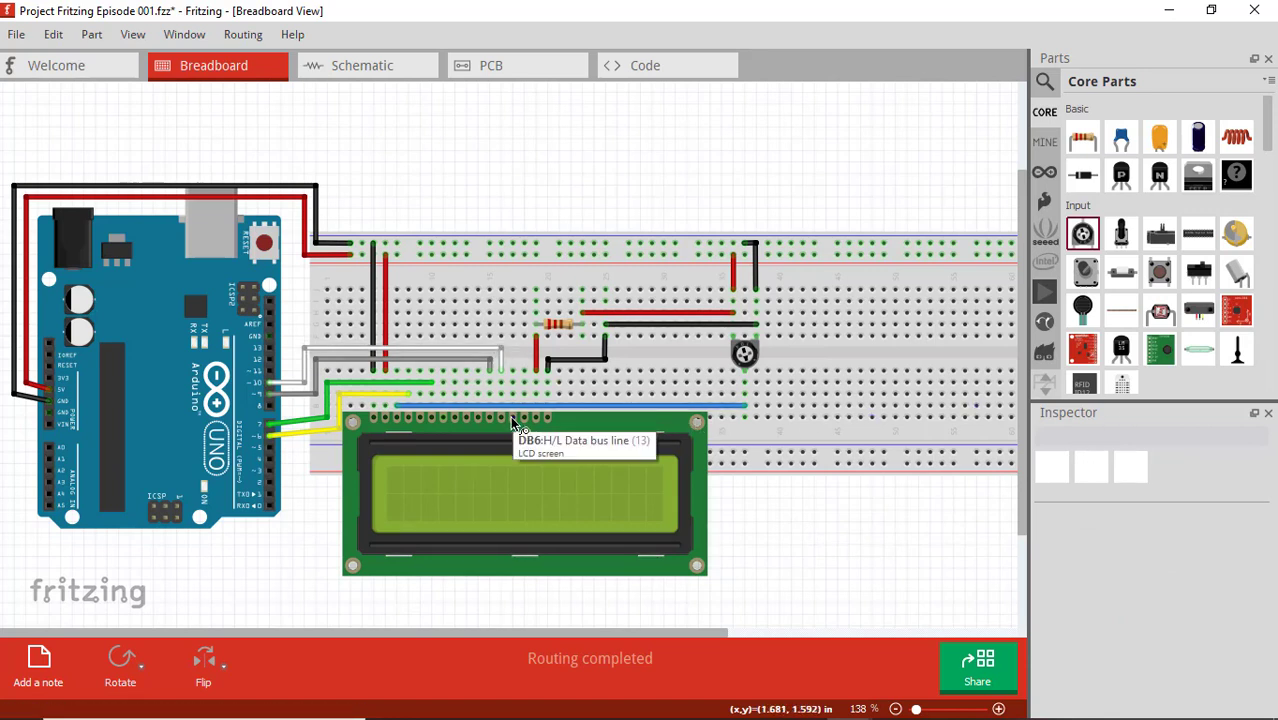
# Step: Connect the LCD's thirteenth pin to Arduino digital pin 11 with an orange link across the centre gap and an orange wire
pyautogui.moveTo(512, 420); pyautogui.dragTo(510, 339)
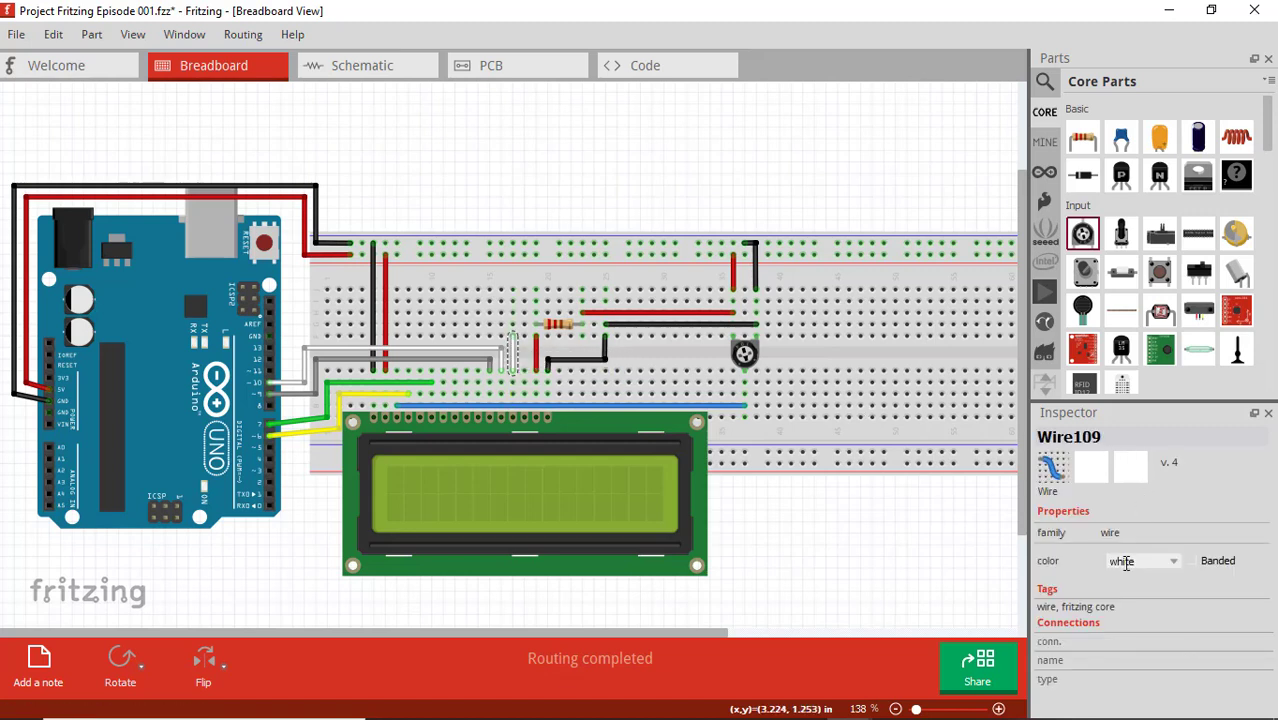
pyautogui.click(1135, 562)
pyautogui.click(1140, 662)
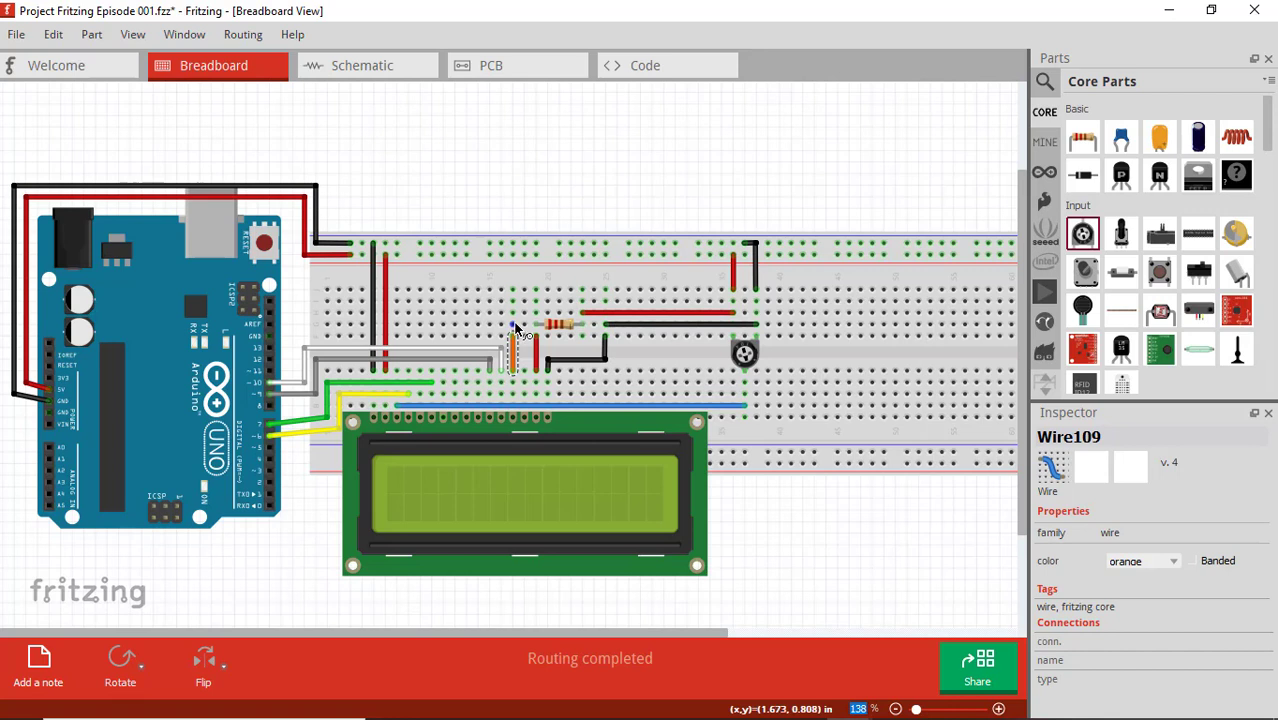
pyautogui.moveTo(514, 328); pyautogui.dragTo(273, 374)
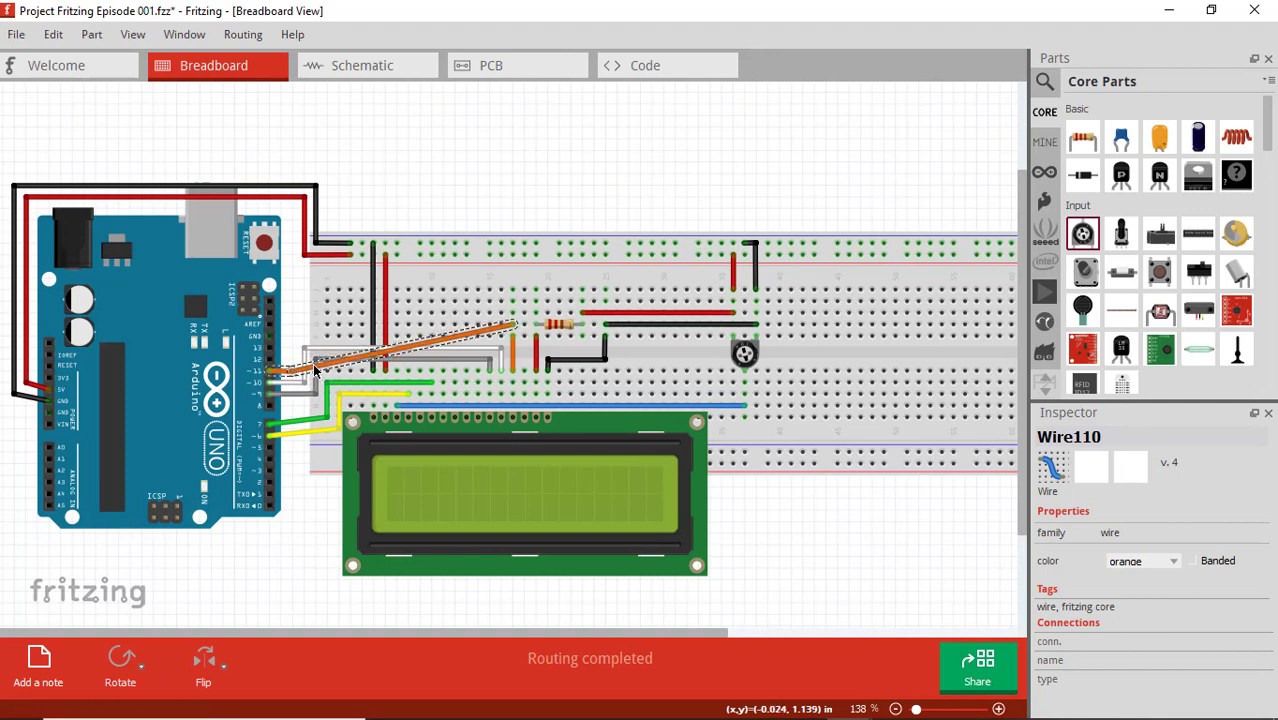
pyautogui.click(313, 363)
pyautogui.press('Up')
pyautogui.press('Up')
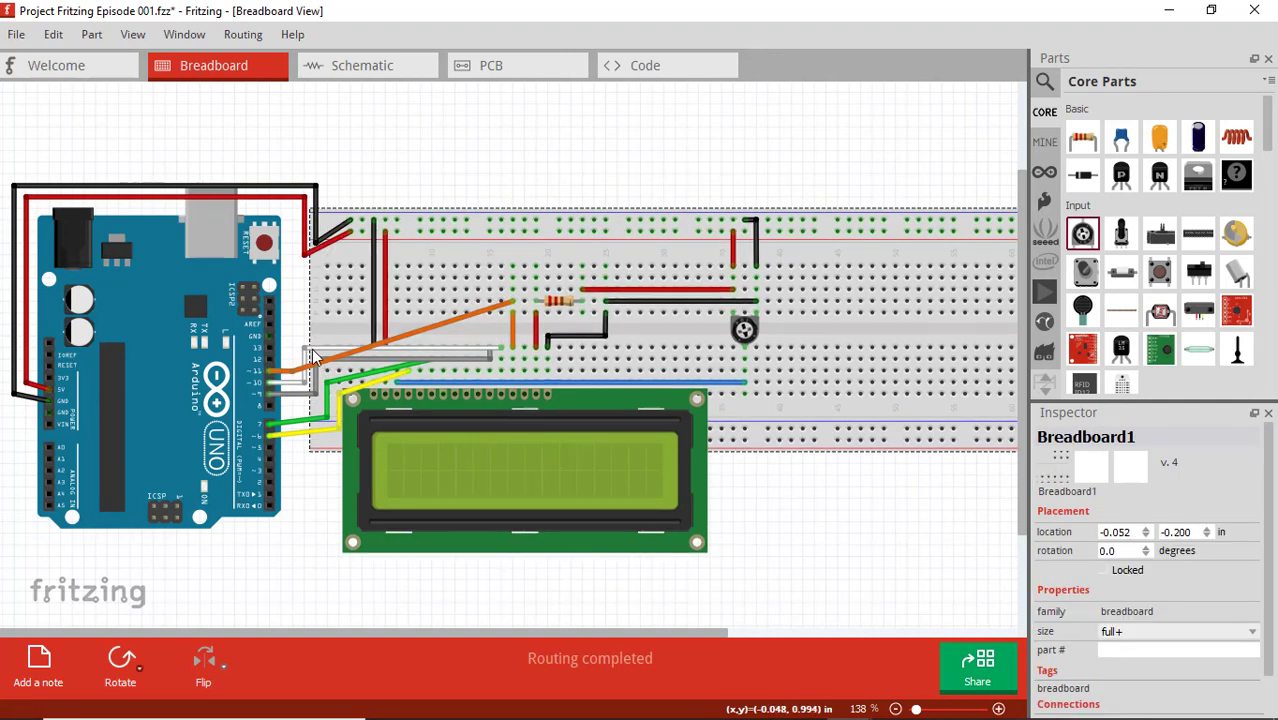
pyautogui.press('Down')
pyautogui.press('Down')
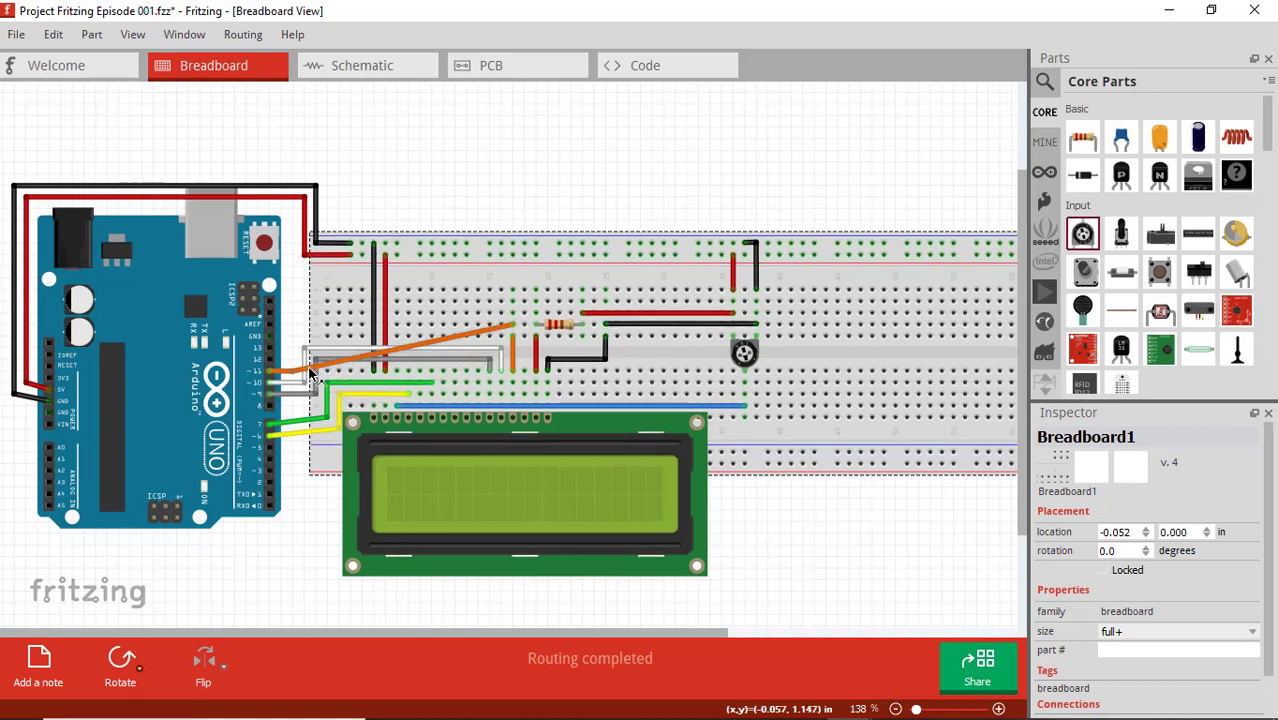
# Step: Bend the orange wire at right angles so it runs outside the white one and straight along to the orange link
pyautogui.click(315, 364)
pyautogui.moveTo(313, 362); pyautogui.dragTo(292, 350)
pyautogui.click(505, 338)
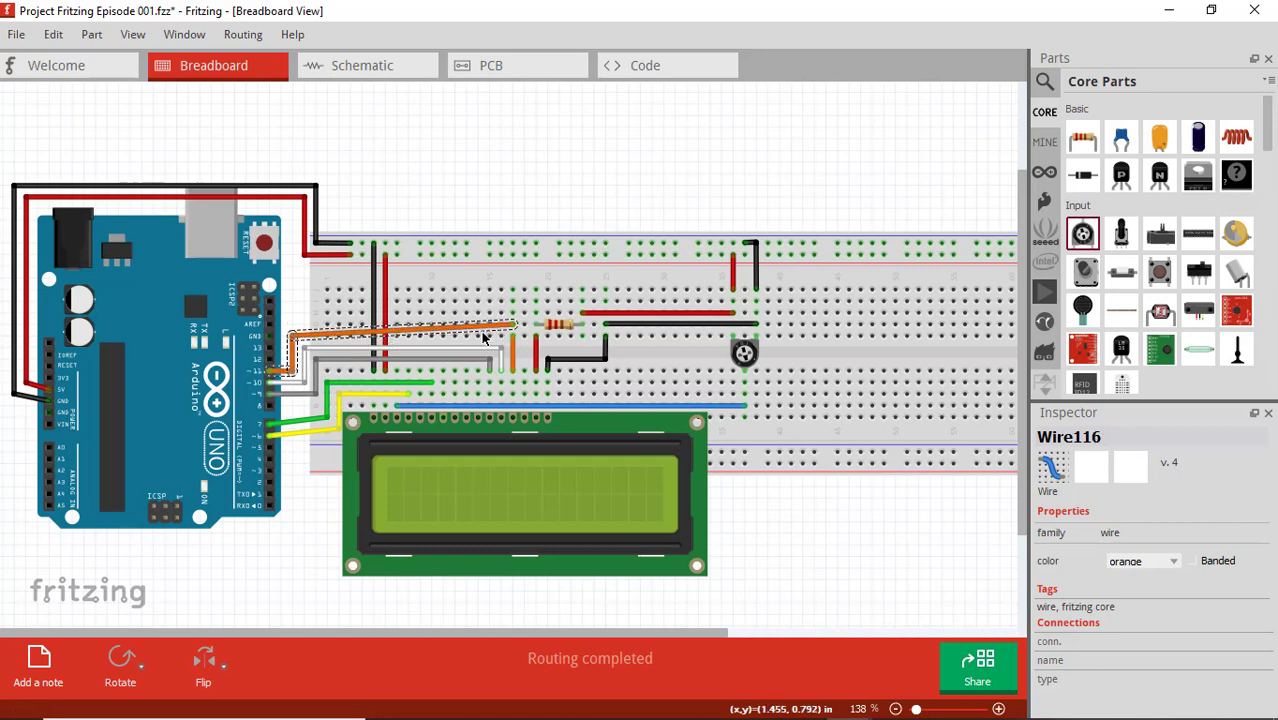
pyautogui.moveTo(292, 336); pyautogui.dragTo(291, 326)
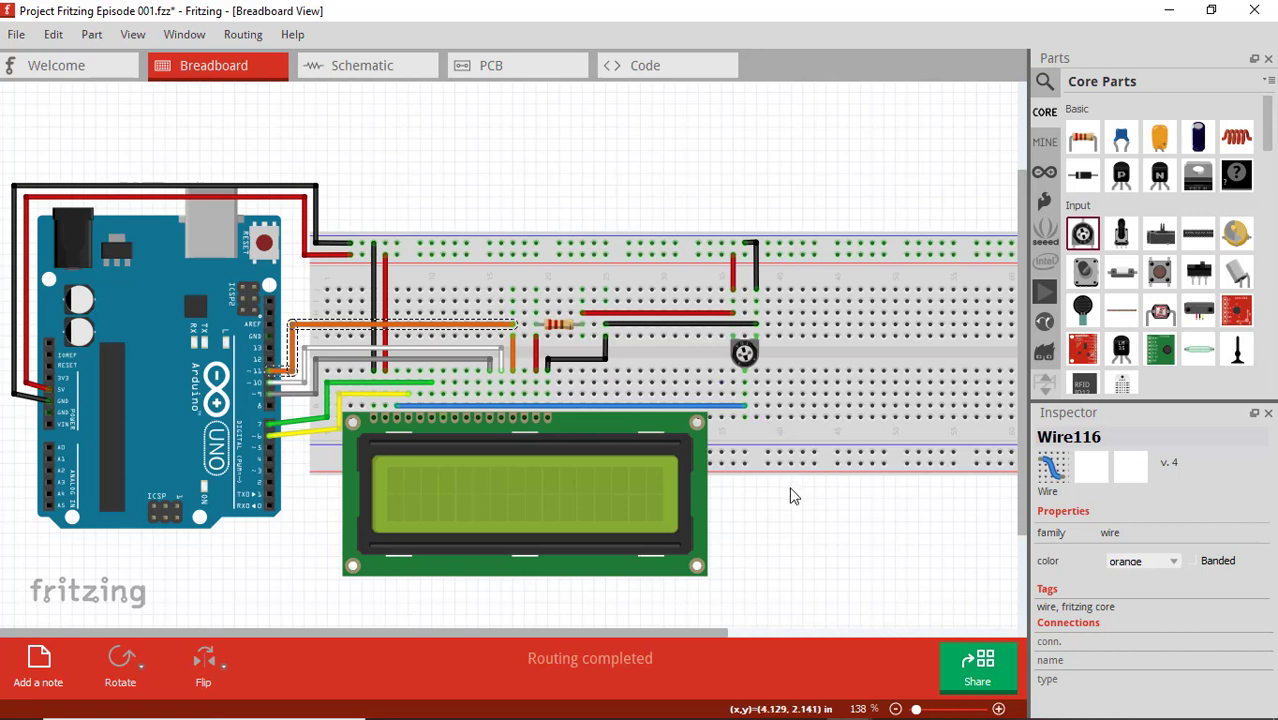
pyautogui.click(860, 541)
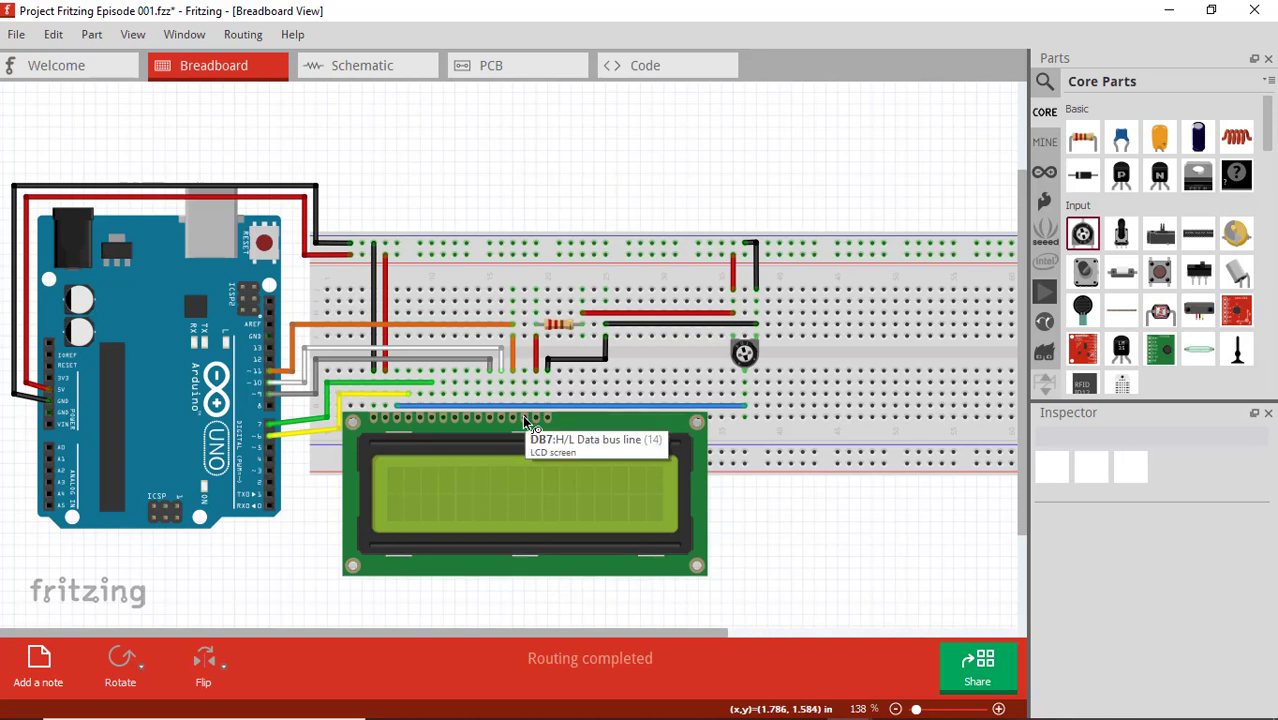
# Step: Connect the LCD's fourteenth pin to Arduino digital pin 12 with a purple link and wire, bent to run just outside the orange one
pyautogui.moveTo(522, 372); pyautogui.dragTo(522, 333)
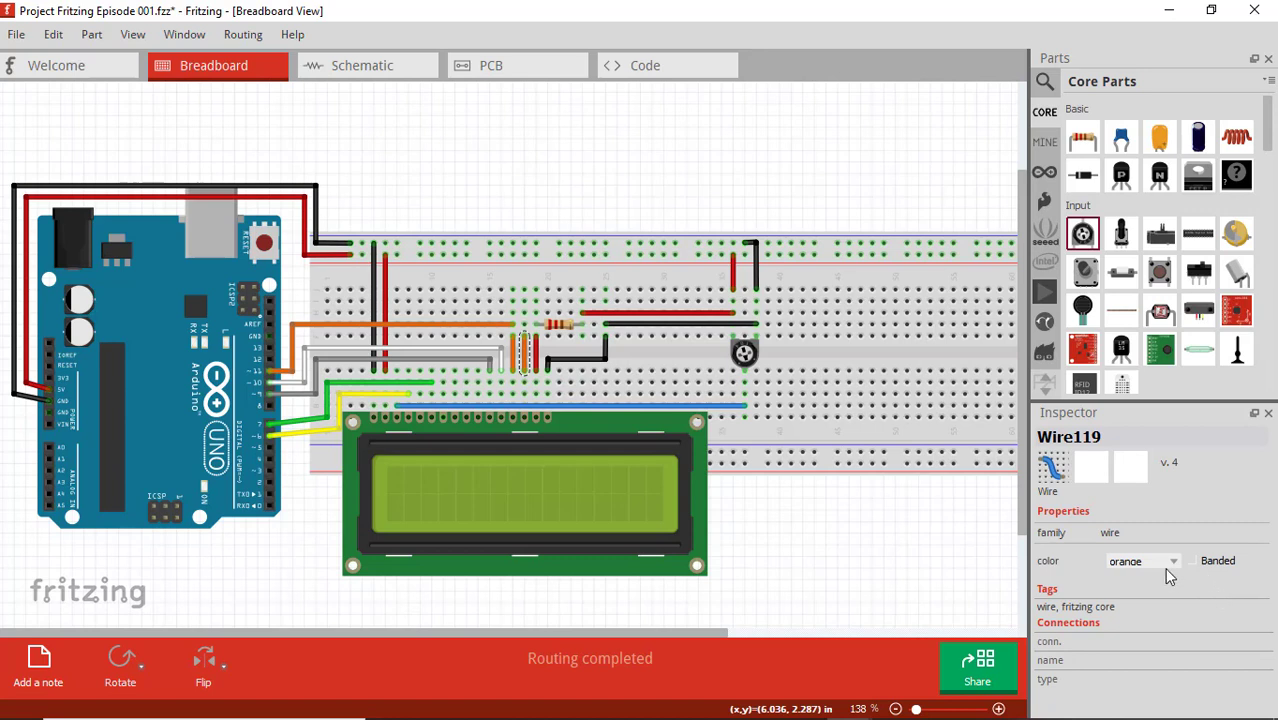
pyautogui.click(1160, 563)
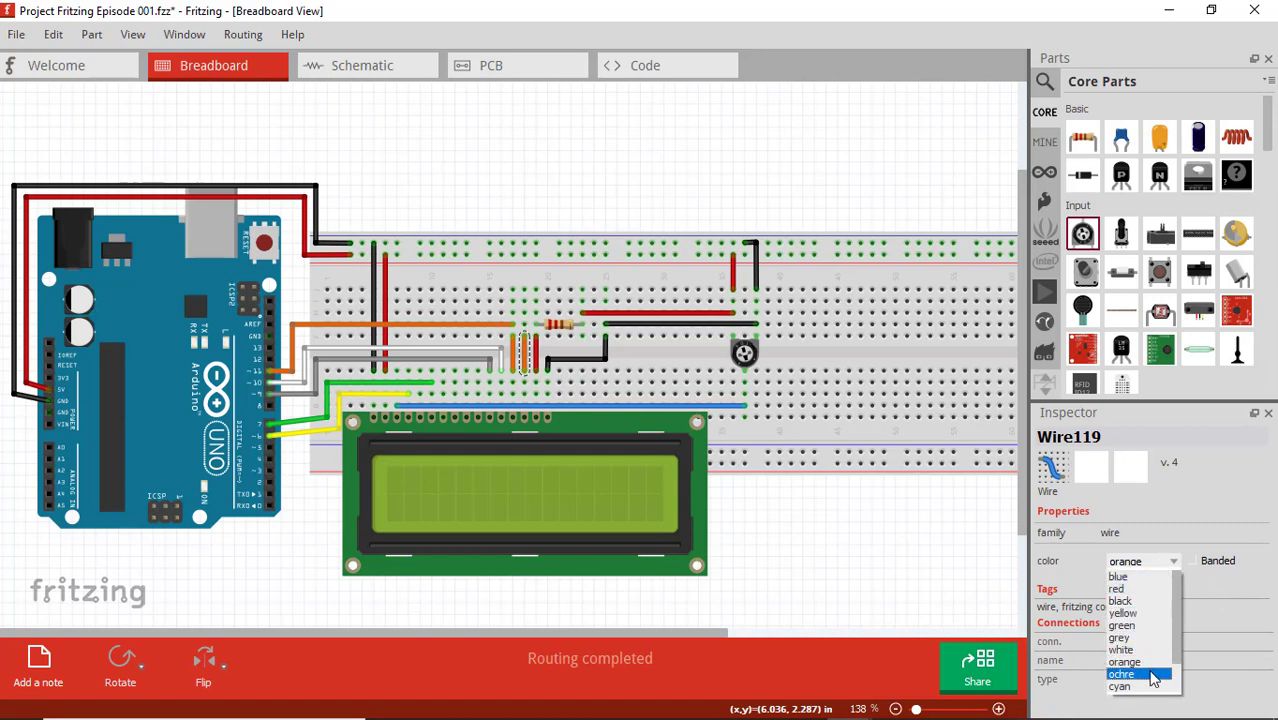
pyautogui.scroll(-3, 1150, 680)
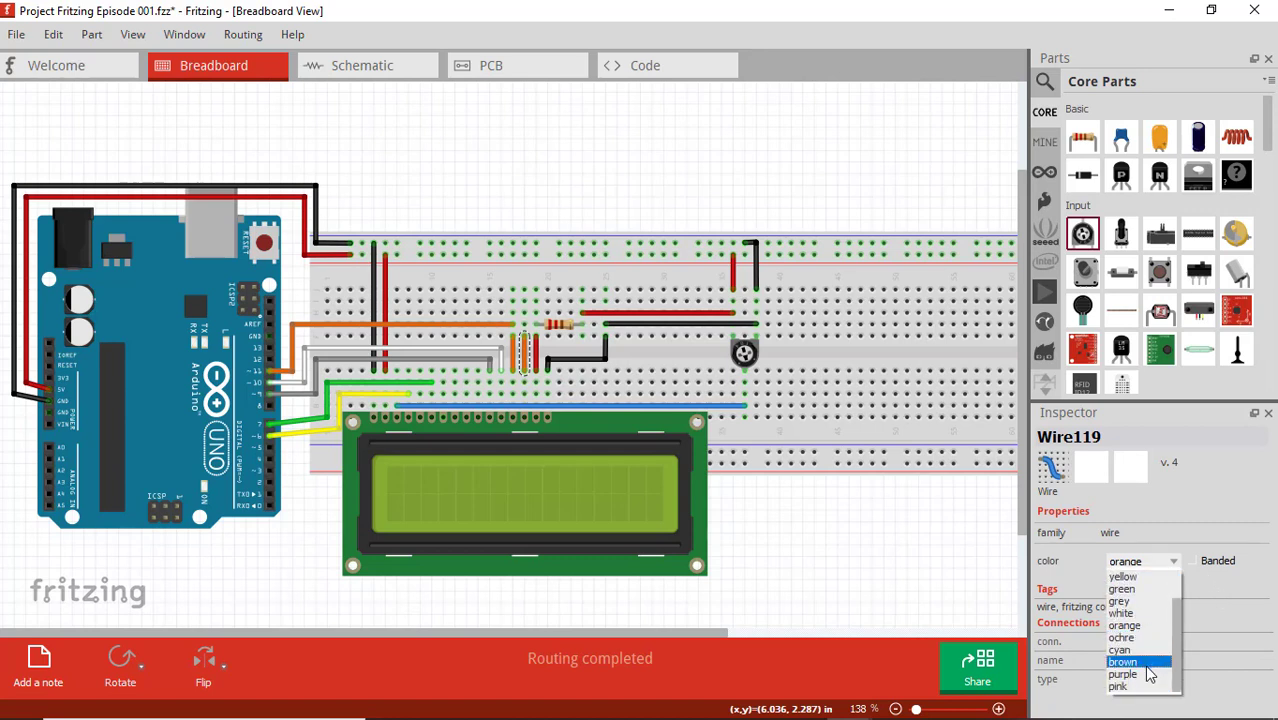
pyautogui.click(1146, 679)
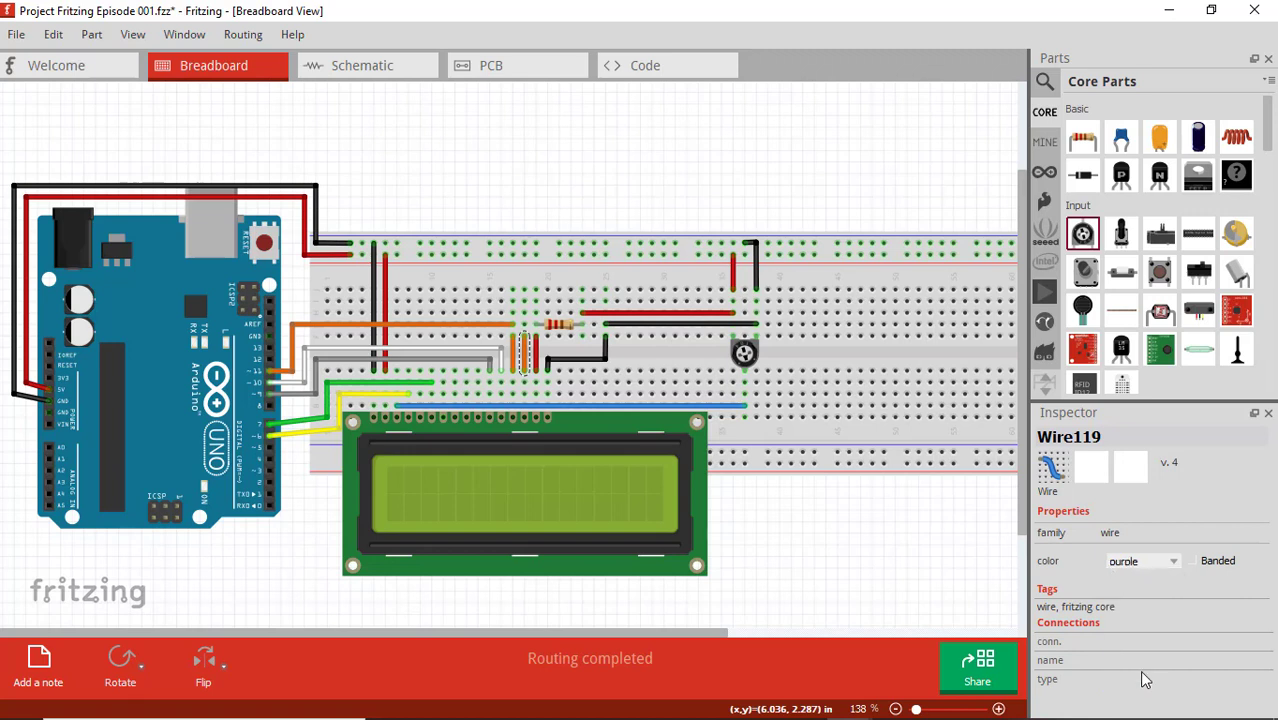
pyautogui.moveTo(525, 316); pyautogui.dragTo(280, 368)
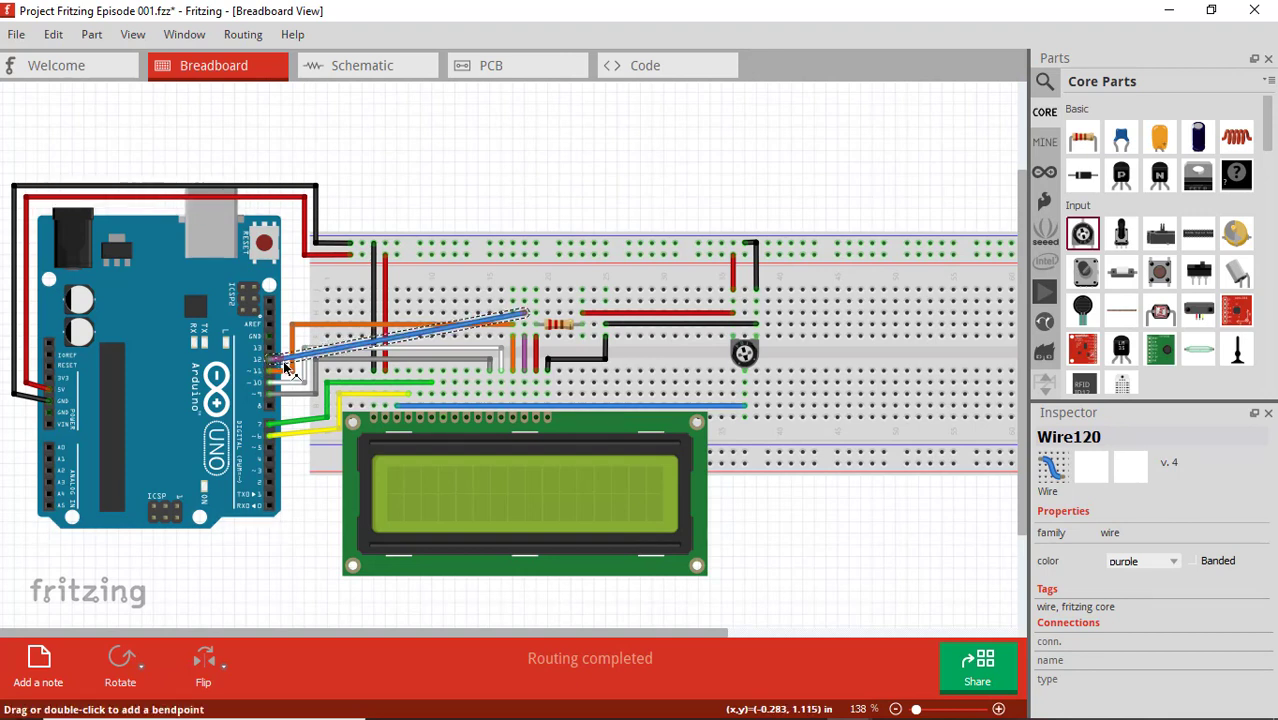
pyautogui.moveTo(285, 368); pyautogui.dragTo(283, 314)
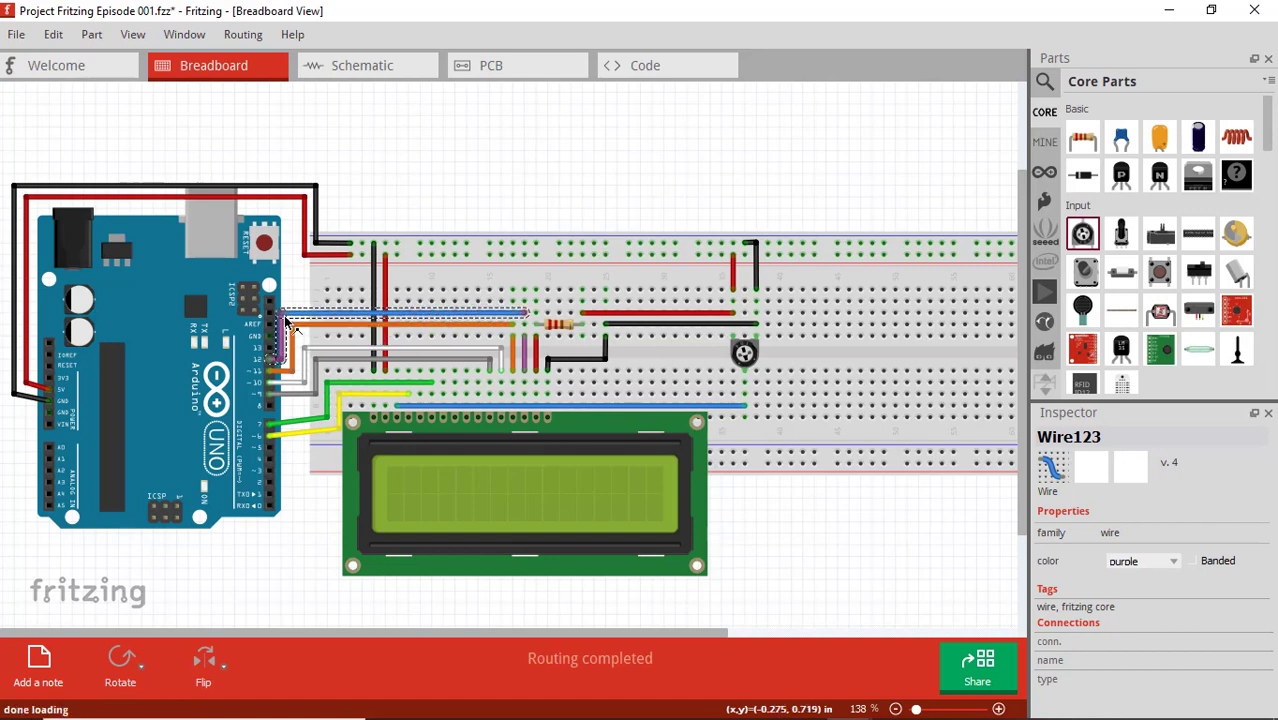
pyautogui.click(604, 196)
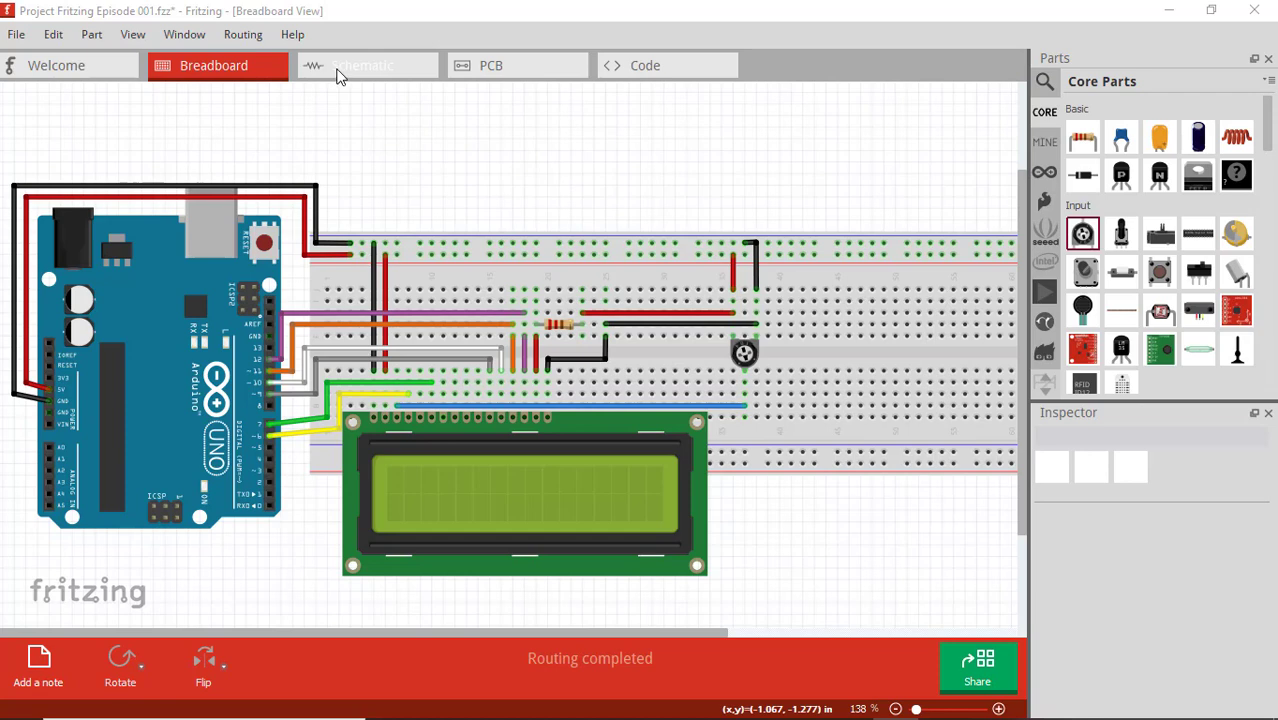
# Step: Move the 10kΩ potentiometer and 220Ω resistor below and right of the Arduino in the schematic, and open the PCB view
pyautogui.click(338, 76)
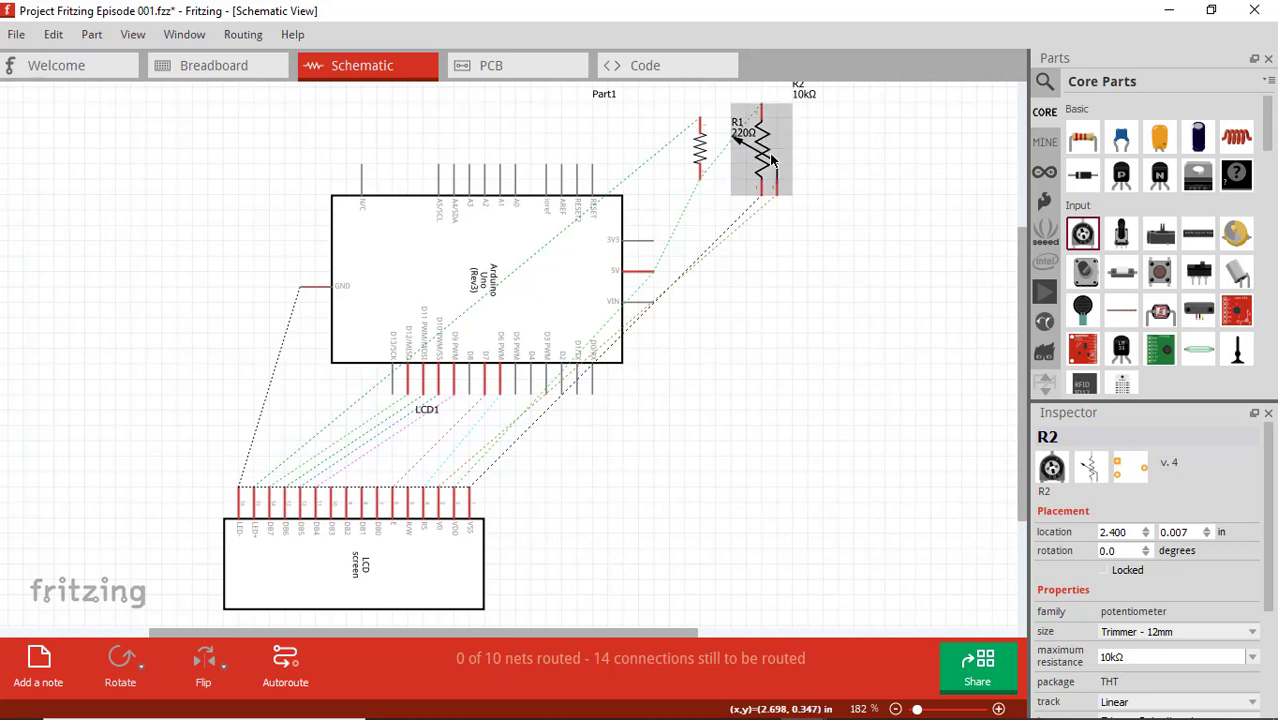
pyautogui.moveTo(773, 163); pyautogui.dragTo(866, 425)
pyautogui.click(701, 148)
pyautogui.moveTo(700, 150); pyautogui.dragTo(730, 426)
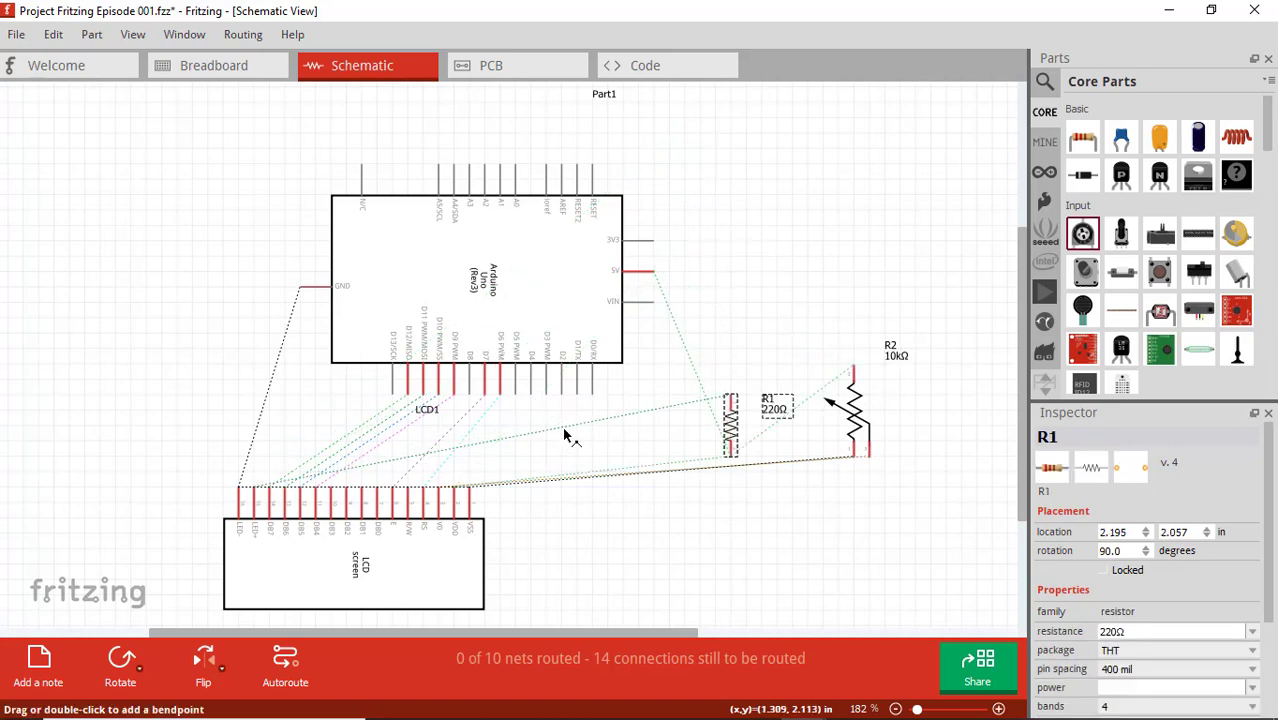
pyautogui.click(565, 435)
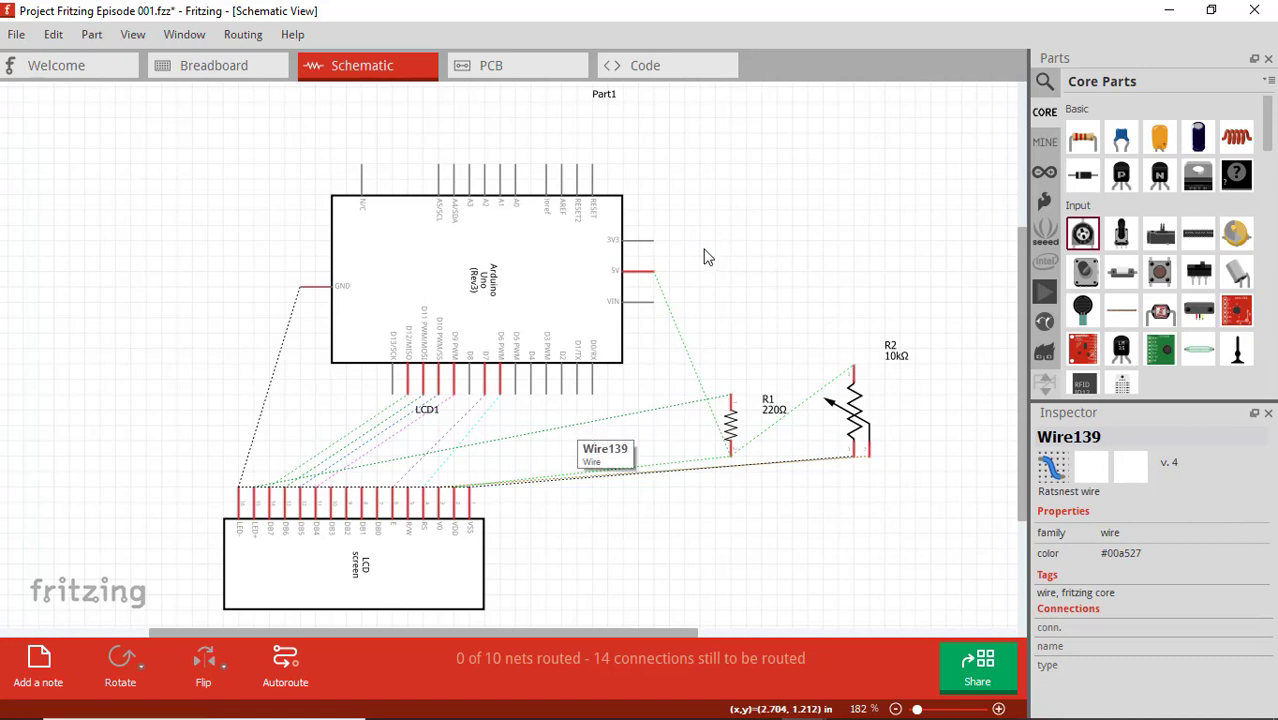
pyautogui.click(520, 65)
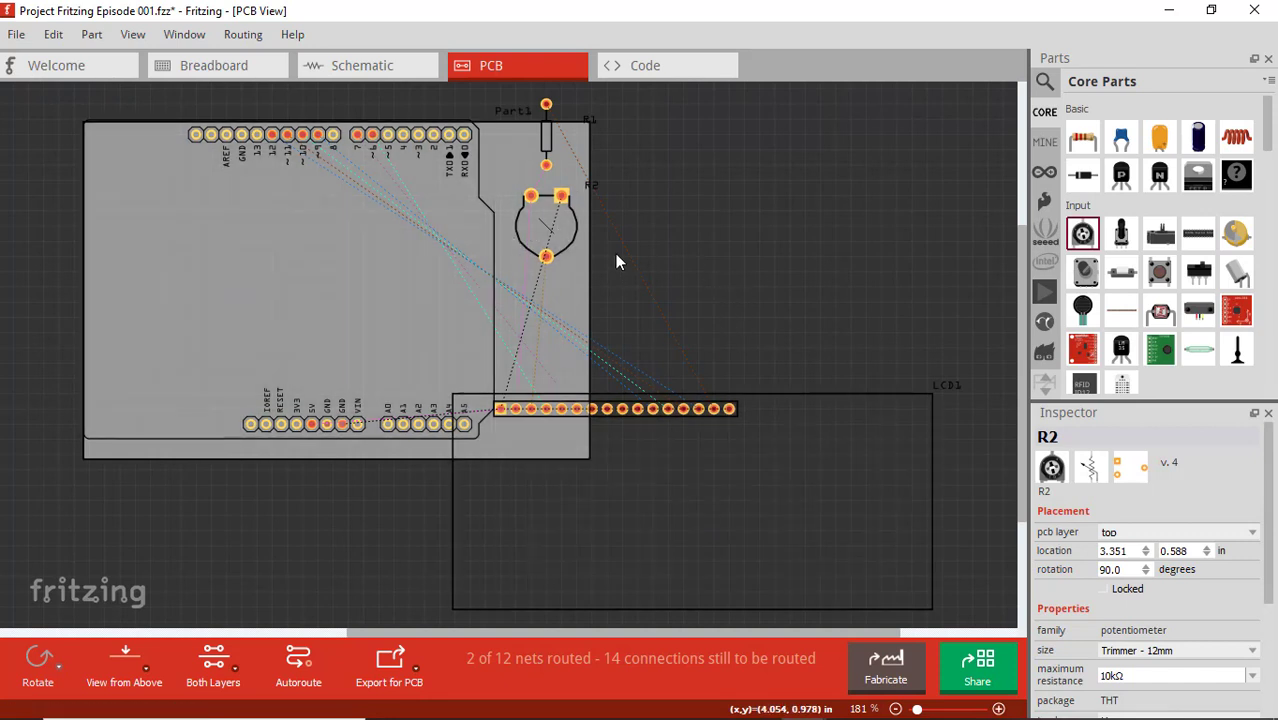
# Step: Begin the code with the comment lines "//Pemrograman Mikroprosesor dan Mikrokontroler" and "//Pemrograman Level Basic"
pyautogui.click(643, 65)
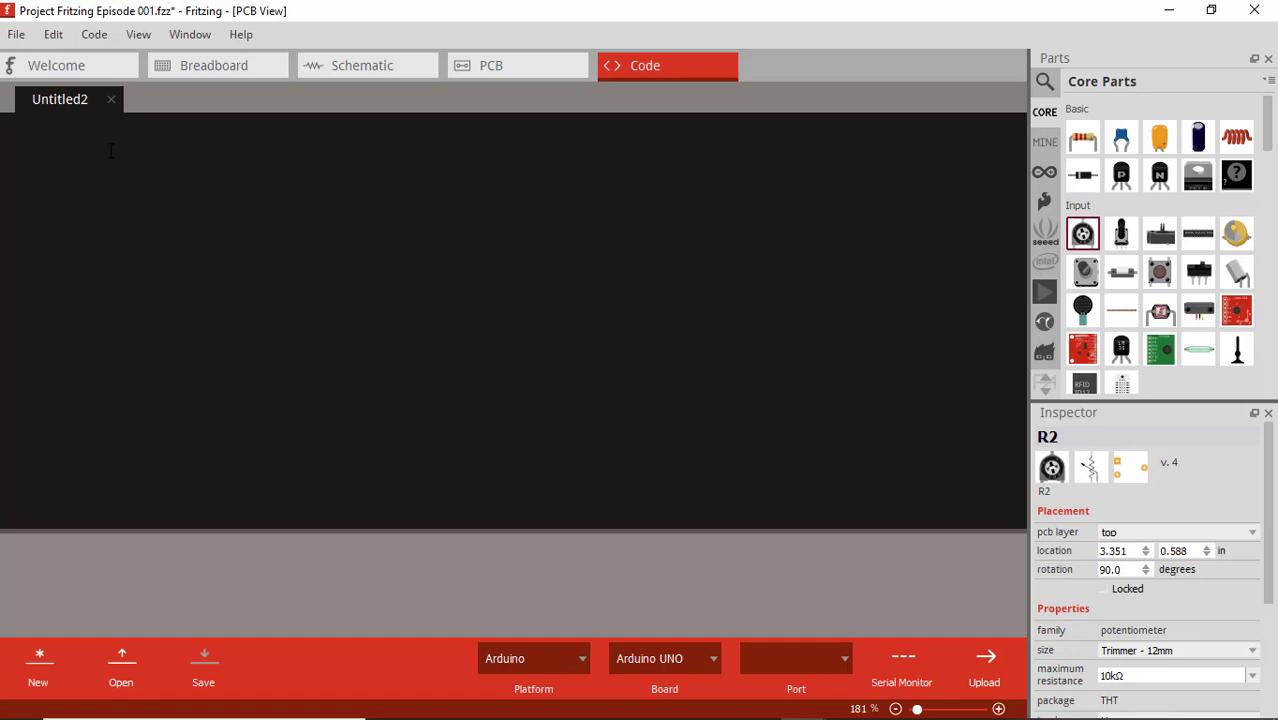
pyautogui.write('//Pe')
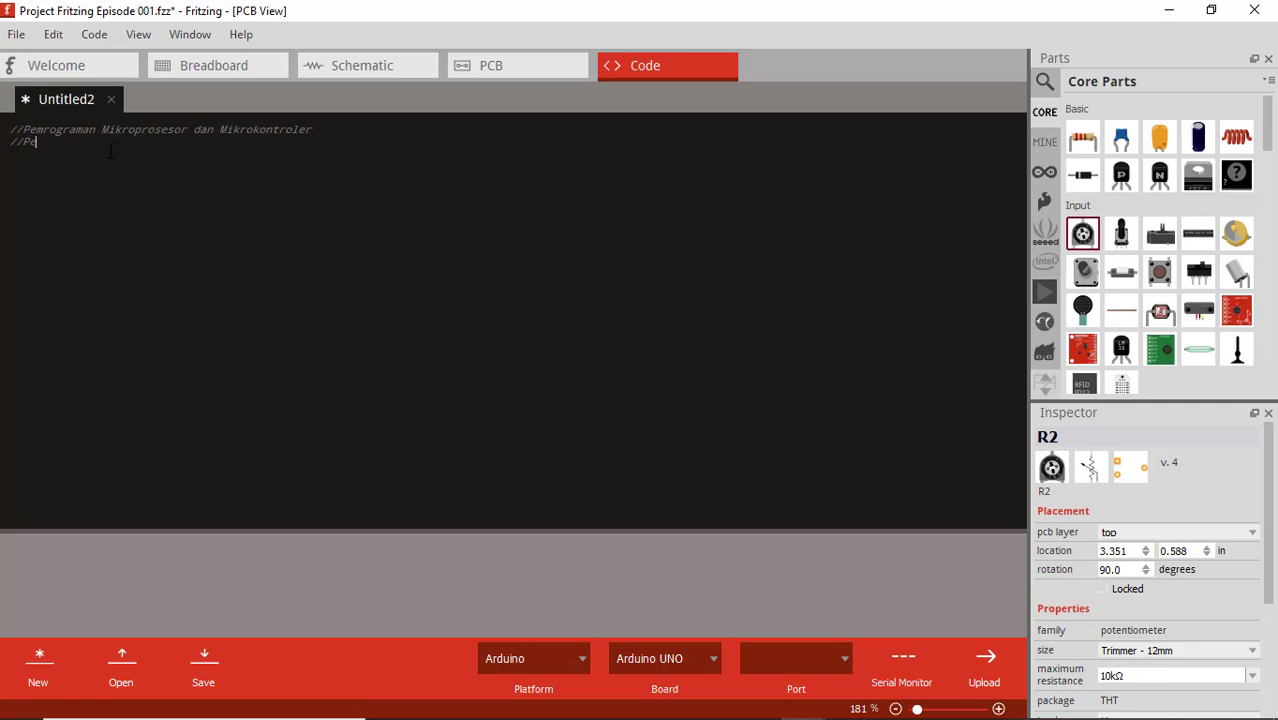
pyautogui.write('vel Basic')
pyautogui.press('Return')
# Step: Add a comment line with the author's name and class XIII TAV 4, and another reading "//Aktivasi LCD Menggunakan Fritzing"
pyautogui.write('//Dinan Muftian Shofwa XIII')
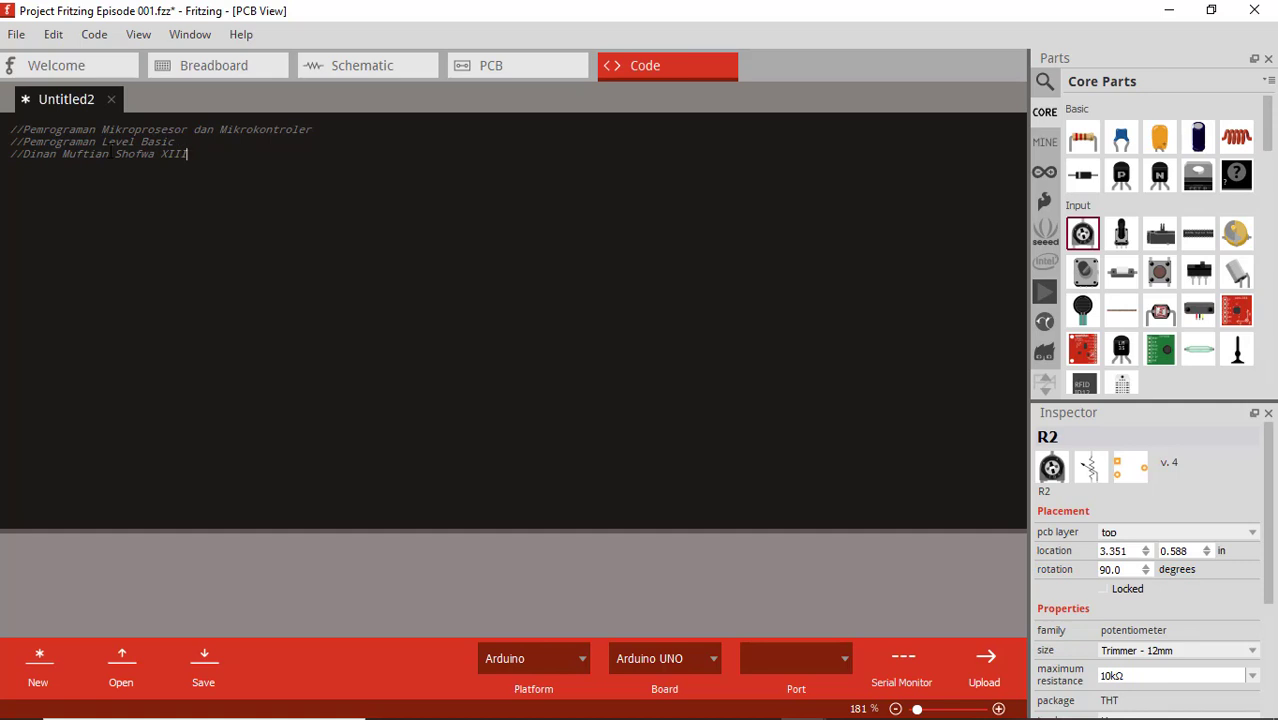
pyautogui.write(' TAV 4')
pyautogui.press('Return')
pyautogui.write('//')
pyautogui.write('Aktivasi LCD Menggunakan Fritzing')
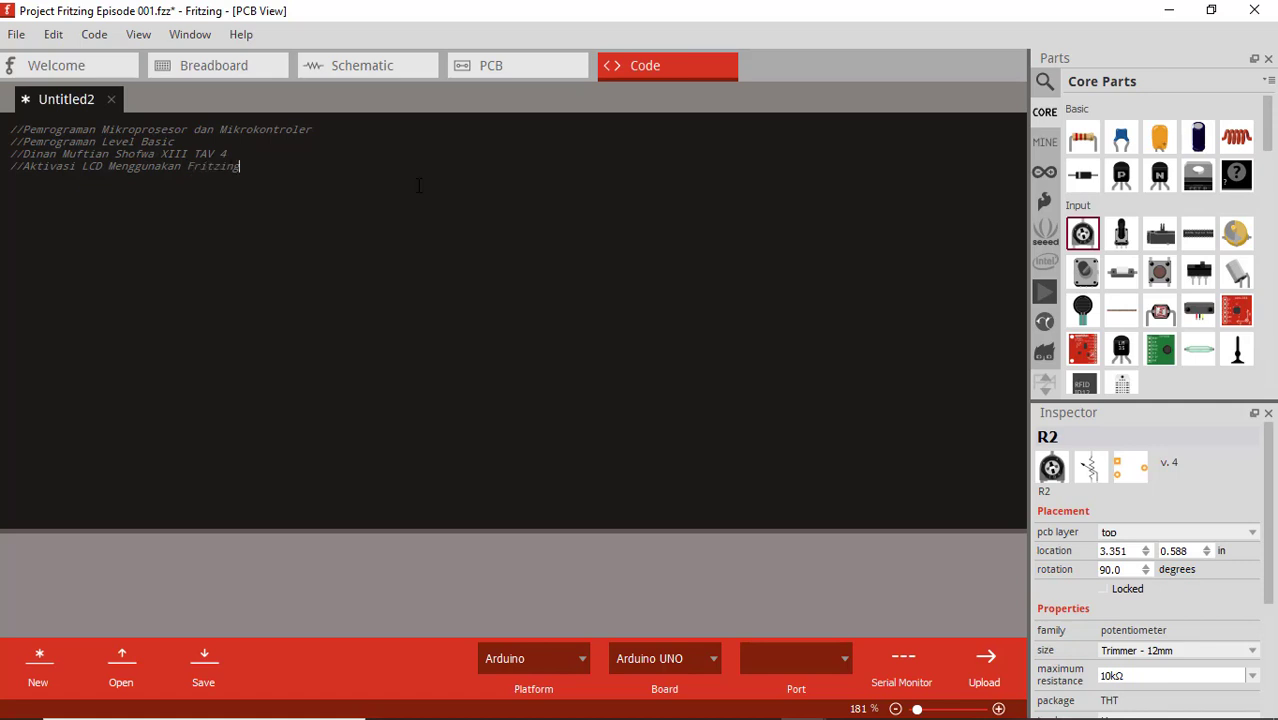
pyautogui.press('Return')
# Step: Include the LCD library below the comments with #include <LiquidCrystal.h>
pyautogui.write('#')
pyautogui.write('include <LiquidCrystal')
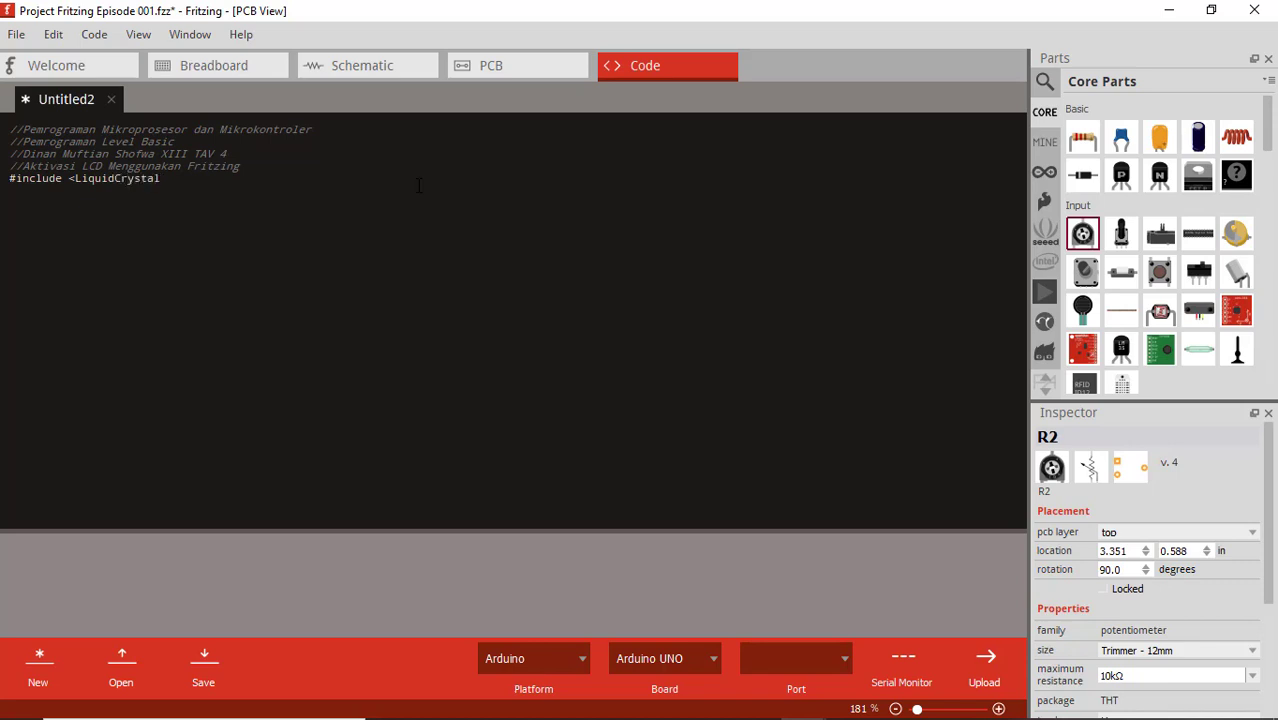
pyautogui.write('.h')
pyautogui.write('>')
# Step: Declare the LCD object on its Arduino pins with LiquidCrystal lcd (6,7,9,10,11,12);
pyautogui.write('Liquid')
pyautogui.write('Crys')
pyautogui.write('tal')
pyautogui.write('lcd')
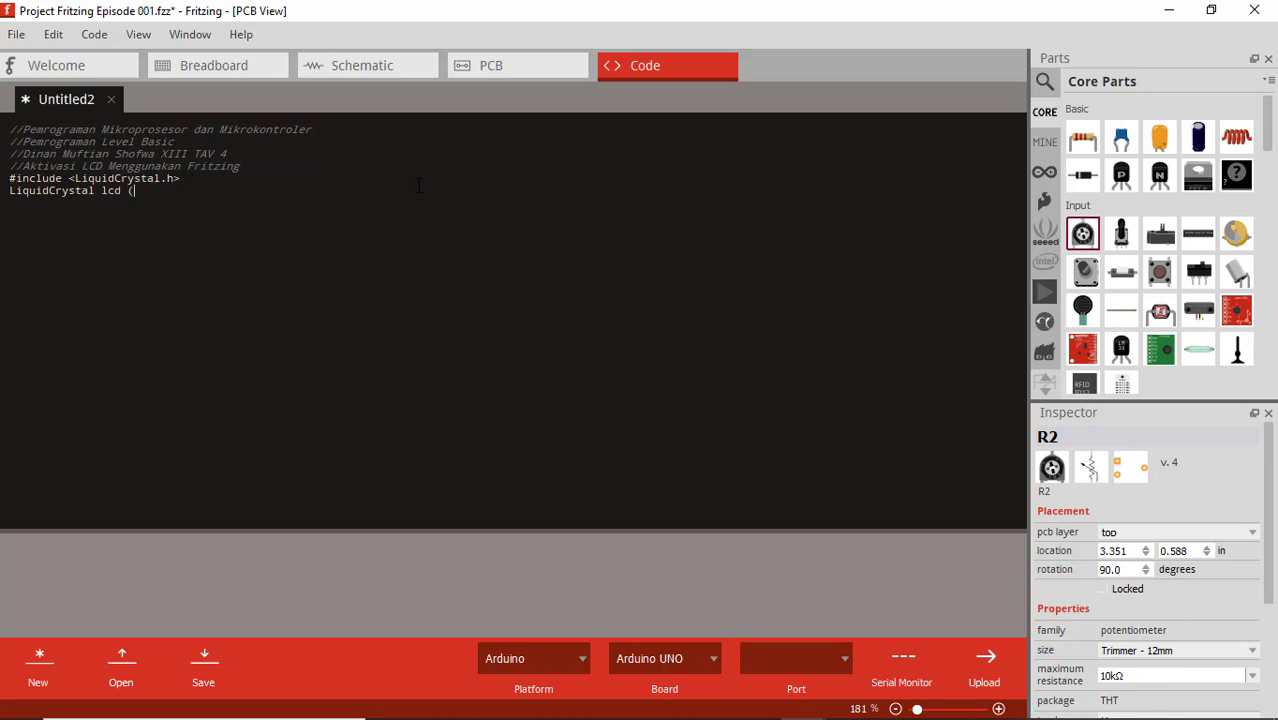
pyautogui.write('(6,')
pyautogui.write('7,')
pyautogui.write('9,')
pyautogui.write('10,11,12')
pyautogui.write(');')
# Step: Write the void setup() function, initialising the display with lcd.begin(16,2);
pyautogui.write('void setup')
pyautogui.write('(){')
pyautogui.press('Return')
pyautogui.write('lcd.begin')
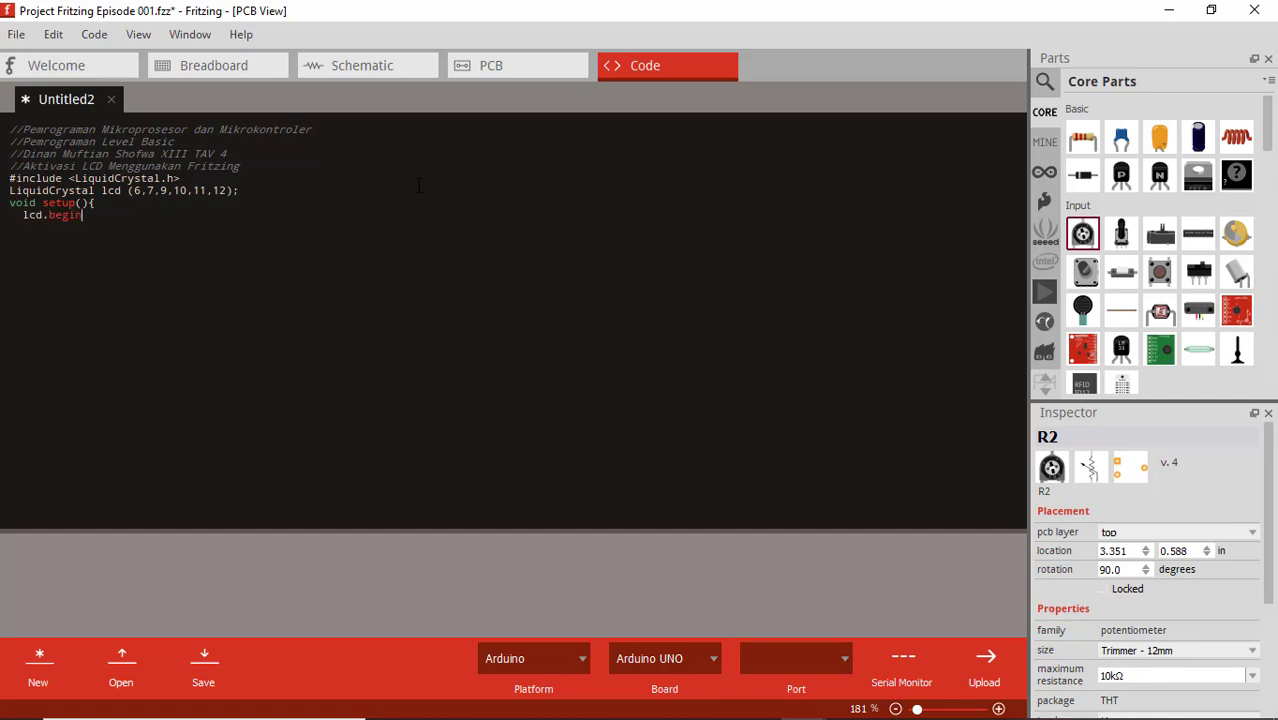
pyautogui.write('(16,2);')
pyautogui.press('Return')
pyautogui.write('}')
pyautogui.press('Return')
# Step: Write the void loop() function containing the call runningtextgeserkiri();
pyautogui.write('void loop(){')
pyautogui.press('Return')
pyautogui.press('Return')
pyautogui.write('runningtext')
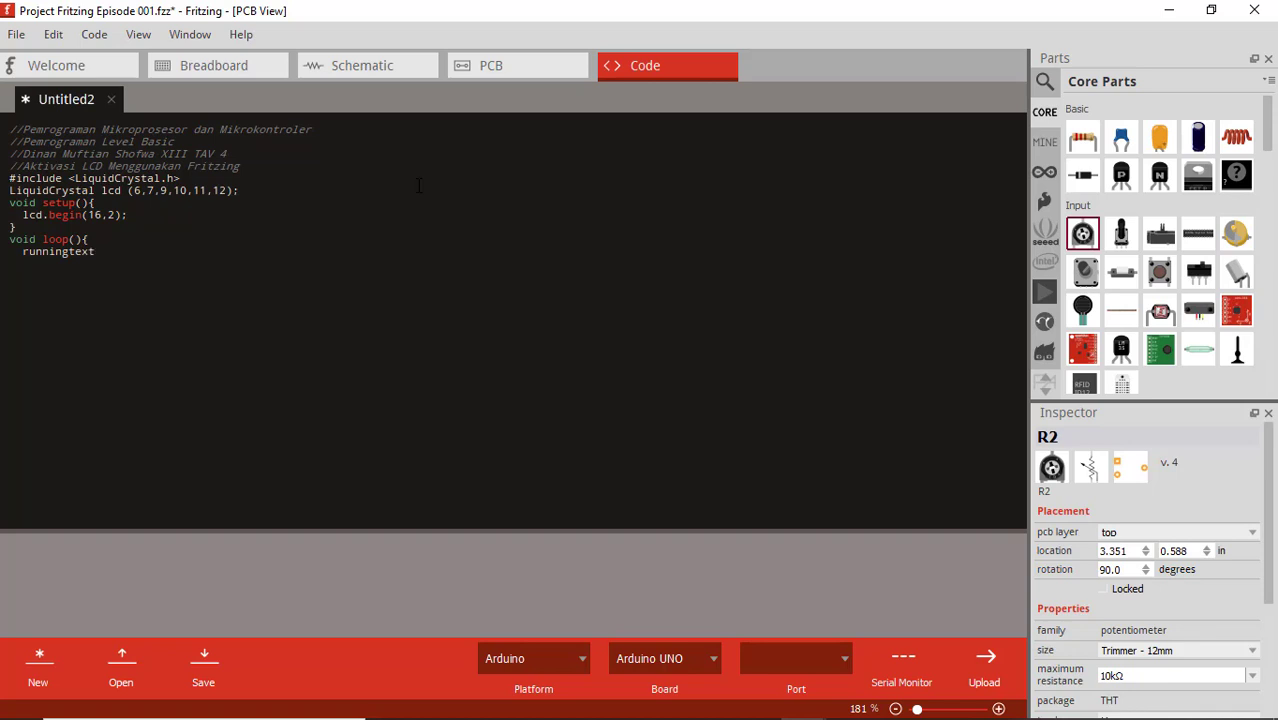
pyautogui.write('geserkiri();')
pyautogui.press('Return')
pyautogui.write('}')
pyautogui.press('Return')
# Step: Start the function void runningtextgeserkiri(){ below the loop and clear the display with lcd.clear()
pyautogui.write('void runiningtextgeserkiri')
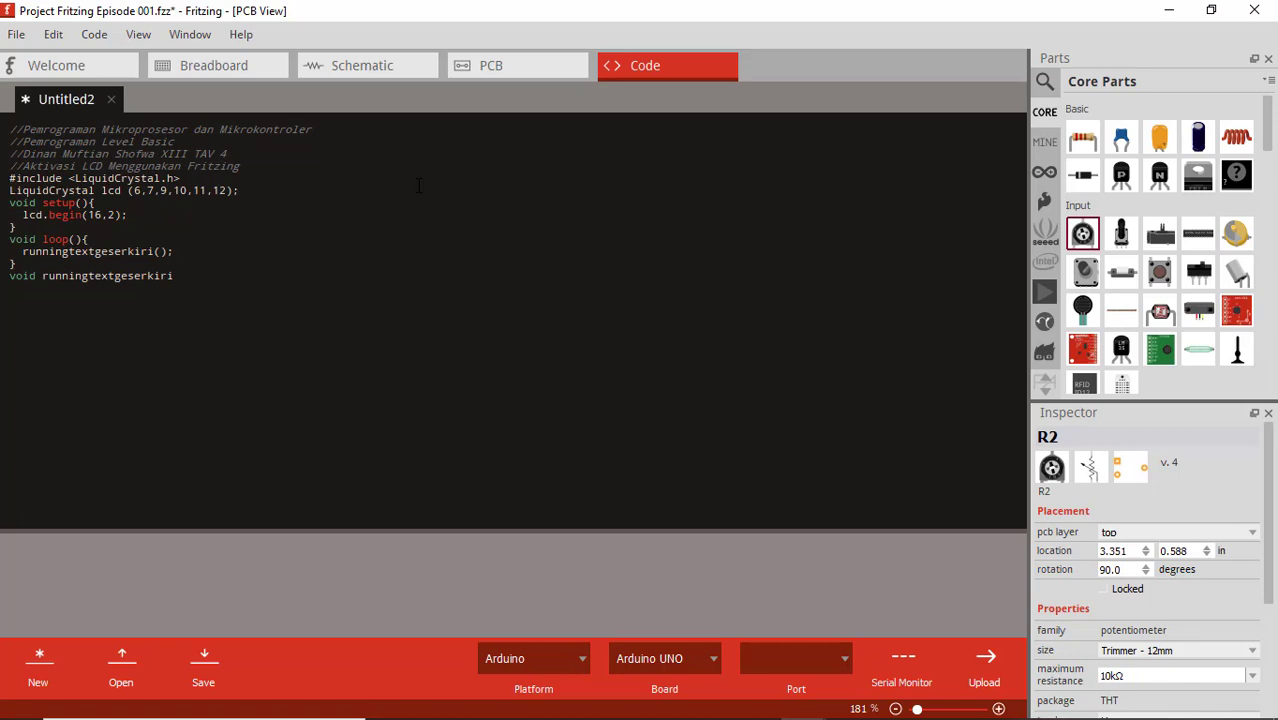
pyautogui.write('()')
pyautogui.write('{')
pyautogui.press('Return')
pyautogui.write('lcd.clear();')
pyautogui.press('Return')
# Step: Set the cursor with lcd.setCursor(16,0); and output the first line with lcd.print("selamat datang");
pyautogui.write('lcd')
pyautogui.write('setCursor')
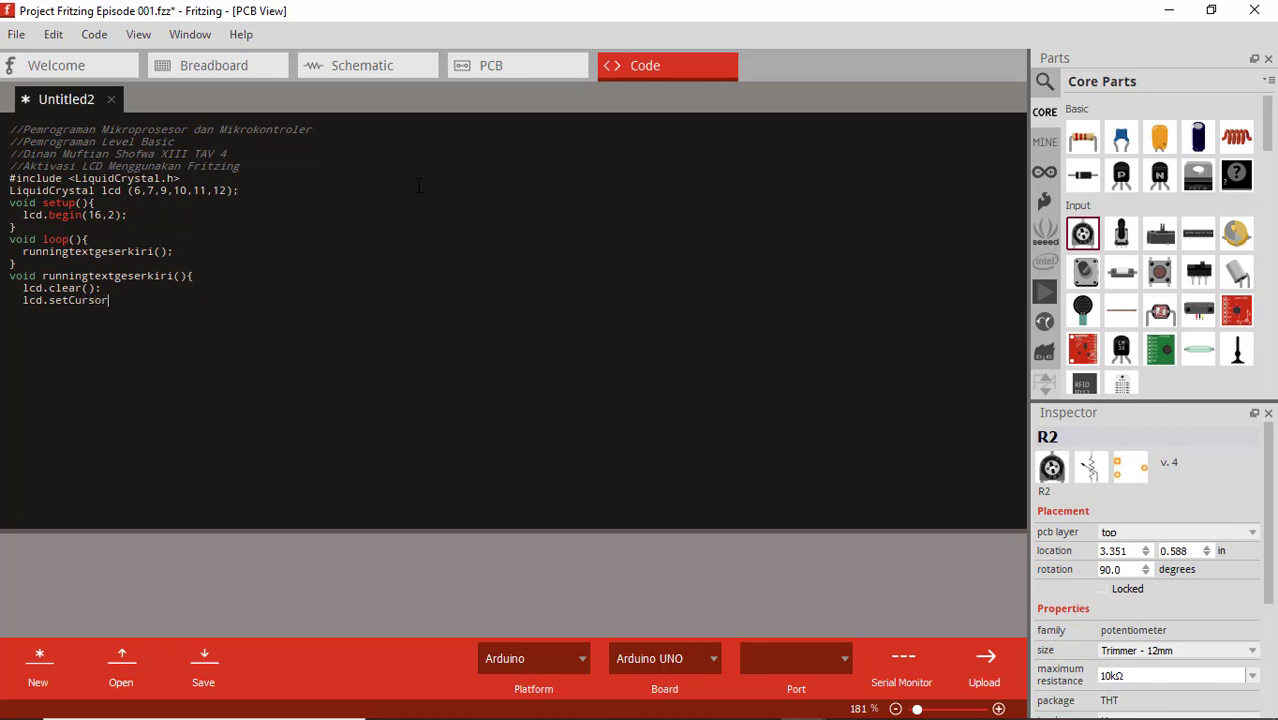
pyautogui.write('(16,0);')
pyautogui.press('Return')
pyautogui.write('lcd.print("selamat')
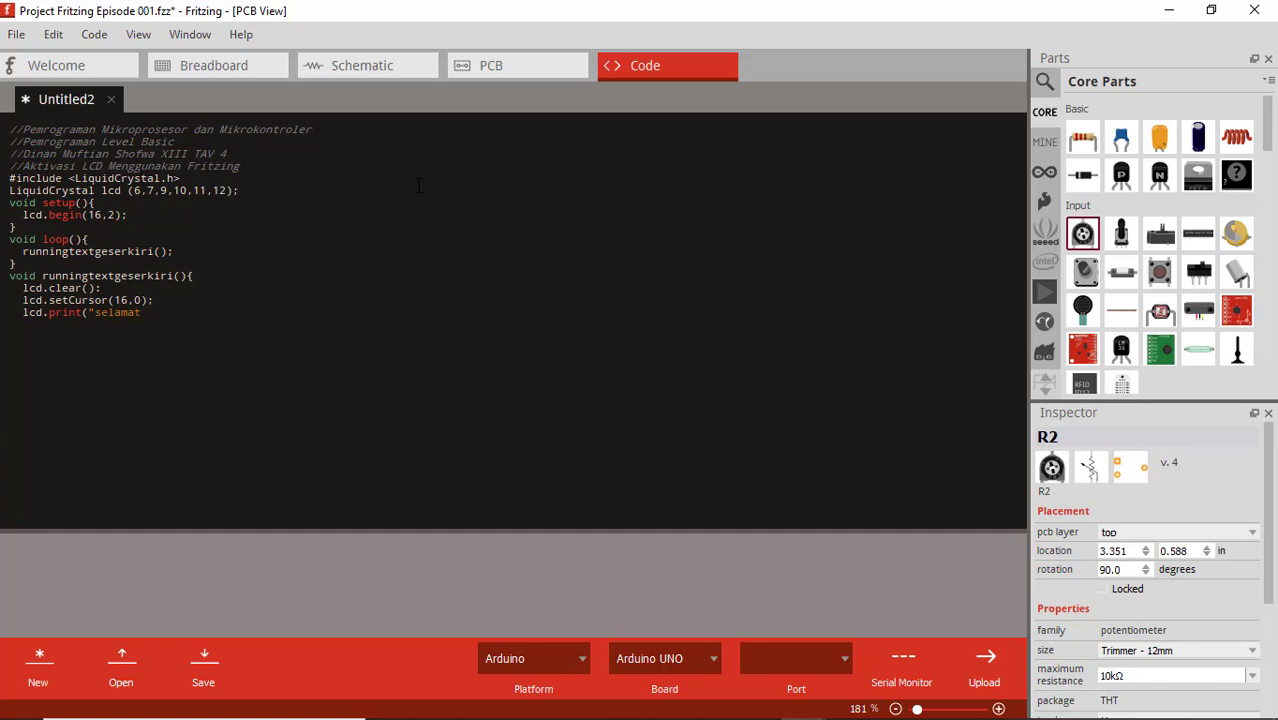
pyautogui.write(' datang");')
pyautogui.press('Return')
# Step: Set the cursor with lcd.setCursor(16,1); and output the second line with lcd.print("di SMKN 7 Baleendah");
pyautogui.write('lcd.setCu')
pyautogui.press('BackSpace')
pyautogui.write('ursir')
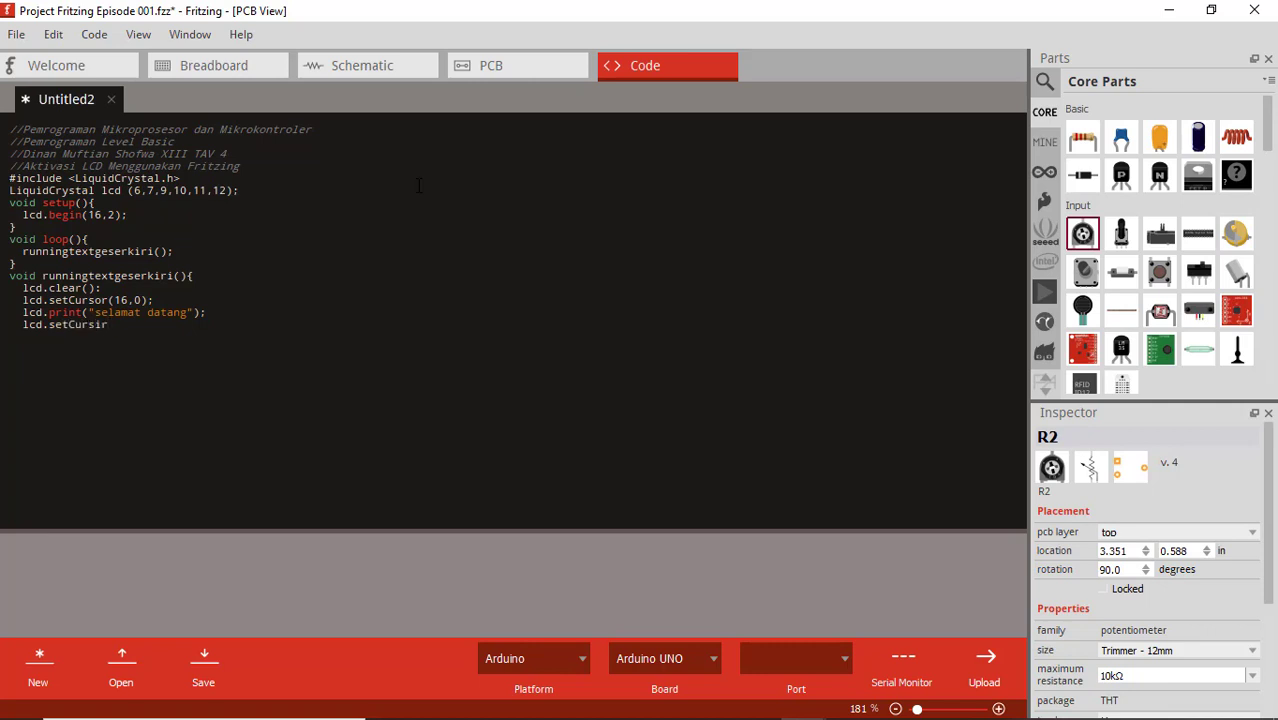
pyautogui.press('BackSpace')
pyautogui.press('BackSpace')
pyautogui.write('or(16,1);')
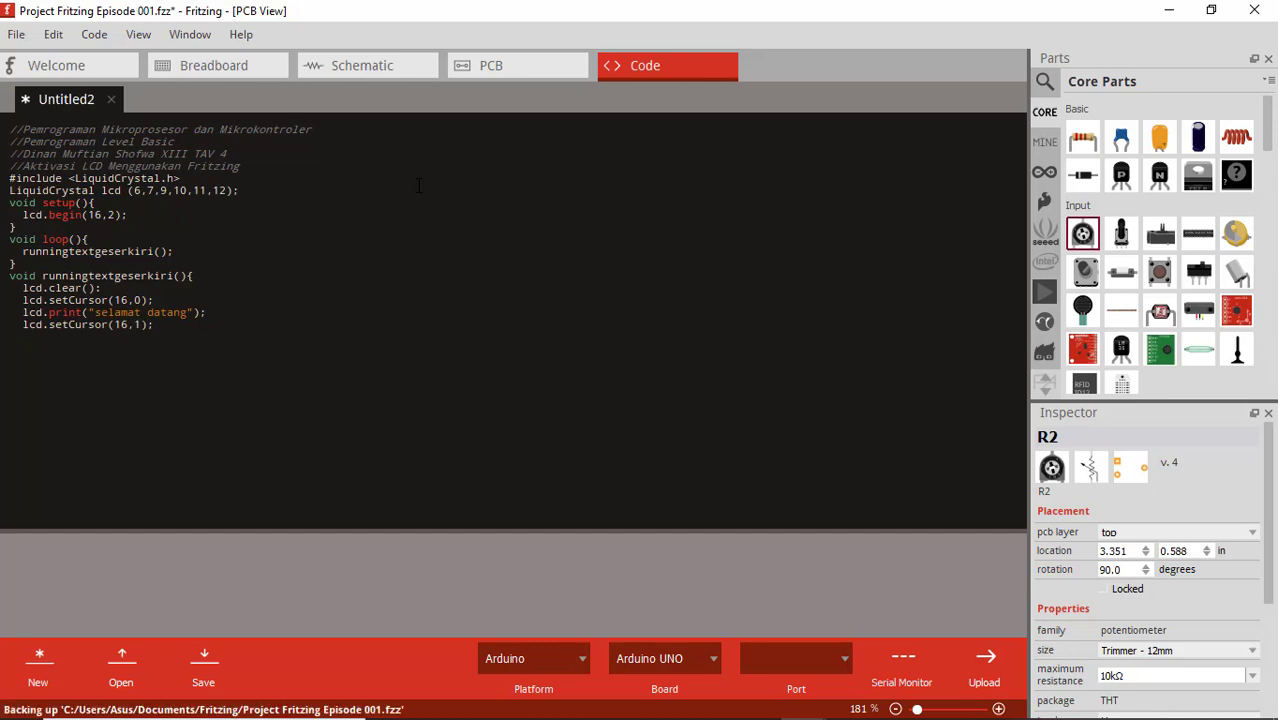
pyautogui.press('Return')
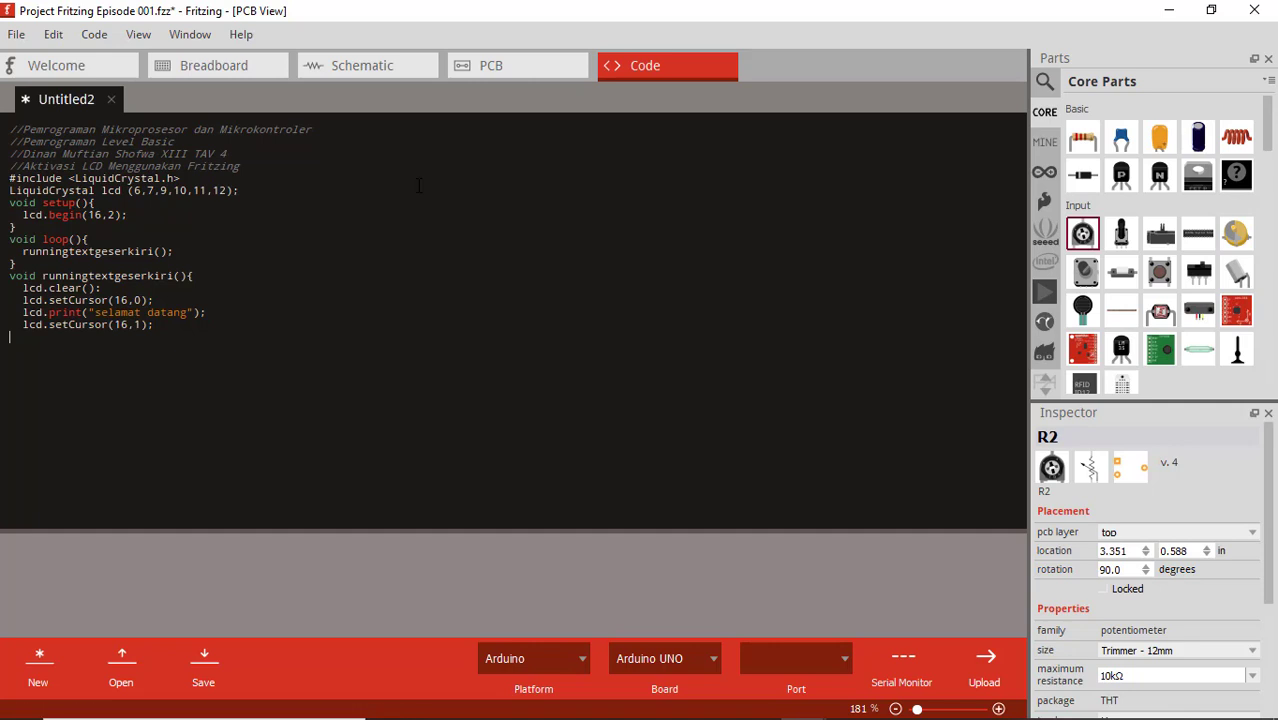
pyautogui.write('lcd.print("')
pyautogui.write('di SMKN 7 Baleendah");')
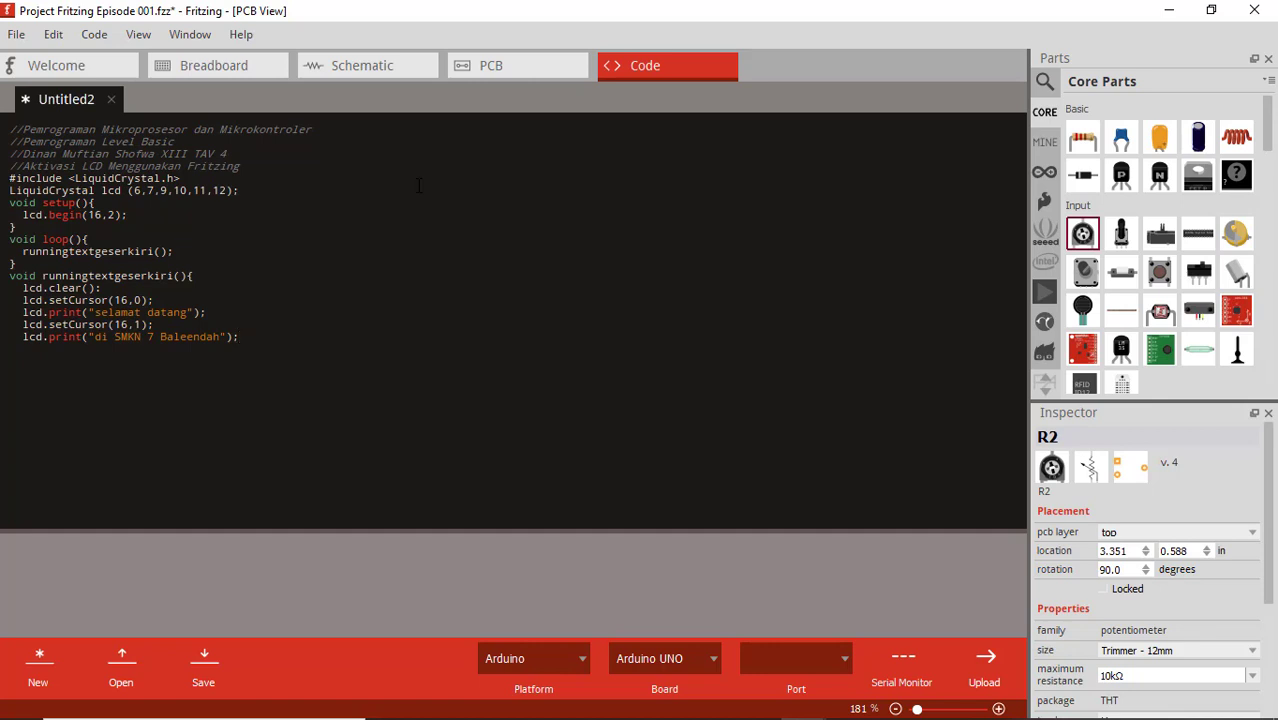
# Step: Open an indented loop below the print lines with for(int x=0; x<35; x++){
pyautogui.press('Return')
pyautogui.write('for(int x=0; x')
pyautogui.press('Right')
pyautogui.press('Right')
pyautogui.press('Right')
pyautogui.press('Right')
pyautogui.press('Right')
pyautogui.press('Right')
pyautogui.press('Right')
pyautogui.press('Right')
pyautogui.write('e')
pyautogui.press('Right')
pyautogui.write('3')
pyautogui.write('5; x++')
pyautogui.write(')')
# Step: Fill the for loop with lcd.scrollDisplayLeft(); and delay(100); and close both the loop and the function with braces
pyautogui.press('Return')
pyautogui.write('lcd.scroll')
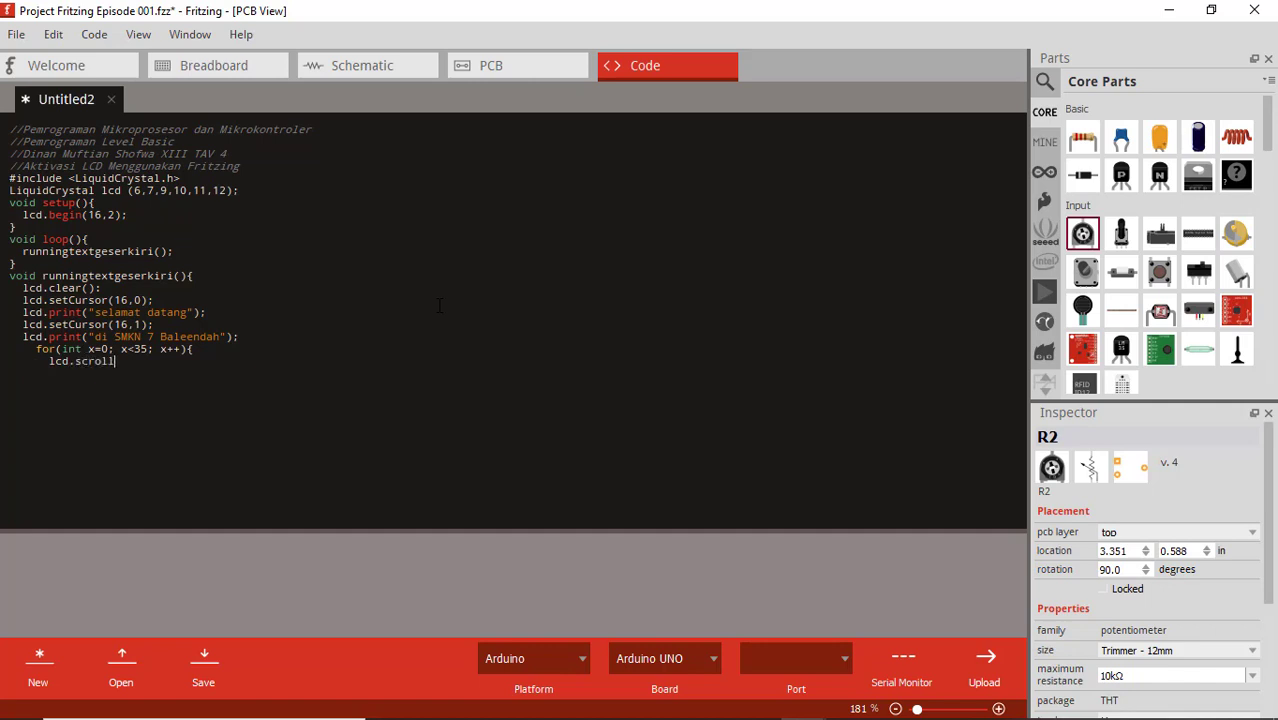
pyautogui.write('DisplayLeft')
pyautogui.write('();')
pyautogui.press('Return')
pyautogui.write('delay(100);')
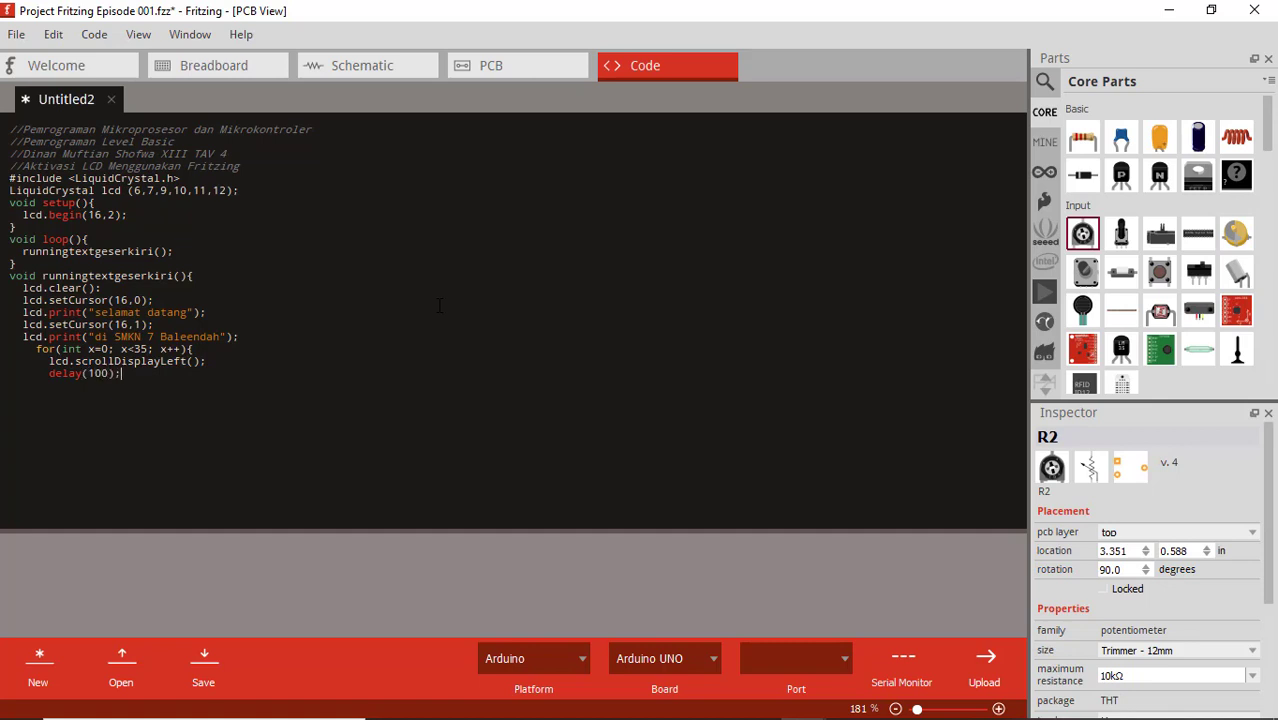
pyautogui.press('Return')
pyautogui.write('}')
pyautogui.press('Return')
pyautogui.write('}')
# Step: Save the sketch in the Fritzing folder as "Program Aktivasi LCD dengan Fritzing.ino"
pyautogui.click(201, 660)
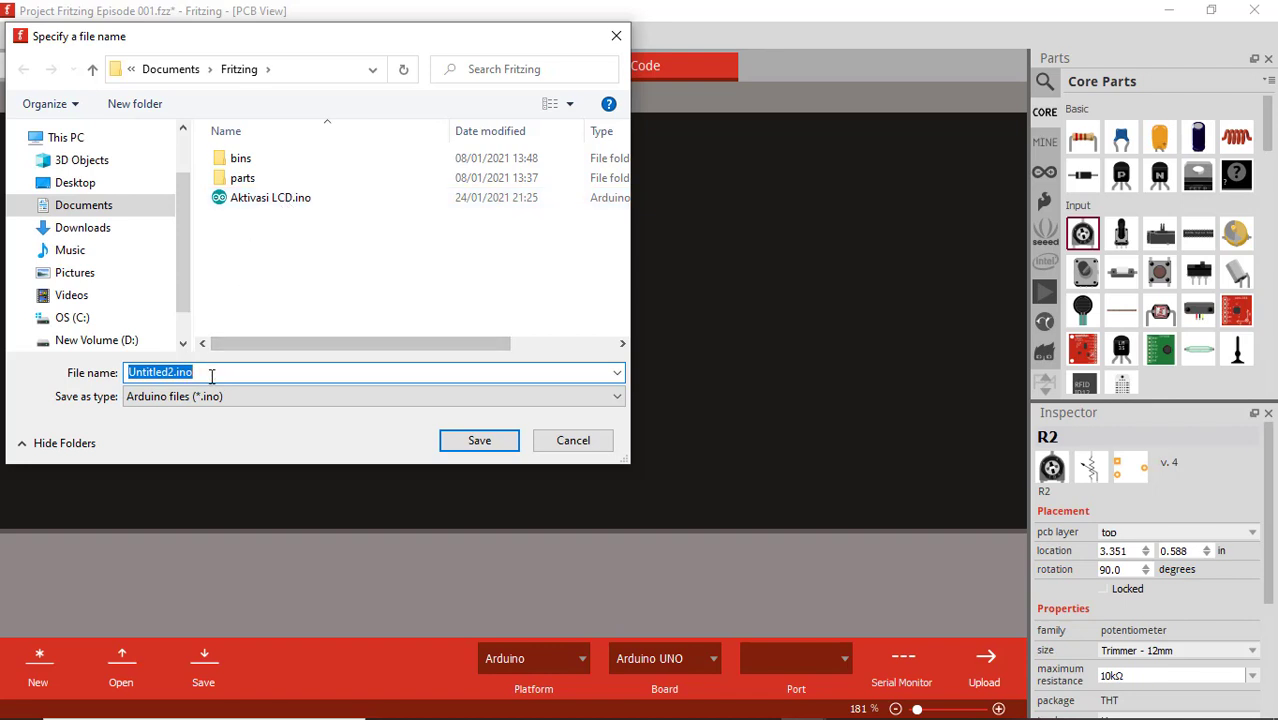
pyautogui.click(178, 372)
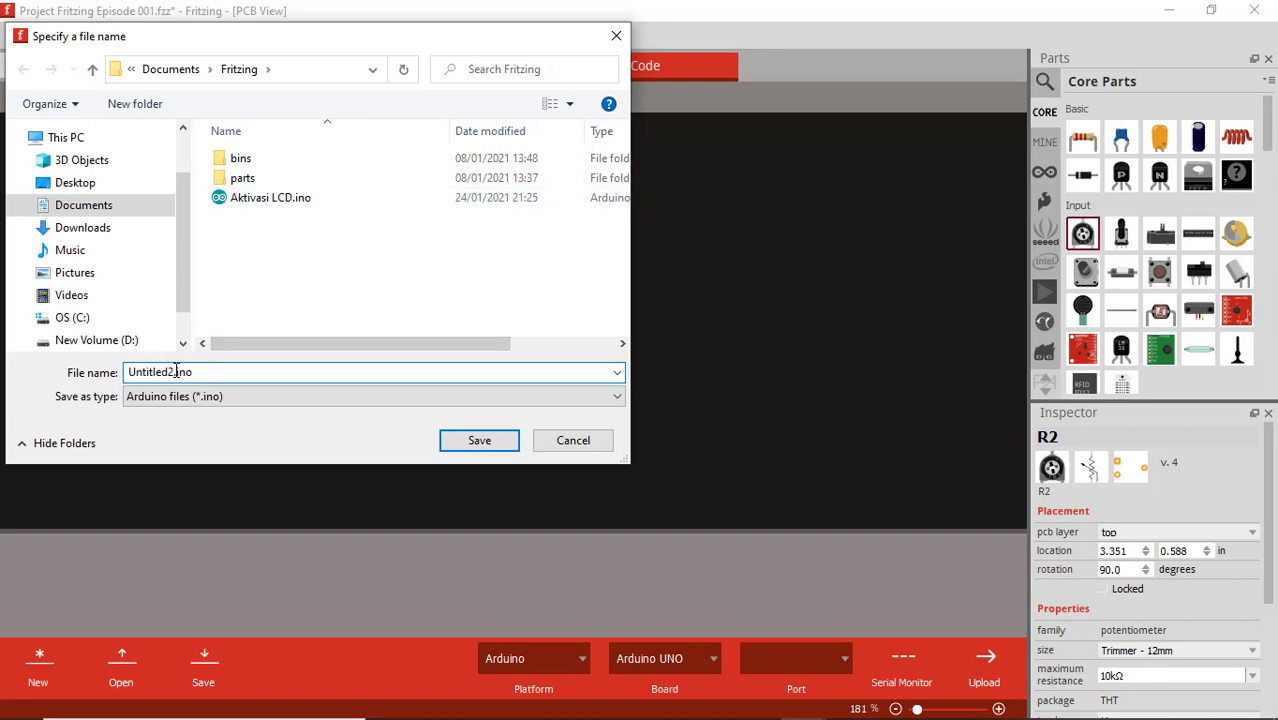
pyautogui.moveTo(175, 372); pyautogui.dragTo(125, 357)
pyautogui.write('Program Aktivasi LCD')
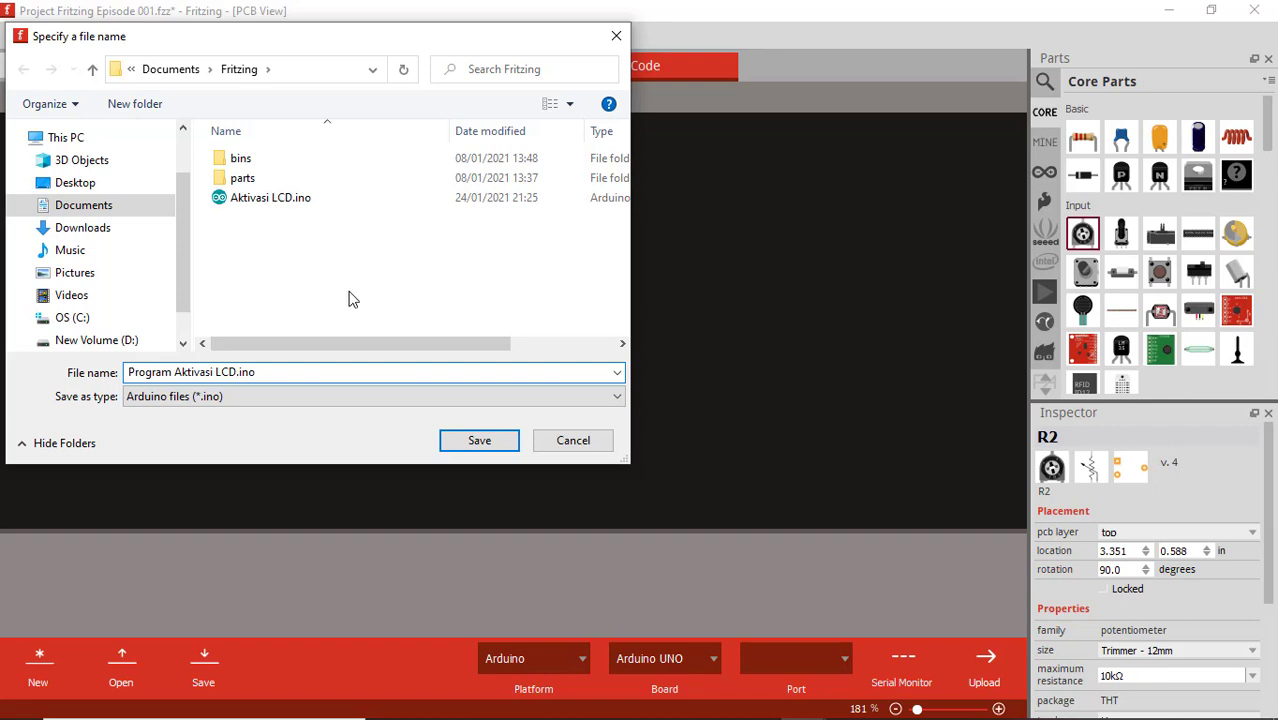
pyautogui.write(' dengan Fritzing')
pyautogui.click(465, 436)
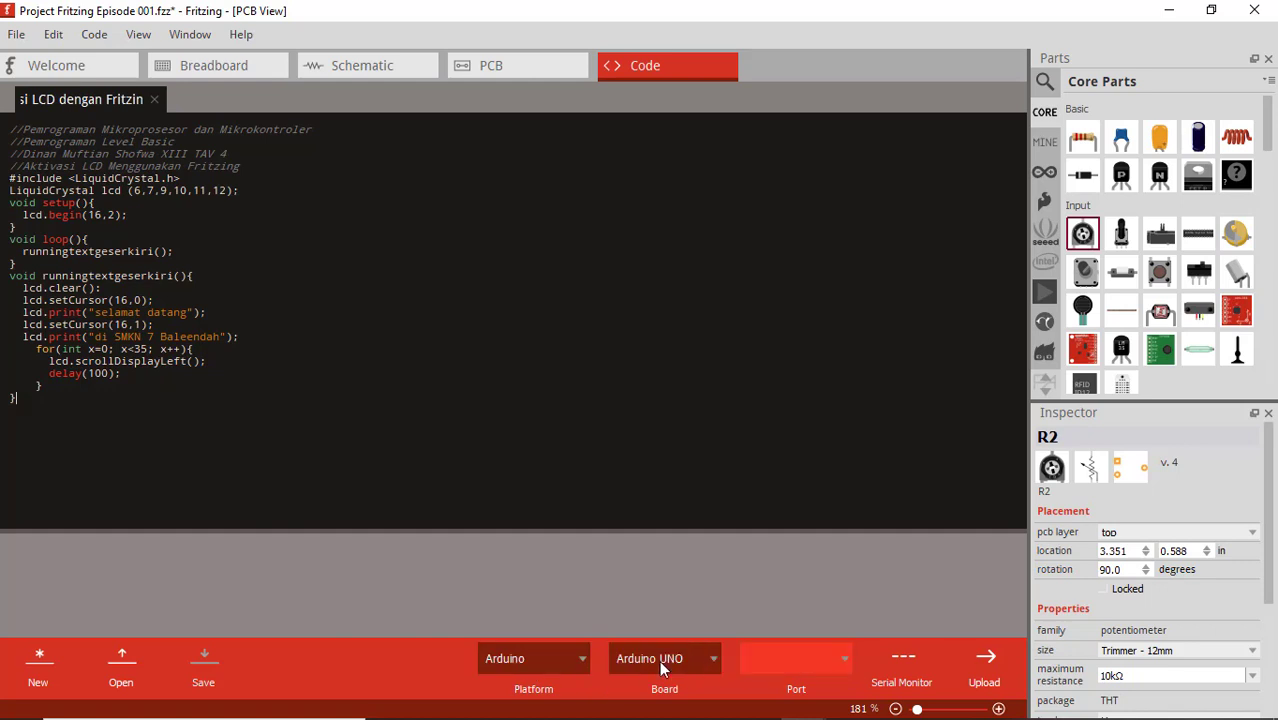
# Step: Select Arduino as the platform and Arduino UNO as the board, and check the available ports
pyautogui.click(578, 668)
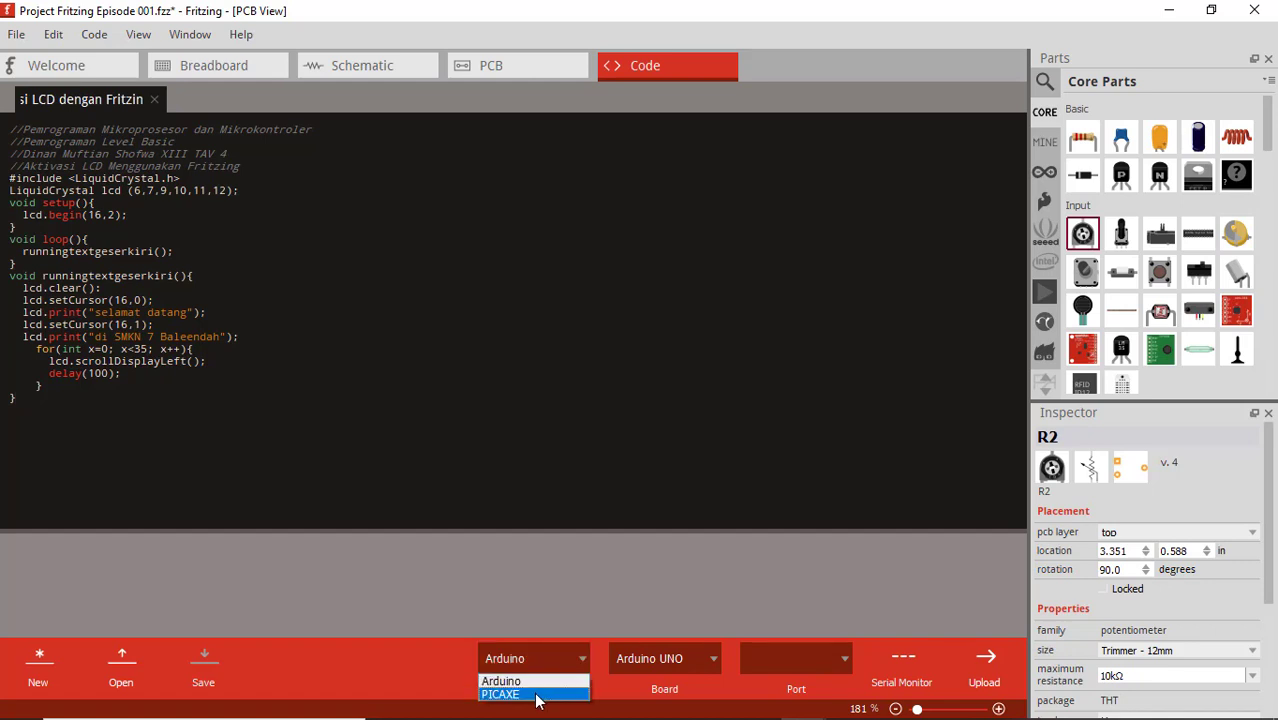
pyautogui.click(545, 682)
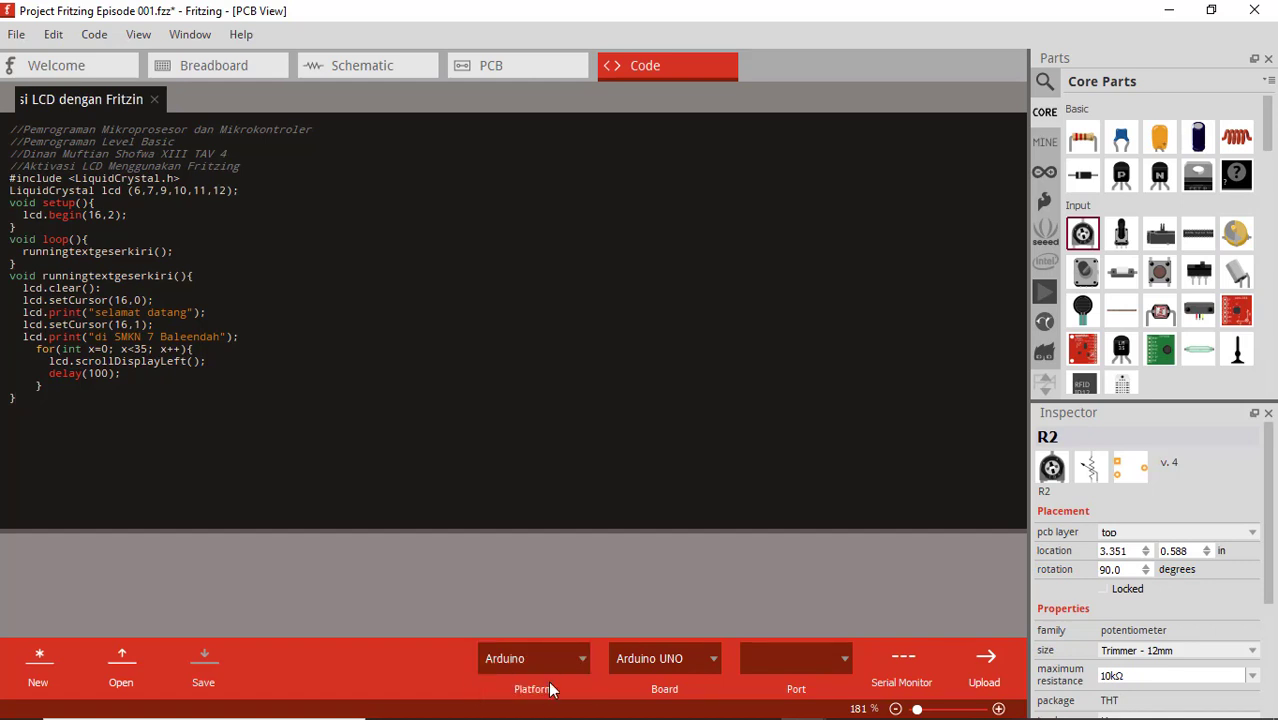
pyautogui.click(692, 650)
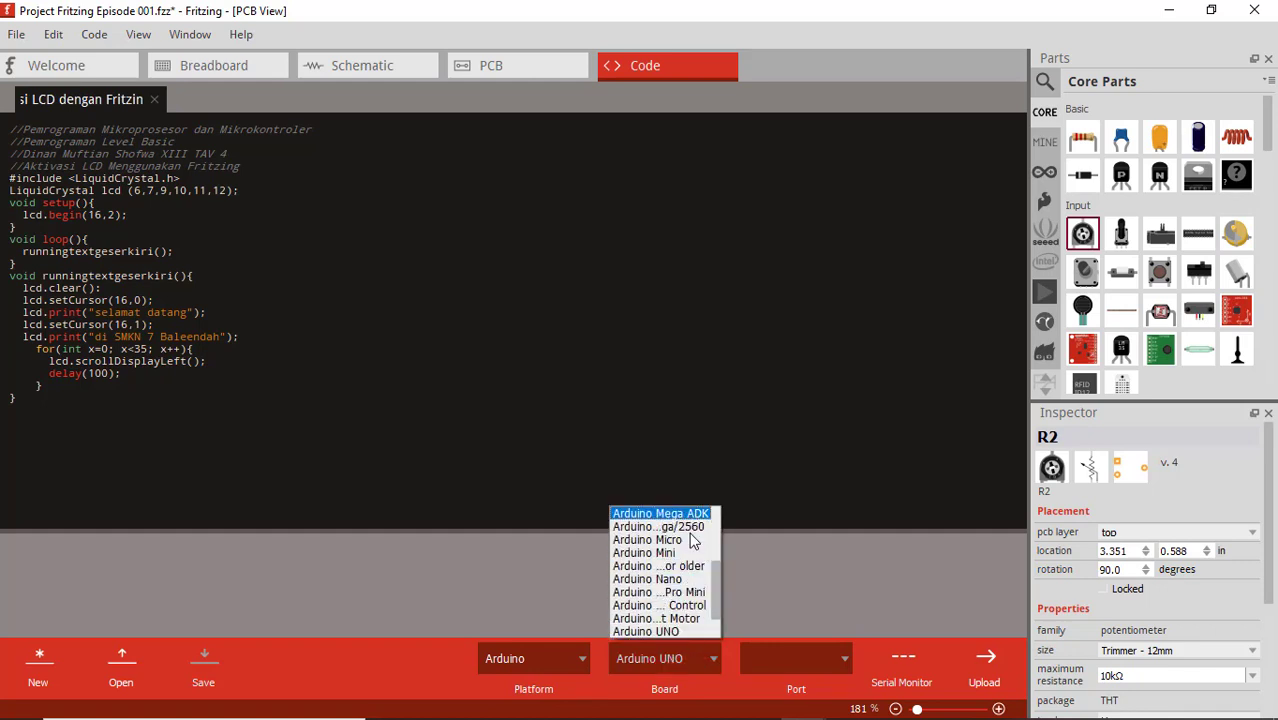
pyautogui.click(688, 633)
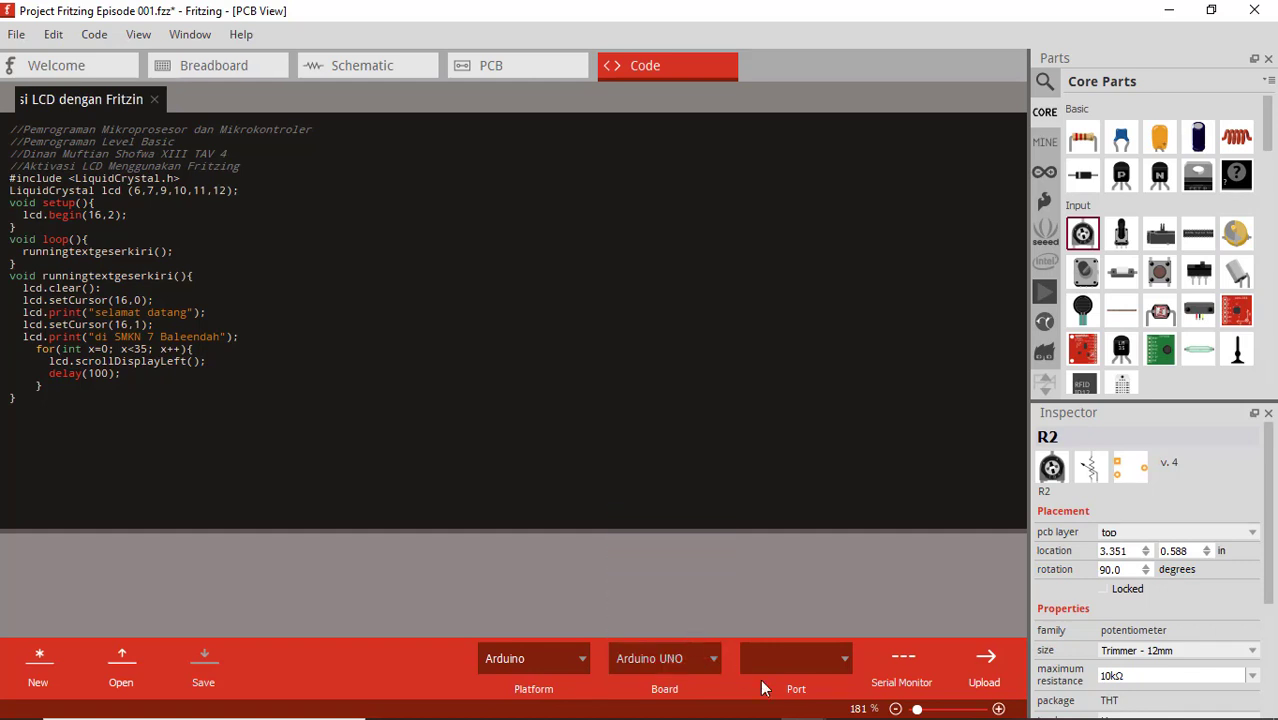
pyautogui.click(843, 667)
# Step: Review the breadboard wiring alongside the sketch code, ending in the breadboard view
pyautogui.click(238, 68)
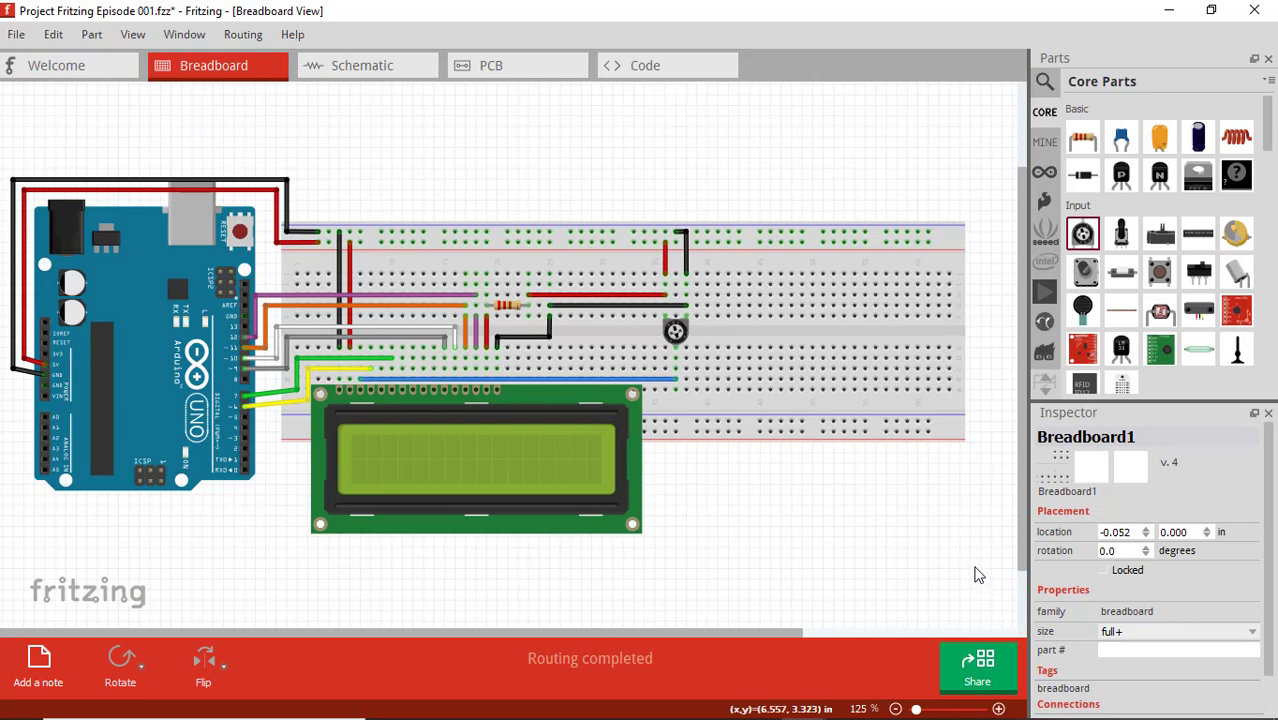
pyautogui.hotkey('ctrl', '5')
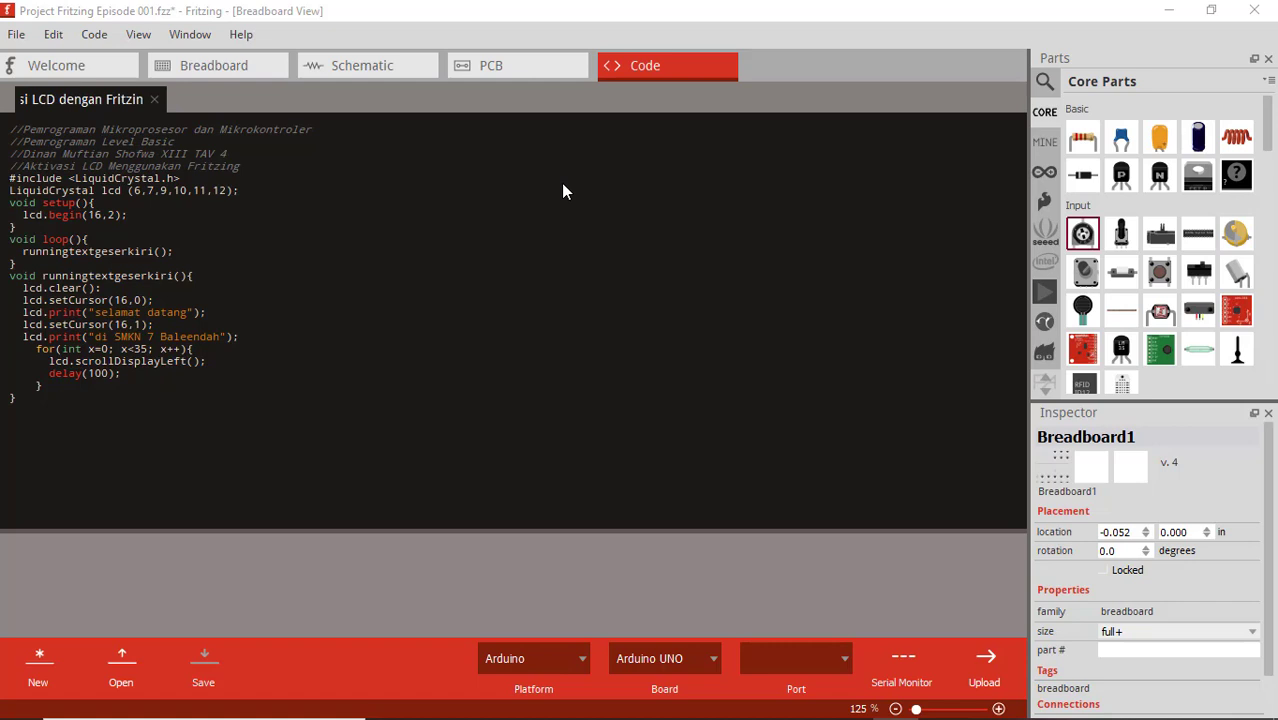
pyautogui.click(245, 67)
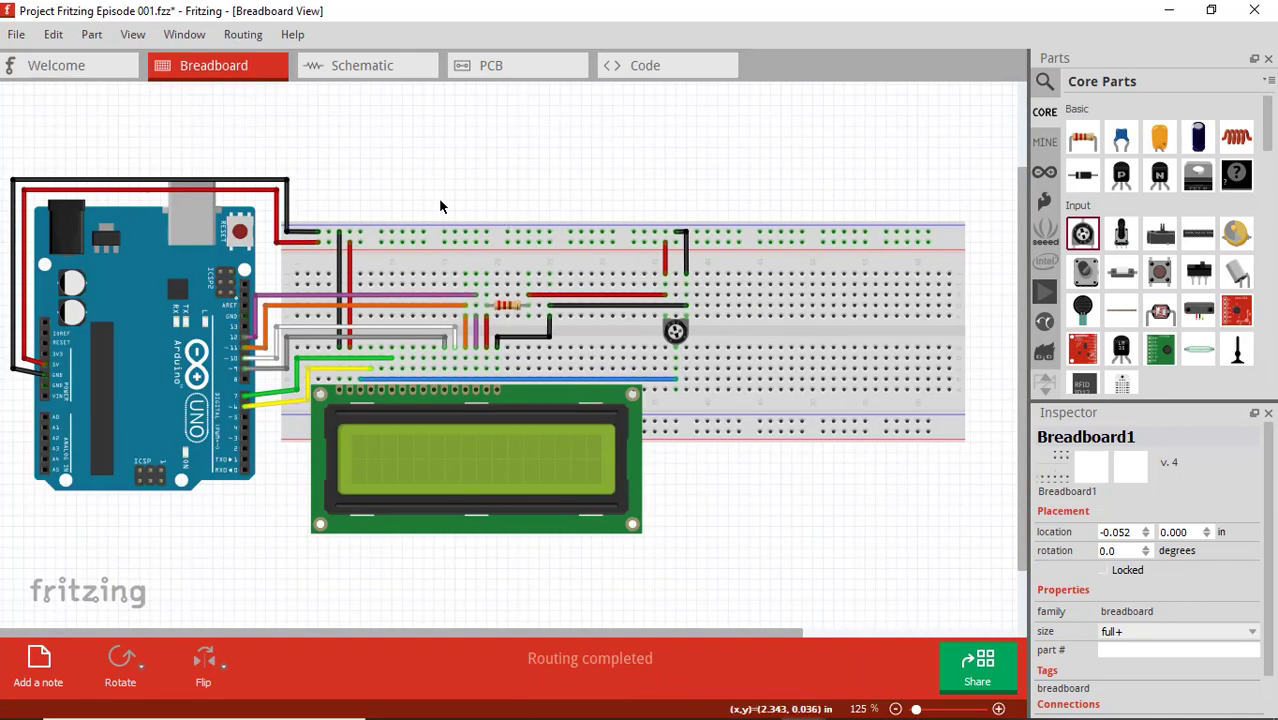
pyautogui.click(16, 34)
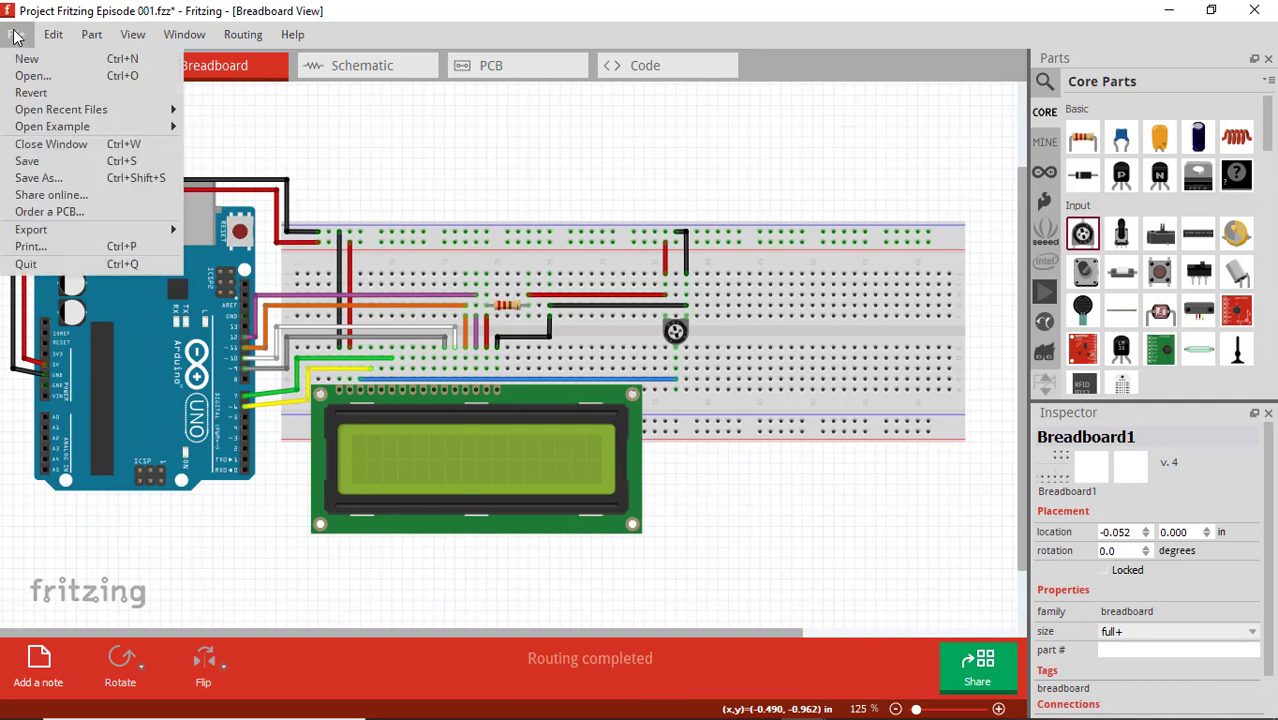
pyautogui.moveTo(81, 228)
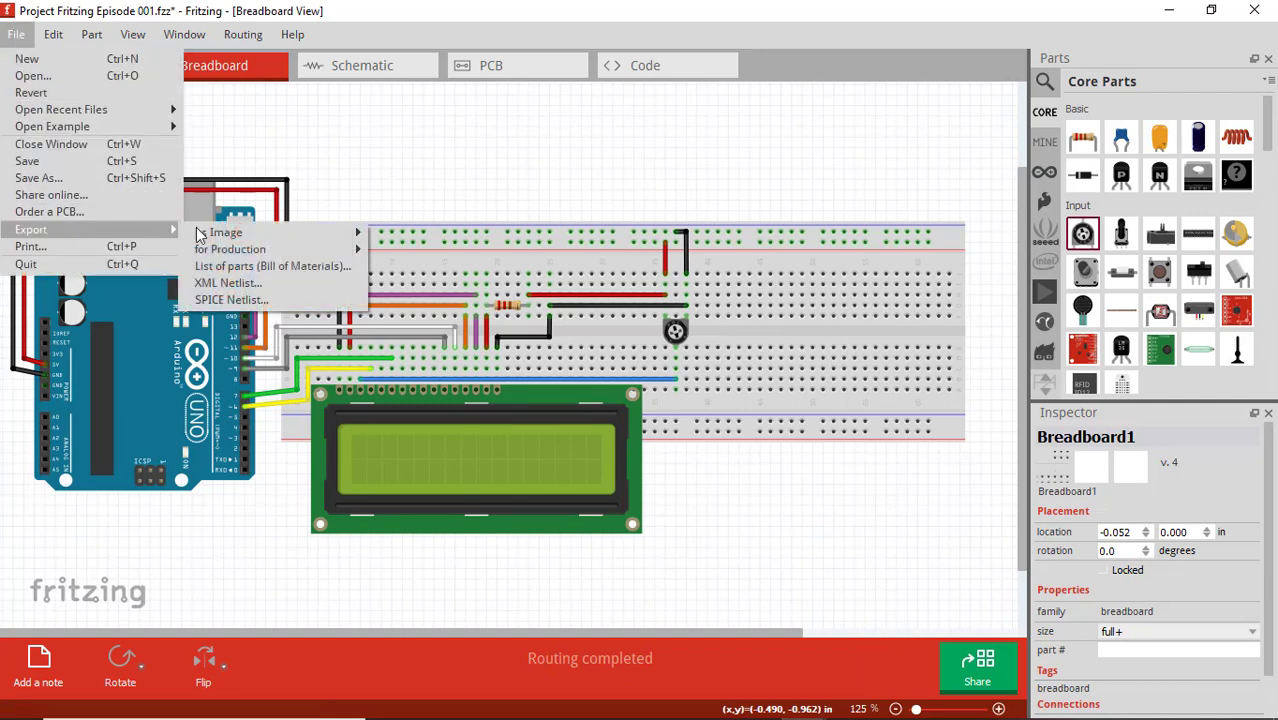
pyautogui.moveTo(217, 235)
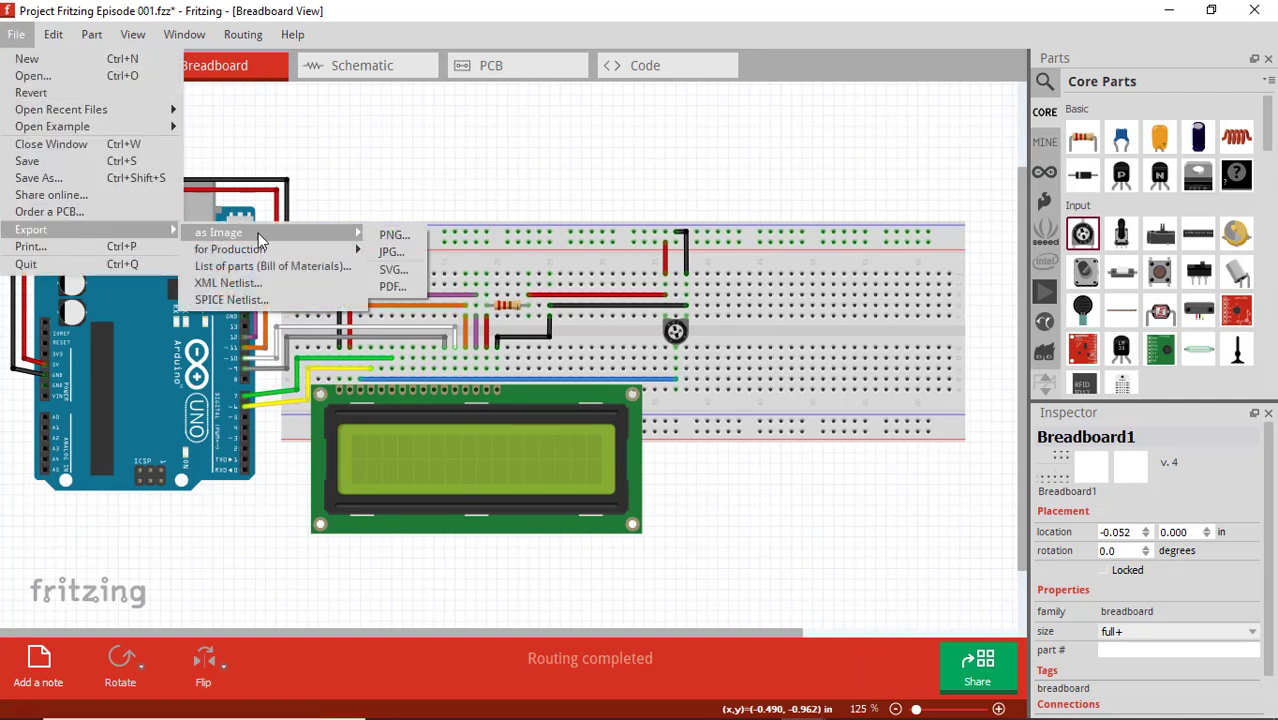
pyautogui.click(390, 287)
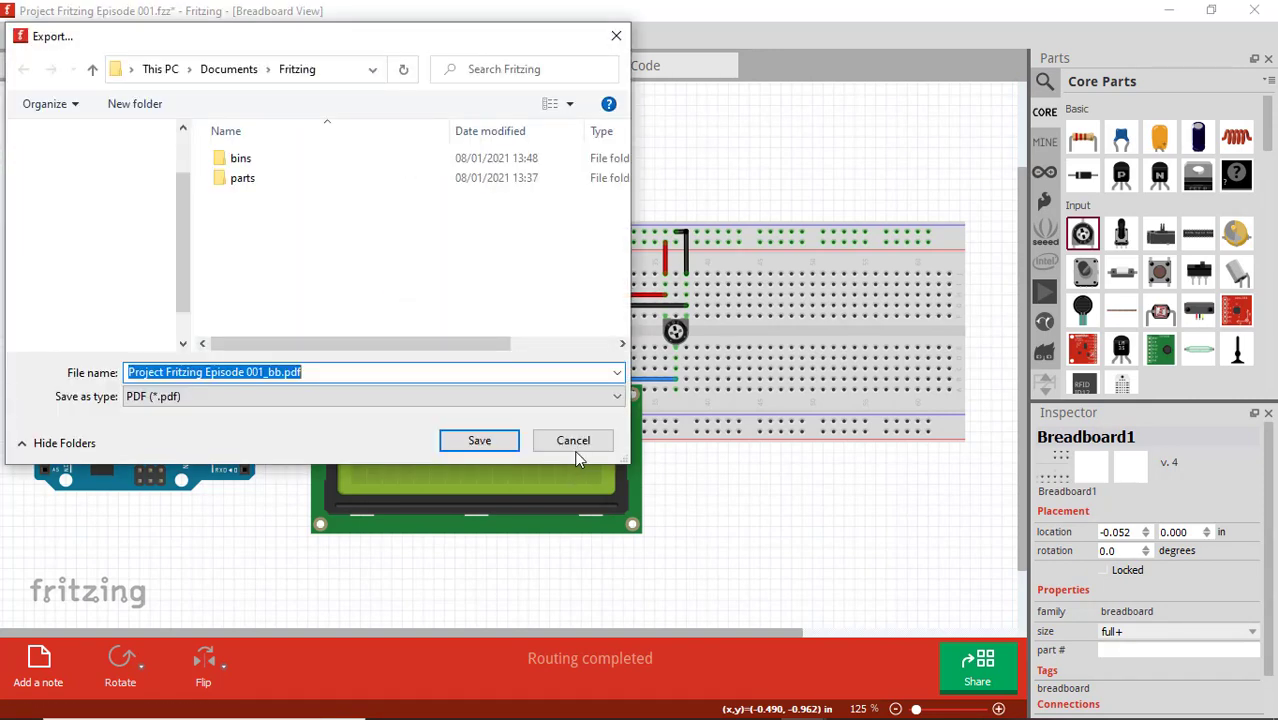
pyautogui.click(573, 442)
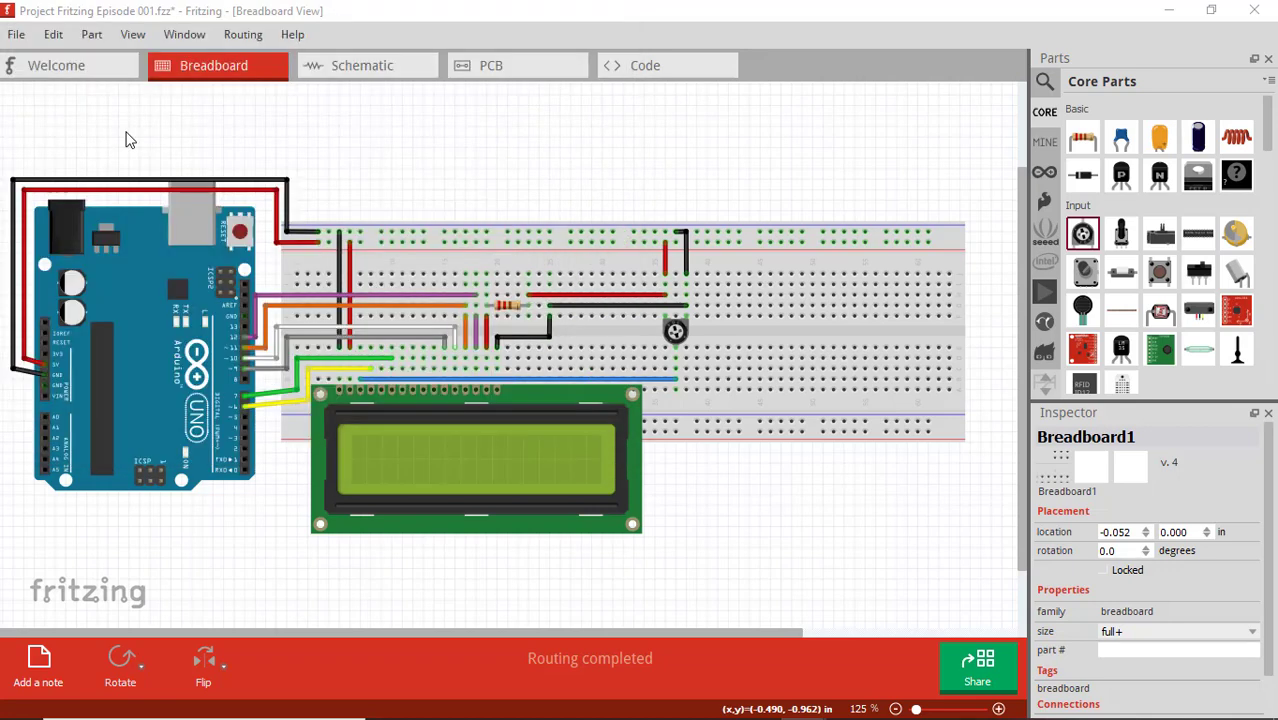
# Step: Export the breadboard view as a PDF in the Fritzing folder, named "File Breadboard" followed by the author's first name
pyautogui.click(17, 36)
pyautogui.moveTo(58, 234)
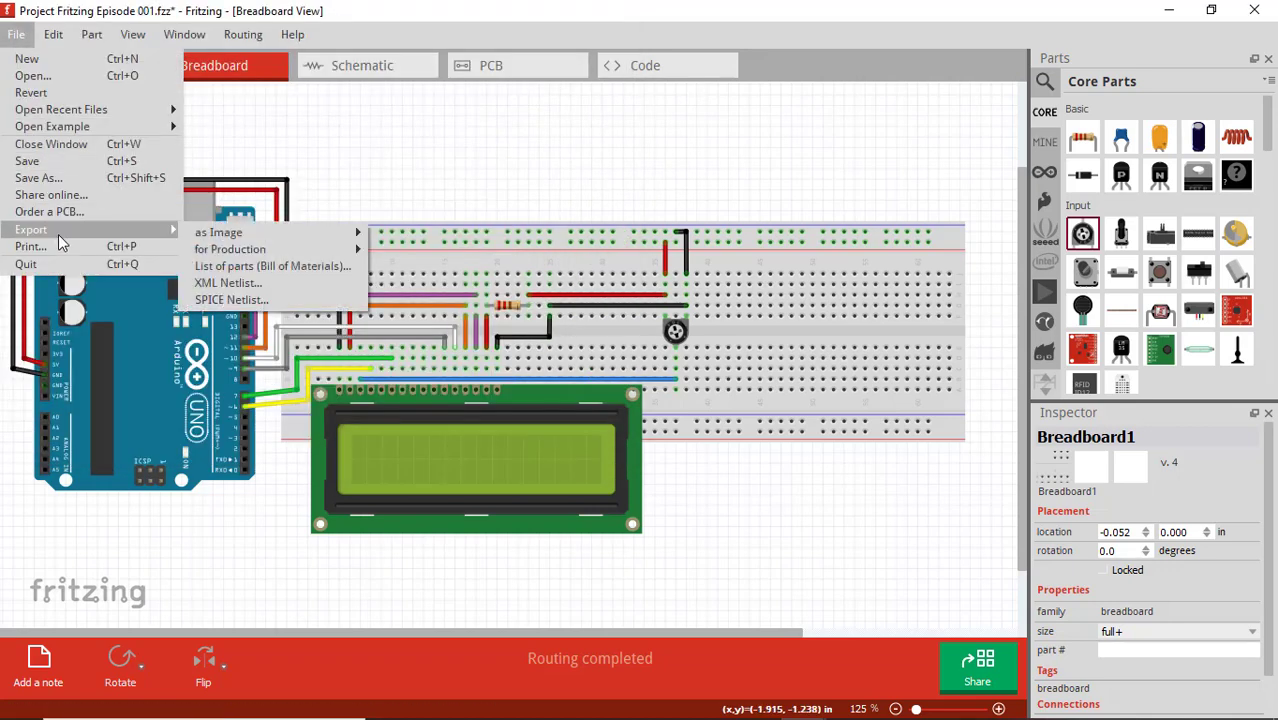
pyautogui.moveTo(290, 236)
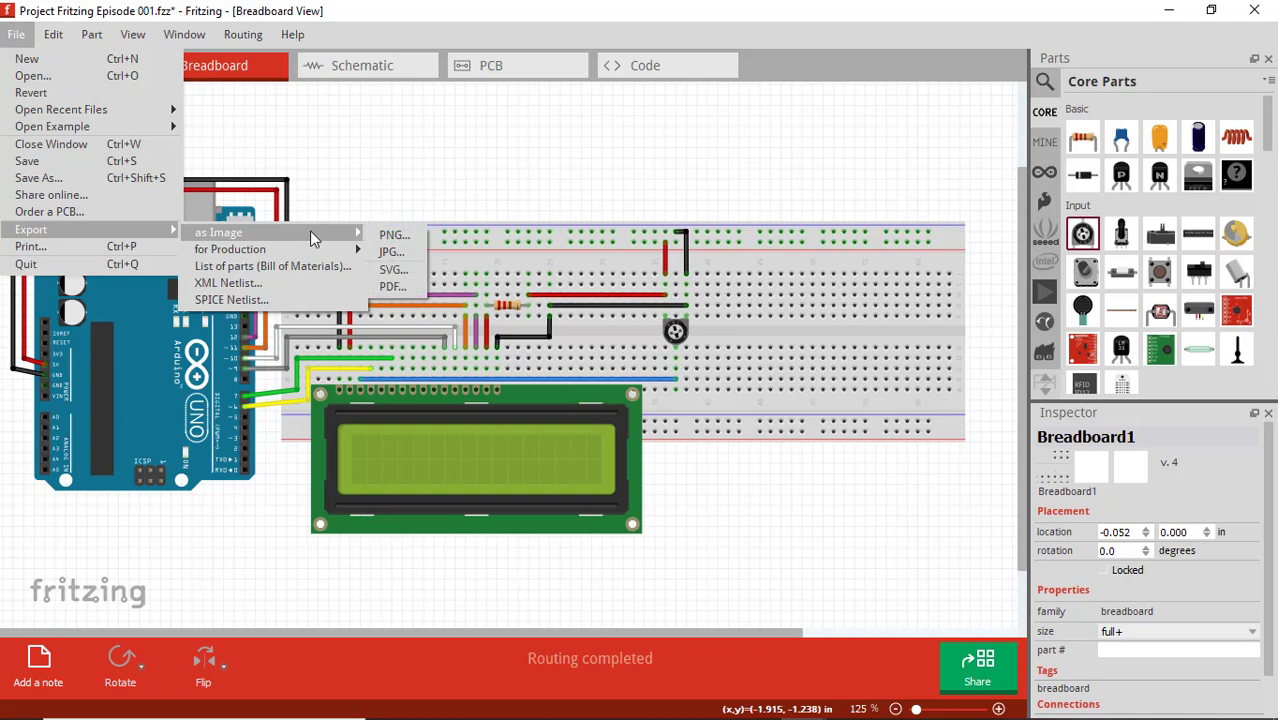
pyautogui.click(393, 287)
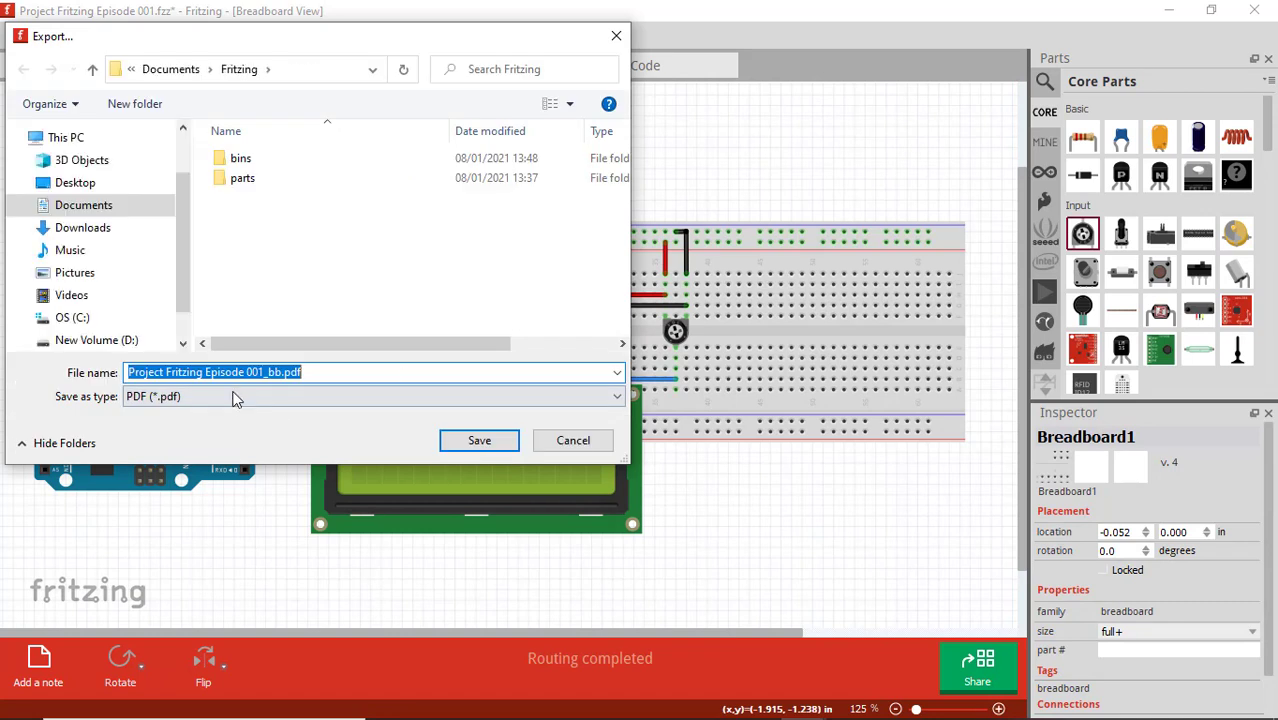
pyautogui.click(281, 371)
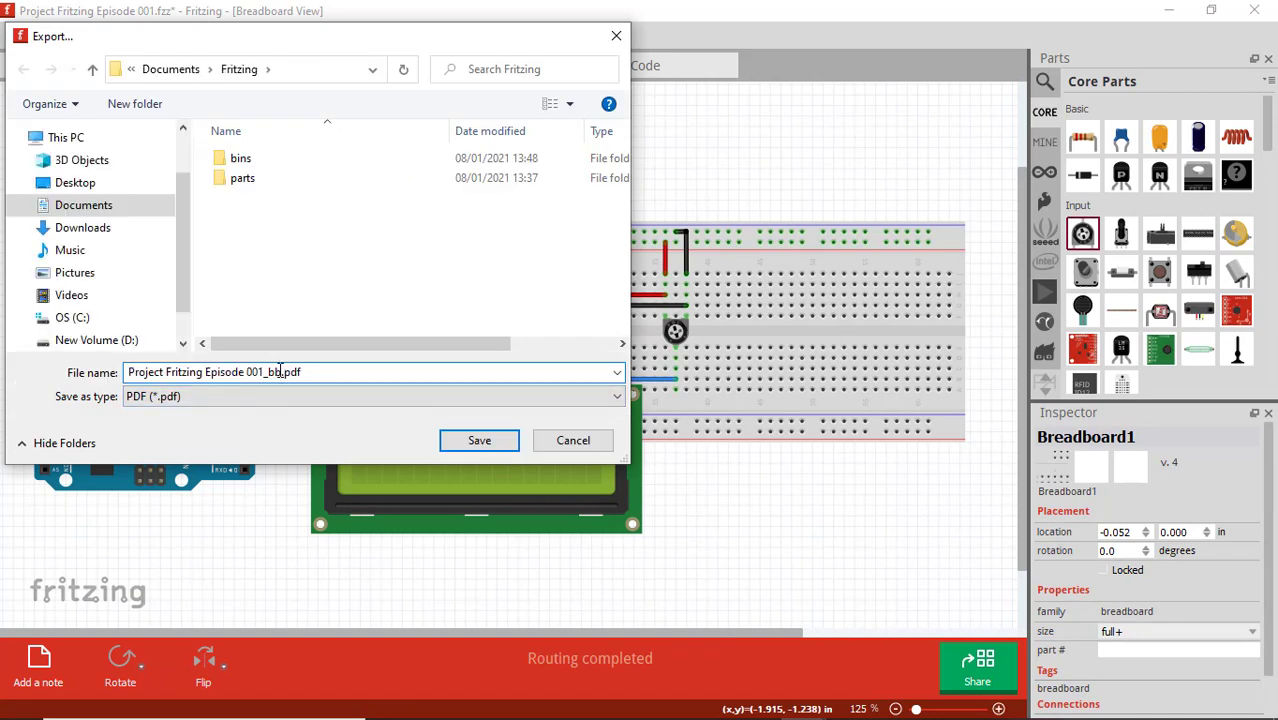
pyautogui.moveTo(281, 371); pyautogui.dragTo(116, 371)
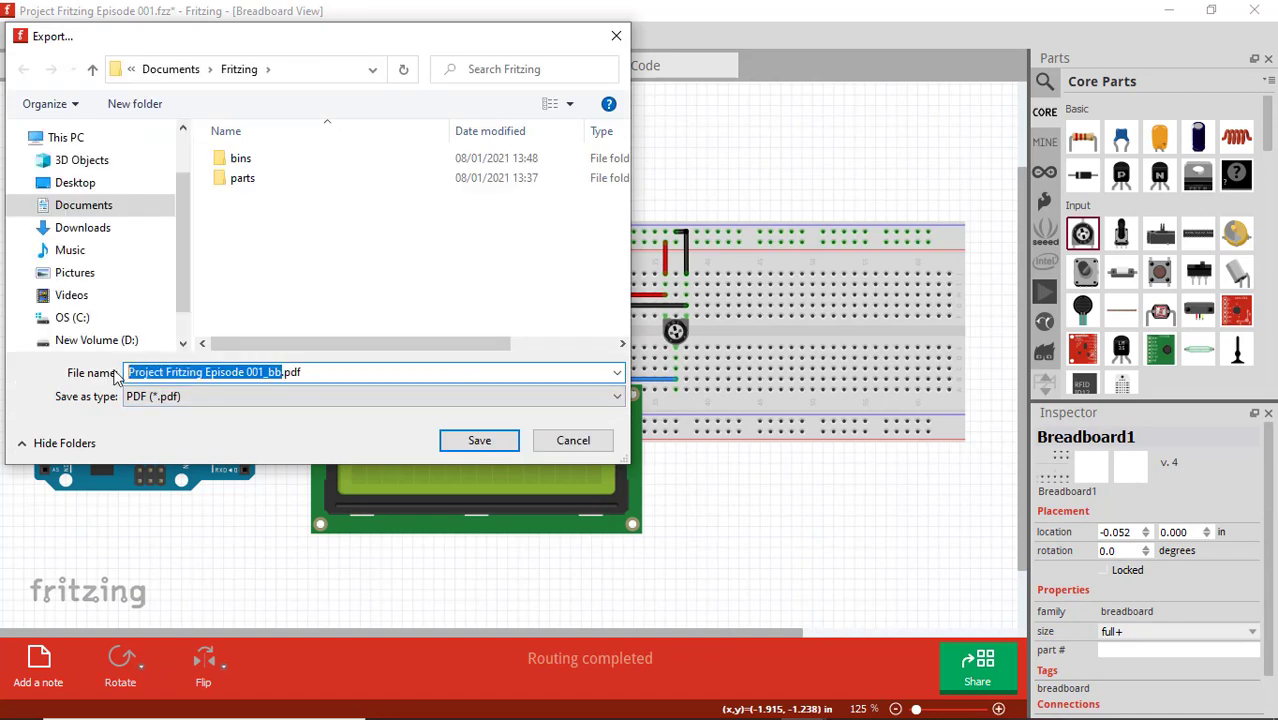
pyautogui.write('Bre')
pyautogui.press('BackSpace')
pyautogui.press('BackSpace')
pyautogui.press('BackSpace')
pyautogui.write('File Breadboard dinan')
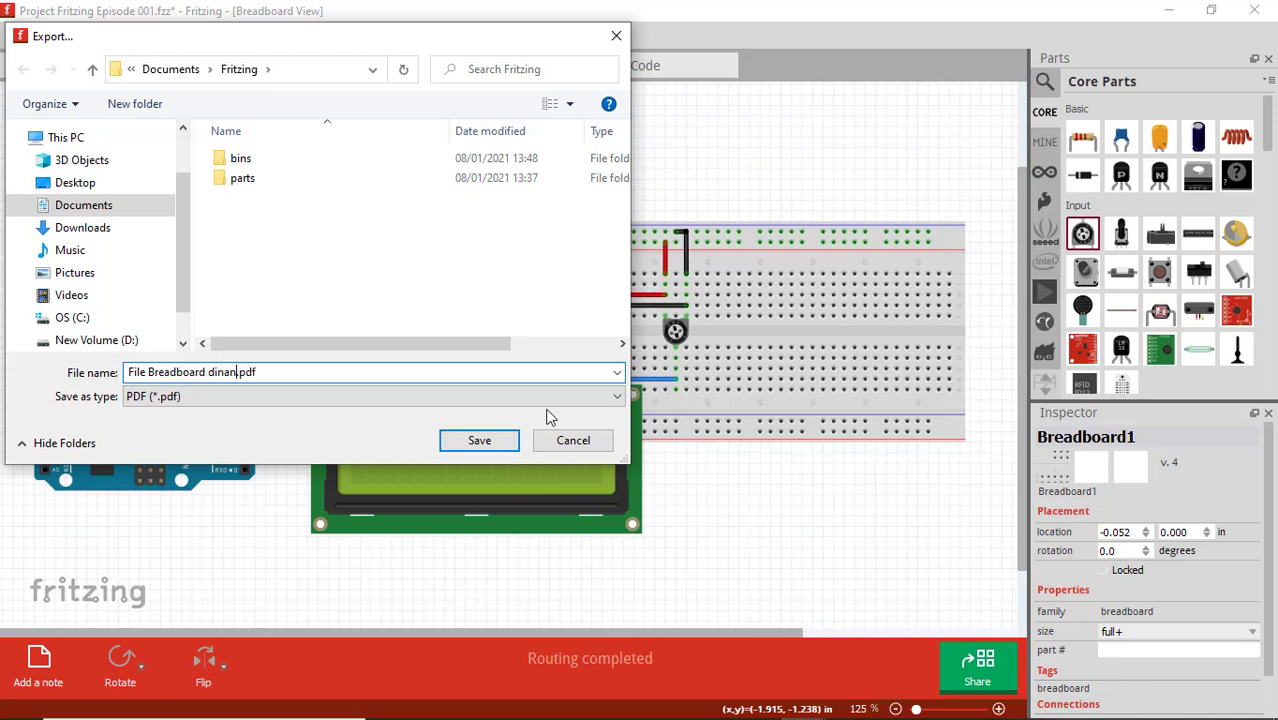
pyautogui.click(479, 441)
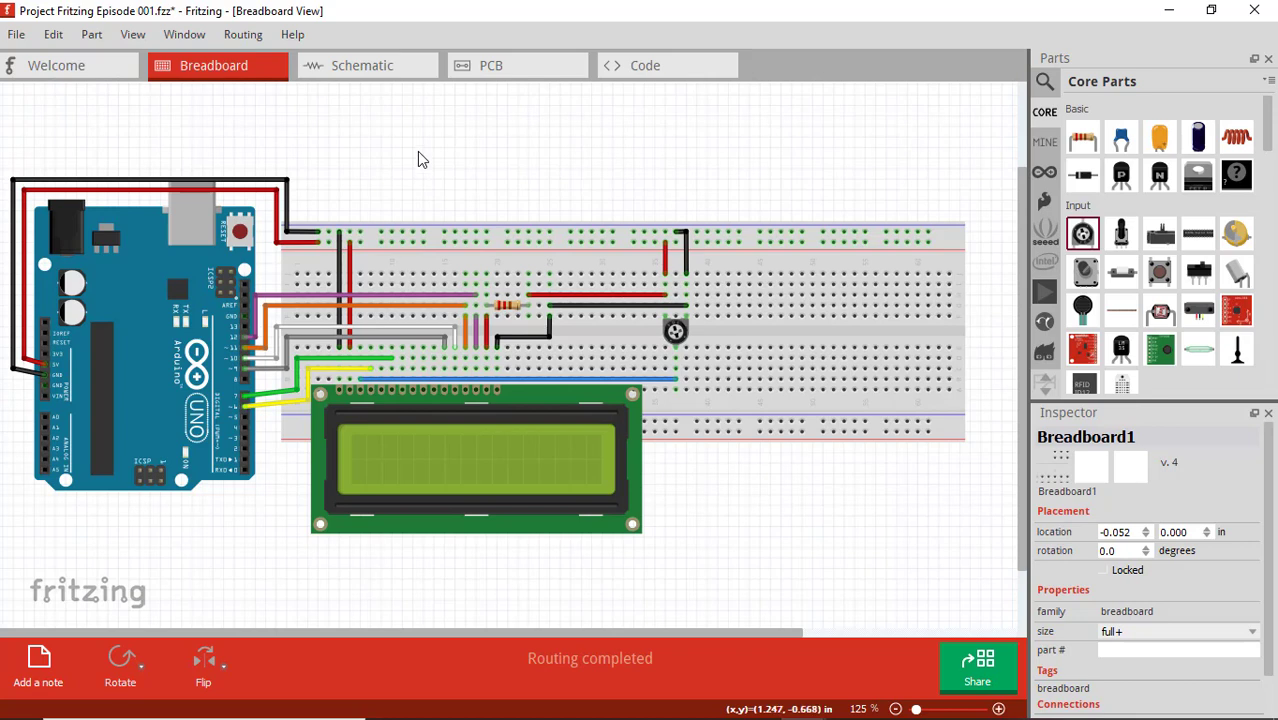
# Step: Start printing the code view and set the Microsoft Print to PDF preferences to Landscape orientation and A4 paper
pyautogui.click(648, 68)
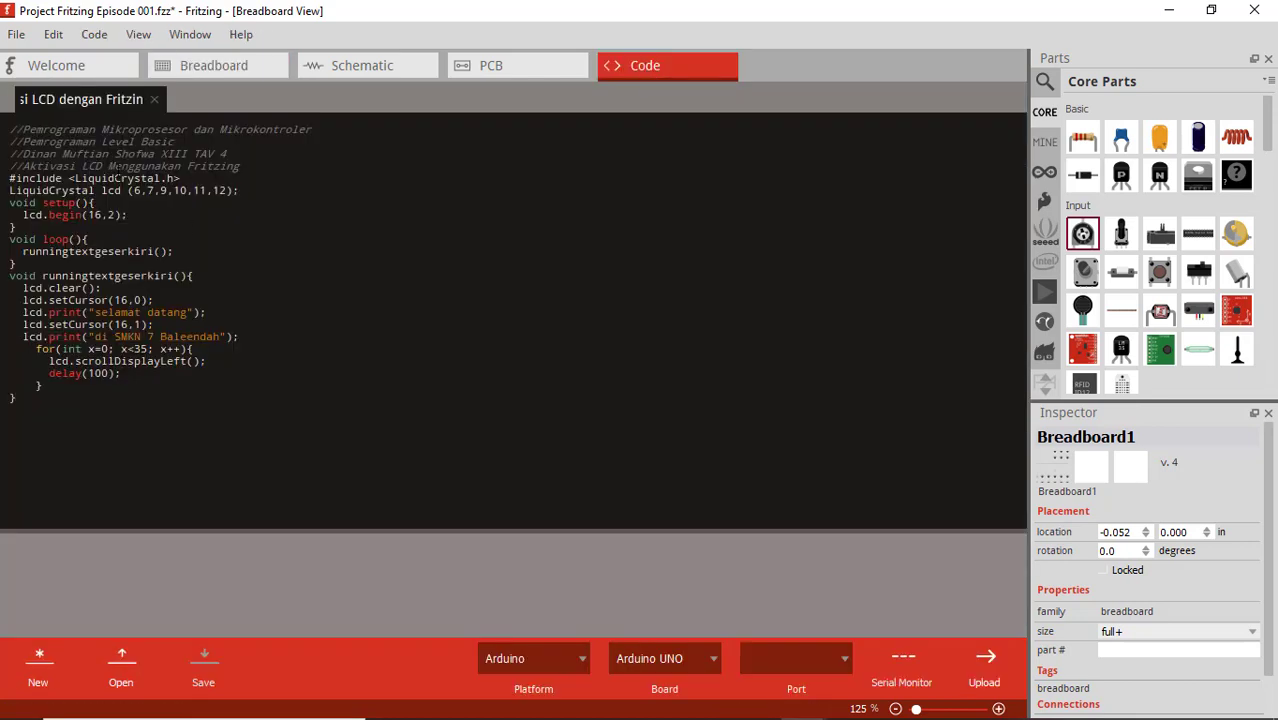
pyautogui.click(14, 36)
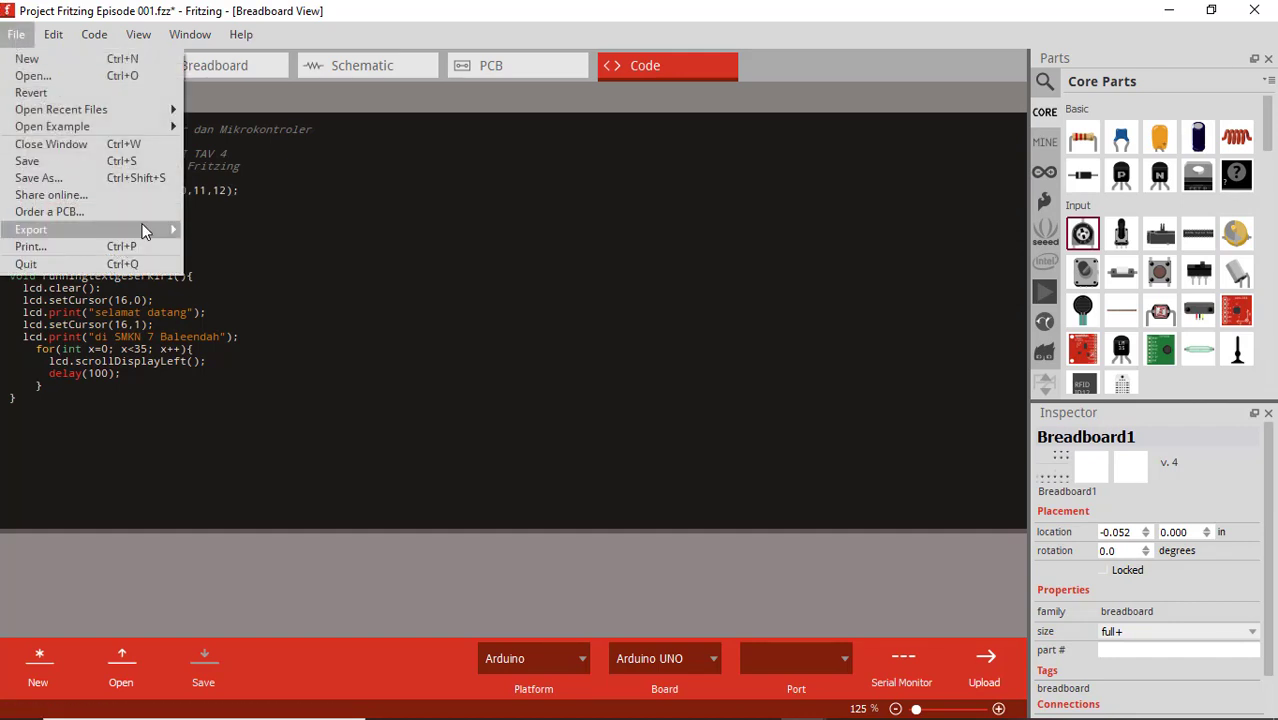
pyautogui.moveTo(146, 231)
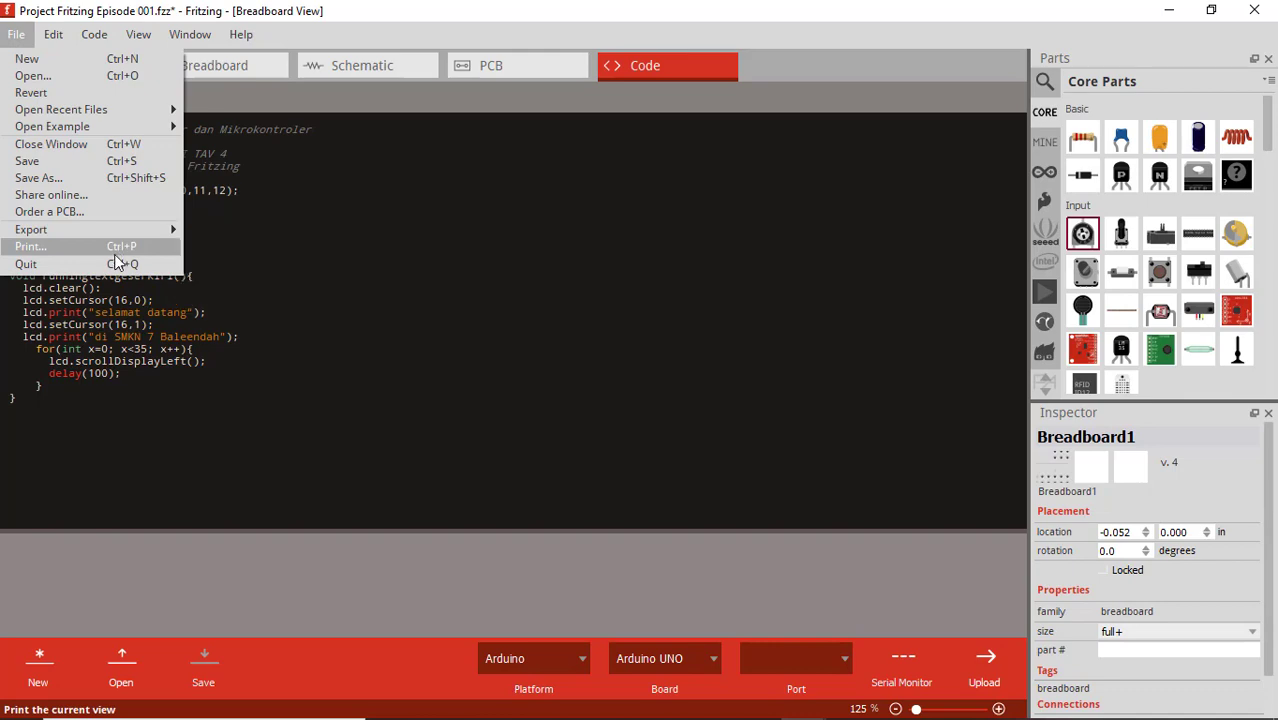
pyautogui.press('Escape')
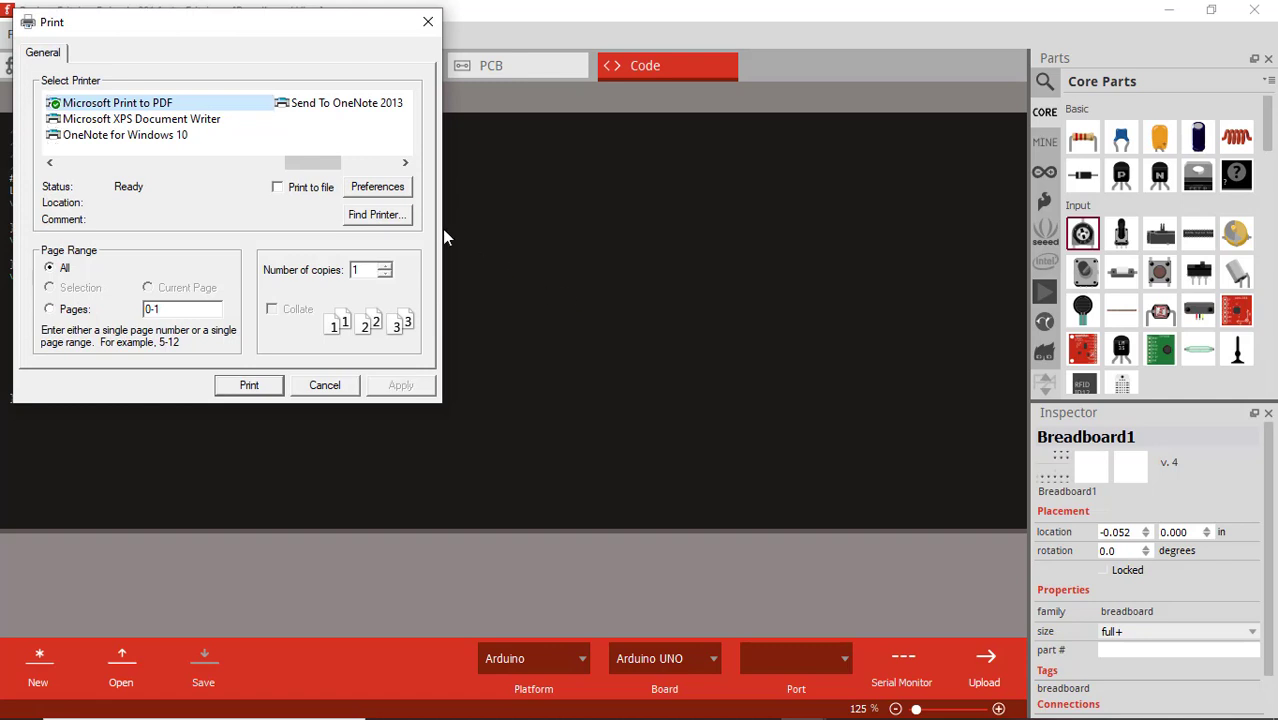
pyautogui.moveTo(295, 165)
pyautogui.mouseDown()
pyautogui.moveTo(85, 165)
pyautogui.moveTo(310, 161)
pyautogui.mouseUp()
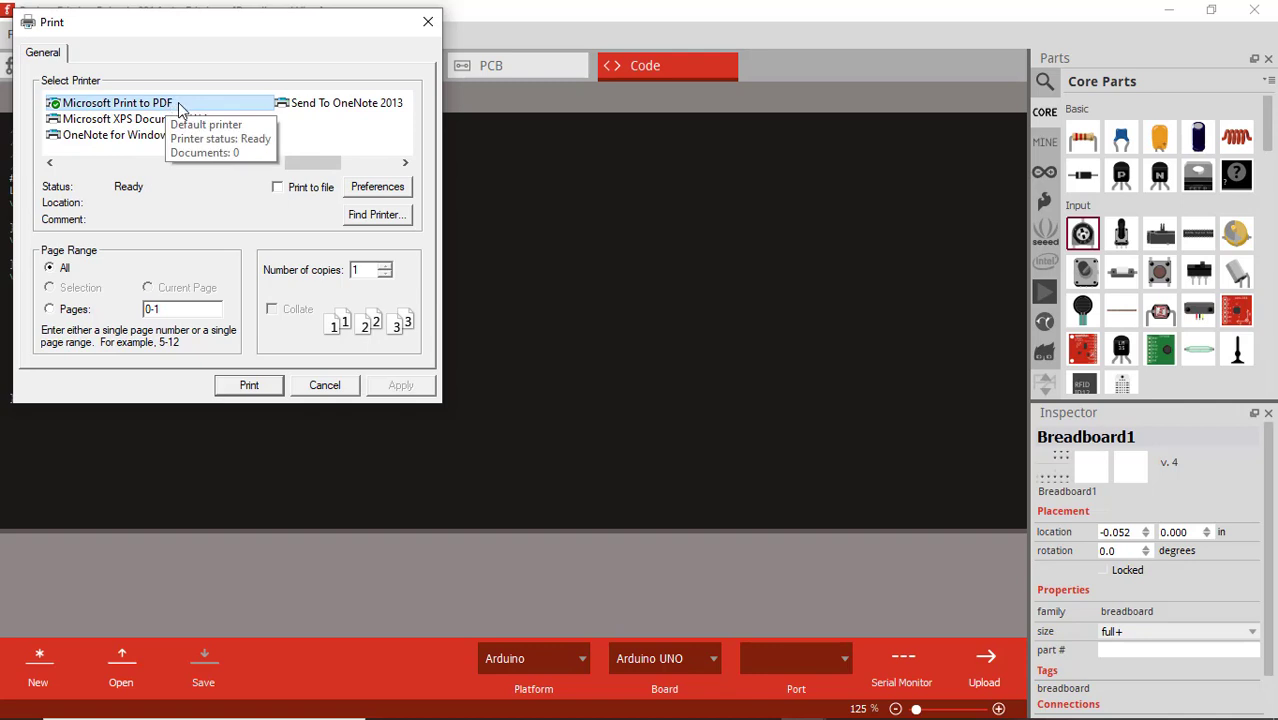
pyautogui.click(388, 190)
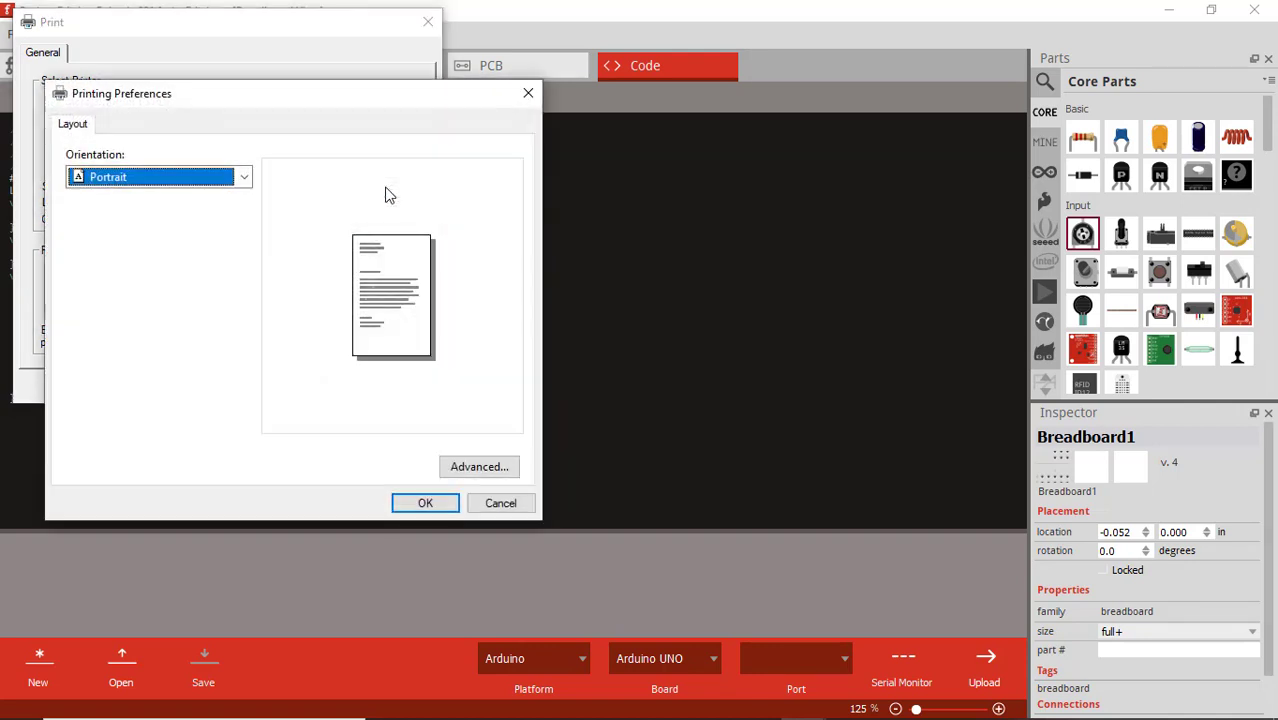
pyautogui.click(243, 177)
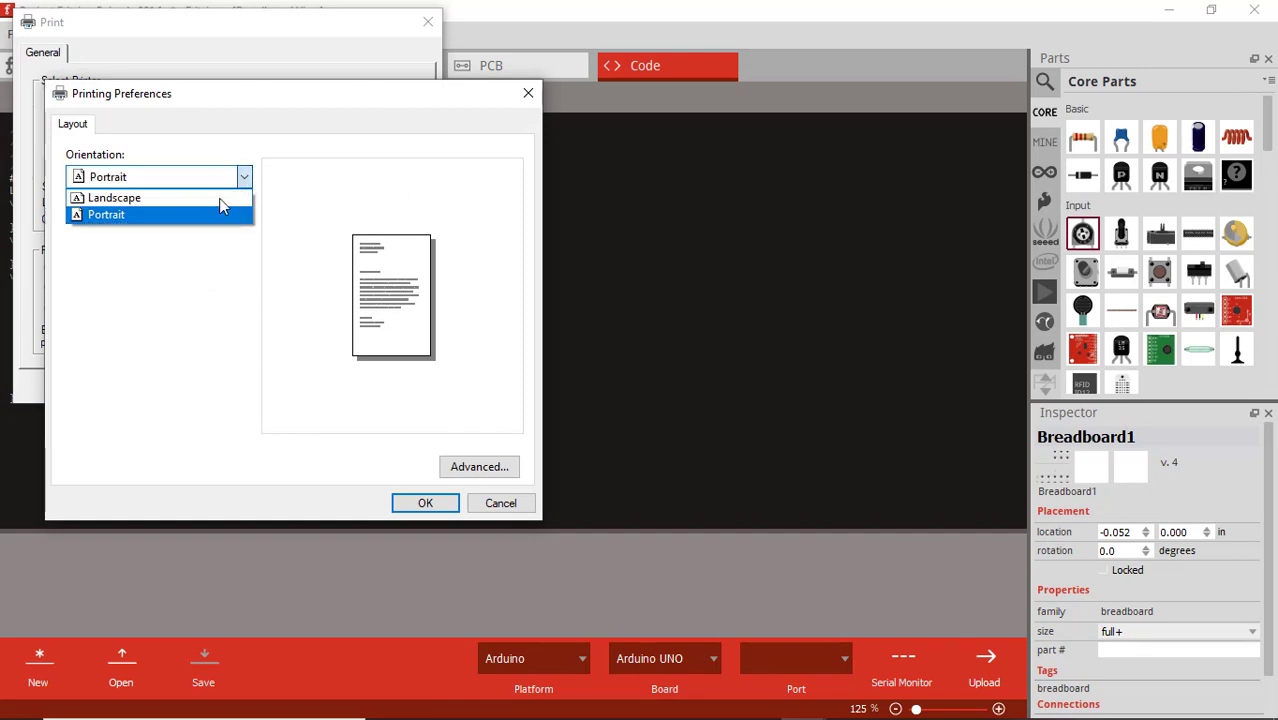
pyautogui.click(218, 198)
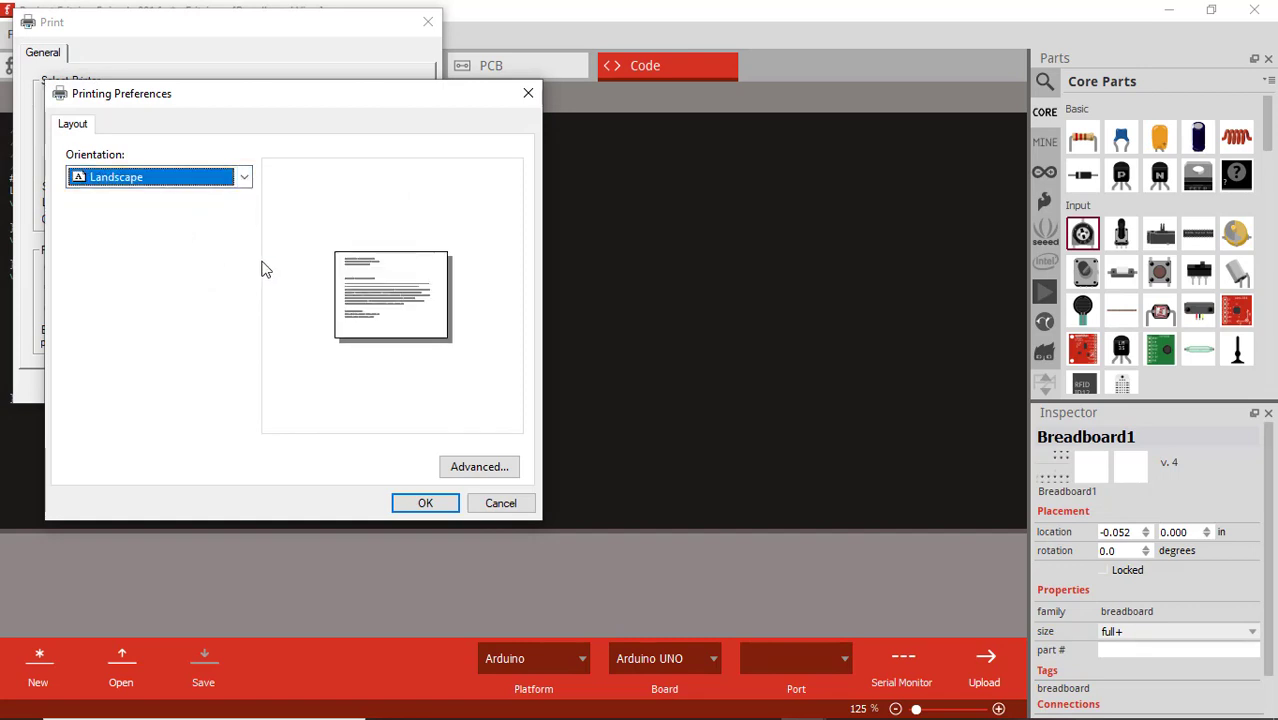
pyautogui.click(476, 468)
pyautogui.click(285, 217)
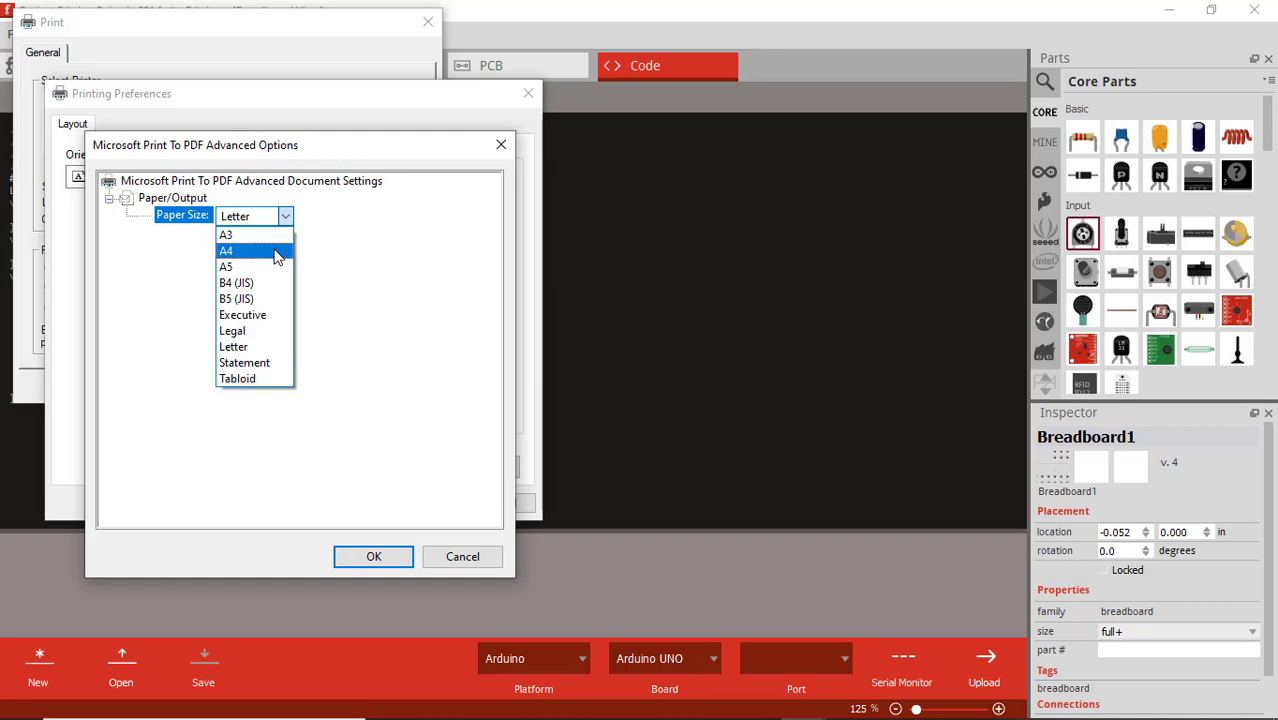
pyautogui.click(276, 252)
pyautogui.click(374, 550)
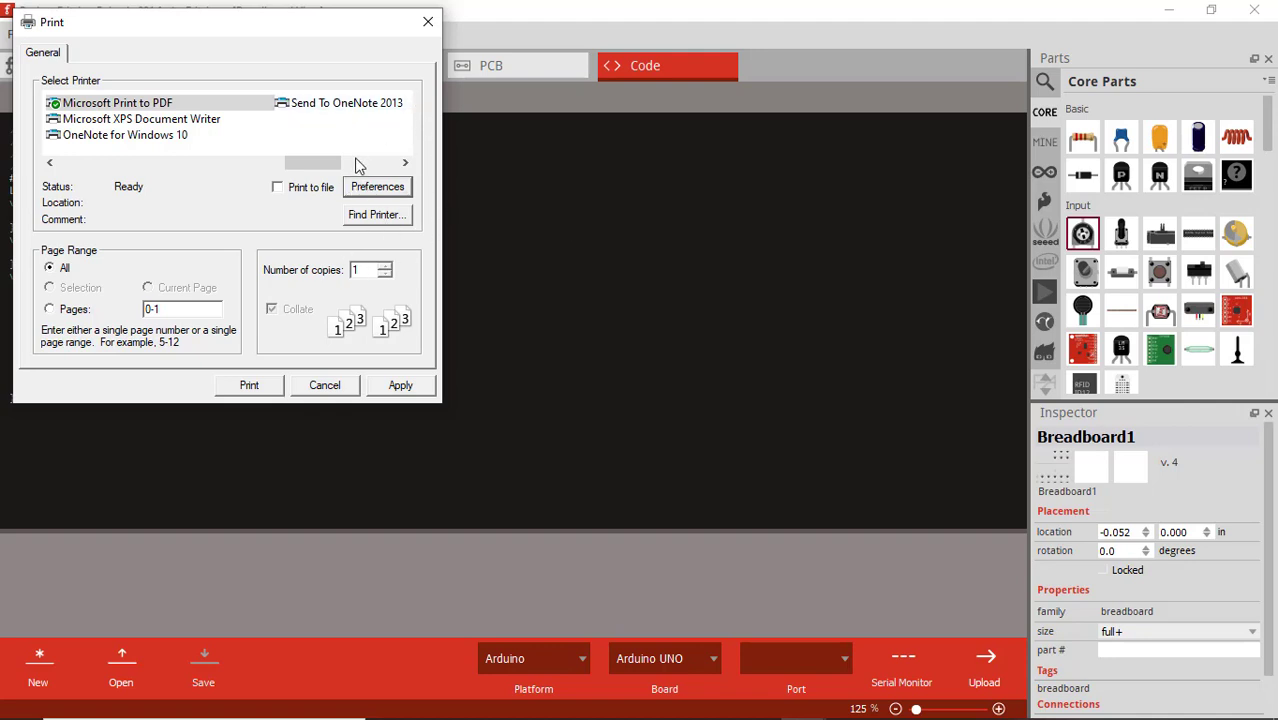
# Step: Print the code view with Microsoft Print to PDF into the Fritzing folder, named "File Program" followed by the author's first name
pyautogui.click(195, 105)
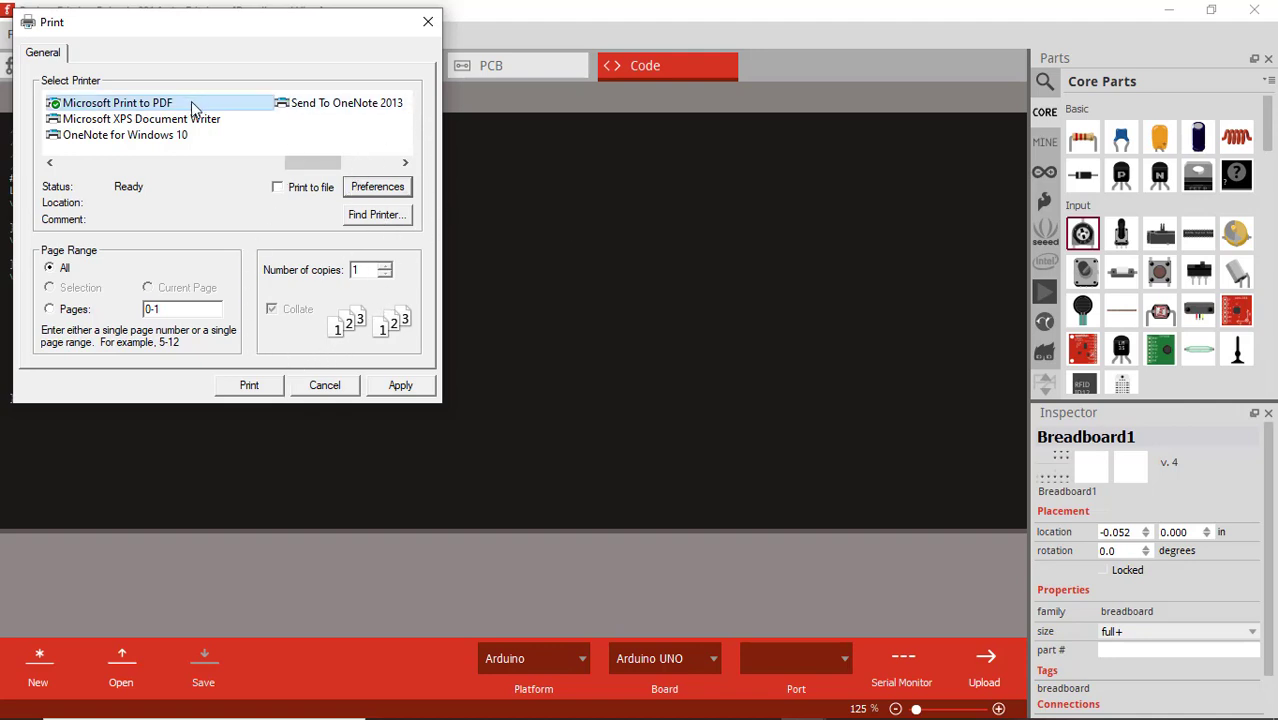
pyautogui.click(250, 385)
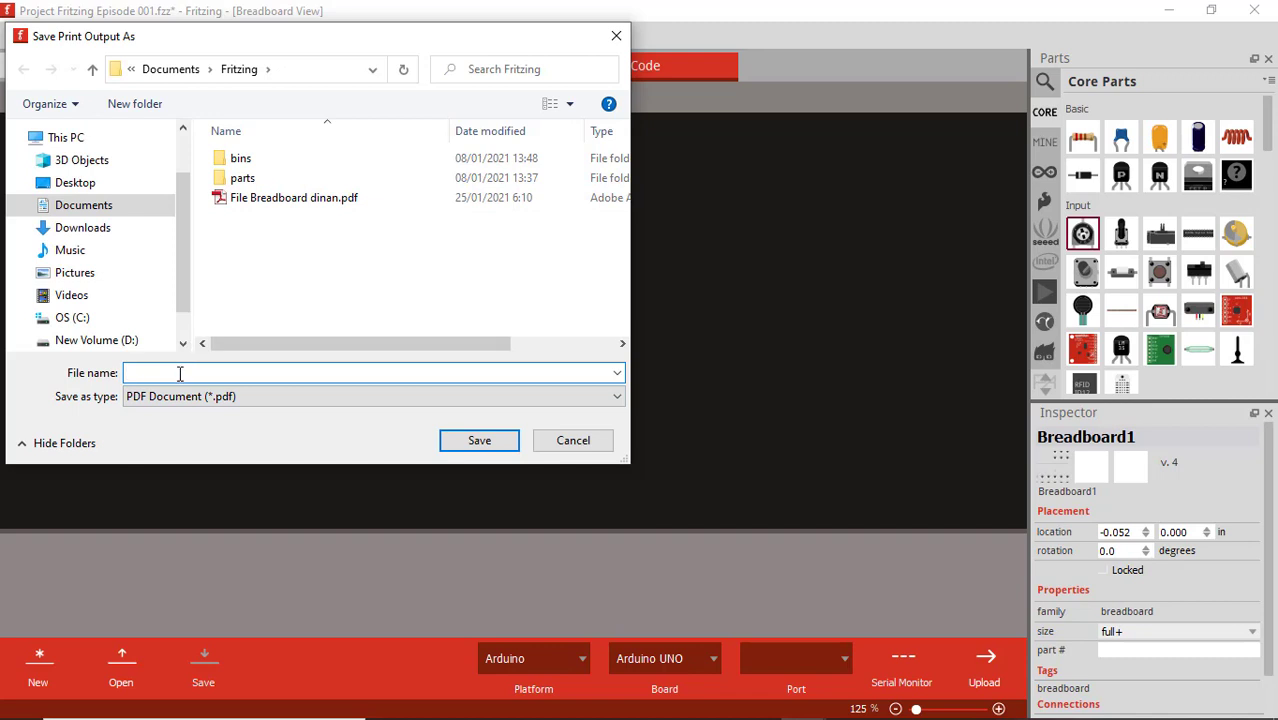
pyautogui.write('File Program dinan')
pyautogui.click(476, 443)
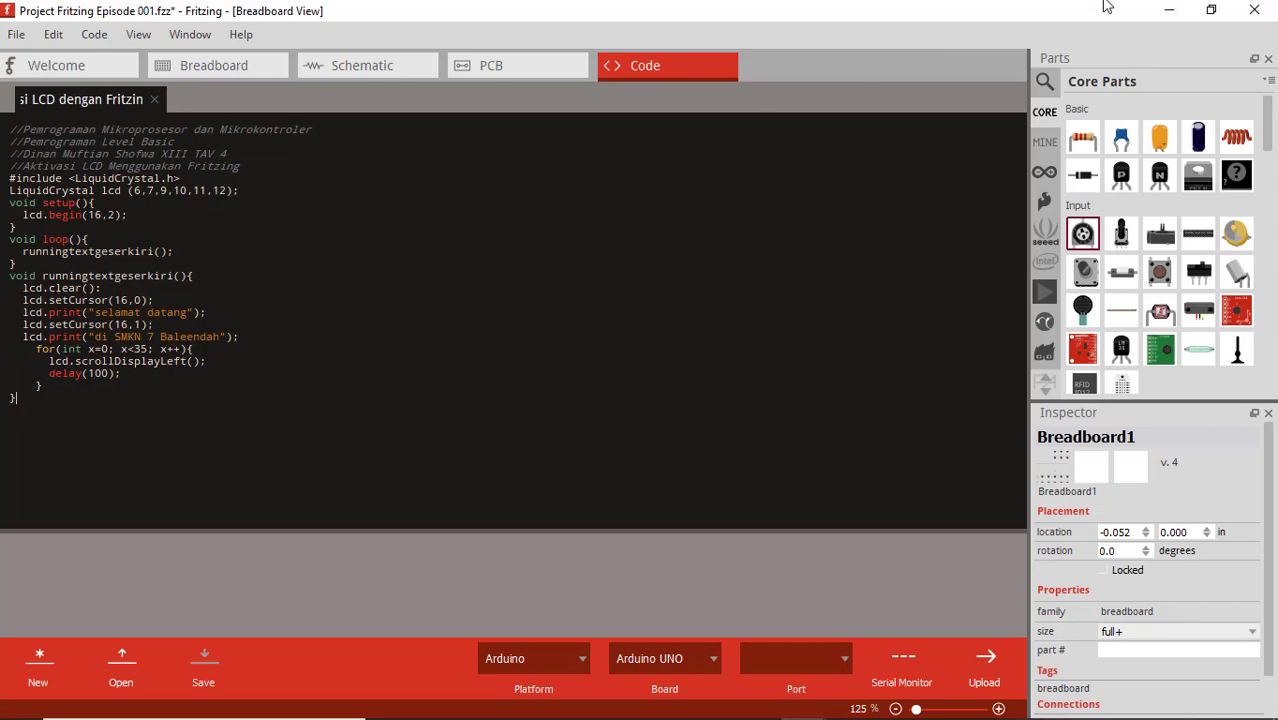
# Step: Switch to Chrome and search Google for "pdf join" in a new tab
pyautogui.click(1170, 10)
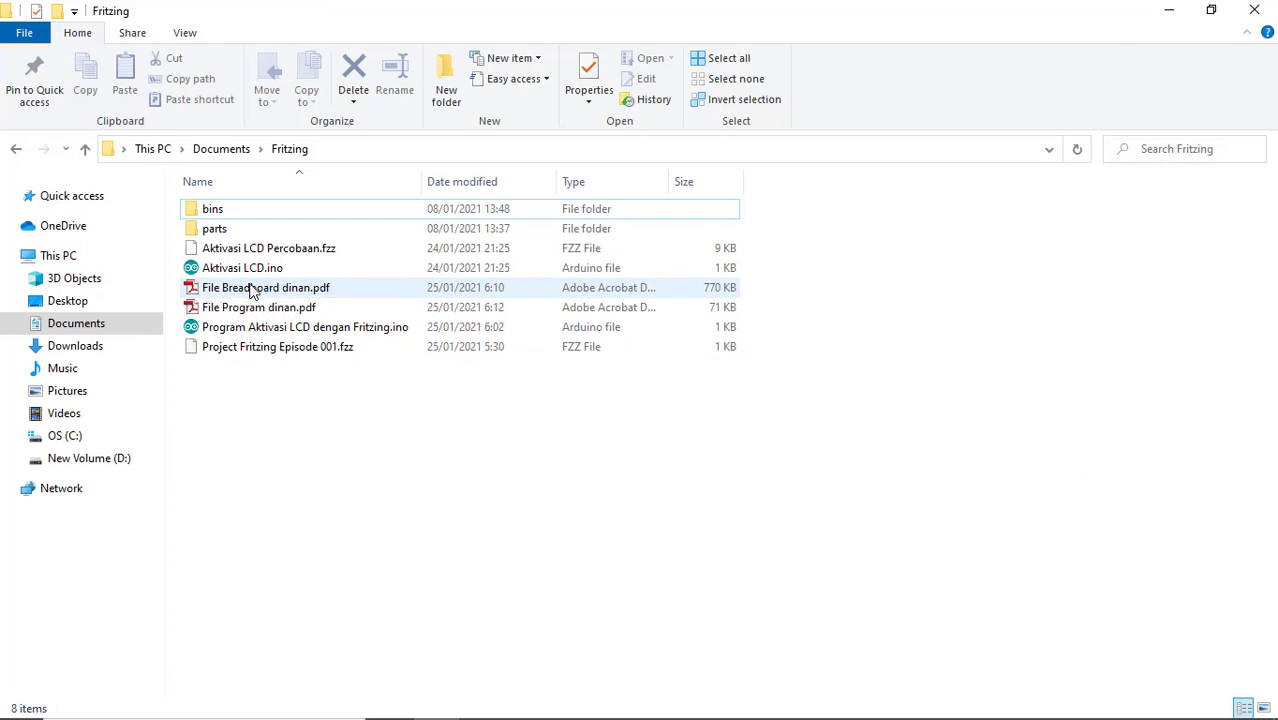
pyautogui.click(1176, 11)
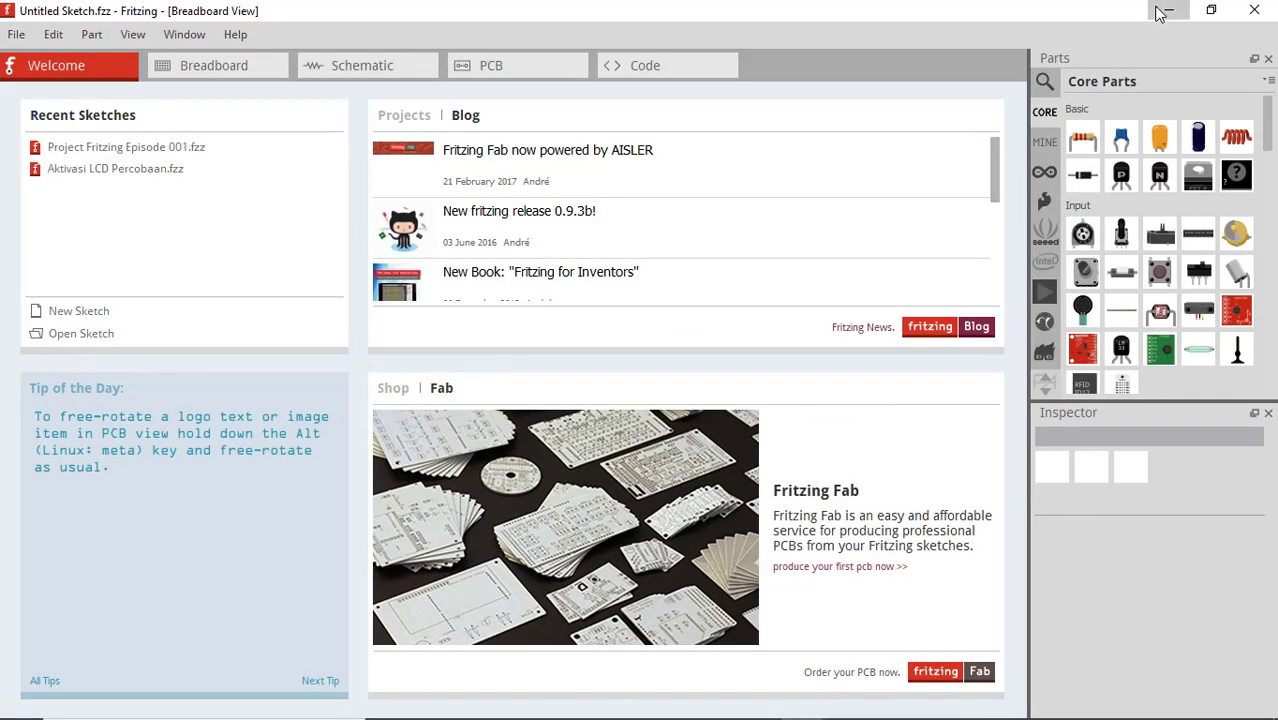
pyautogui.click(1170, 10)
pyautogui.click(758, 702)
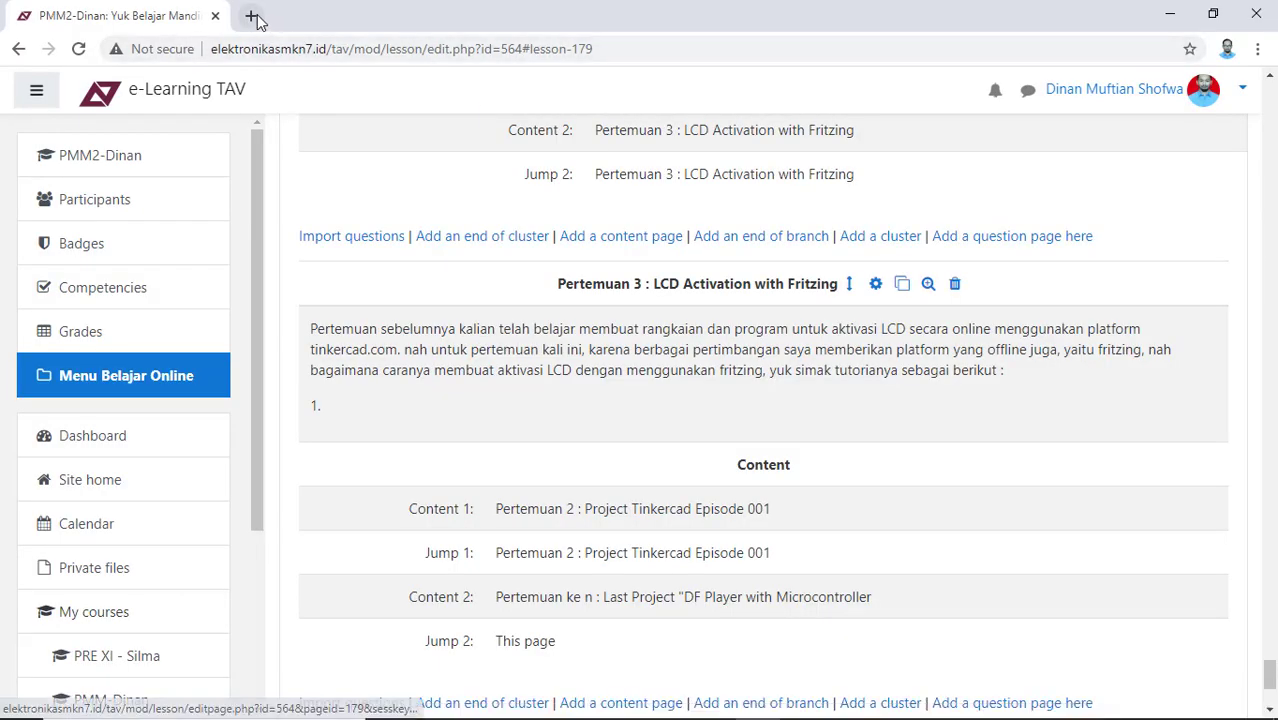
pyautogui.click(250, 15)
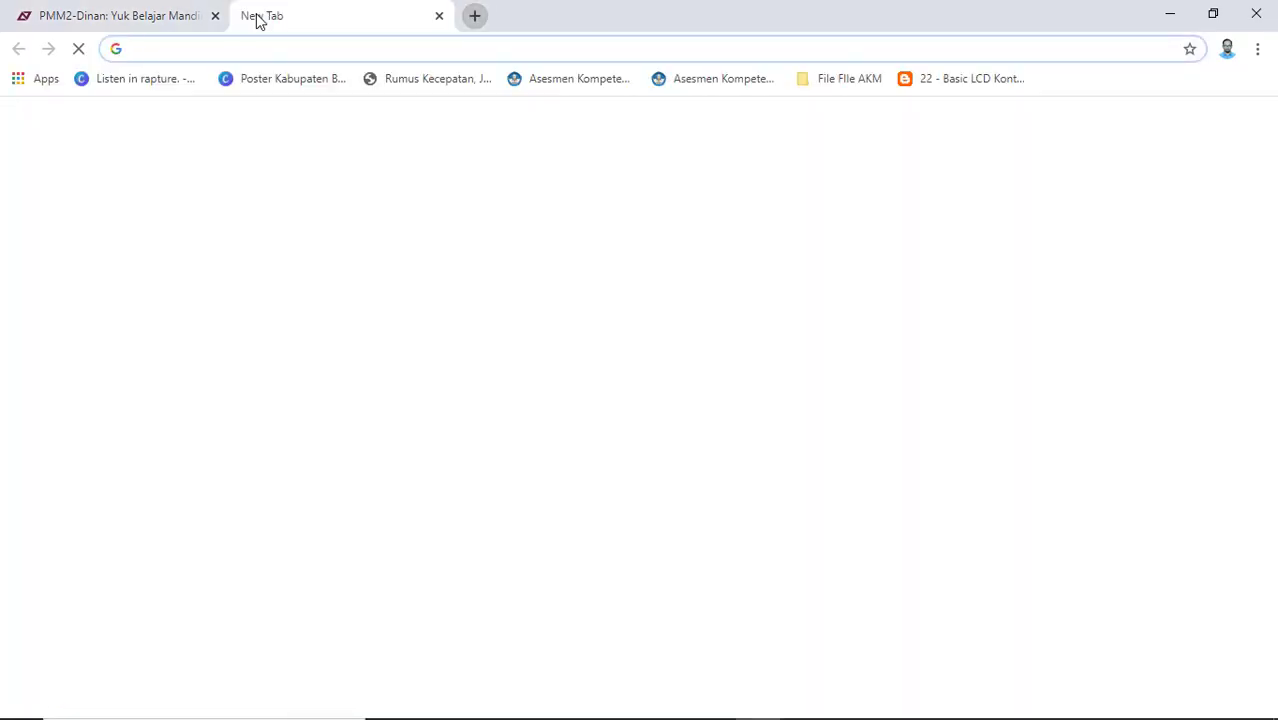
pyautogui.write('pdf ')
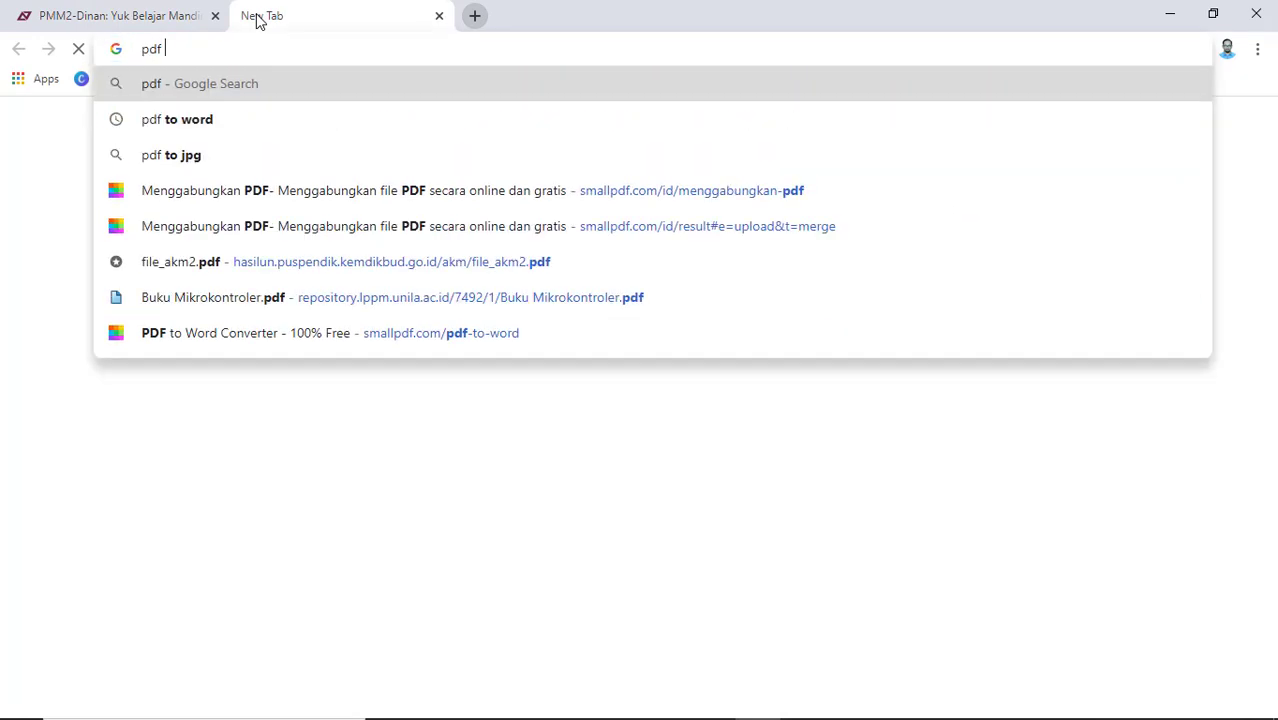
pyautogui.write('join')
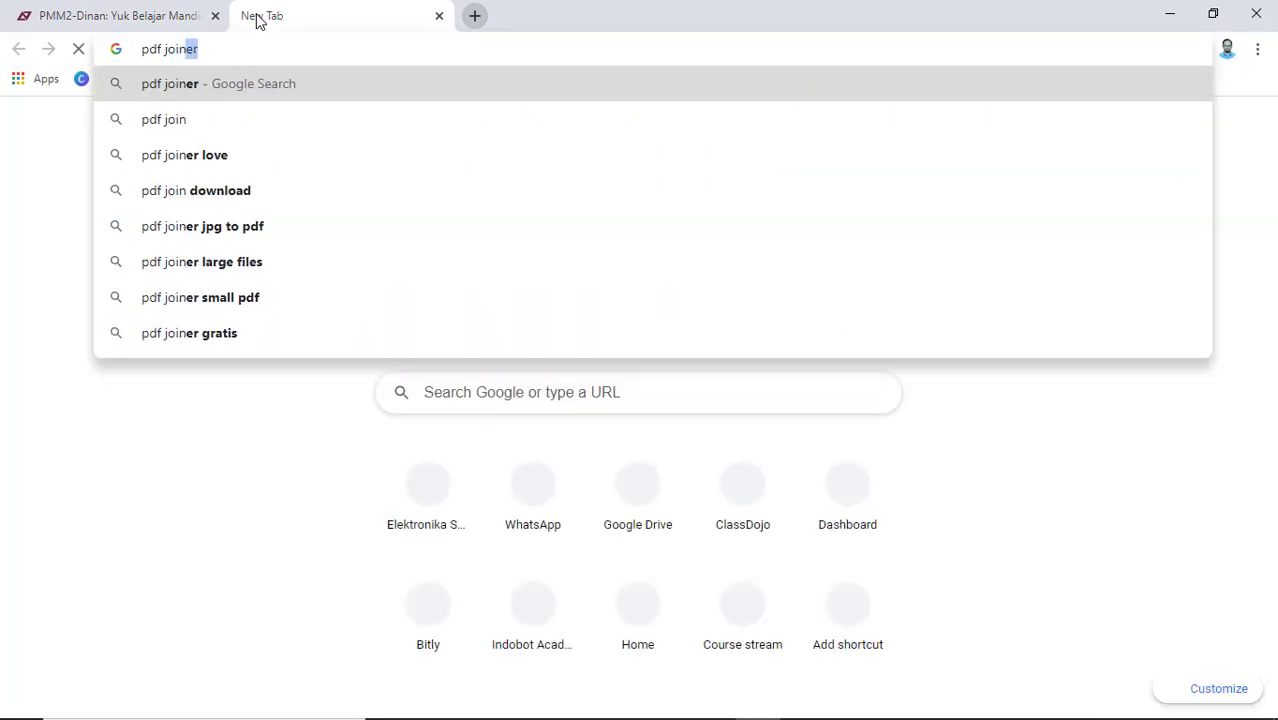
pyautogui.click(216, 121)
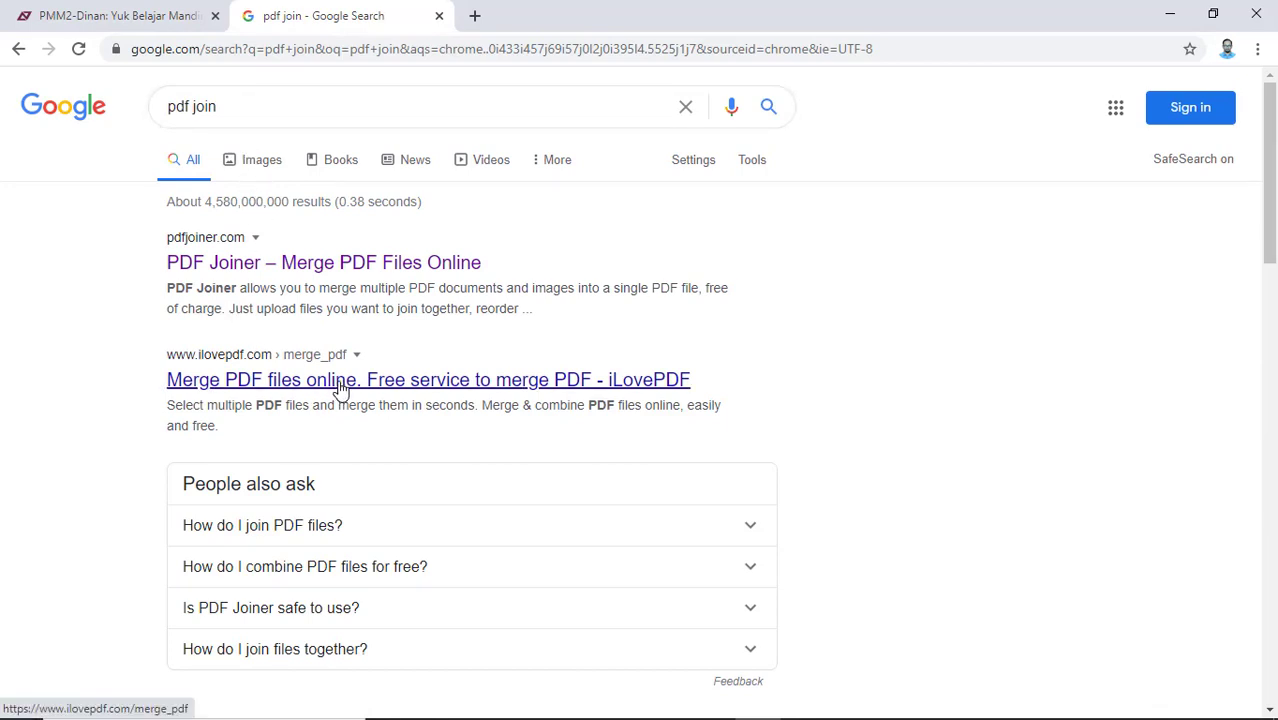
# Step: Open the Smallpdf article "PDF Joiner - Join PDF Files Online for Free" from the search results and skim it
pyautogui.scroll(-3, 337, 287)
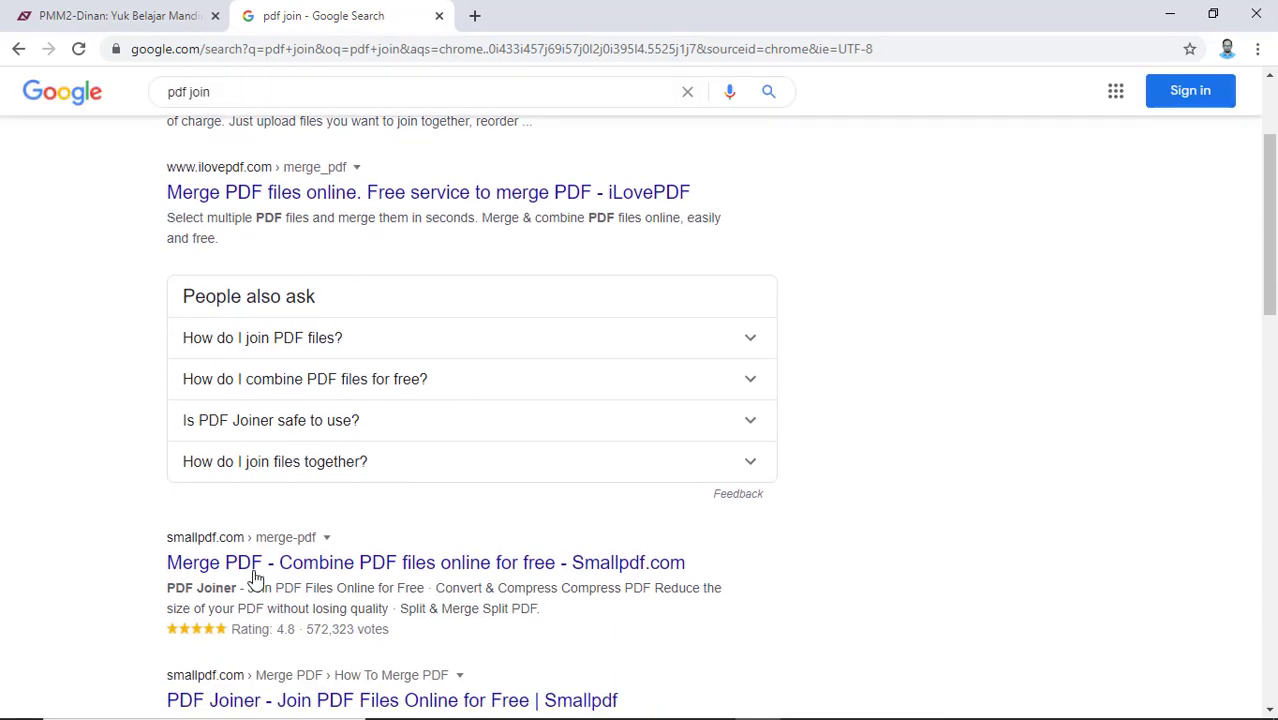
pyautogui.scroll(2, 300, 300)
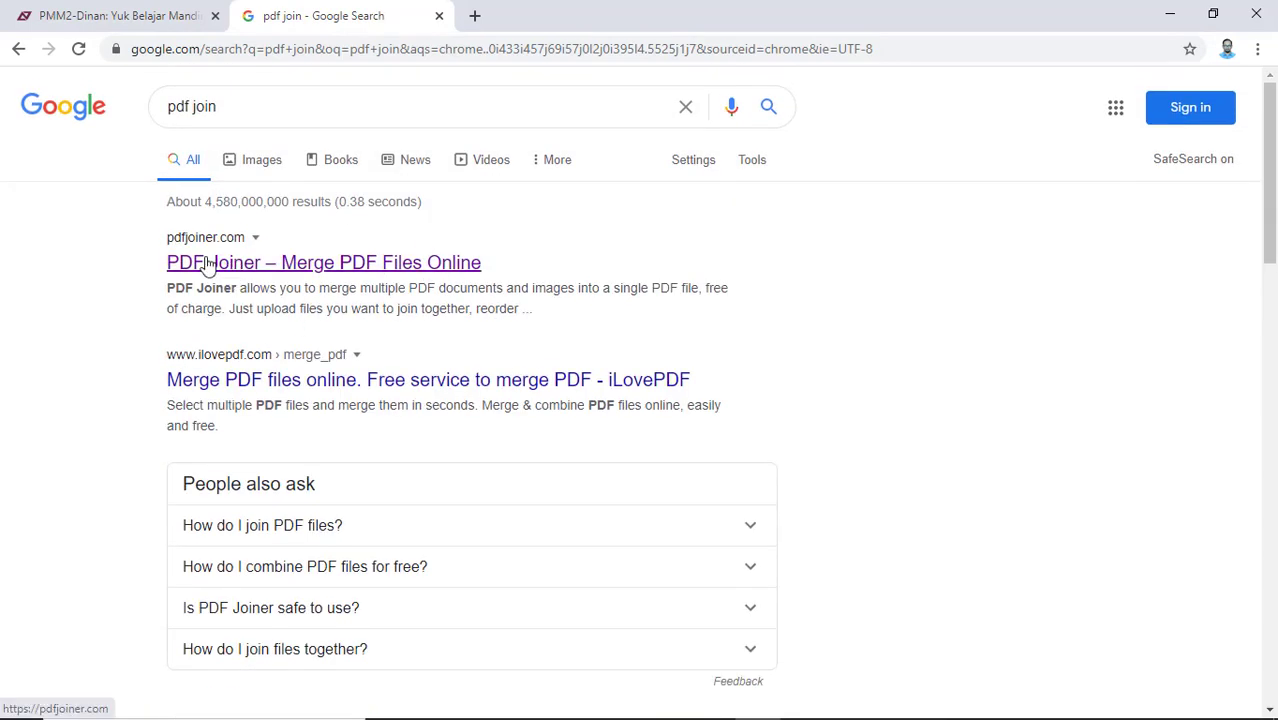
pyautogui.scroll(-3, 290, 340)
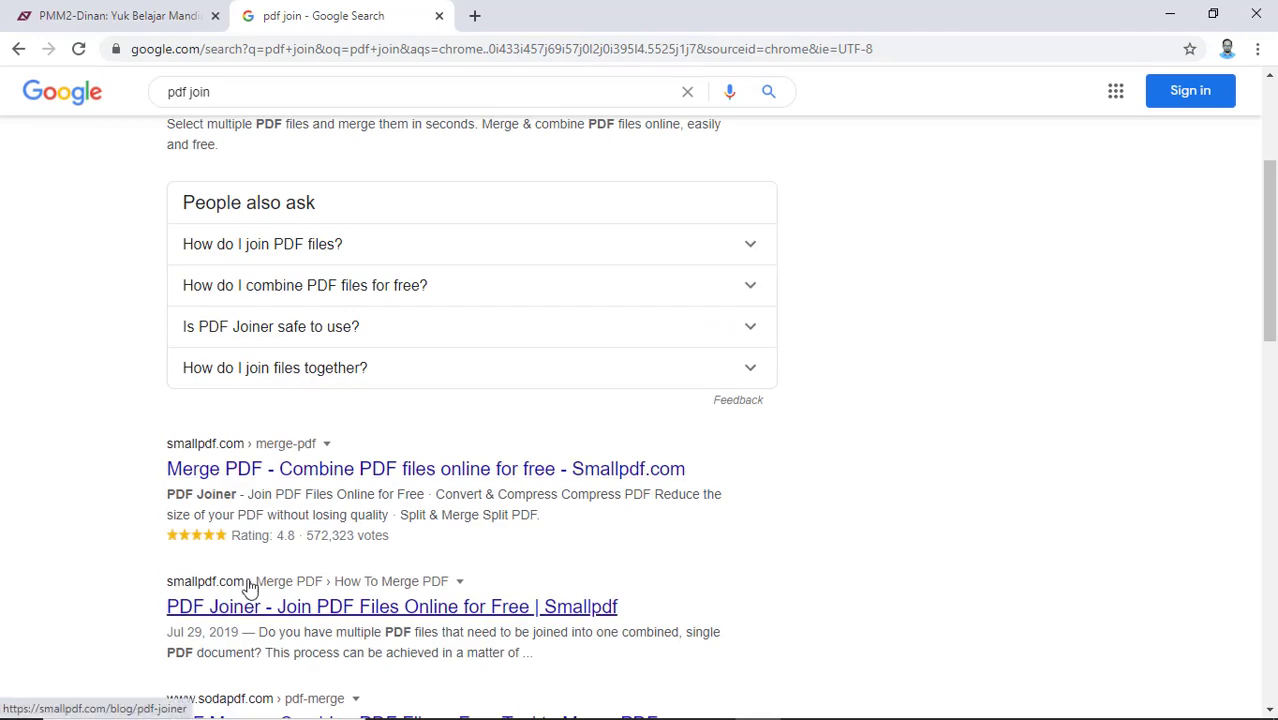
pyautogui.scroll(-2, 240, 590)
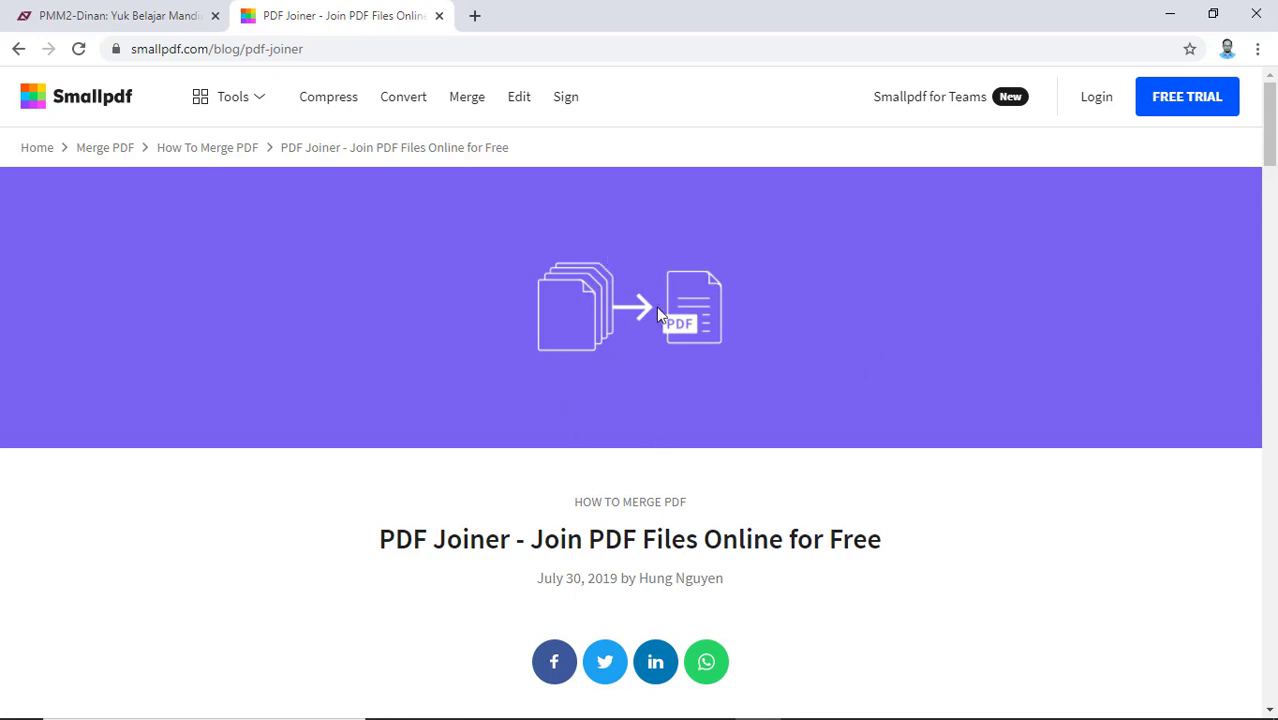
pyautogui.scroll(-5, 759, 332)
pyautogui.scroll(2, 760, 332)
pyautogui.scroll(3, 677, 330)
# Step: Try to add the exported breadboard and program PDFs from the Fritzing folder to the Smallpdf article page
pyautogui.moveTo(585, 714)
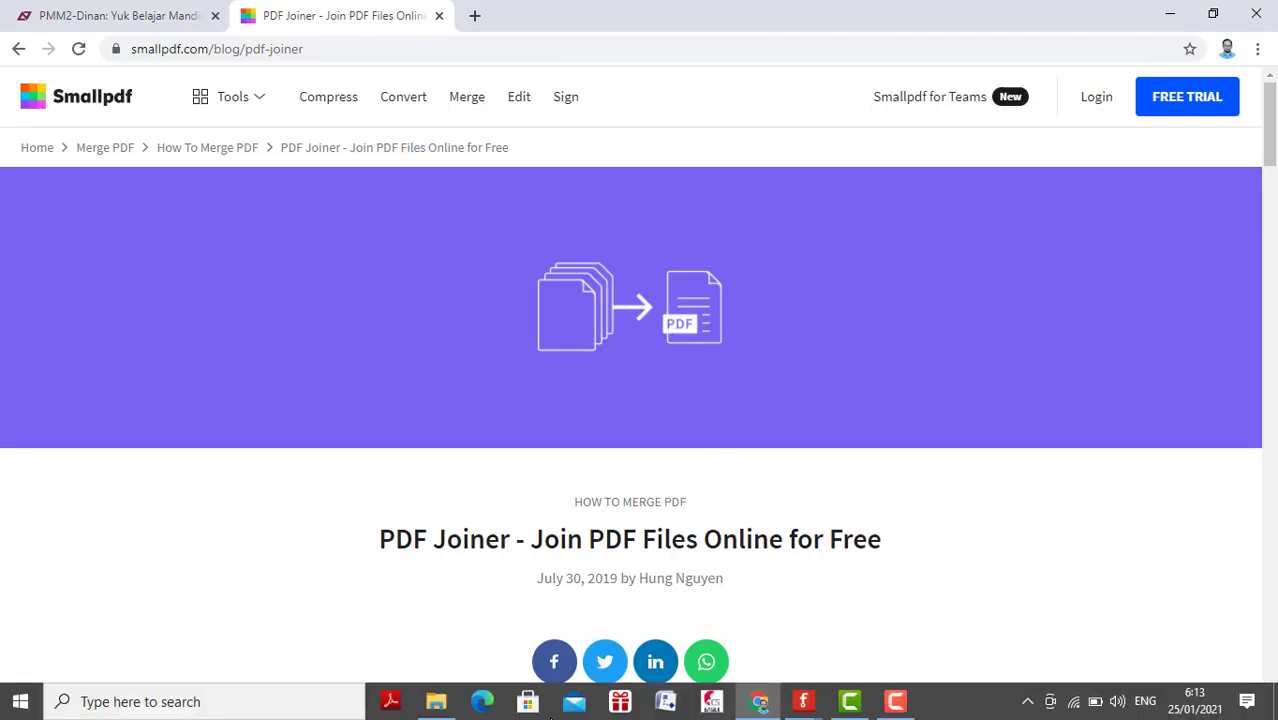
pyautogui.click(436, 702)
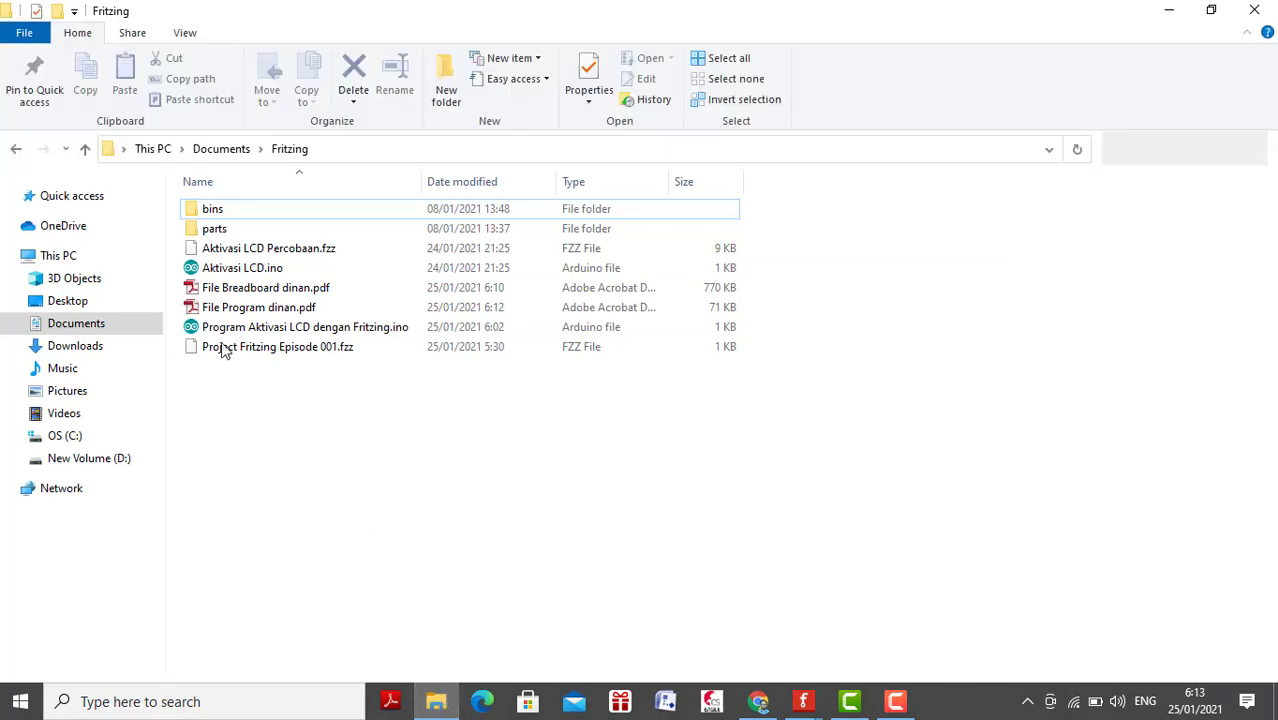
pyautogui.click(220, 291)
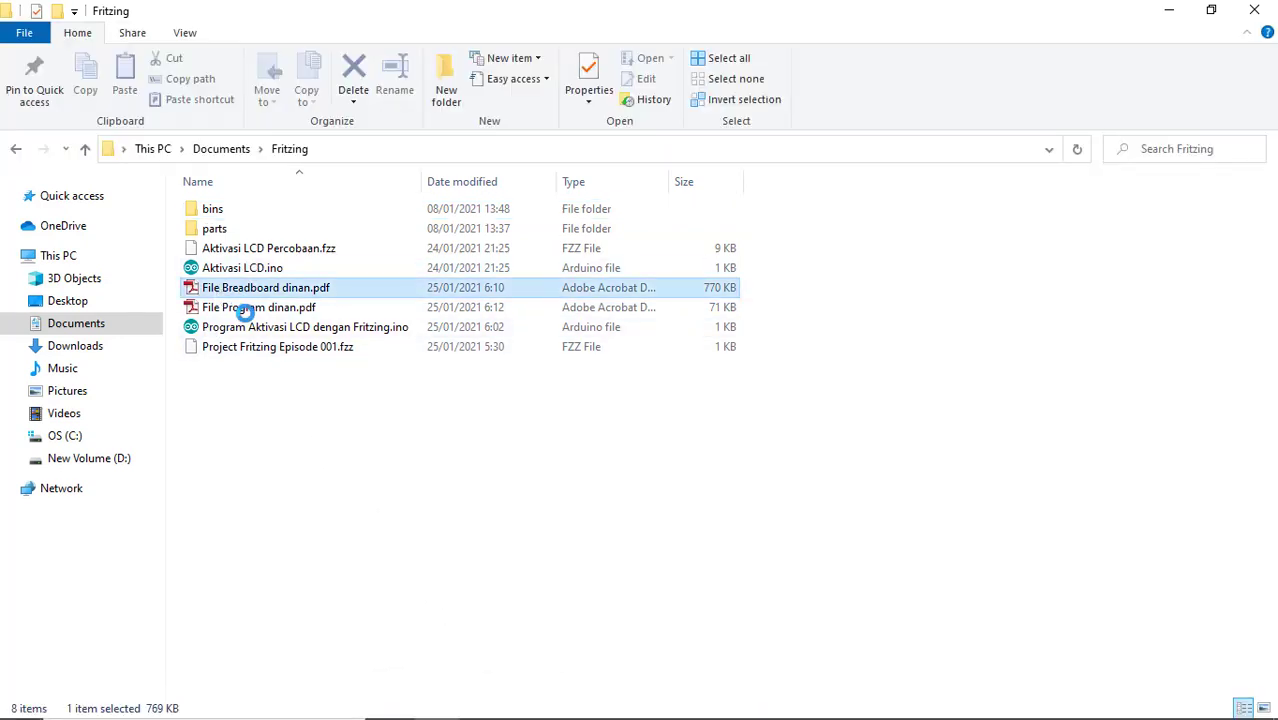
pyautogui.keyDown('ctrl'); pyautogui.click(250, 310); pyautogui.keyUp('ctrl')
pyautogui.moveTo(276, 312); pyautogui.dragTo(620, 320)
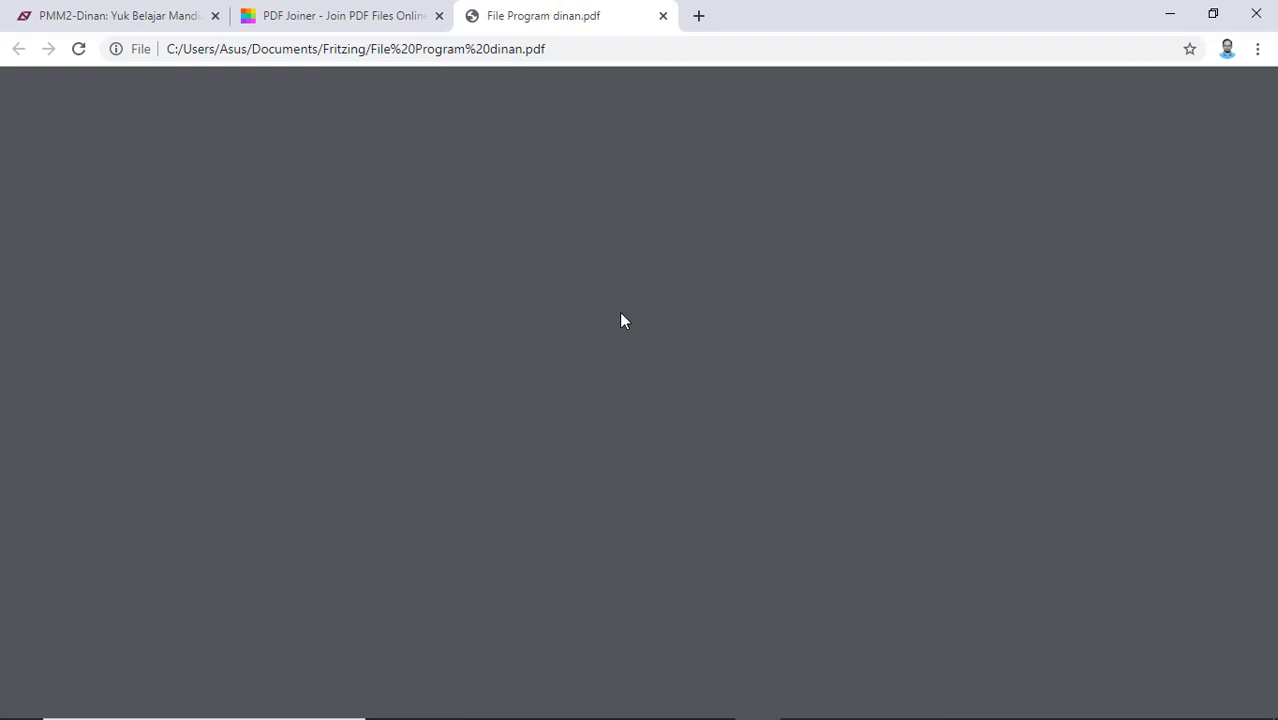
# Step: Return to the Smallpdf article and open the Merge PDF tool it links to for joining files
pyautogui.click(371, 15)
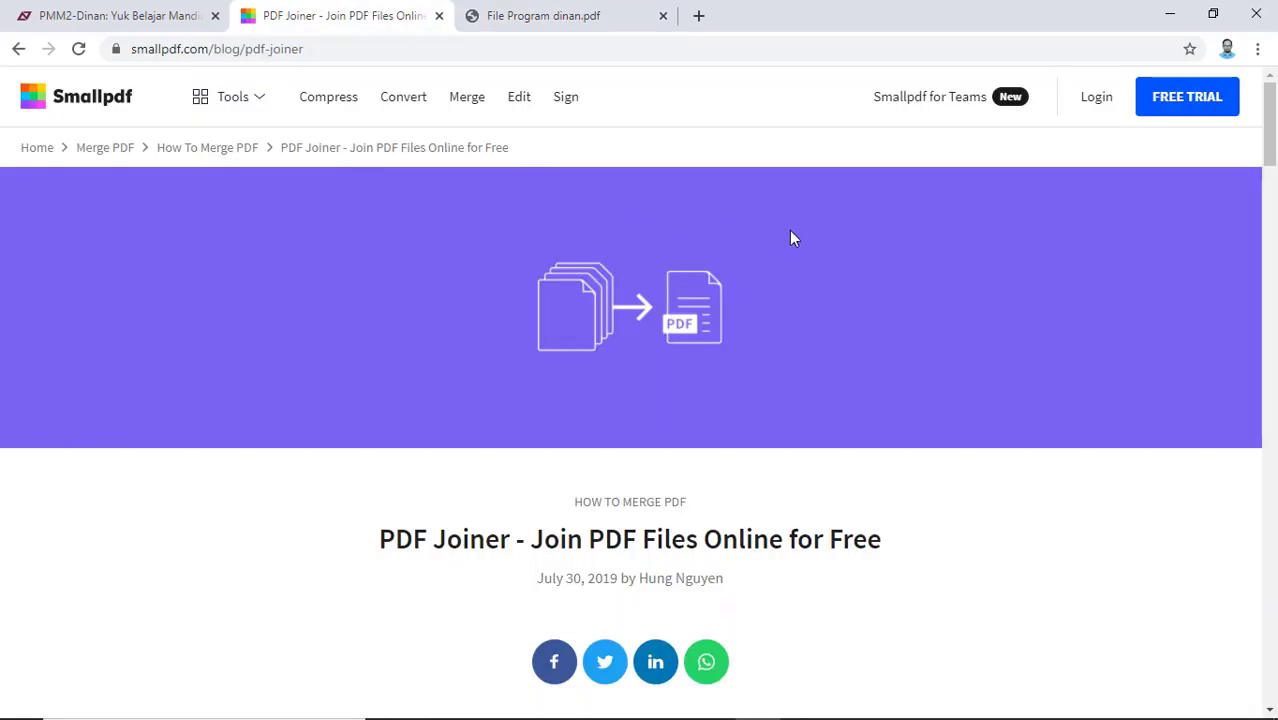
pyautogui.scroll(-4, 779, 379)
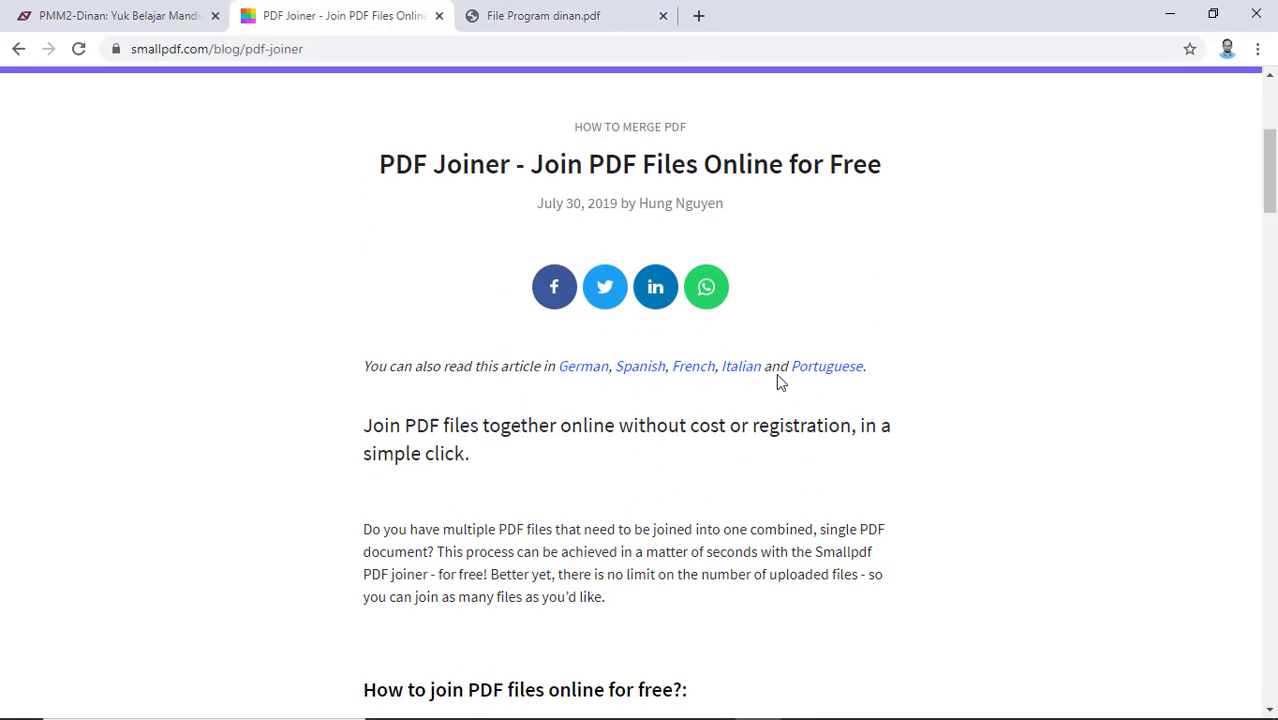
pyautogui.scroll(-7, 783, 372)
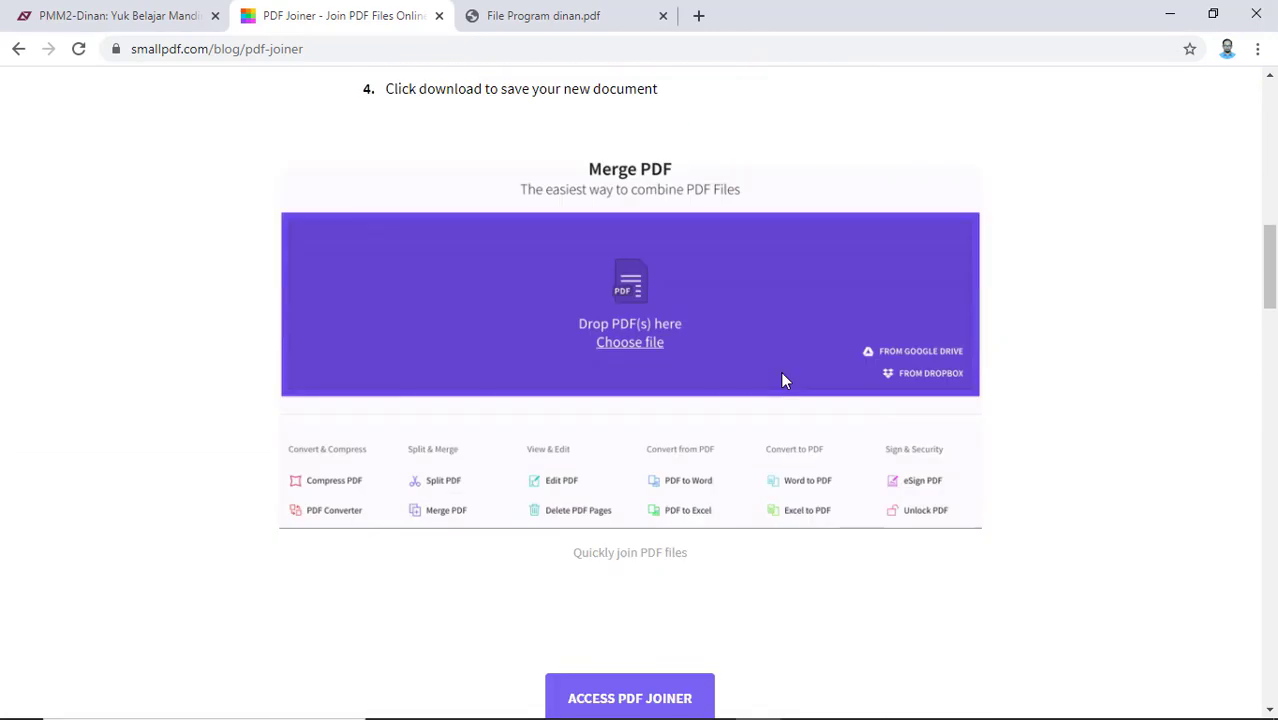
pyautogui.scroll(-7, 668, 346)
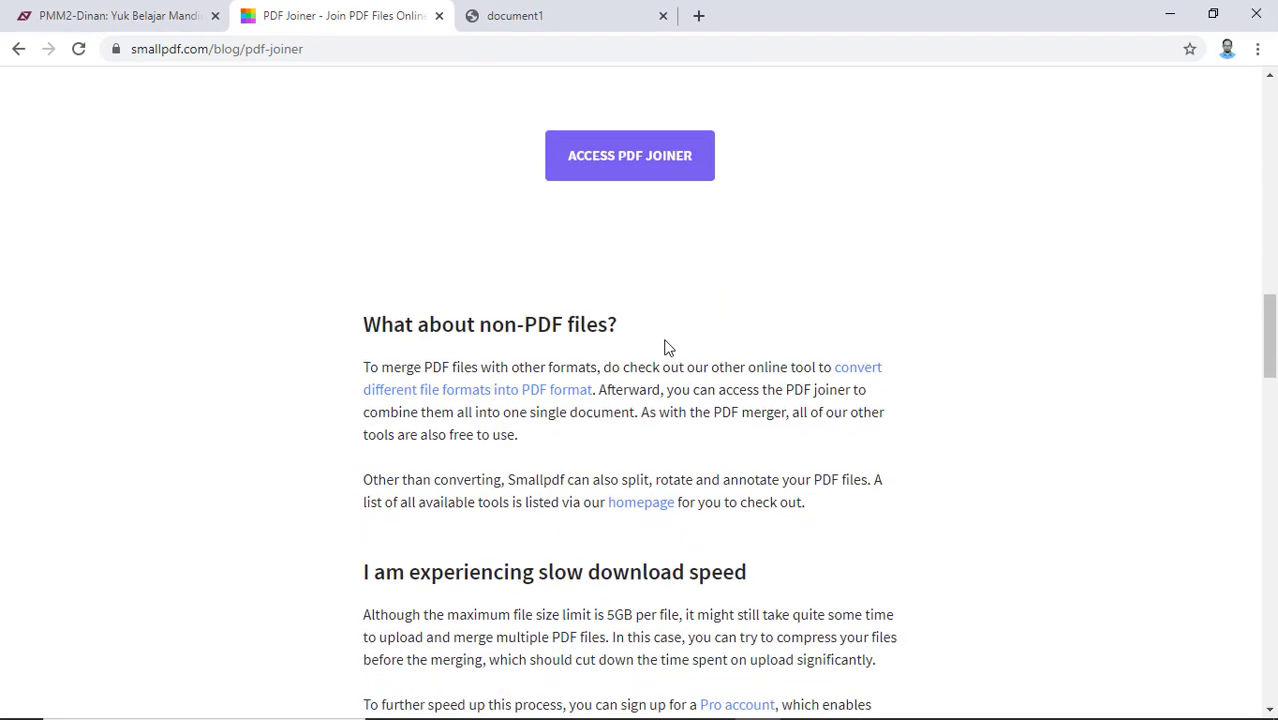
pyautogui.scroll(3, 700, 320)
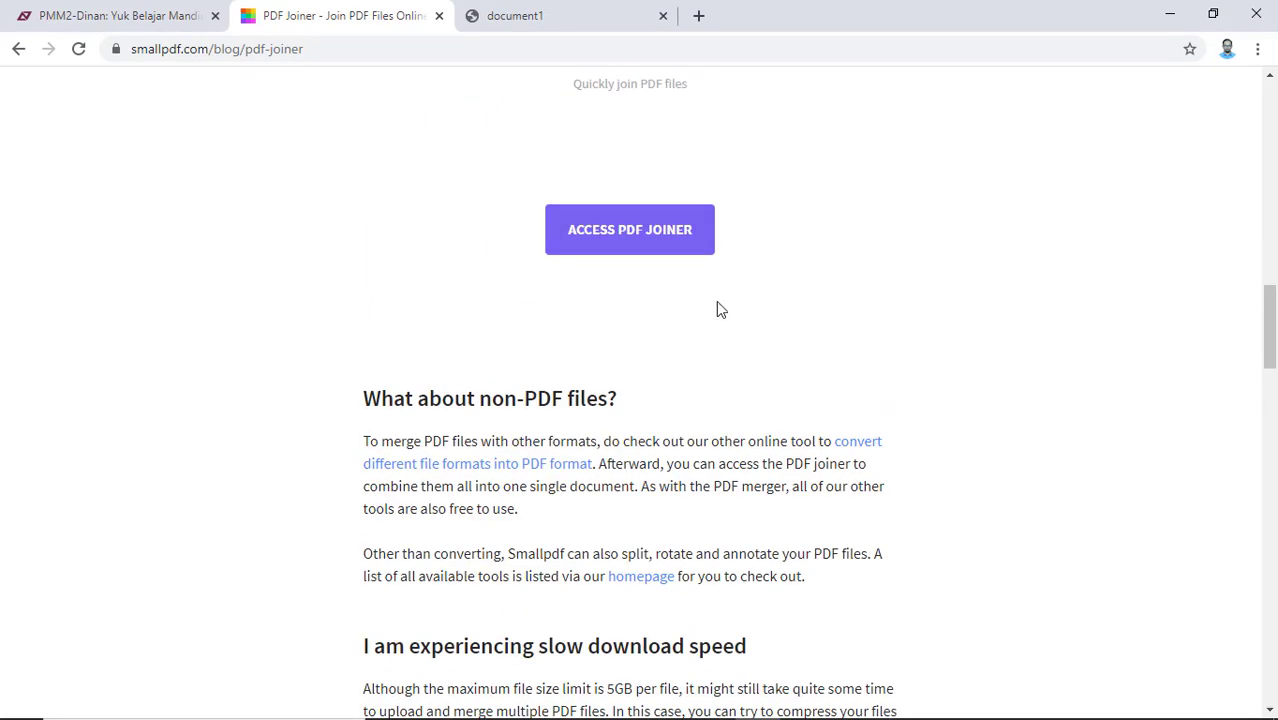
pyautogui.click(626, 231)
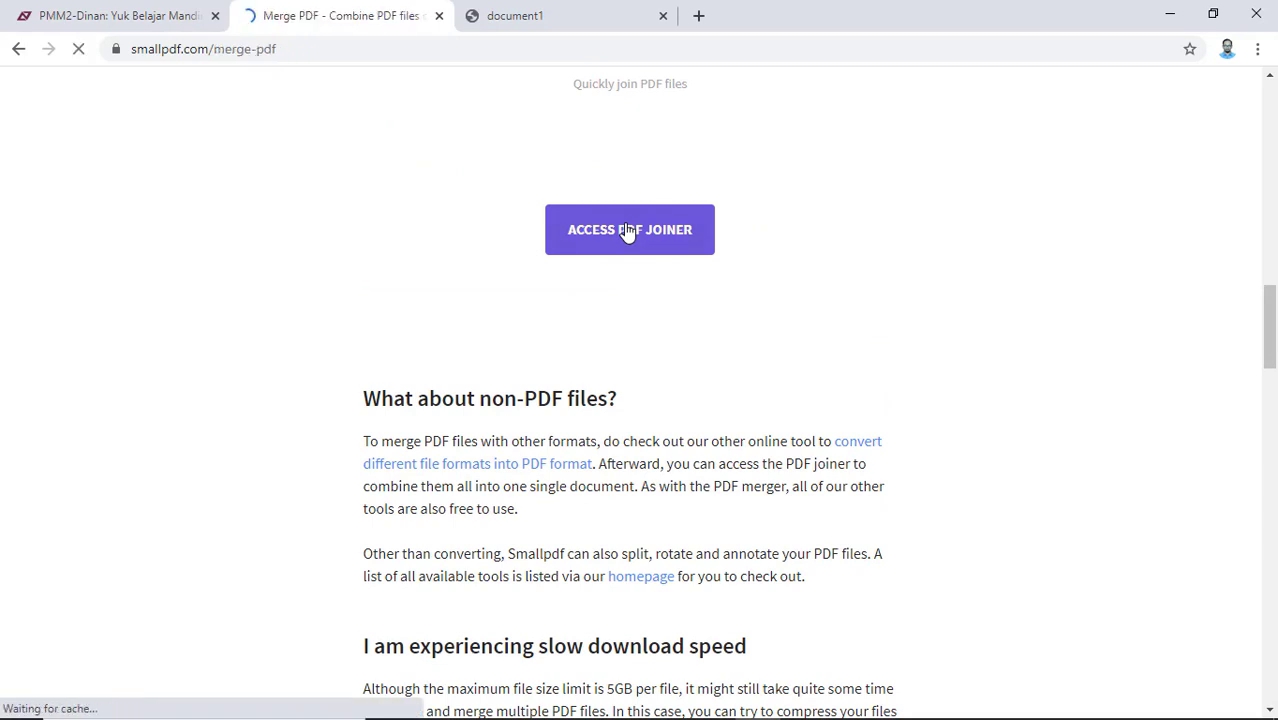
pyautogui.scroll(-1, 932, 296)
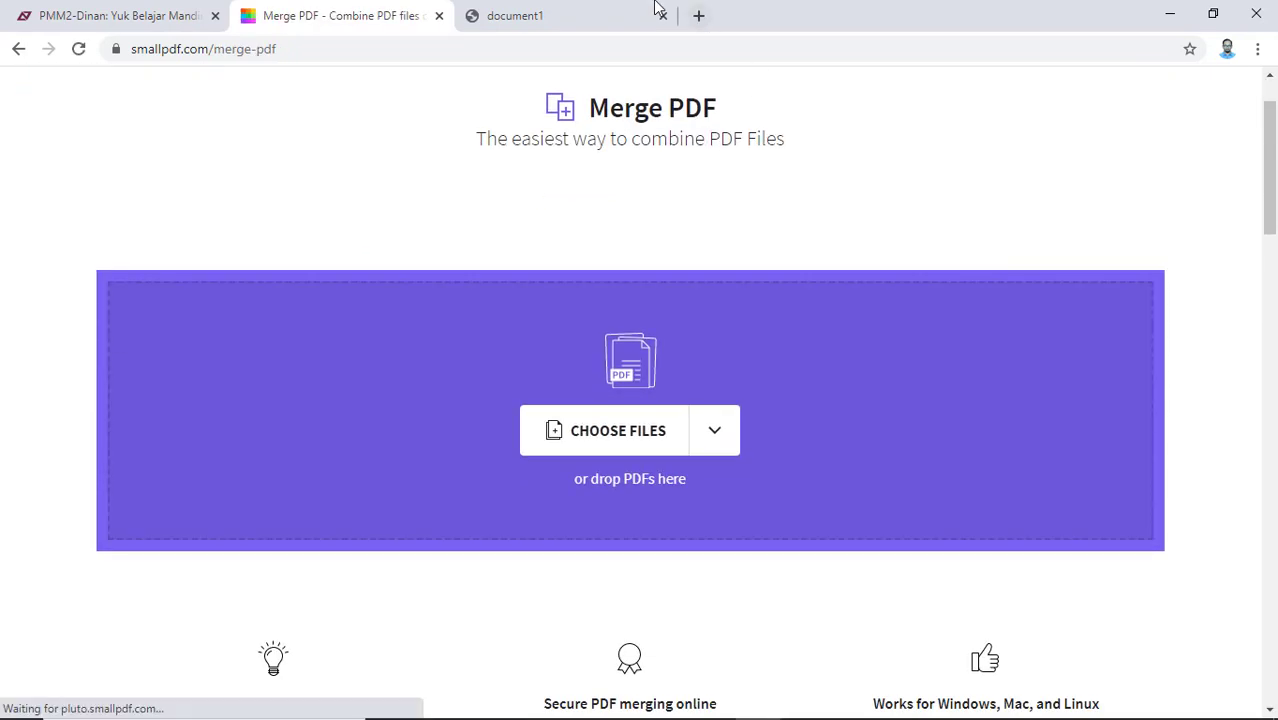
# Step: Close the document1 tab and add the breadboard and program PDFs from Documents > Fritzing to the Merge PDF tool
pyautogui.click(662, 17)
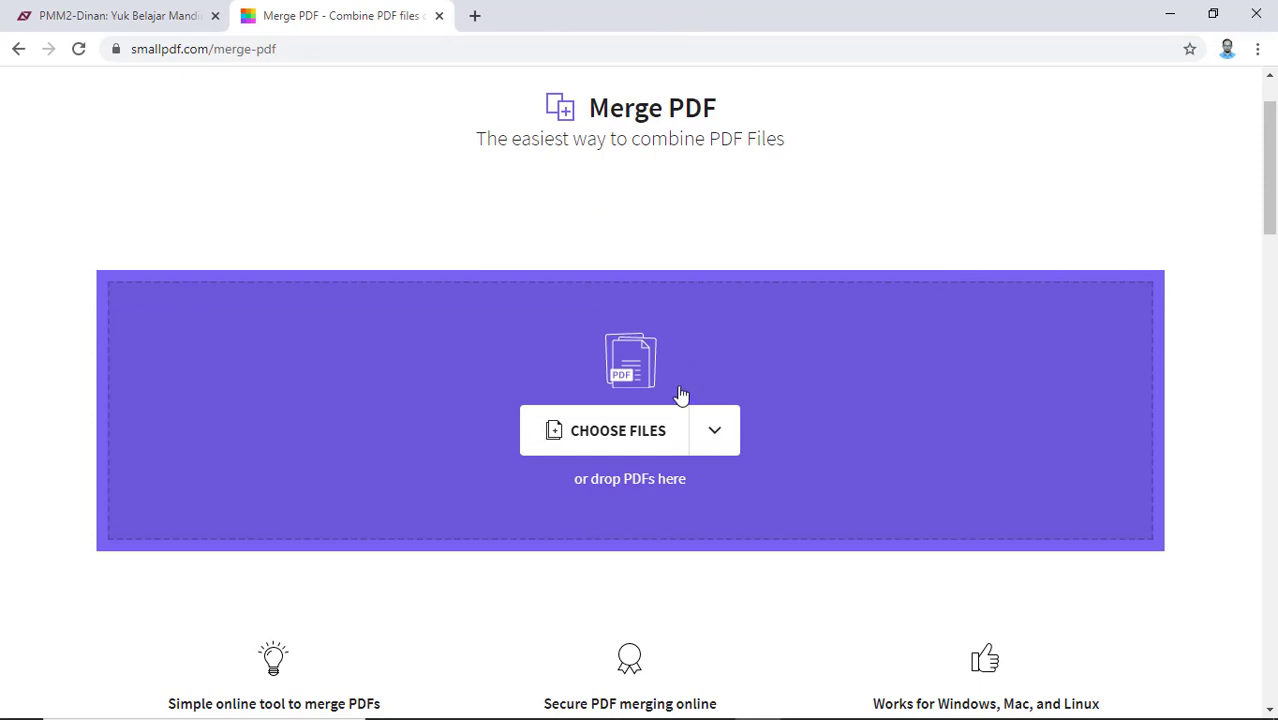
pyautogui.click(658, 437)
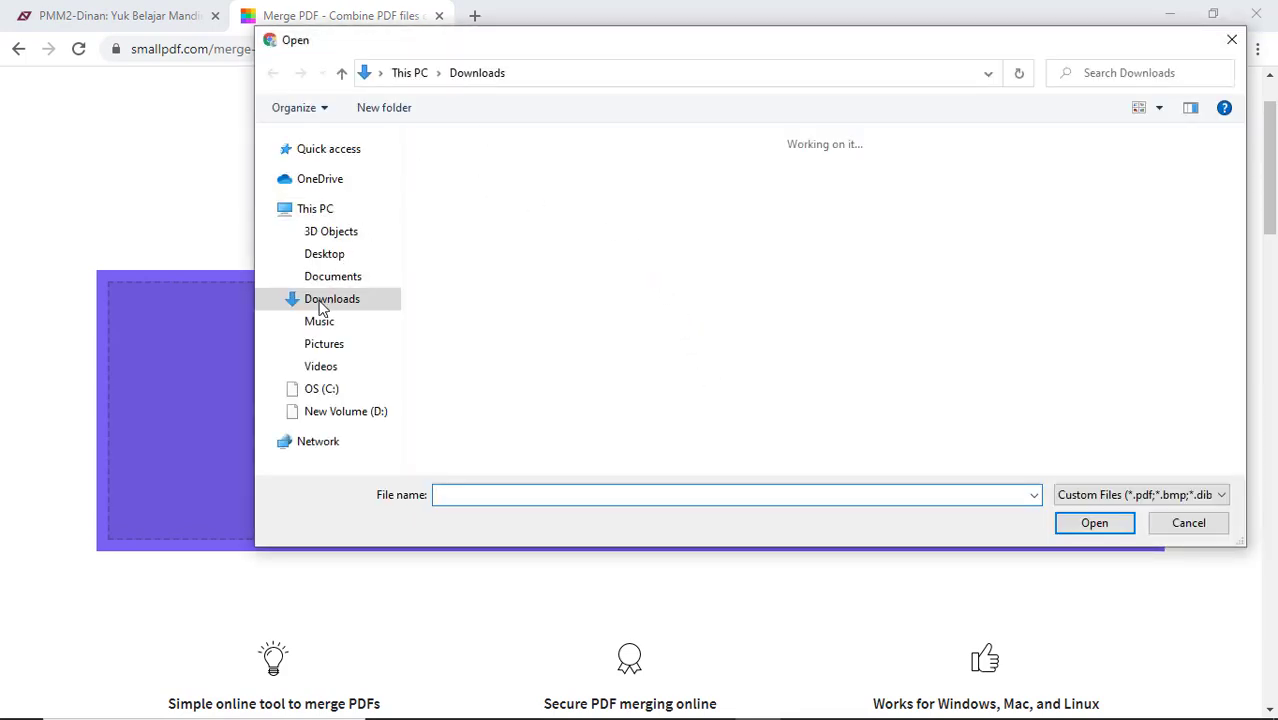
pyautogui.click(339, 284)
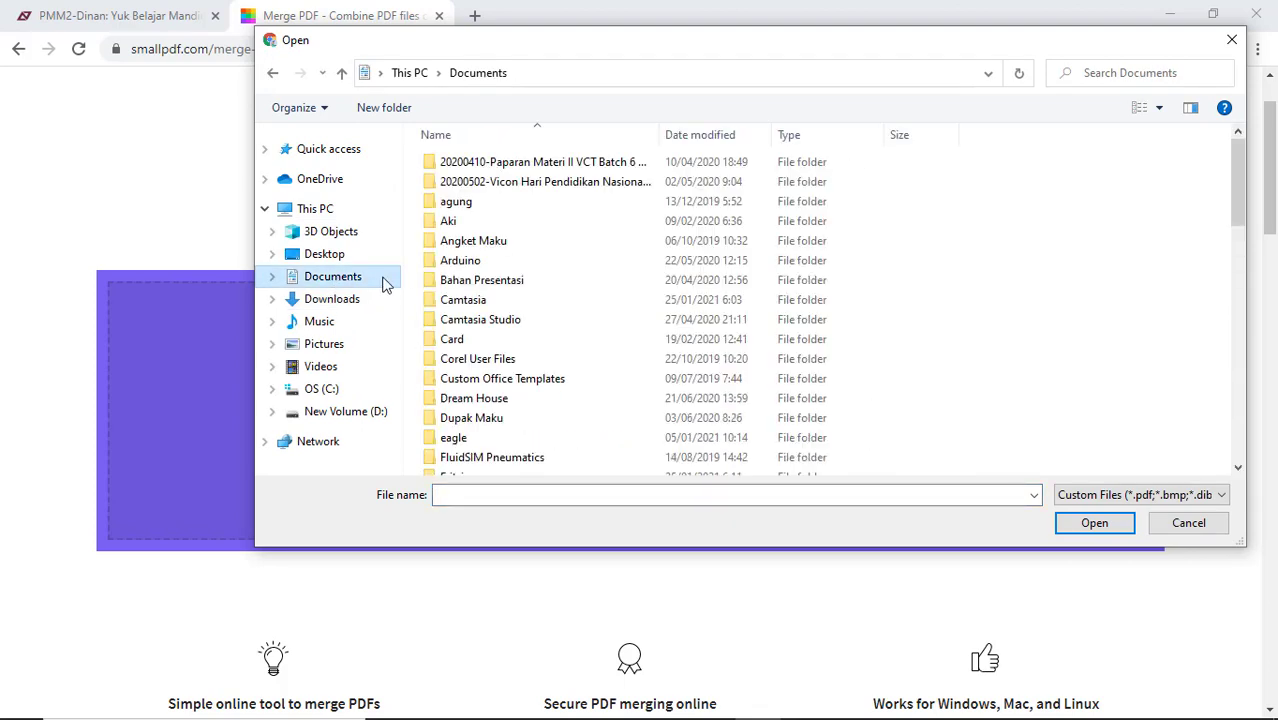
pyautogui.scroll(-2, 466, 450)
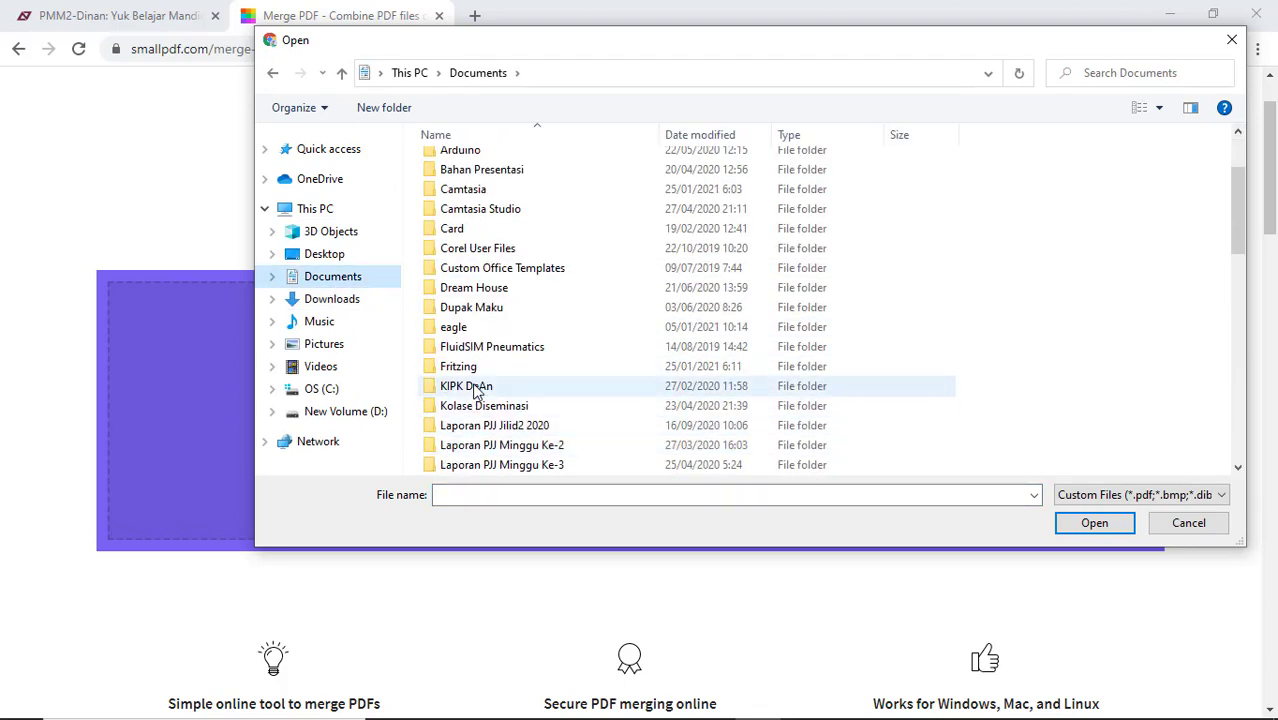
pyautogui.doubleClick(465, 366)
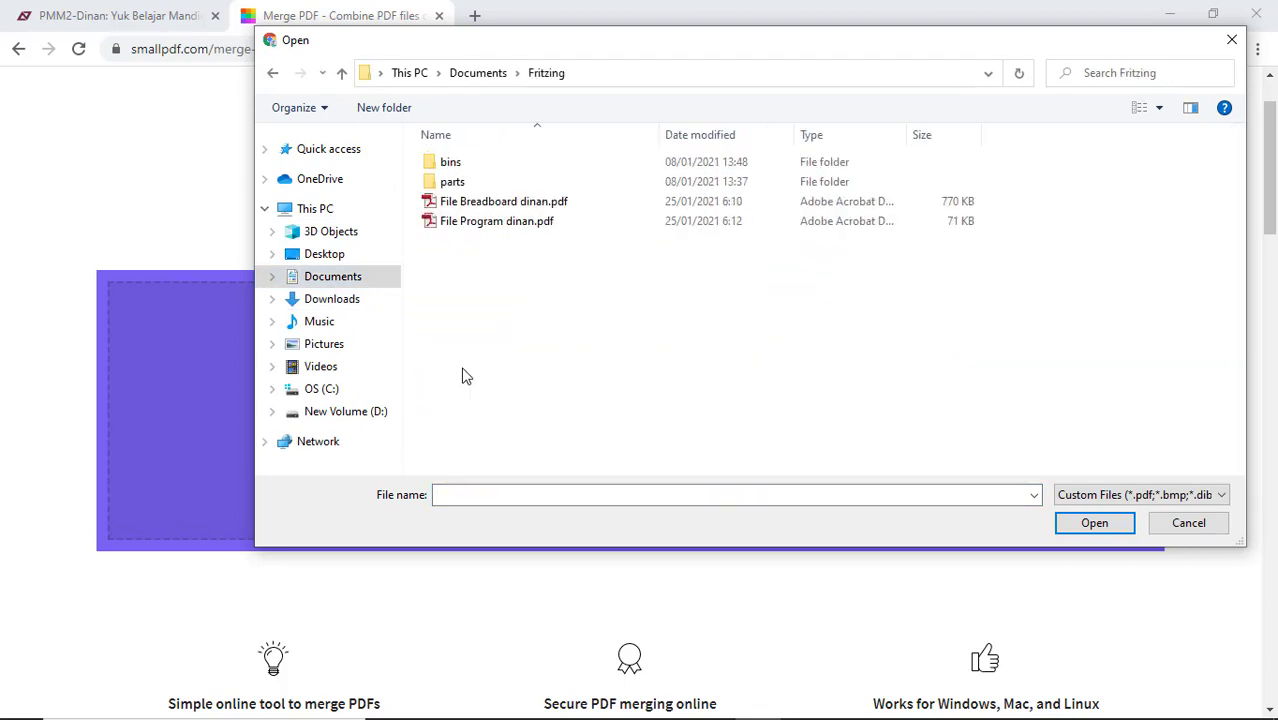
pyautogui.click(482, 203)
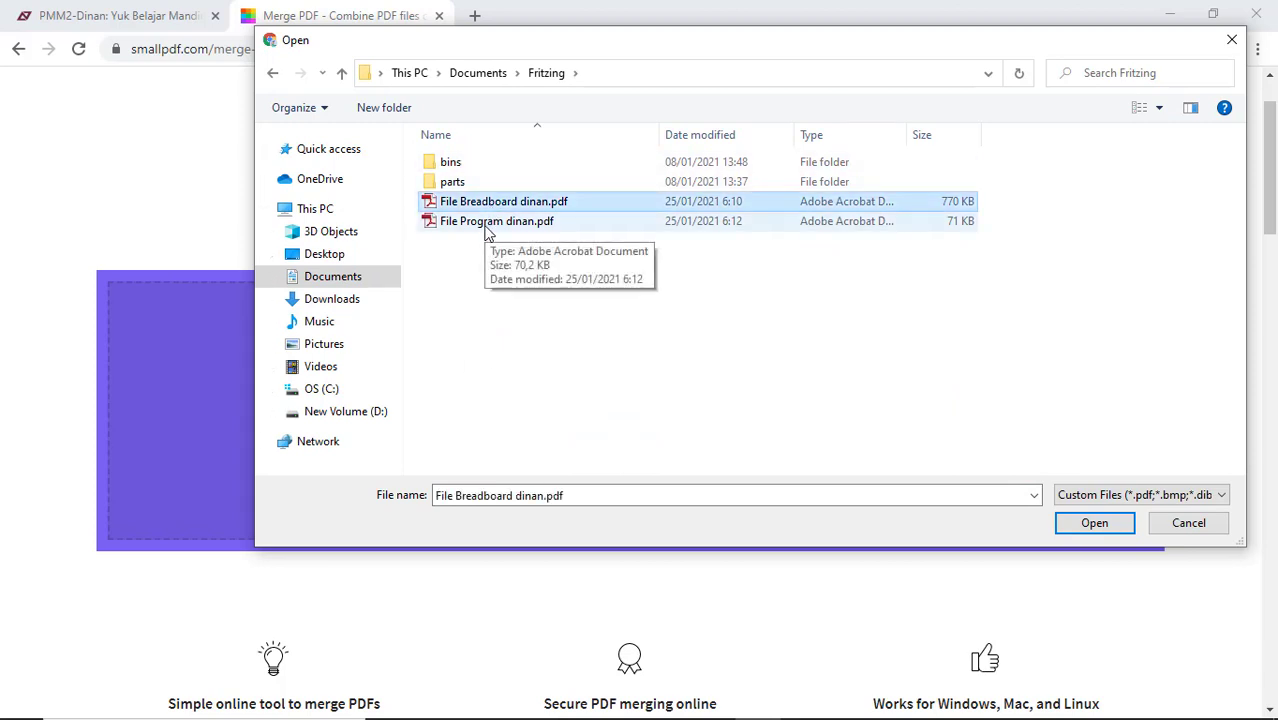
pyautogui.moveTo(499, 259); pyautogui.dragTo(505, 206)
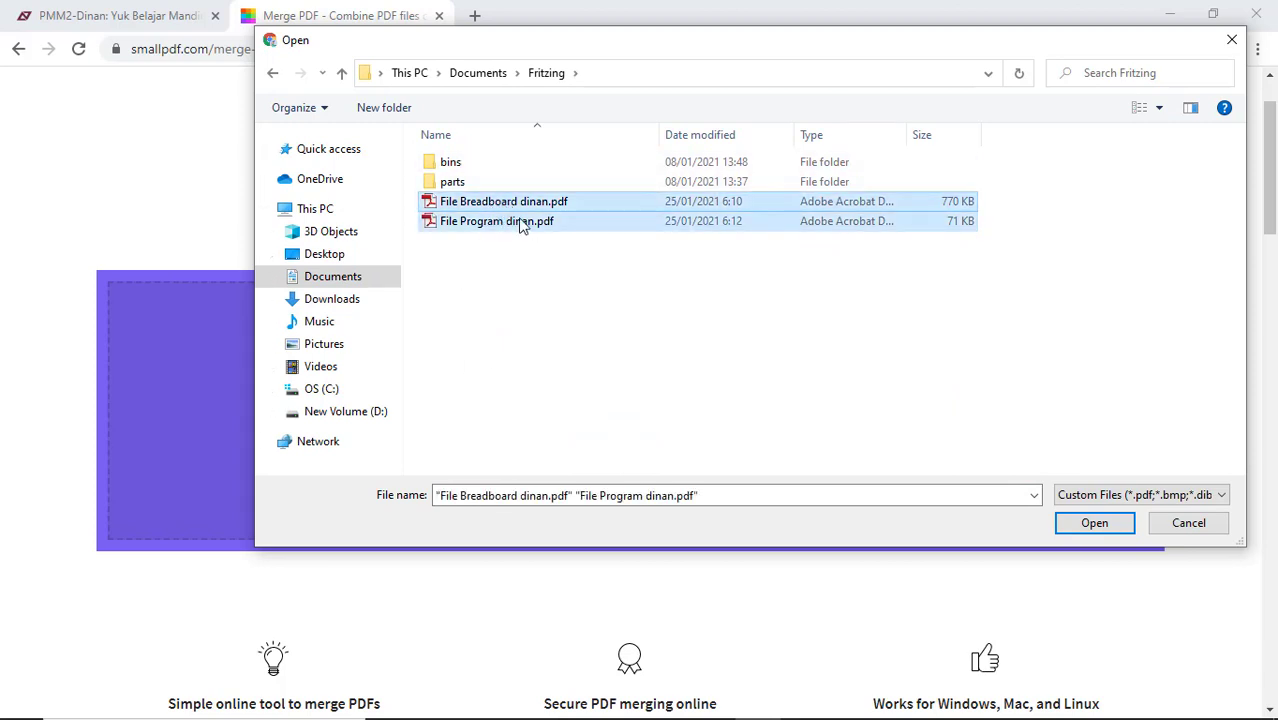
pyautogui.keyDown('ctrl'); pyautogui.click(480, 222); pyautogui.keyUp('ctrl')
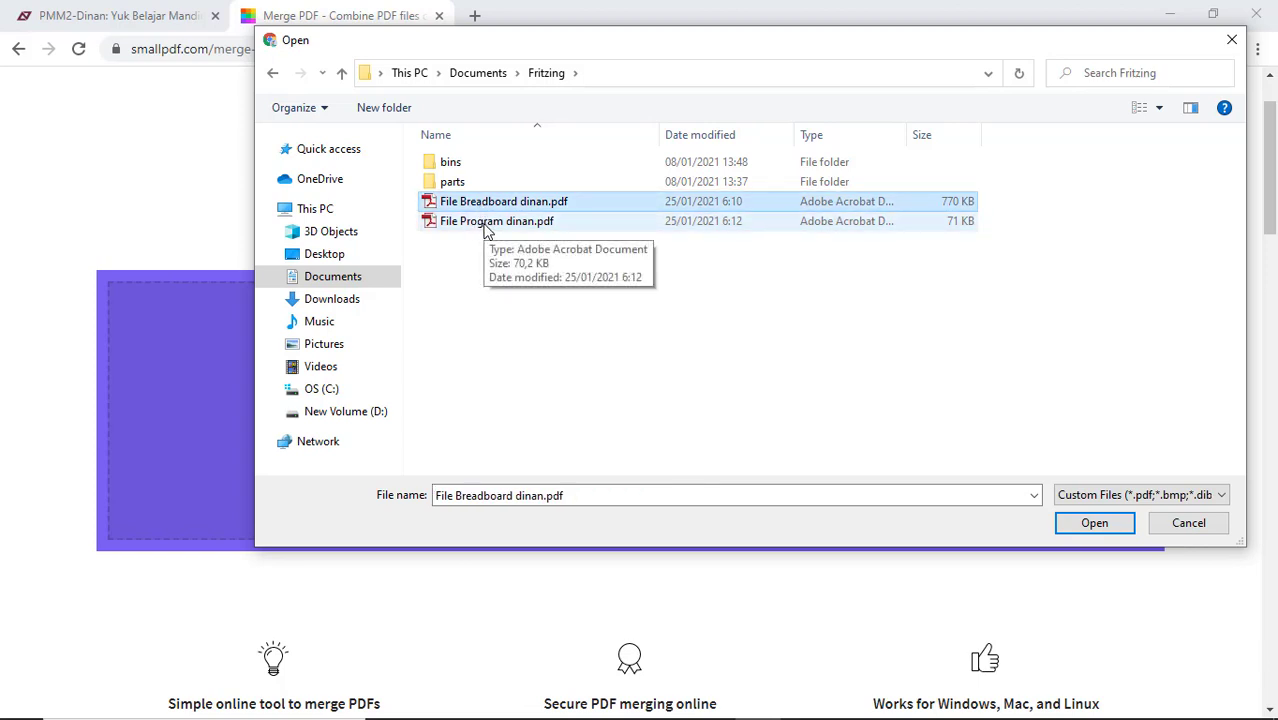
pyautogui.keyDown('ctrl'); pyautogui.click(485, 222); pyautogui.keyUp('ctrl')
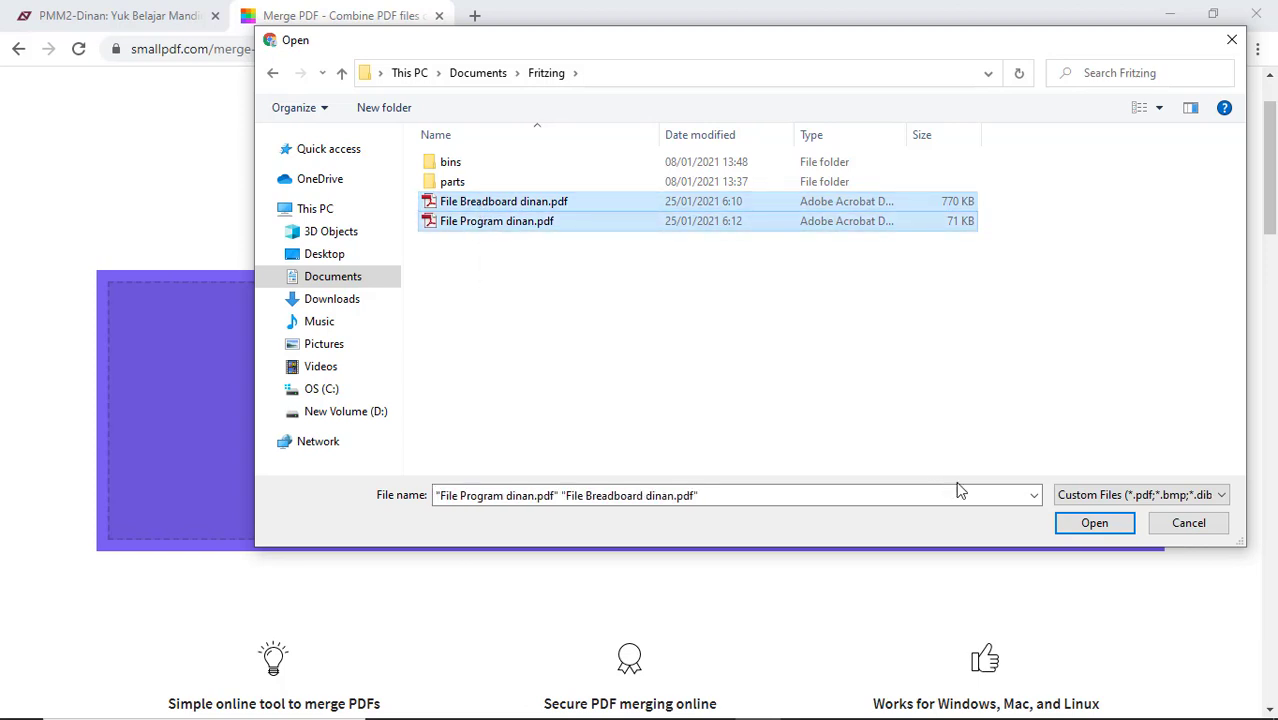
pyautogui.click(1071, 525)
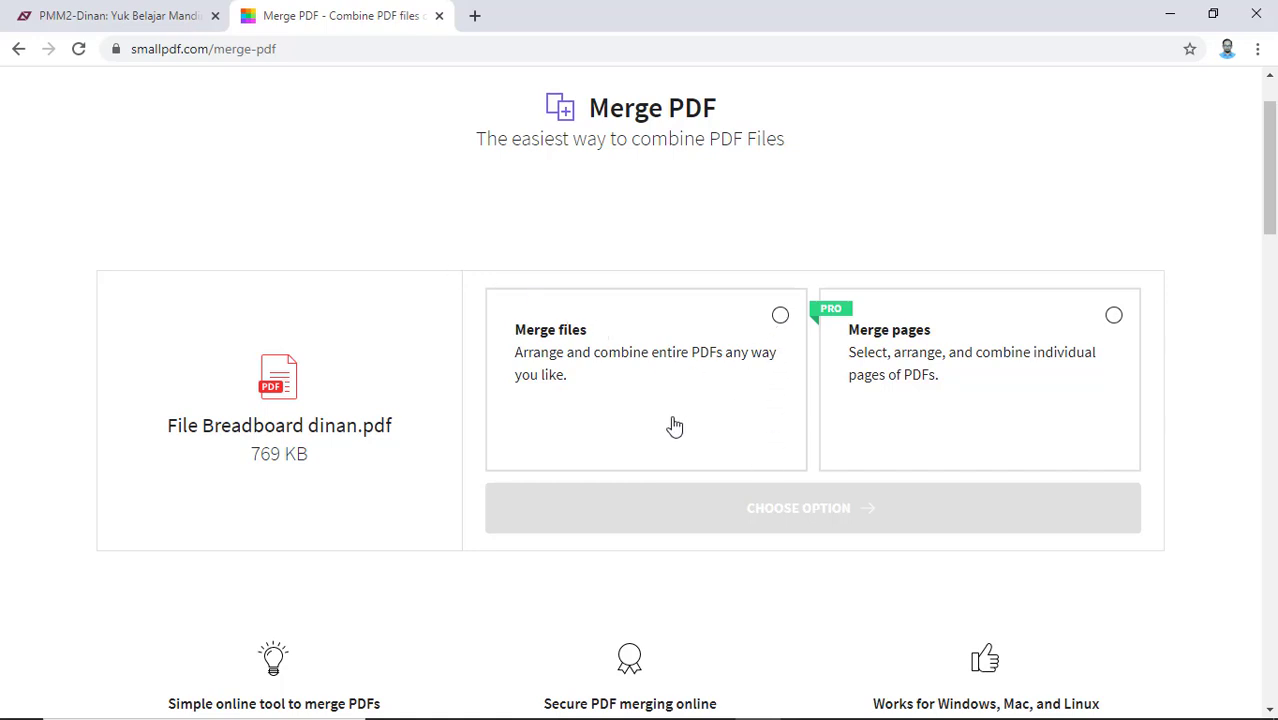
# Step: Choose the Merge files option for the uploaded PDFs and preview the program PDF enlarged
pyautogui.scroll(-1, 673, 422)
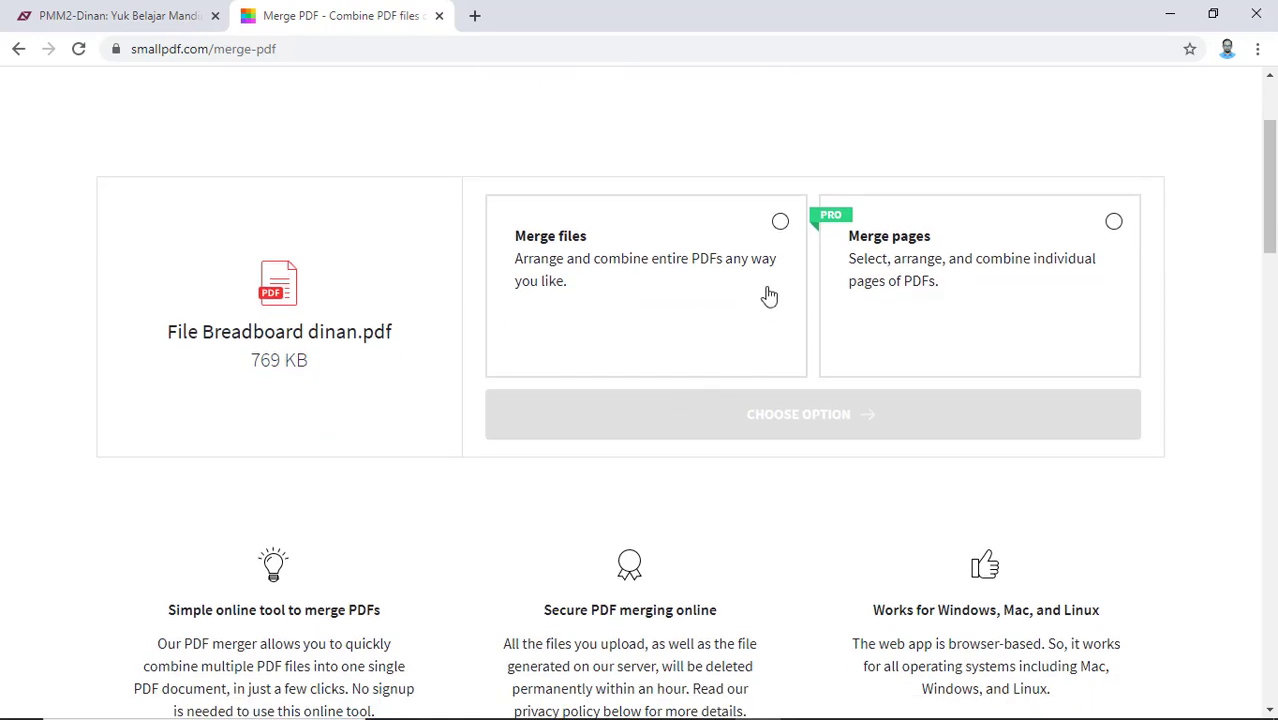
pyautogui.click(780, 222)
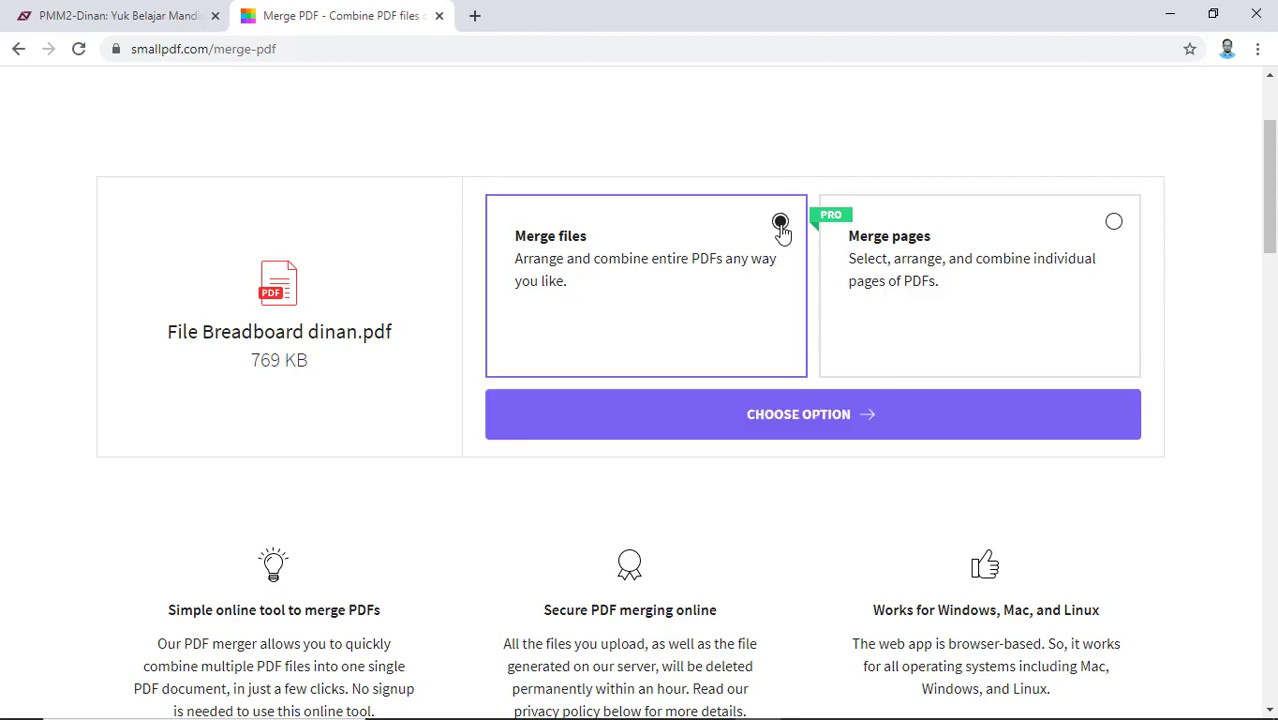
pyautogui.click(820, 423)
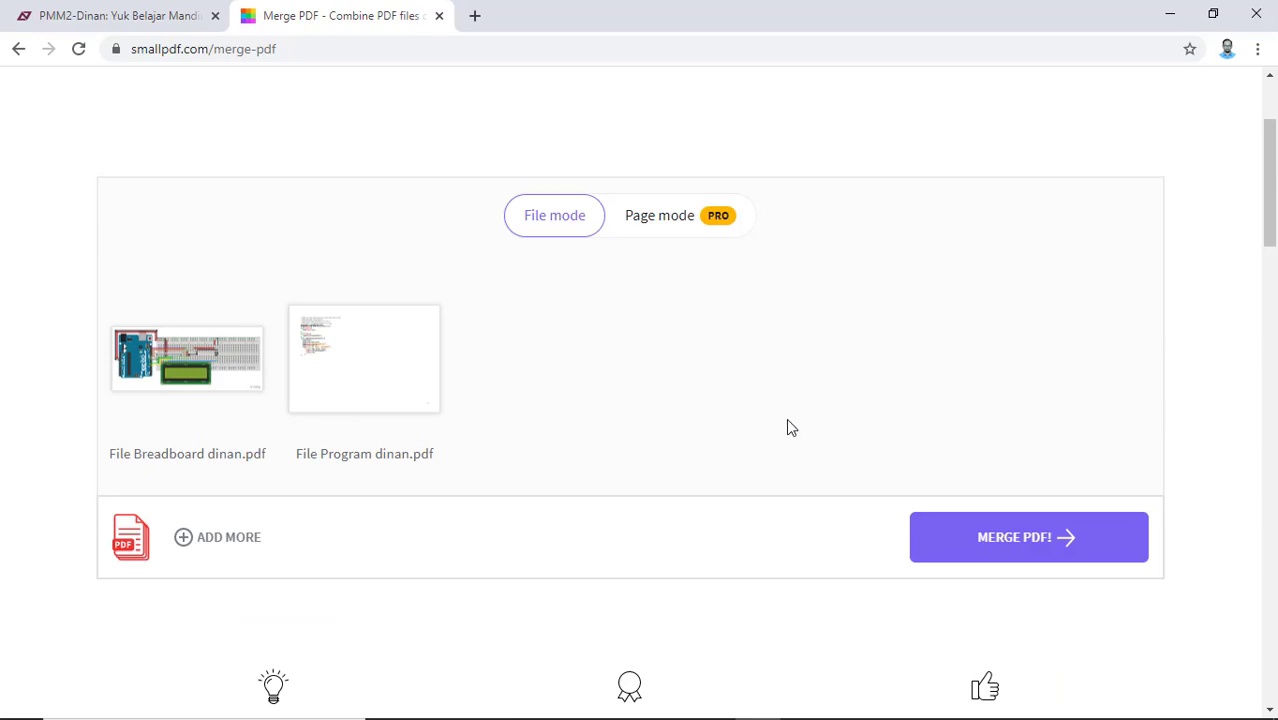
pyautogui.scroll(-1, 228, 357)
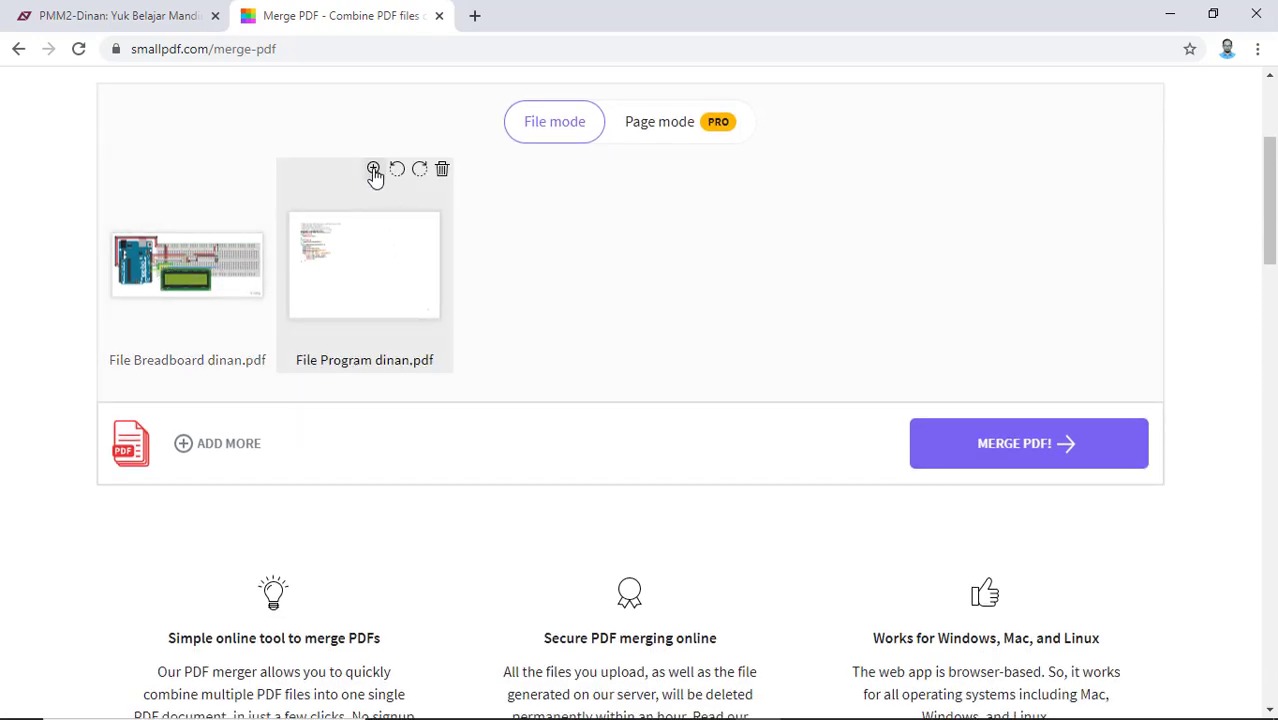
pyautogui.click(373, 170)
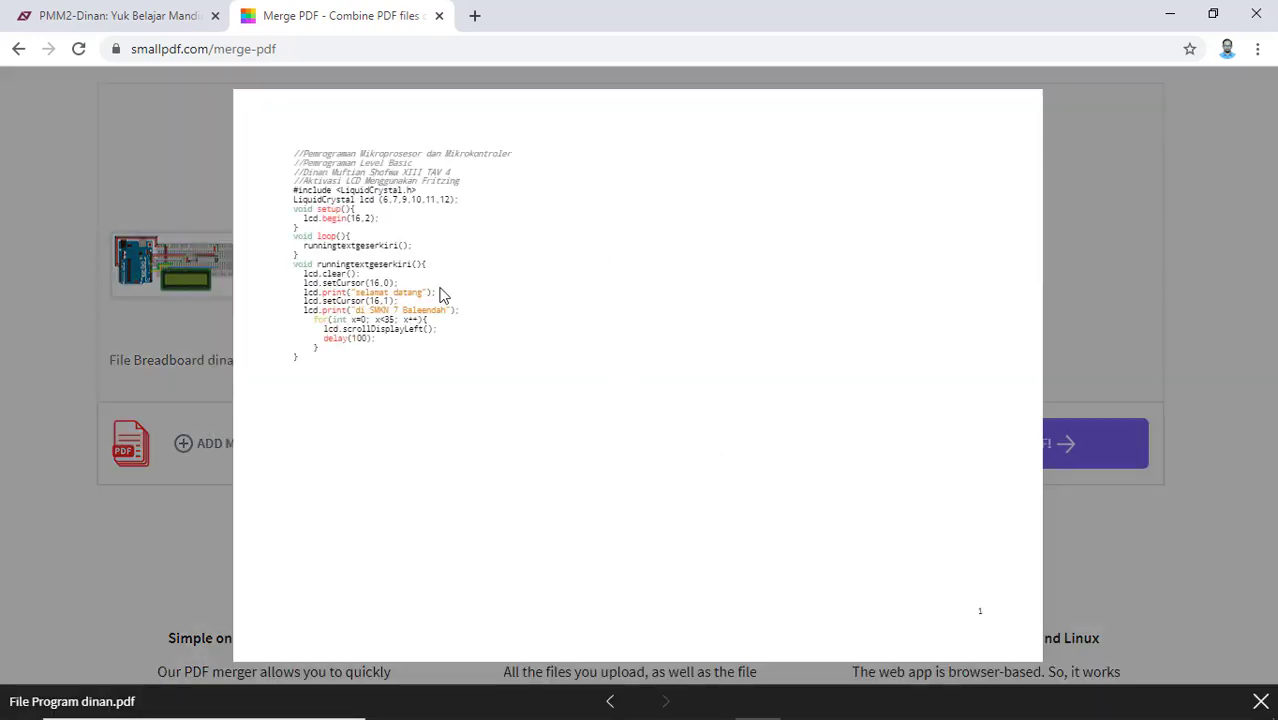
pyautogui.click(1201, 180)
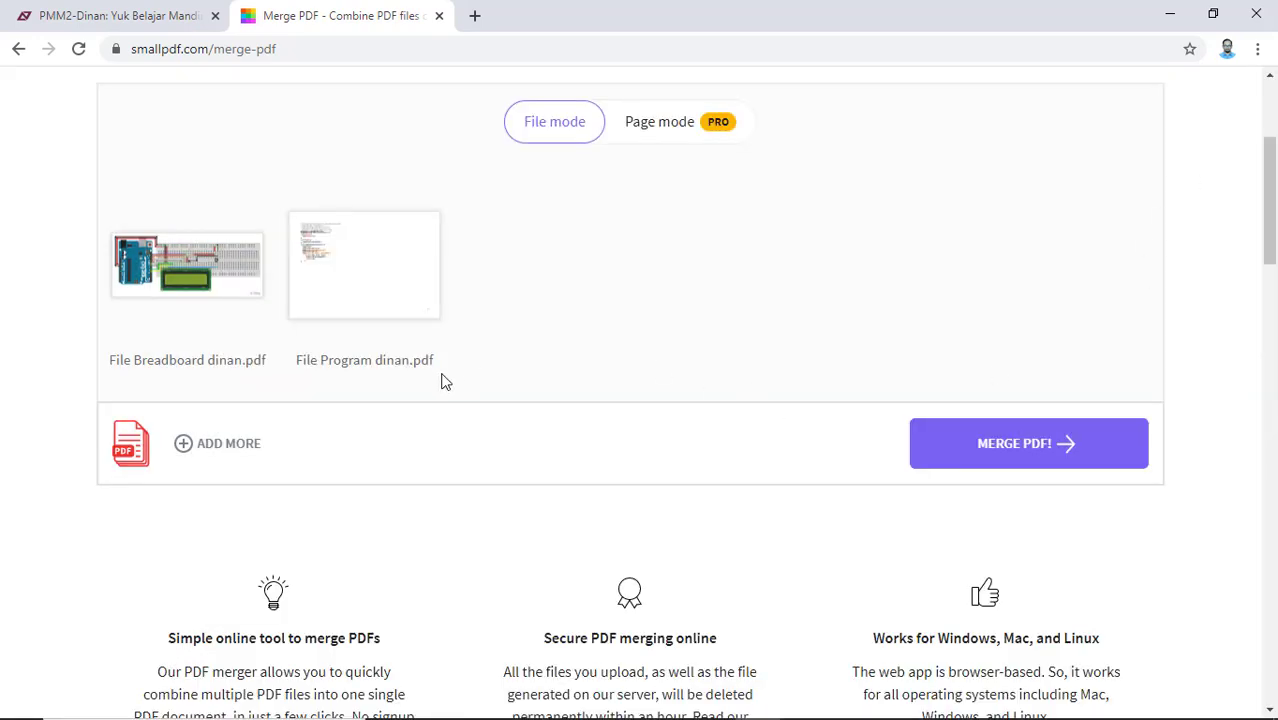
# Step: Merge the breadboard and program PDFs and look through the pages of the merged document
pyautogui.click(1032, 451)
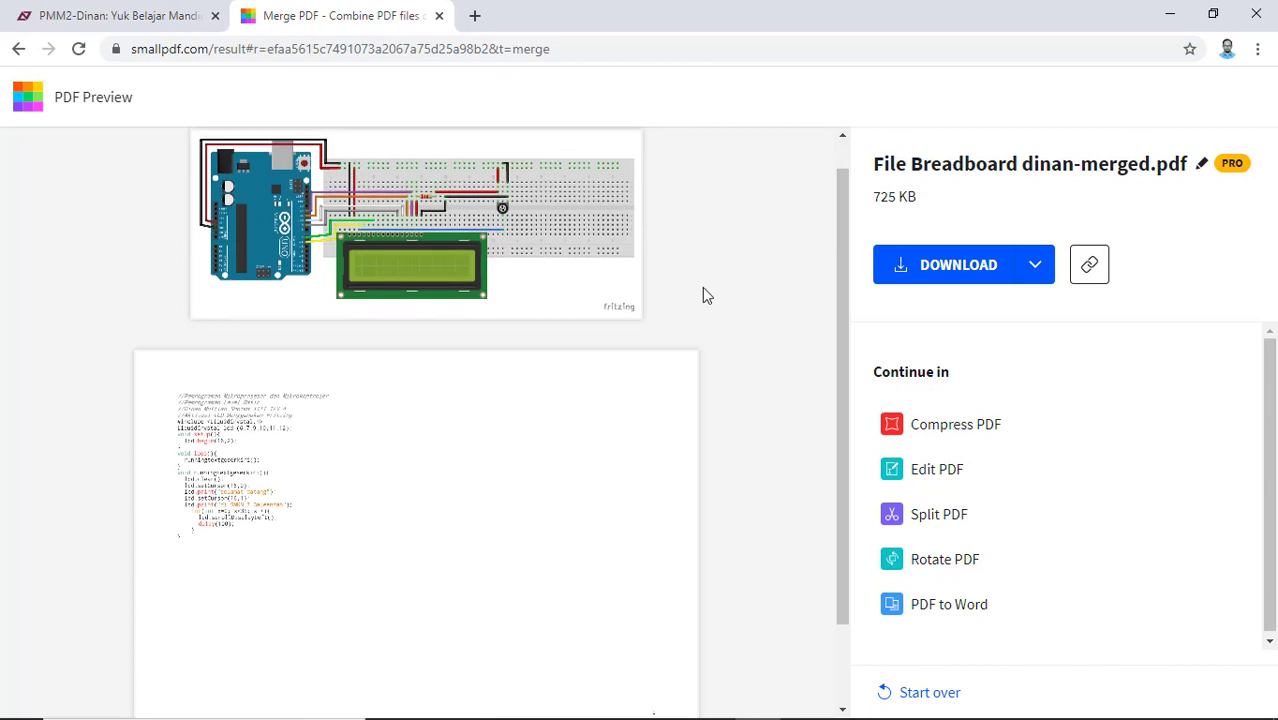
pyautogui.scroll(-1, 690, 310)
pyautogui.scroll(1, 630, 370)
pyautogui.scroll(1, 519, 429)
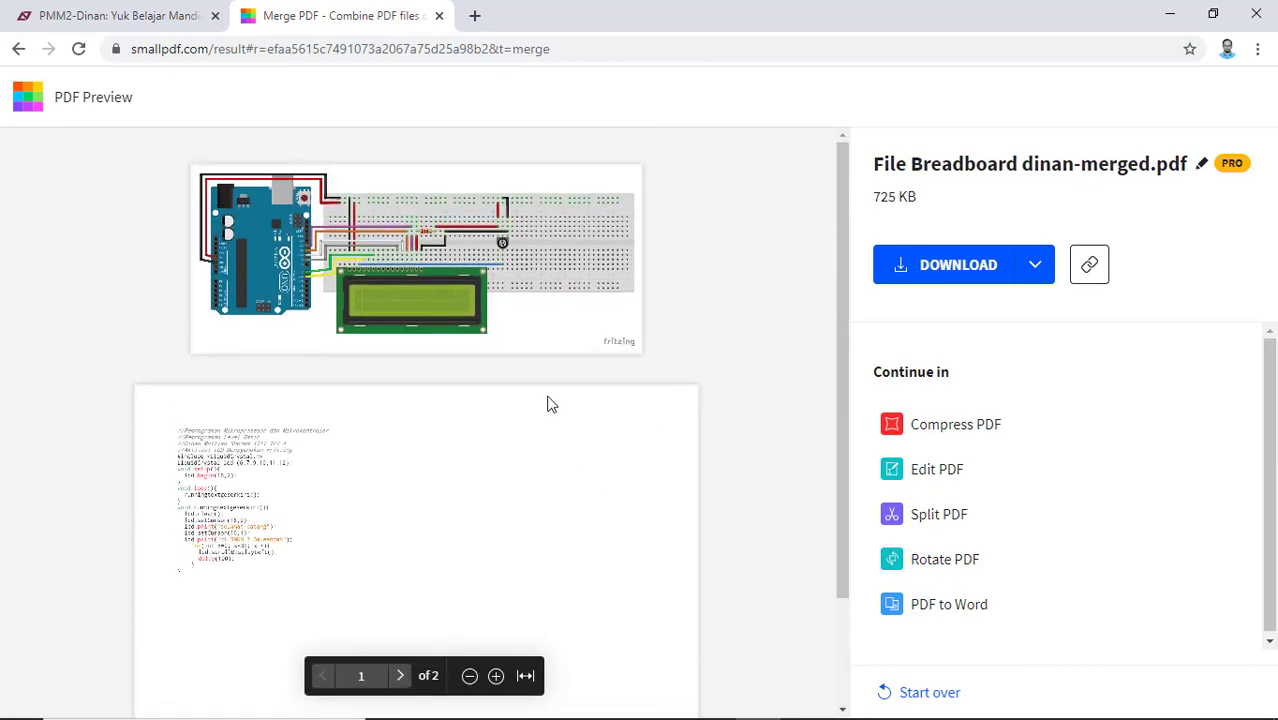
pyautogui.scroll(-3, 570, 405)
pyautogui.scroll(3, 613, 402)
# Step: Download the merged PDF and show it in its folder
pyautogui.click(968, 265)
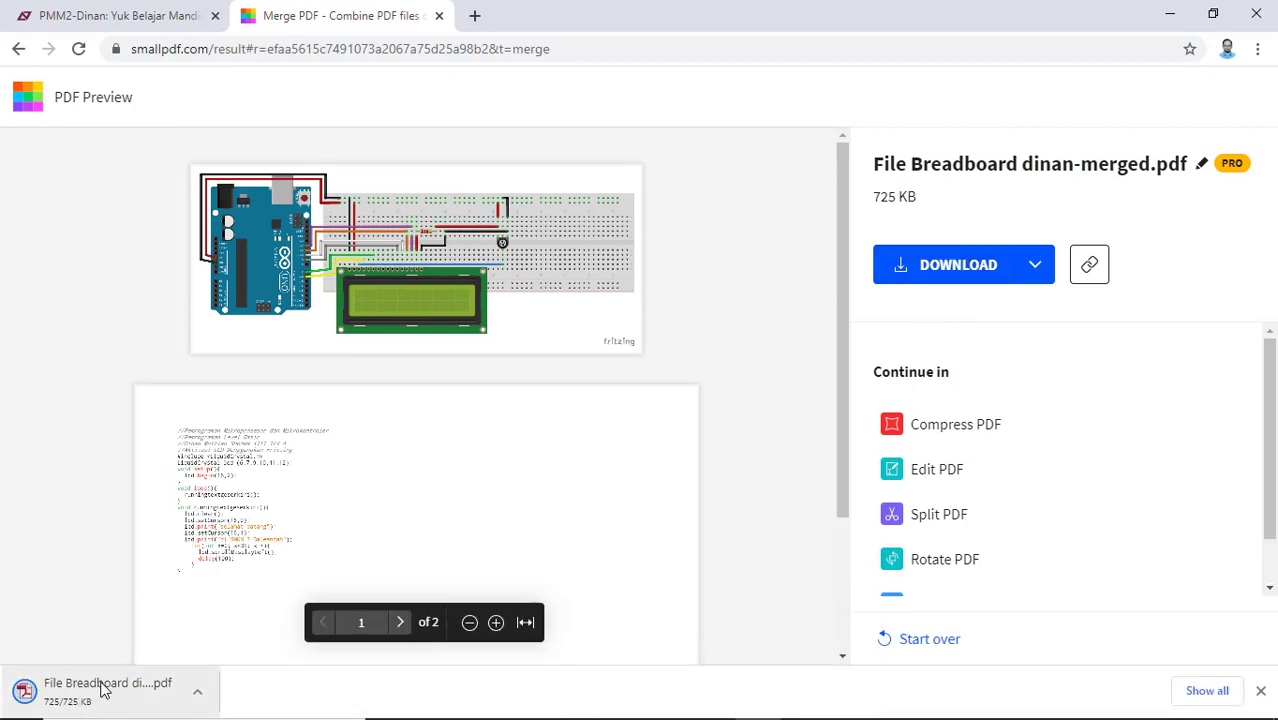
pyautogui.click(196, 695)
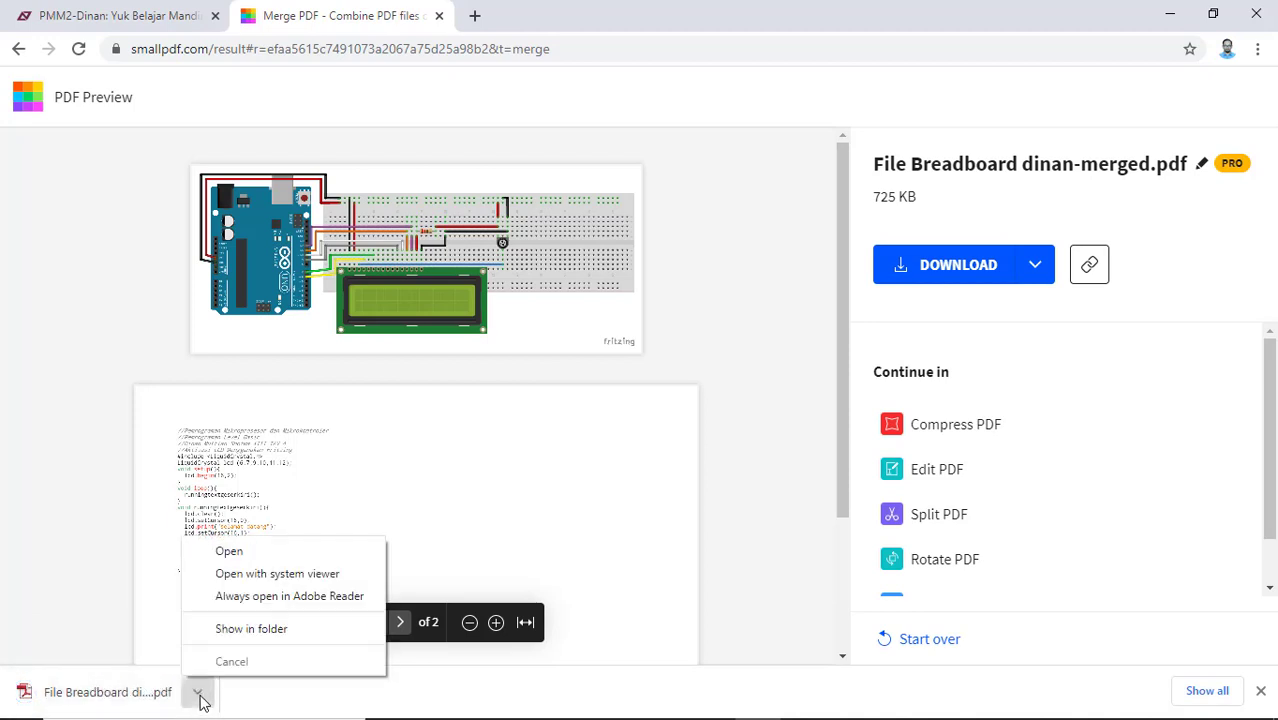
pyautogui.click(251, 630)
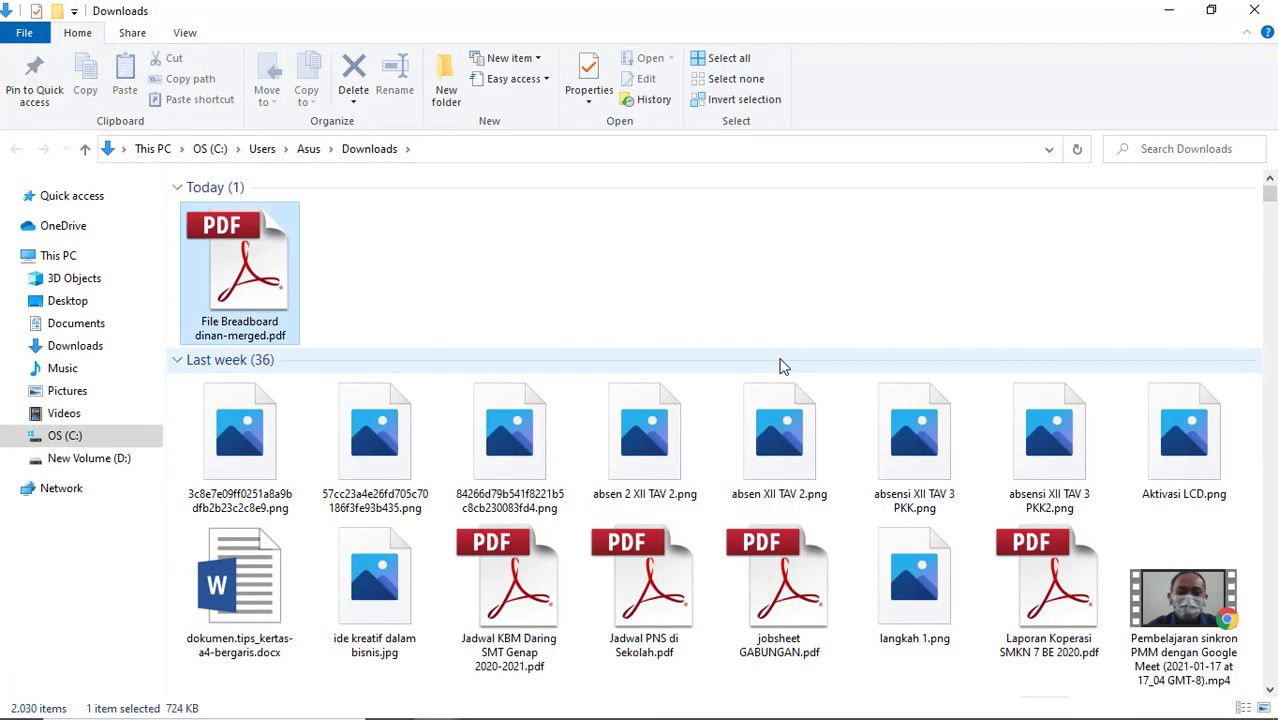
# Step: Open the merged PDF's file name for renaming and enter "Project Pertemuan 3"
pyautogui.rightClick(250, 335)
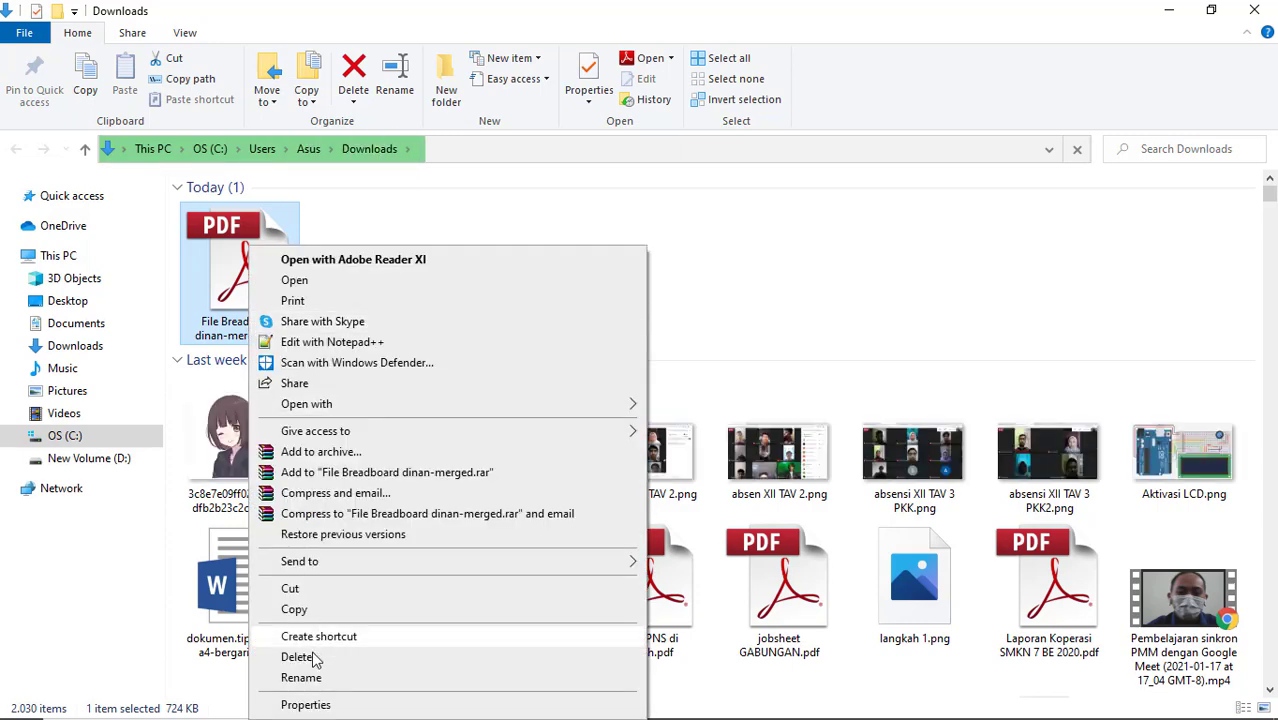
pyautogui.click(300, 680)
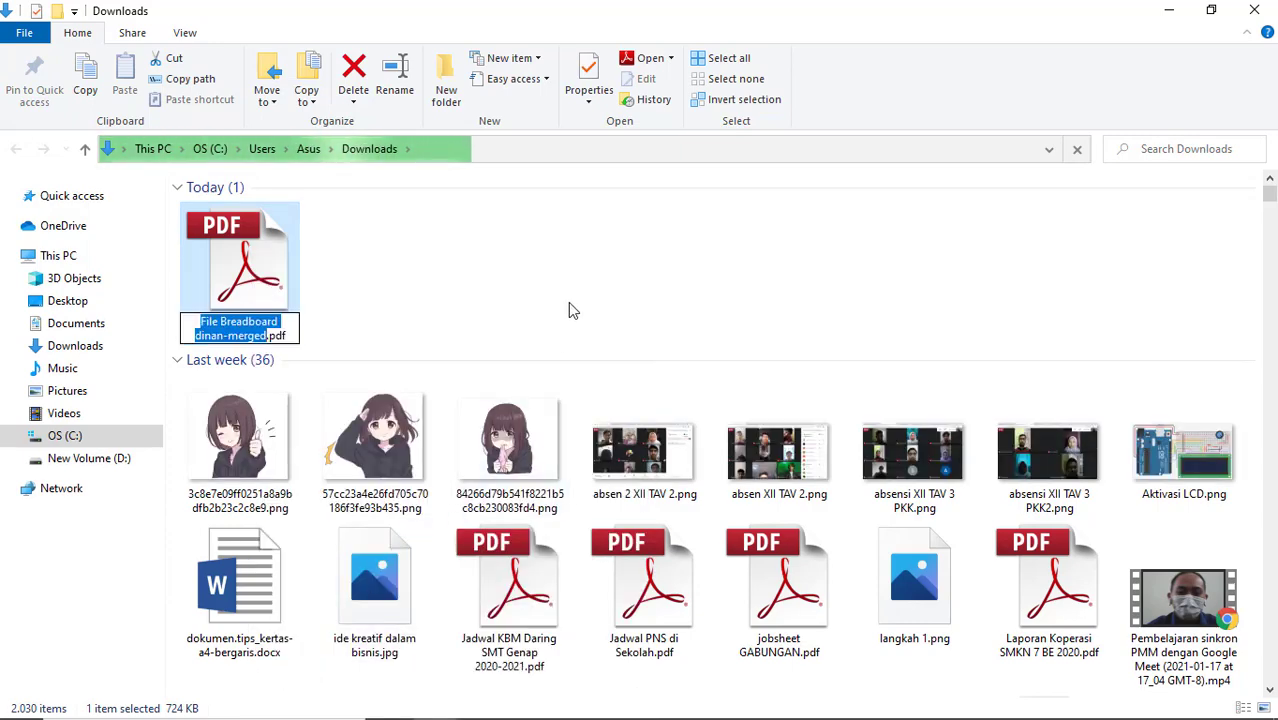
pyautogui.write('Proj')
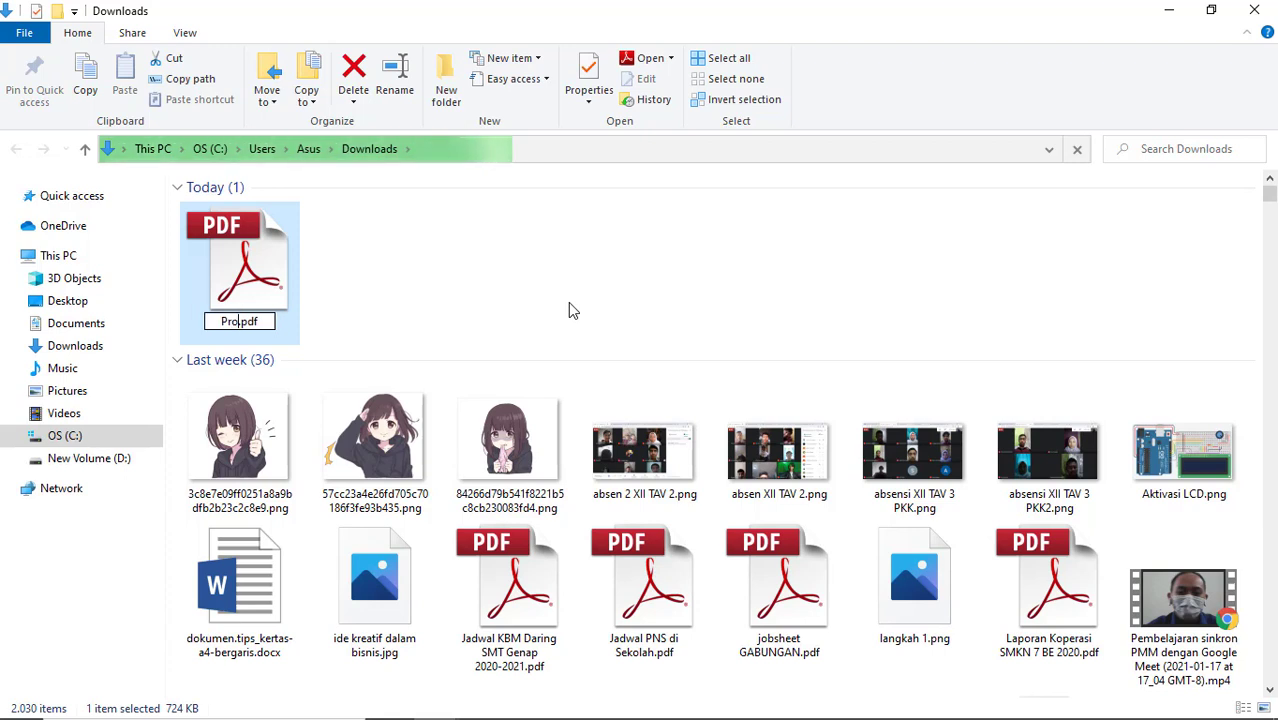
pyautogui.write('ect ')
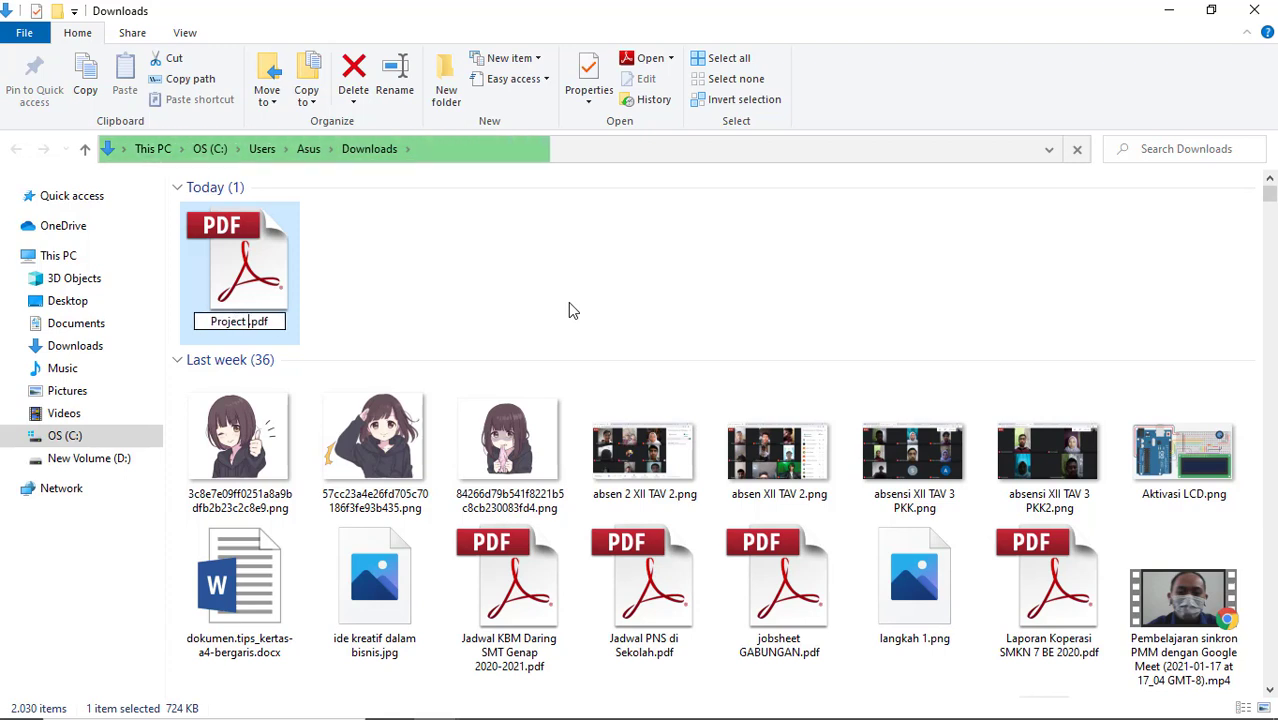
pyautogui.write('Pertemuan 3')
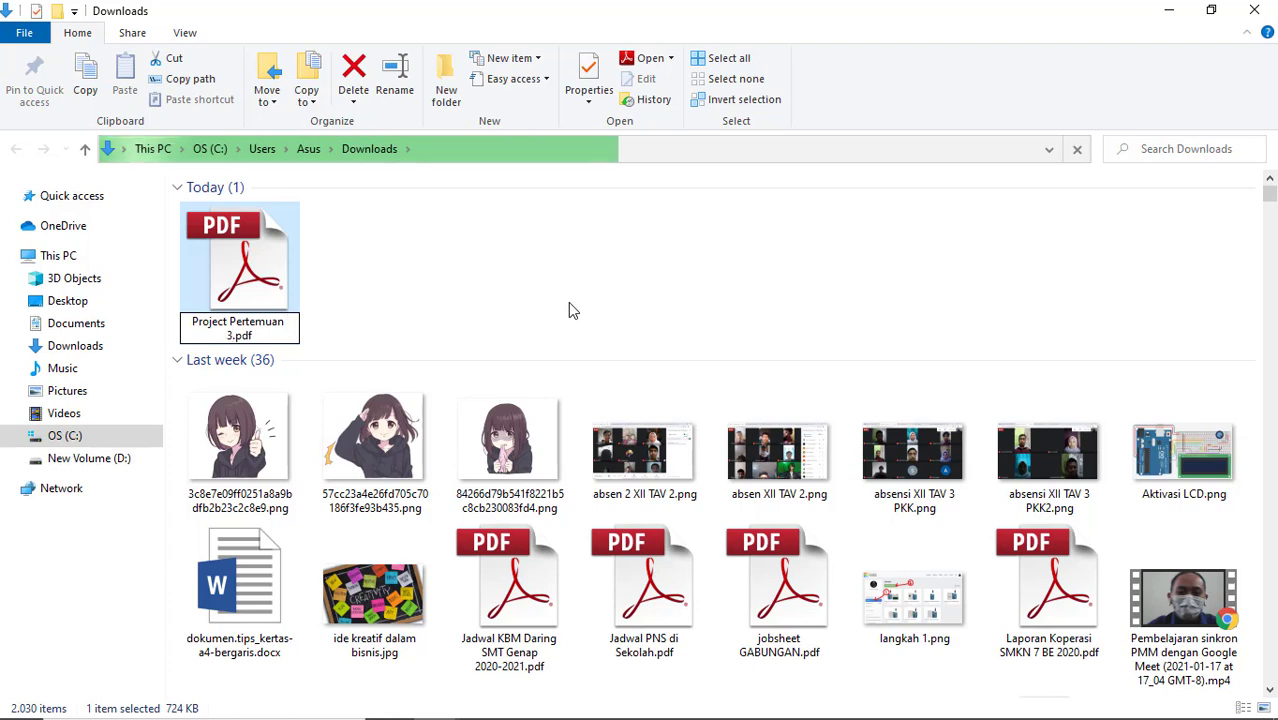
# Step: Replace "Pertemuan 3" in the file name so that it reads "Project Aktivasi LCD menggunakan Fritzing"
pyautogui.press('BackSpace')
pyautogui.press('BackSpace')
pyautogui.press('BackSpace')
pyautogui.press('BackSpace')
pyautogui.press('BackSpace')
pyautogui.press('BackSpace')
pyautogui.press('BackSpace')
pyautogui.press('BackSpace')
pyautogui.press('BackSpace')
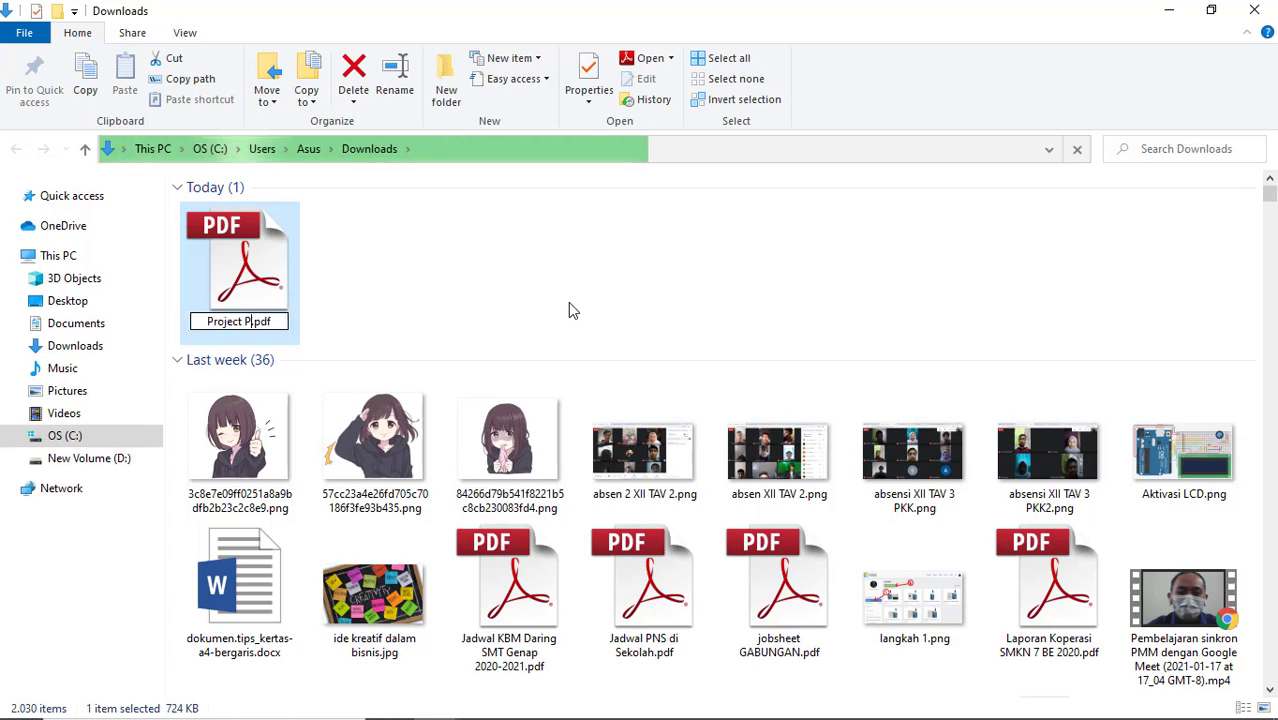
pyautogui.write('Aktiva')
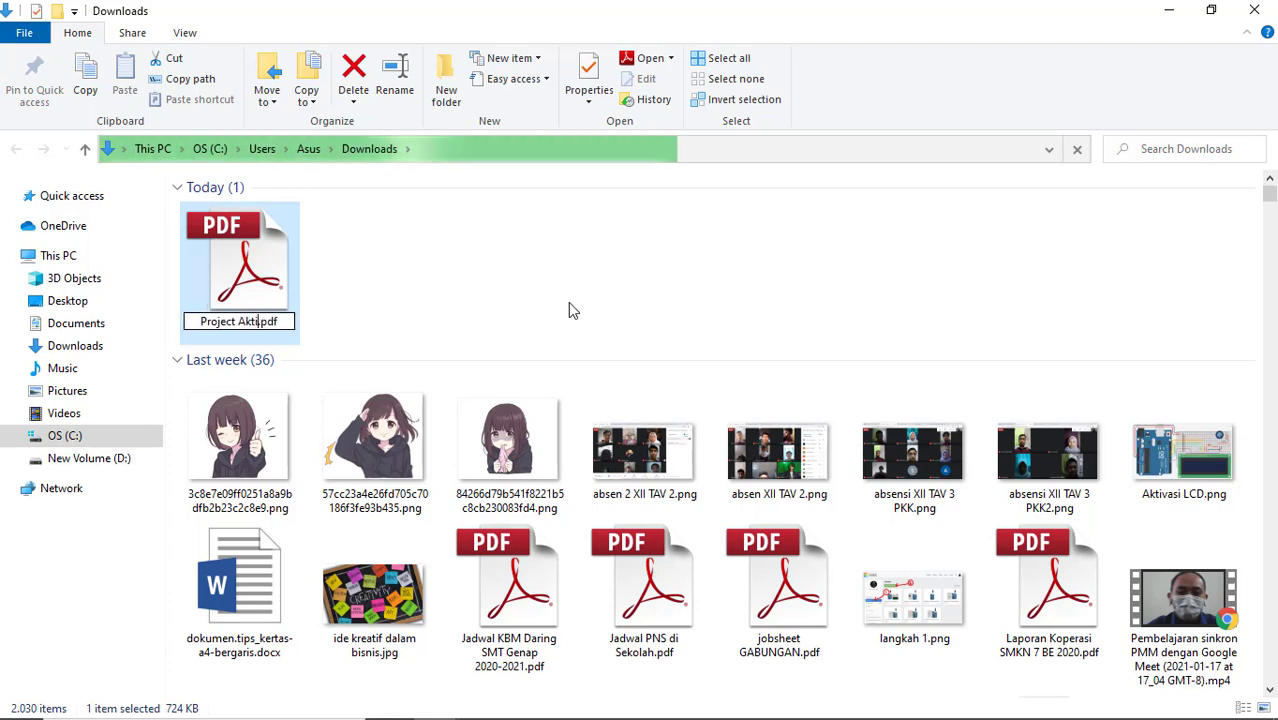
pyautogui.write('si LCD m')
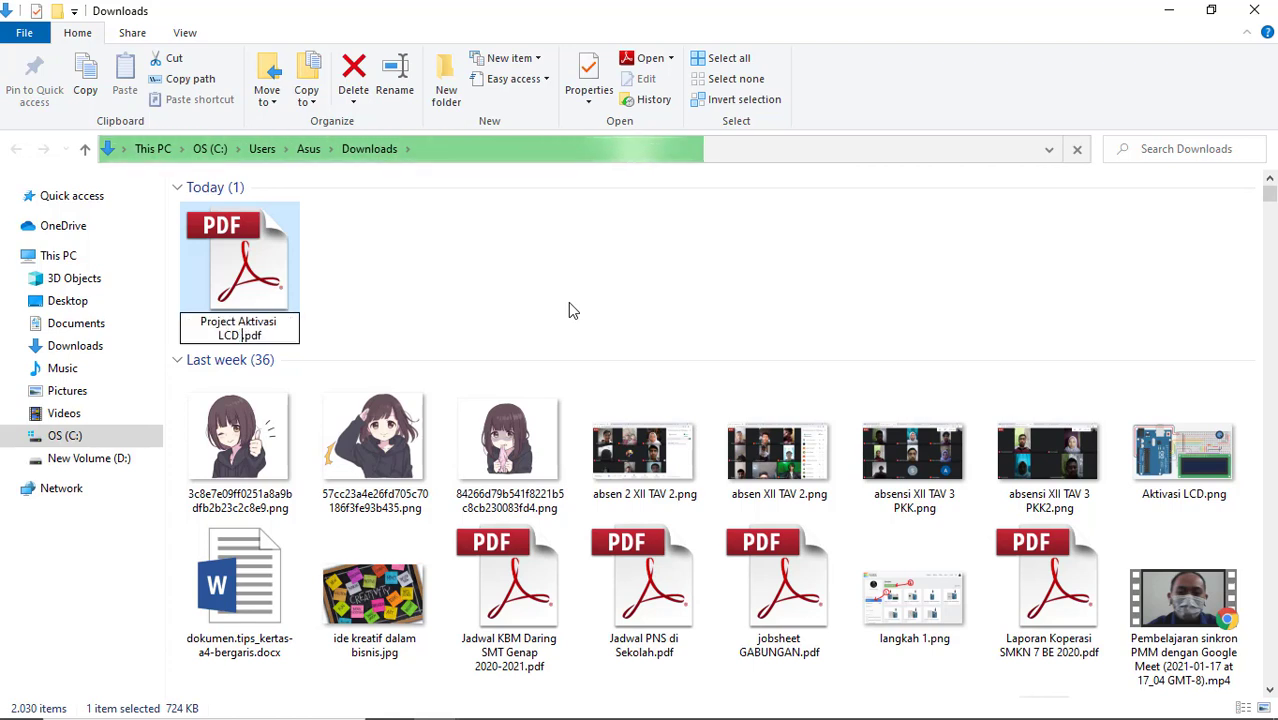
pyautogui.write('en')
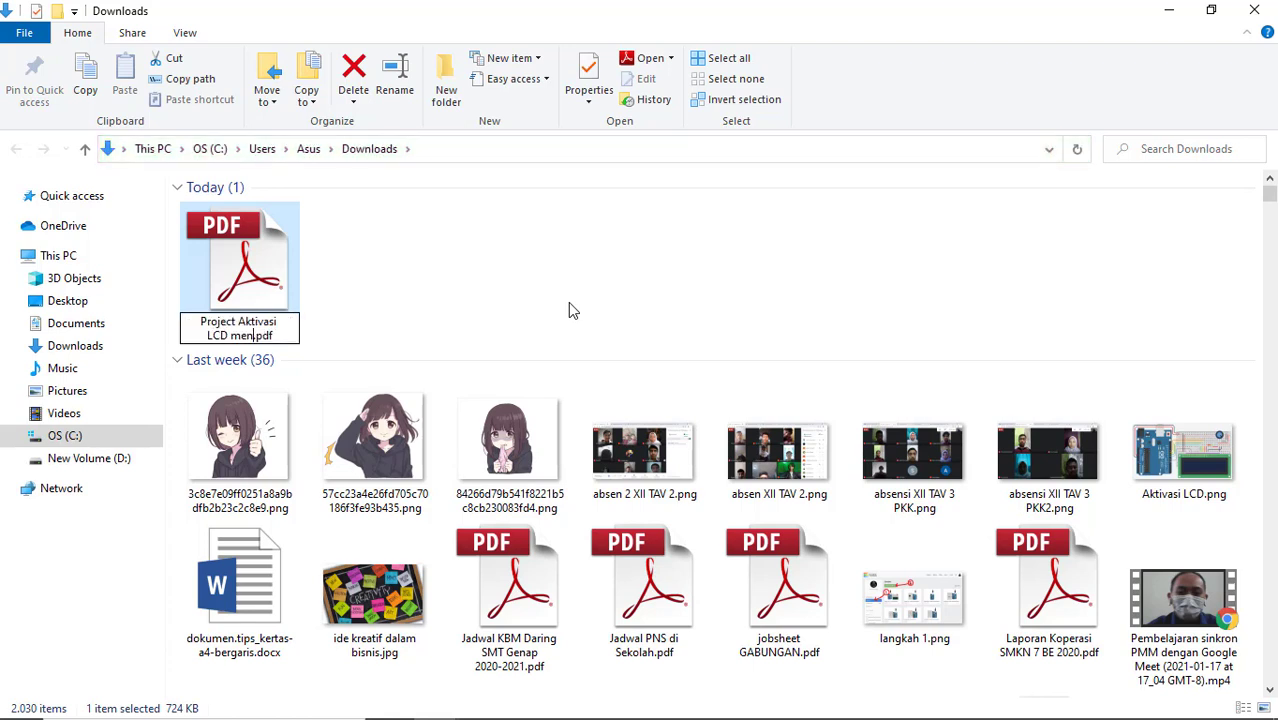
pyautogui.write('ggunakan')
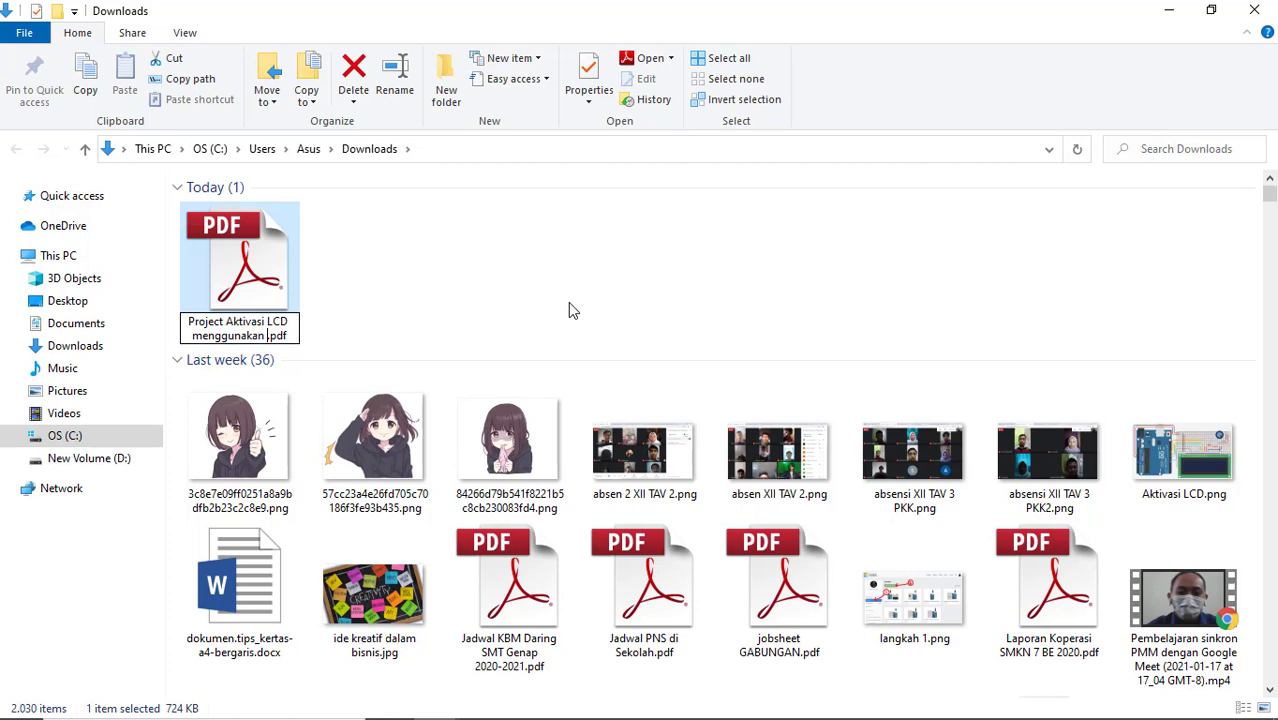
pyautogui.write(' Fritzing')
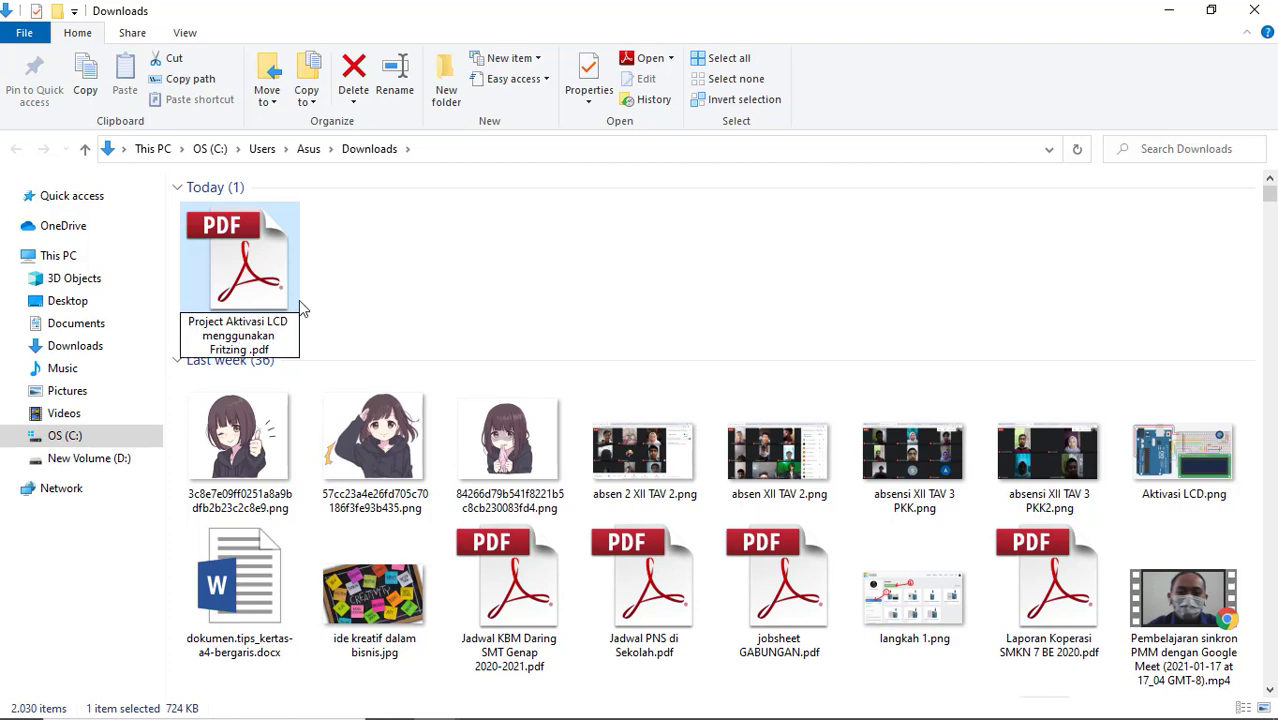
# Step: Rename the merged PDF as "Aktivasi LCD dengan Fritzing" followed by the author's first name
pyautogui.moveTo(227, 322); pyautogui.dragTo(187, 321)
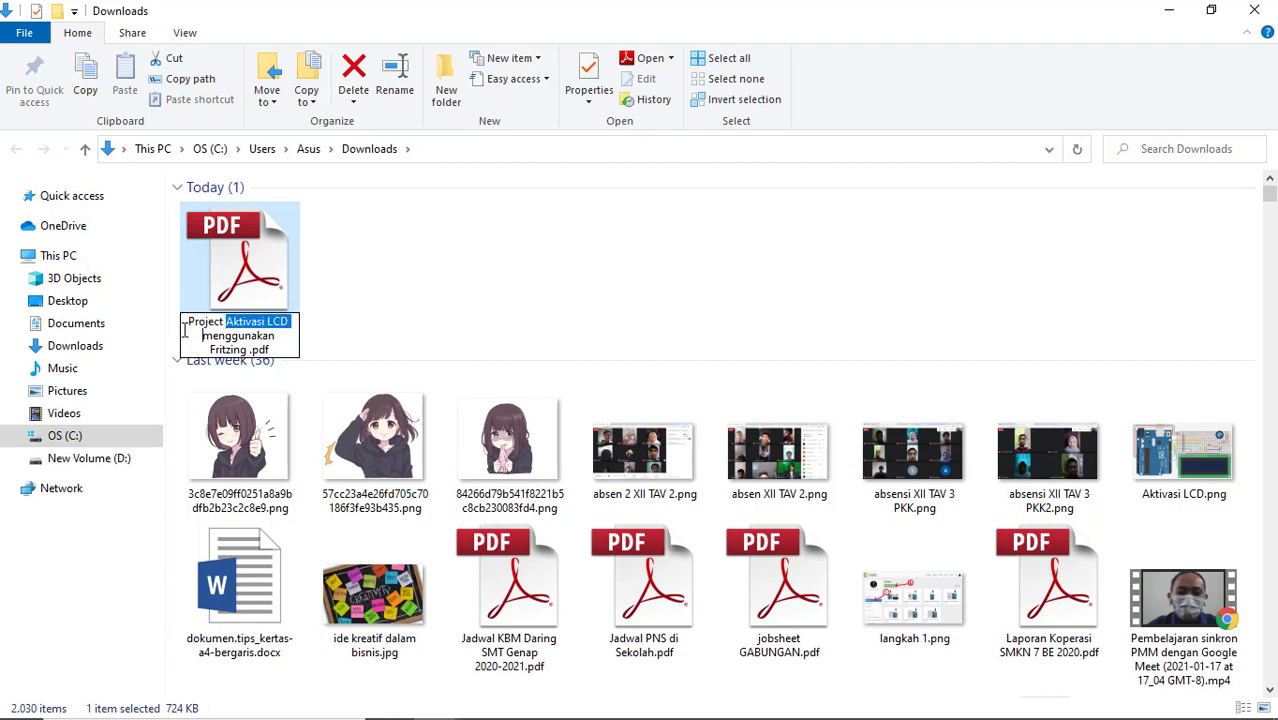
pyautogui.press('BackSpace')
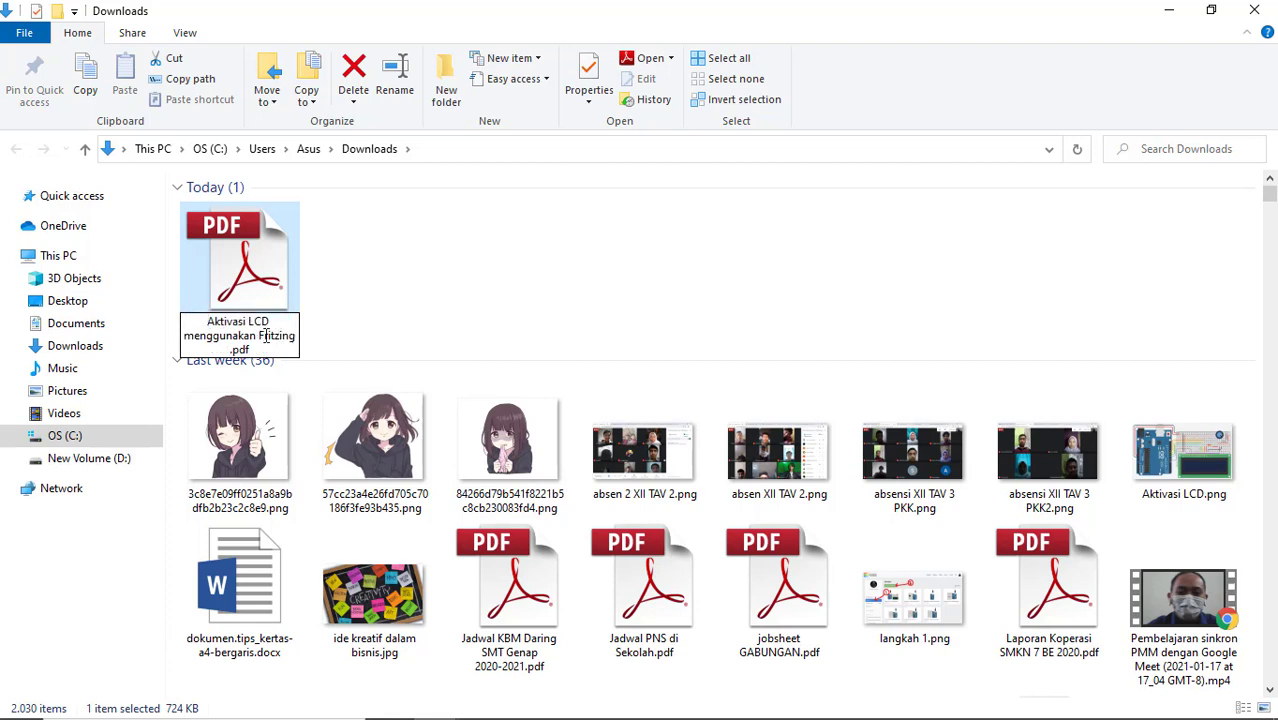
pyautogui.moveTo(257, 340); pyautogui.dragTo(185, 341)
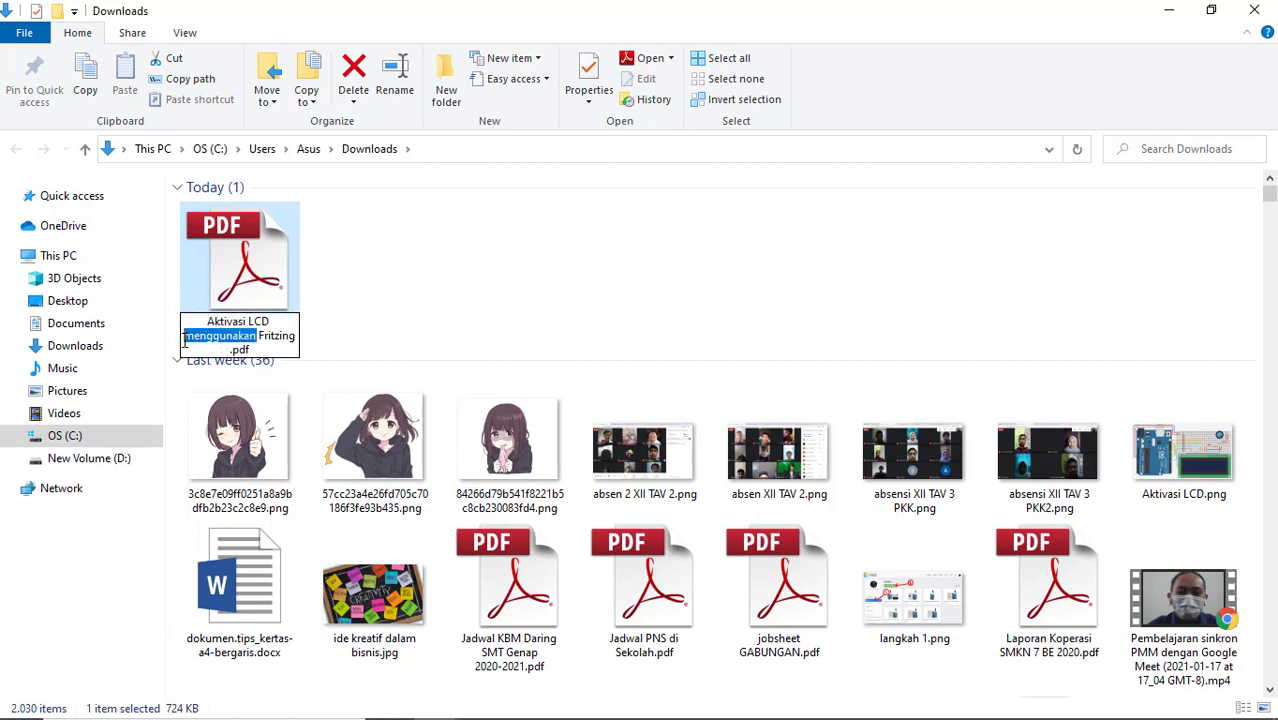
pyautogui.write('dengan Fritzing ')
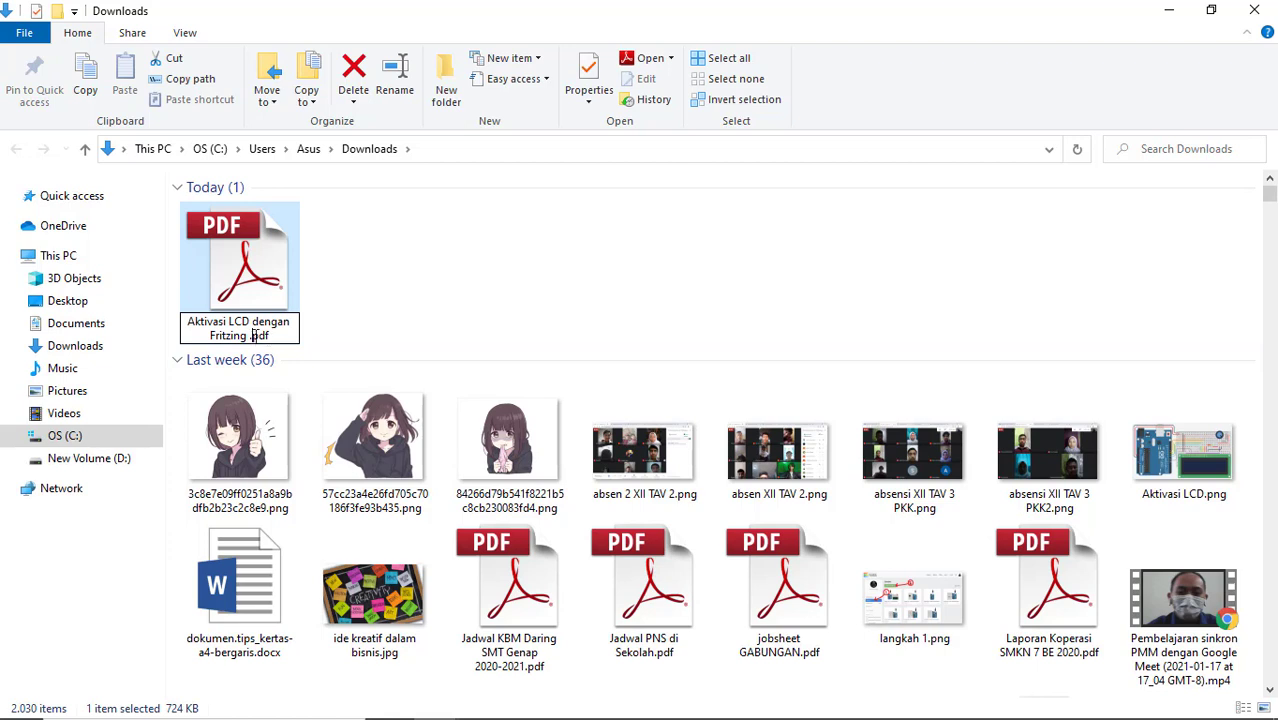
pyautogui.write('dinan')
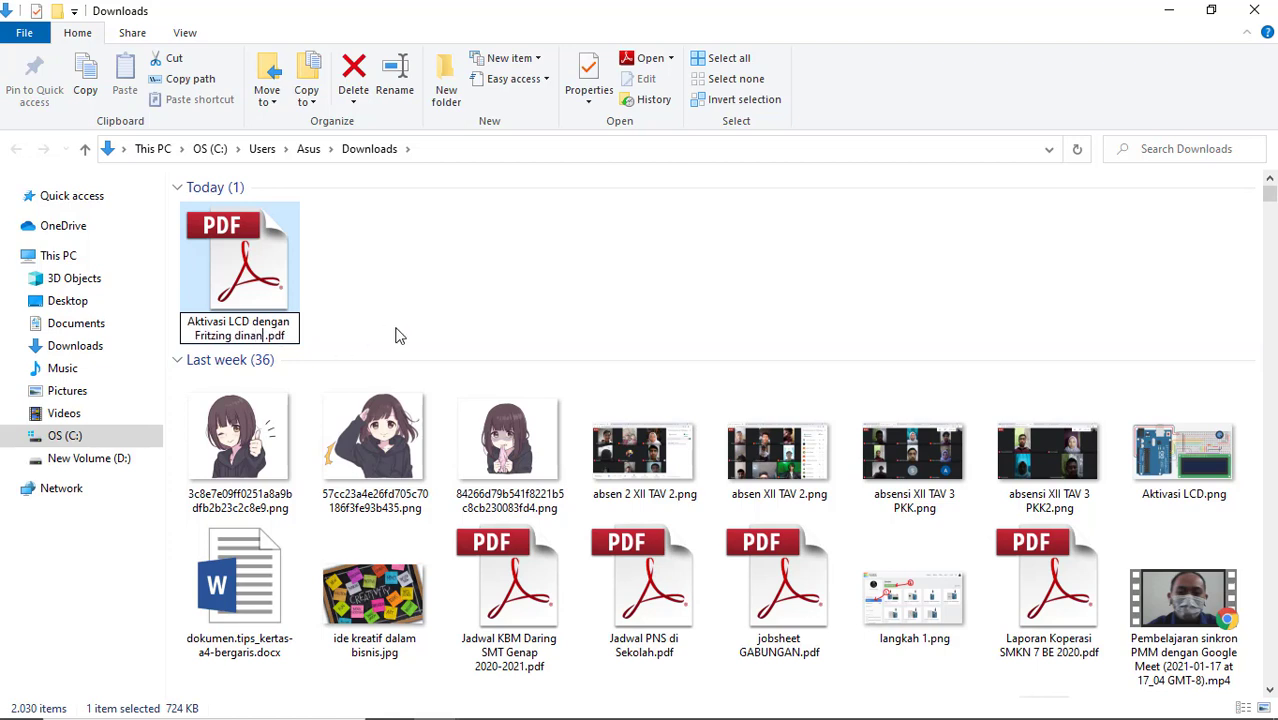
pyautogui.press('Return')
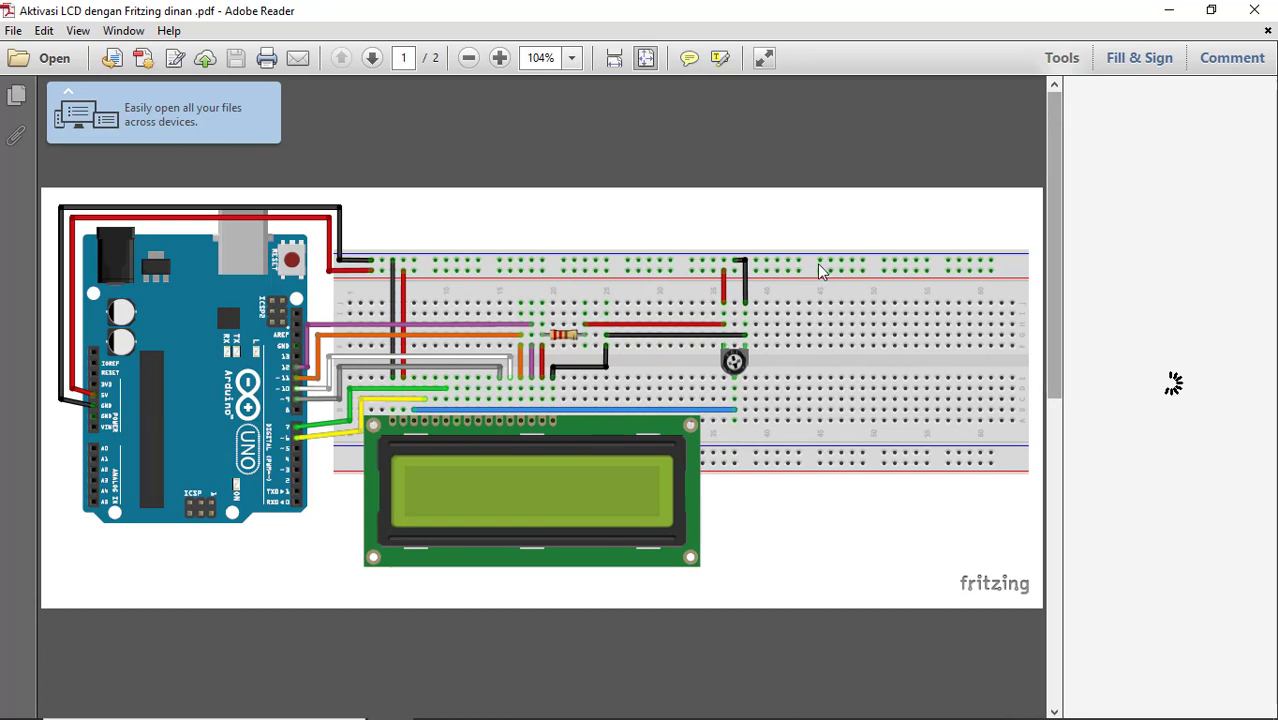
# Step: Look through both pages of the renamed PDF, check the program's header comments, and close the document
pyautogui.scroll(-2, 826, 216)
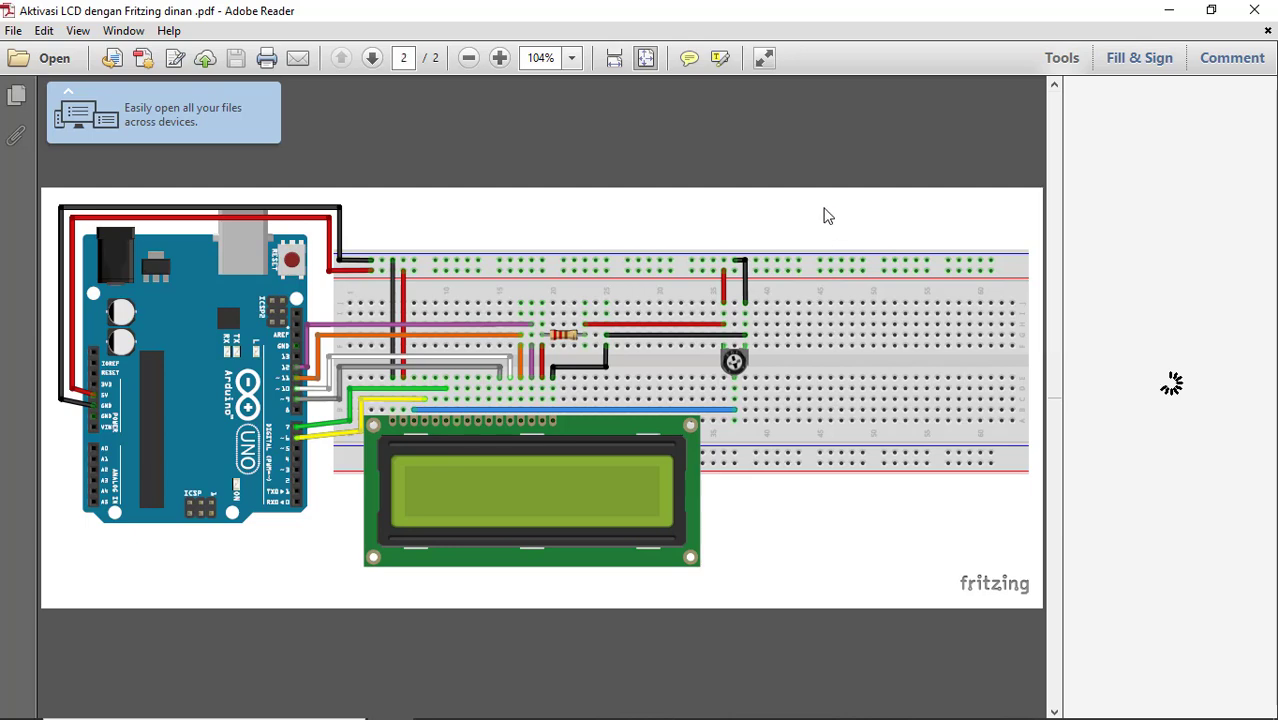
pyautogui.scroll(-5, 826, 216)
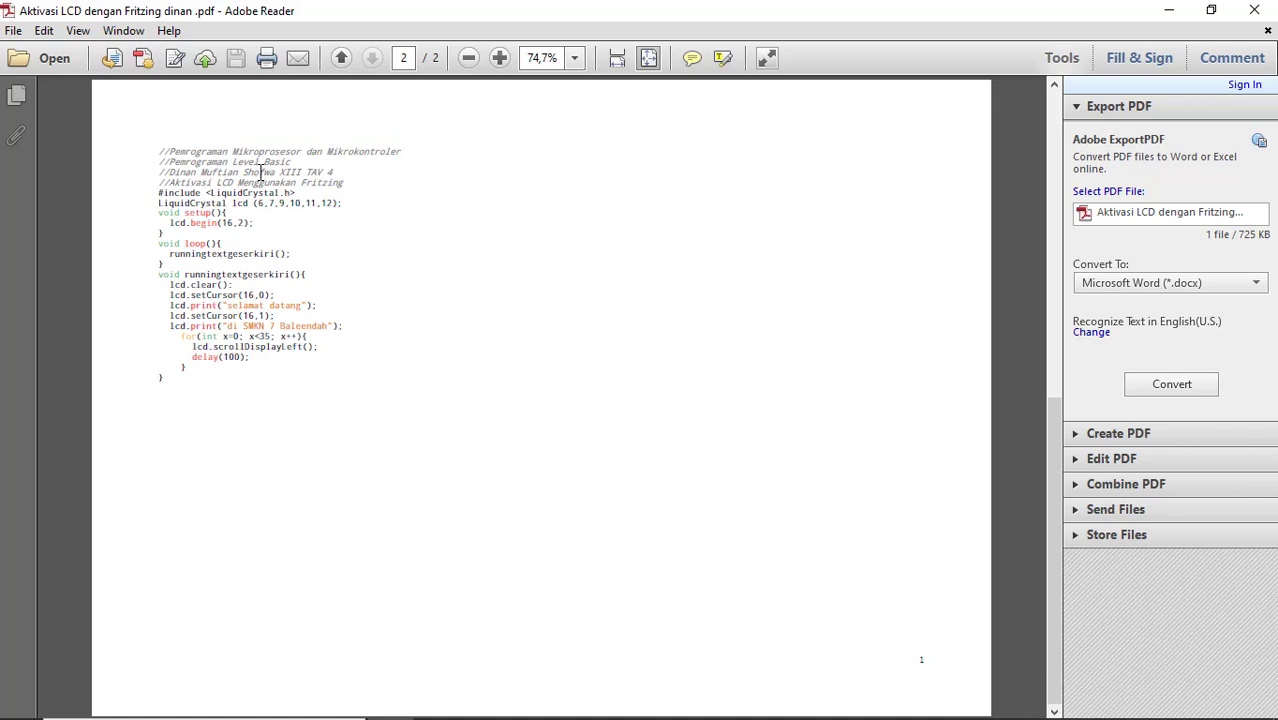
pyautogui.moveTo(204, 178); pyautogui.dragTo(233, 162)
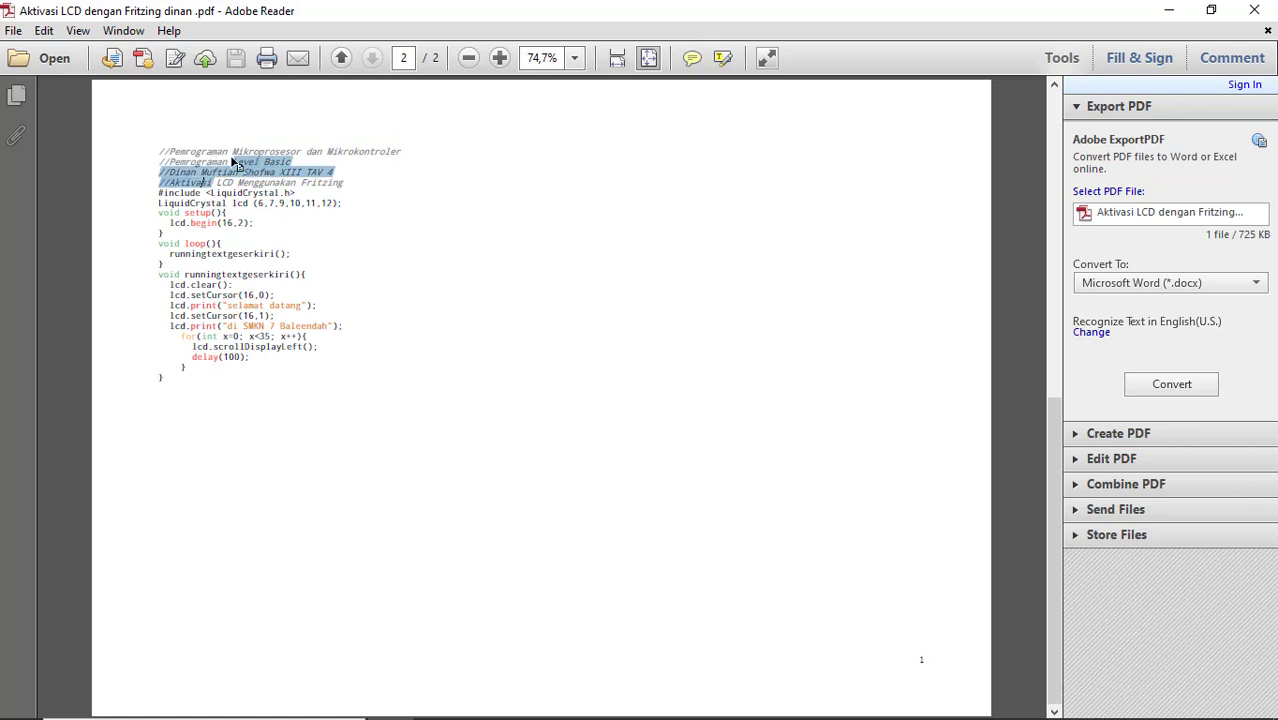
pyautogui.click(331, 176)
pyautogui.moveTo(345, 184); pyautogui.dragTo(153, 174)
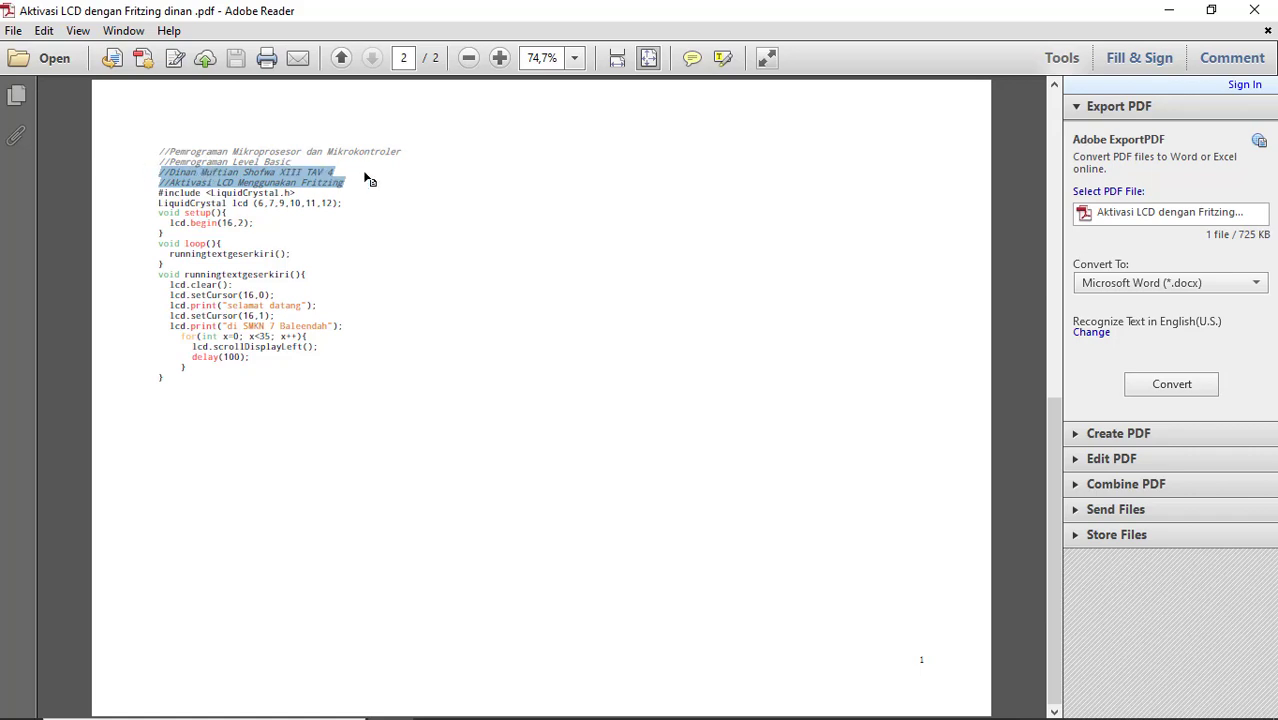
pyautogui.click(300, 202)
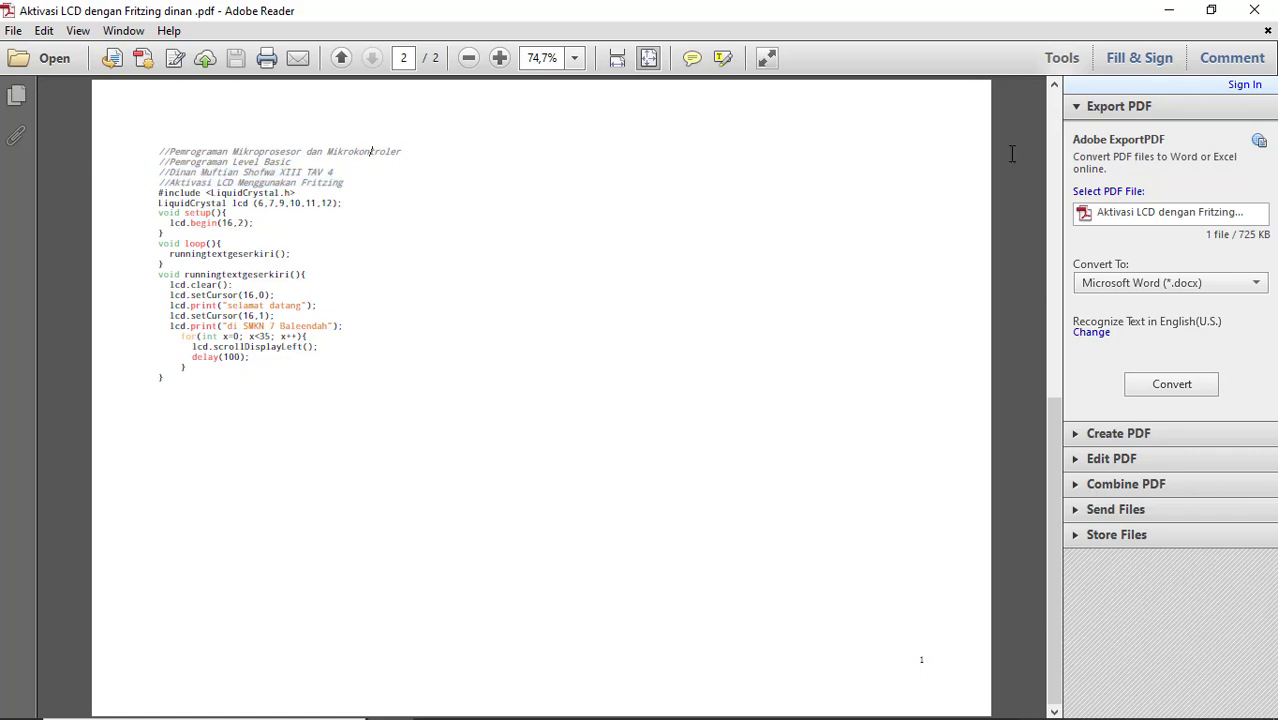
pyautogui.click(1255, 10)
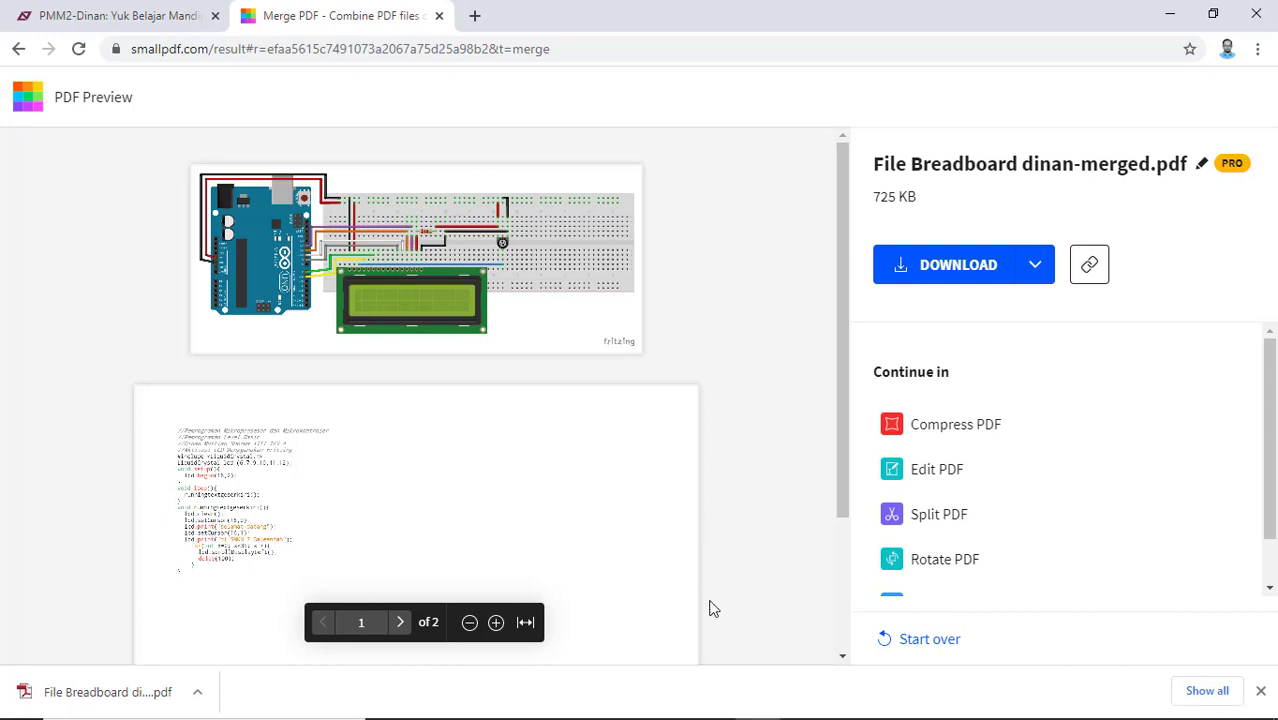
# Step: Switch to the e-Learning TAV course page in the student view and open the "Upload File disini !" assignment
pyautogui.click(166, 29)
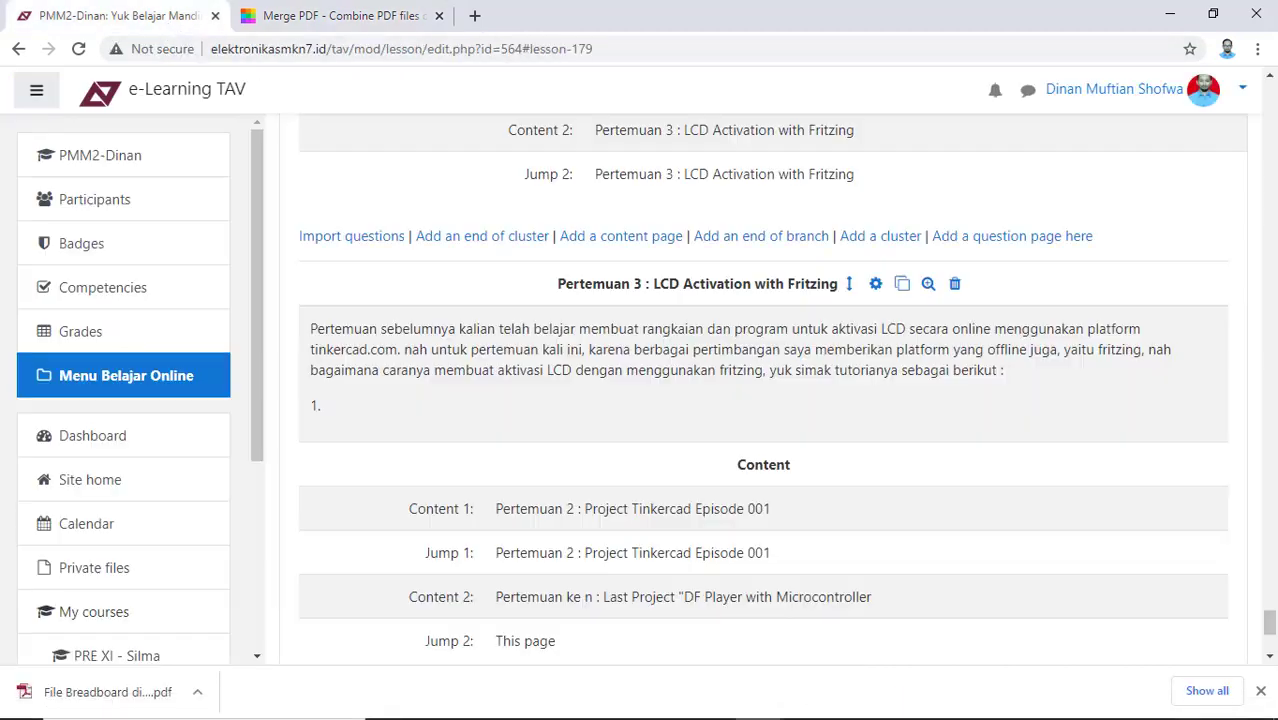
pyautogui.click(896, 701)
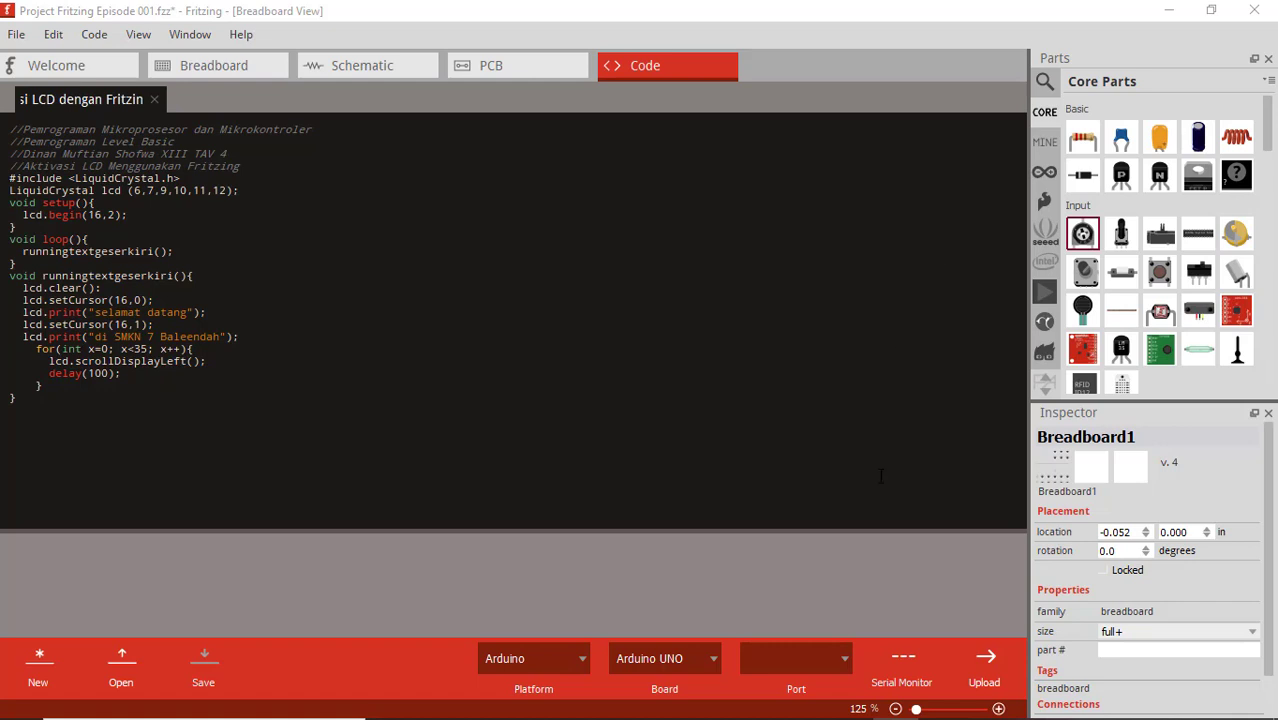
pyautogui.click(758, 702)
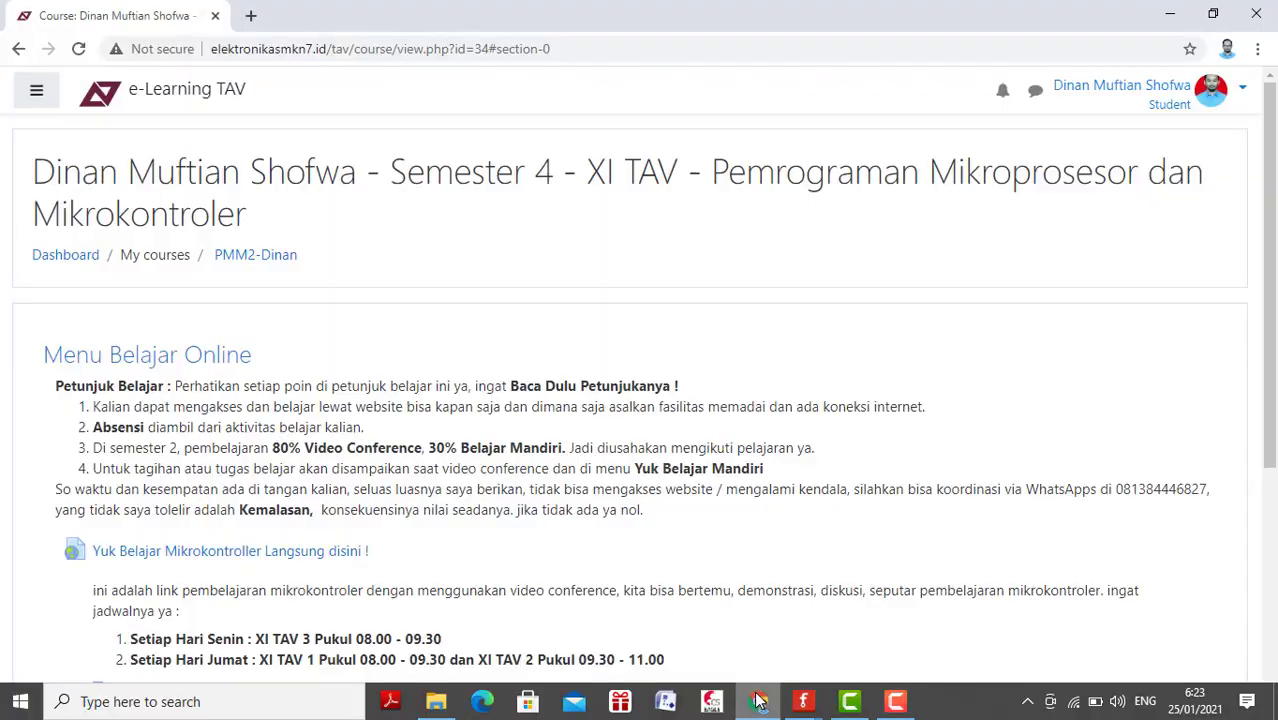
pyautogui.scroll(-2, 1172, 281)
pyautogui.scroll(-2, 1170, 279)
pyautogui.scroll(4, 1164, 278)
pyautogui.scroll(-4, 1165, 288)
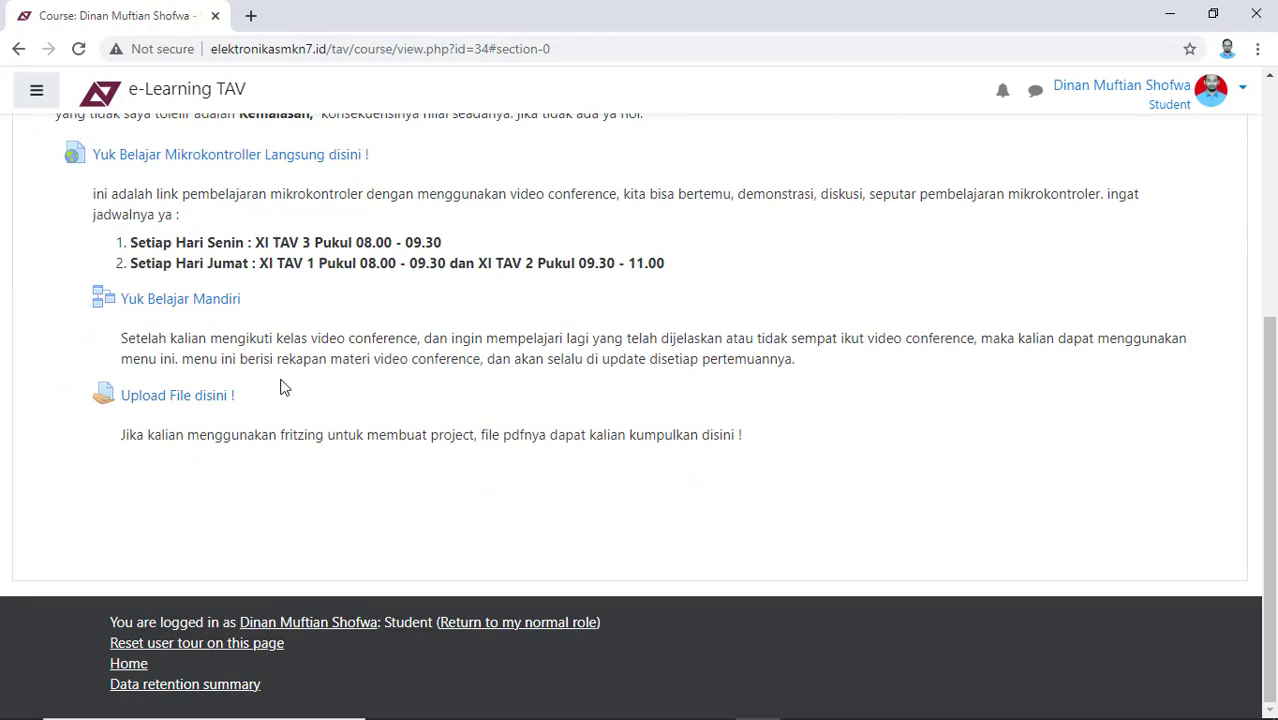
pyautogui.scroll(1, 295, 387)
pyautogui.scroll(-1, 220, 422)
pyautogui.click(195, 400)
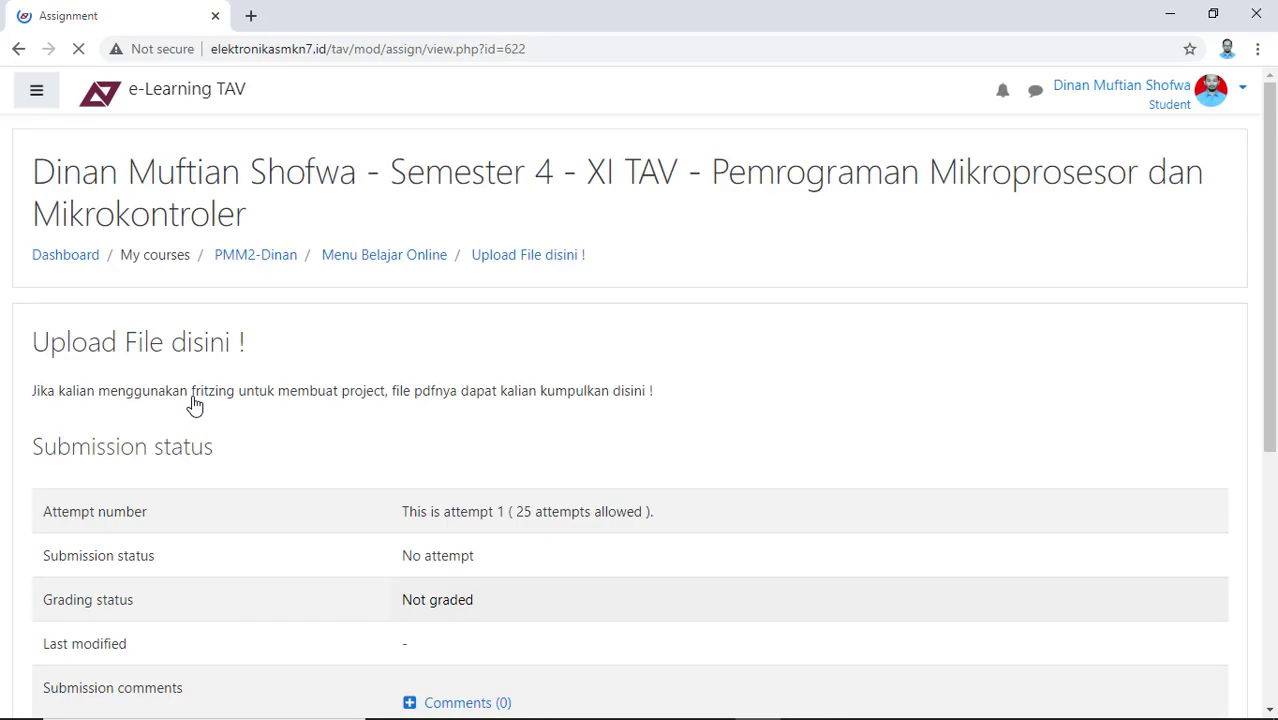
# Step: Add a submission to the assignment and open the file picker for uploading a file
pyautogui.scroll(-3, 830, 288)
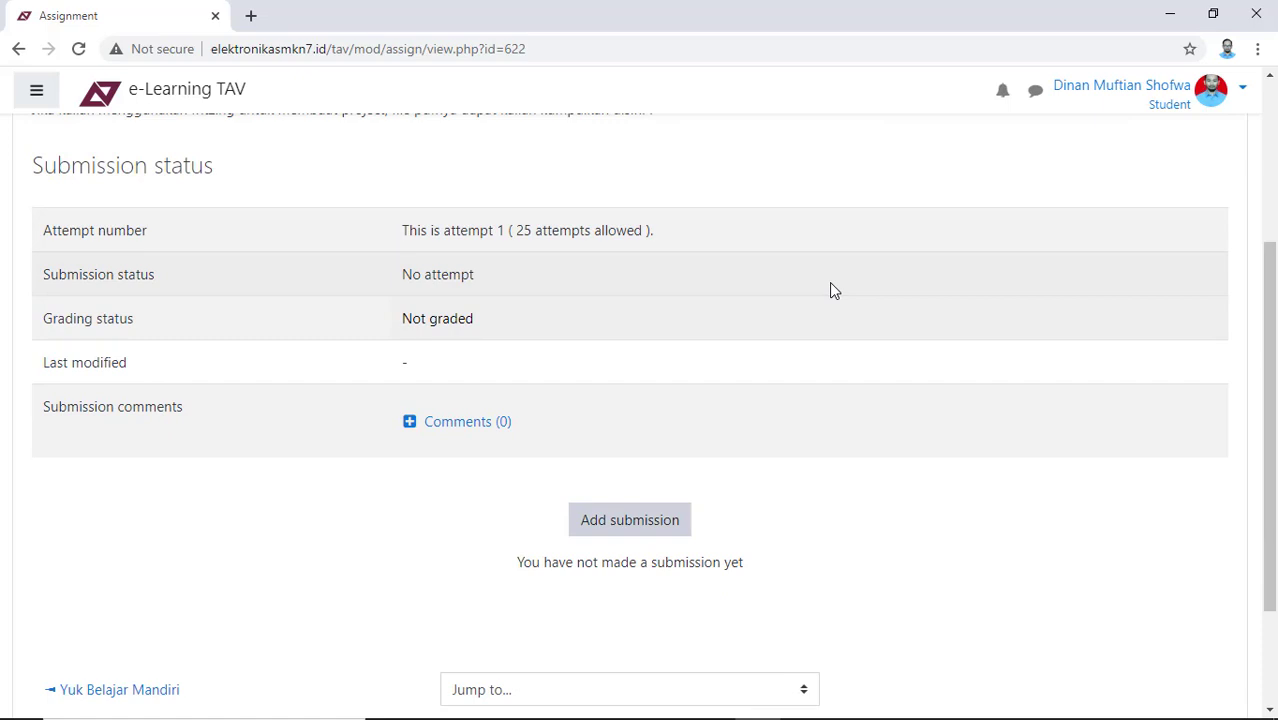
pyautogui.click(619, 526)
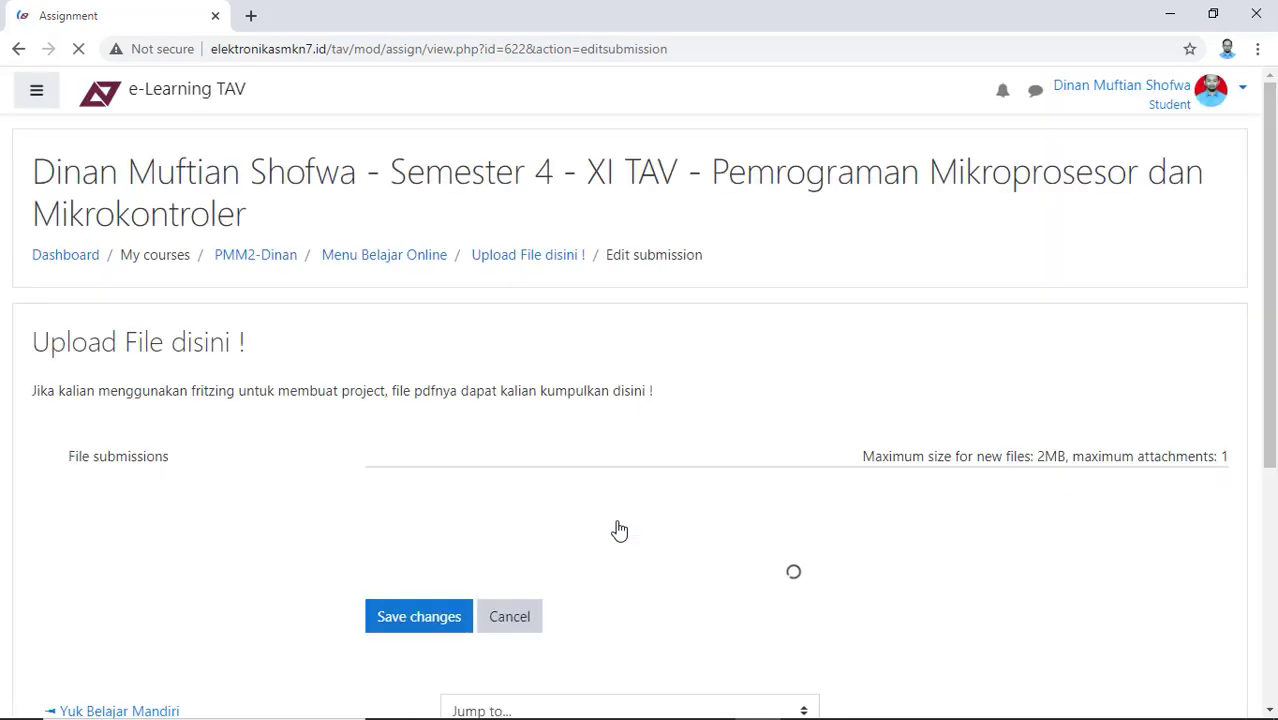
pyautogui.scroll(-2, 534, 428)
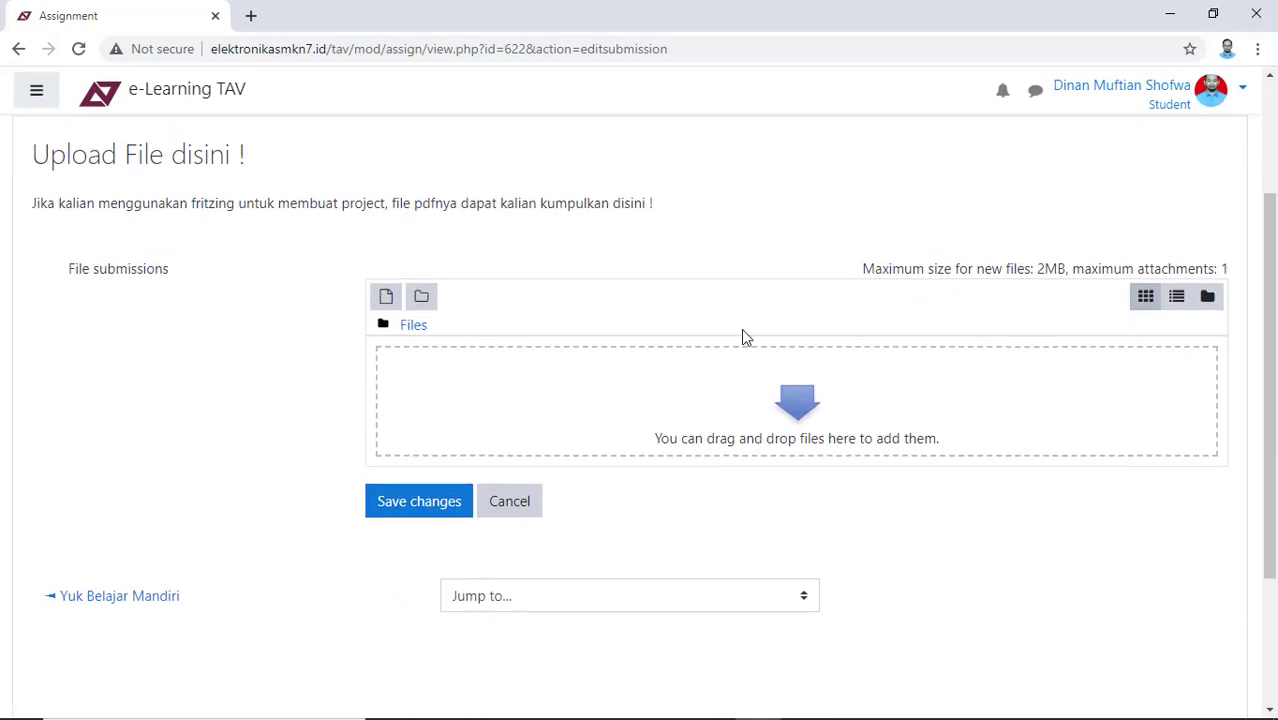
pyautogui.click(805, 400)
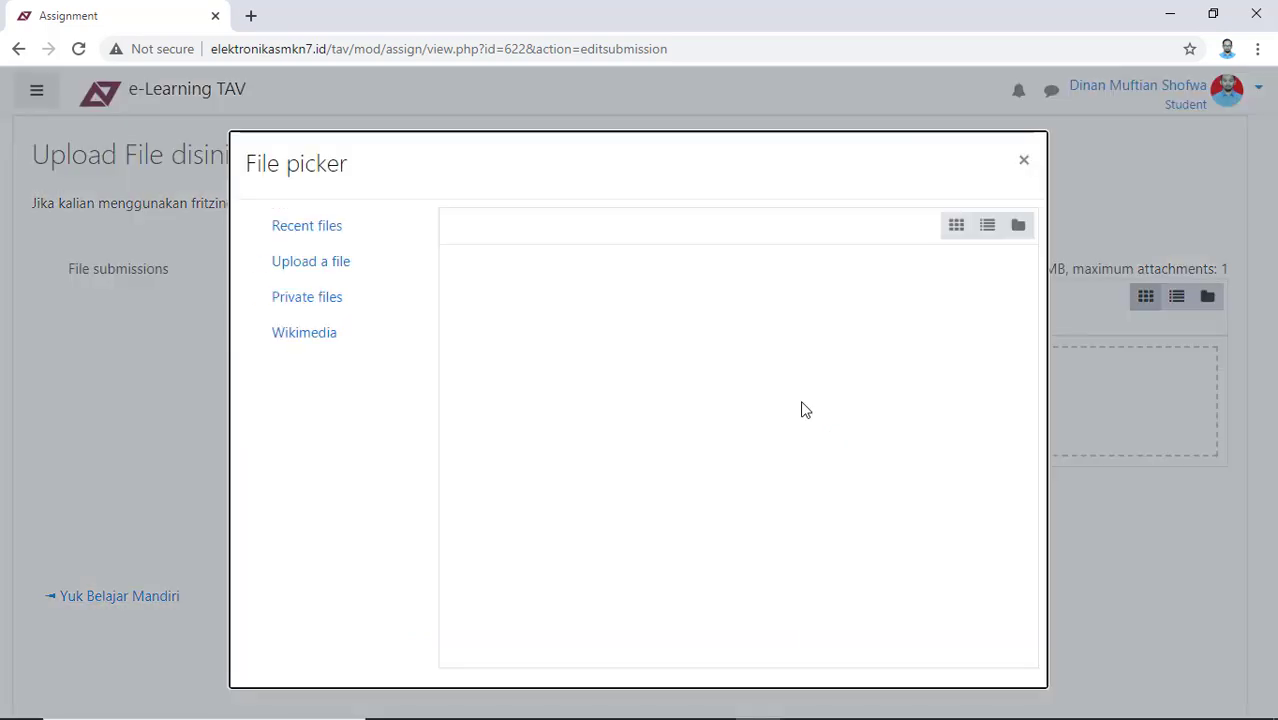
pyautogui.click(1023, 160)
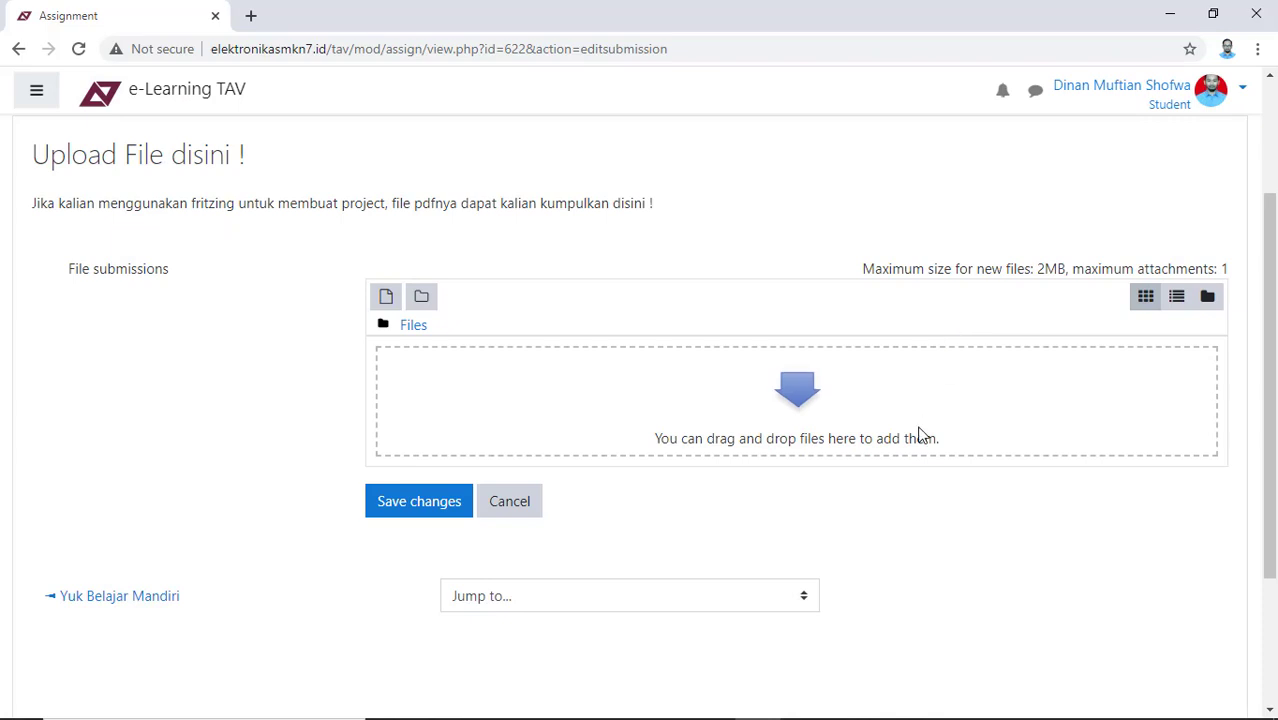
pyautogui.click(812, 387)
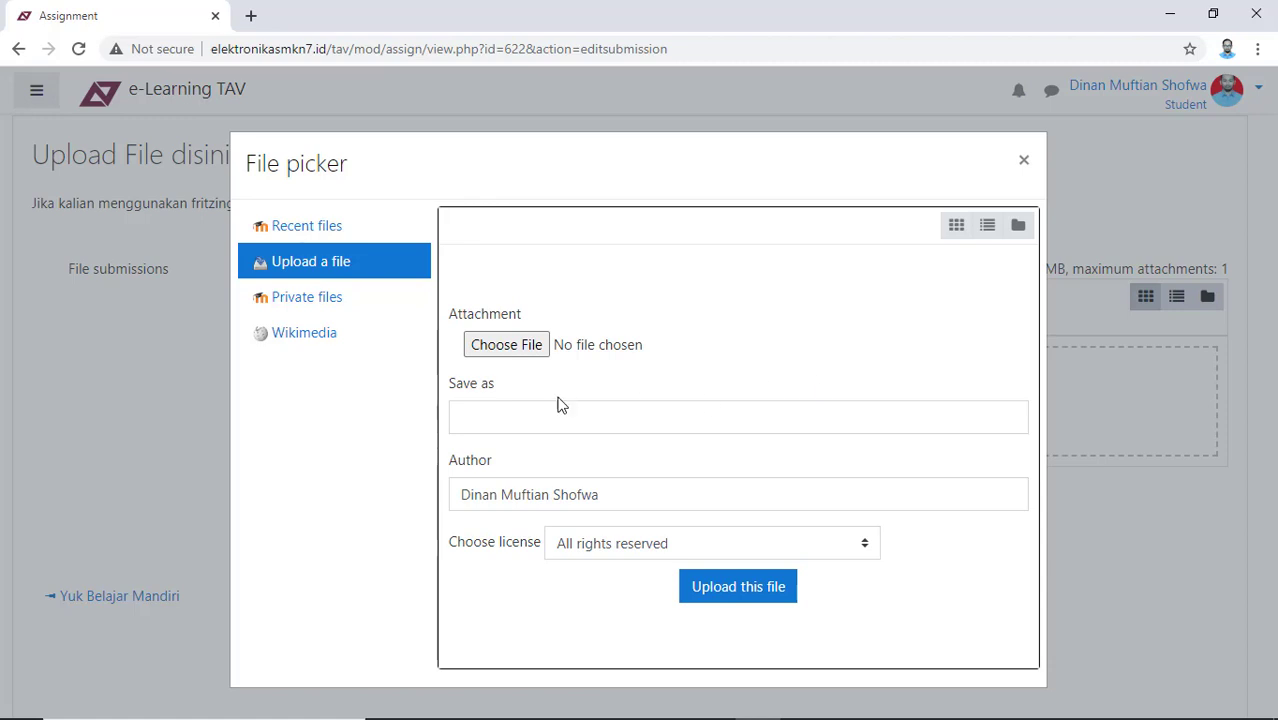
# Step: Upload the renamed "Aktivasi LCD dengan Fritzing" PDF from the Downloads folder and save the submission
pyautogui.click(508, 346)
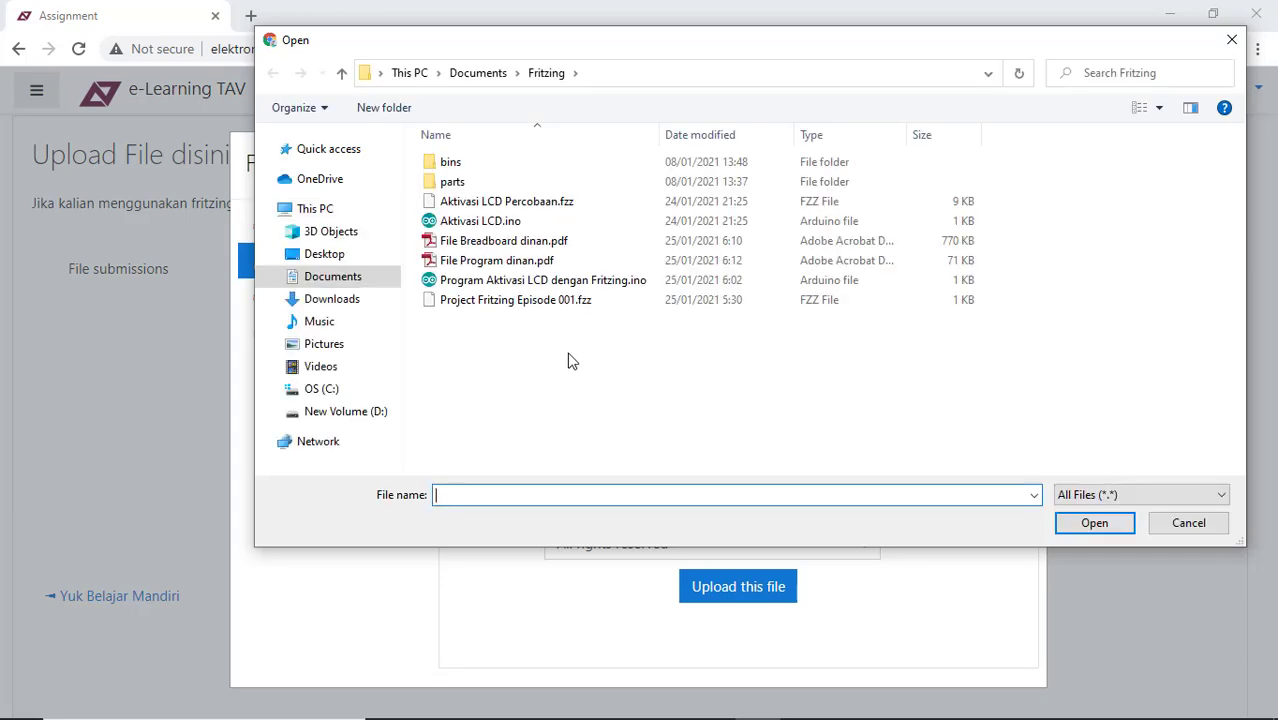
pyautogui.click(322, 300)
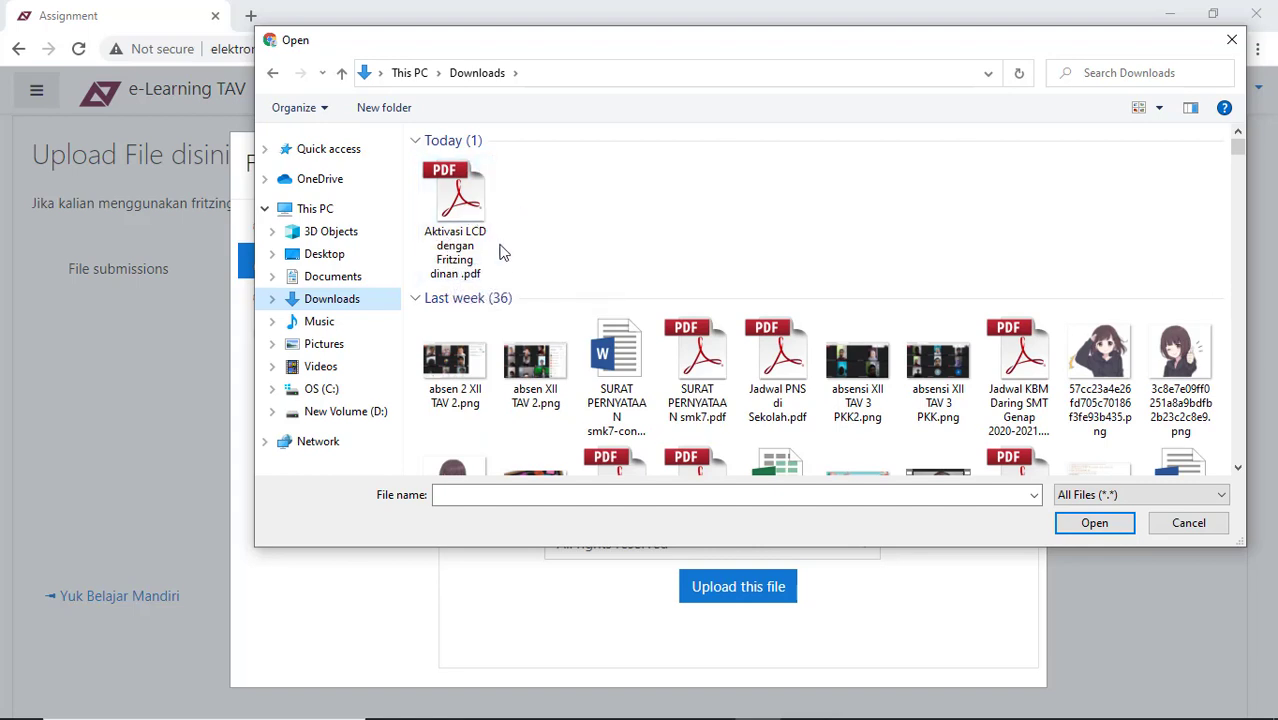
pyautogui.click(476, 236)
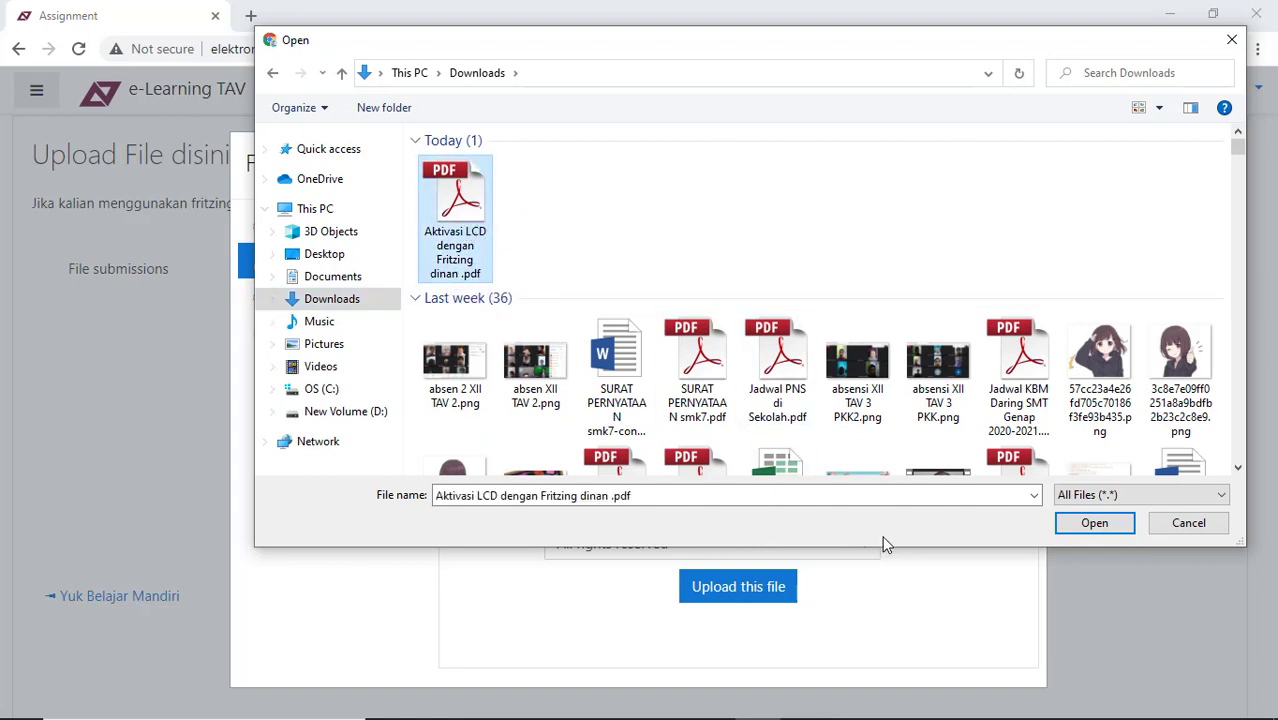
pyautogui.click(1080, 527)
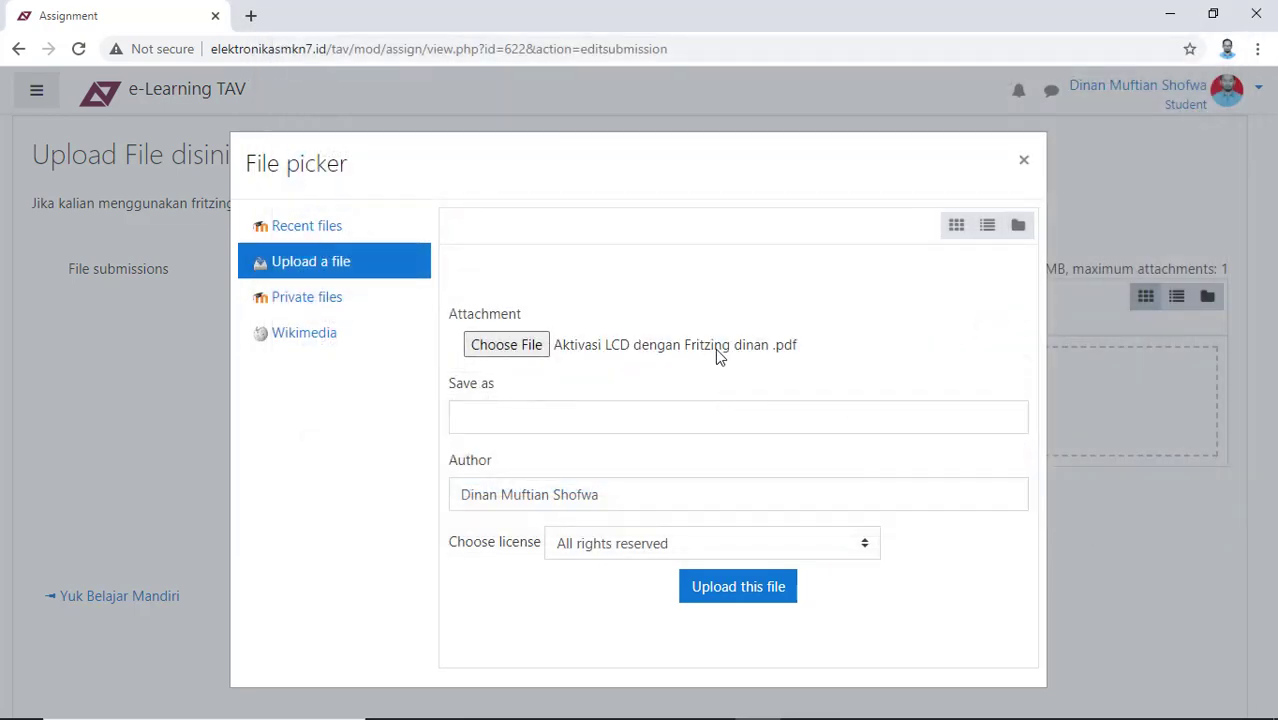
pyautogui.click(748, 590)
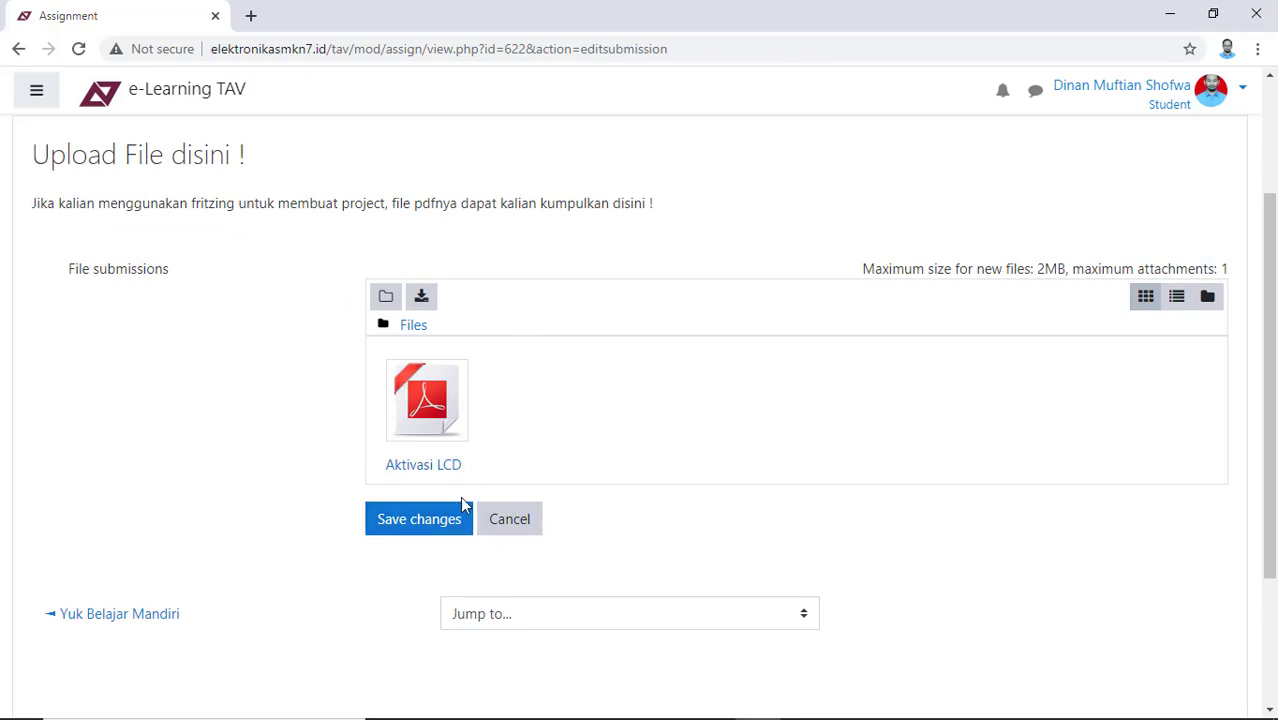
pyautogui.click(416, 529)
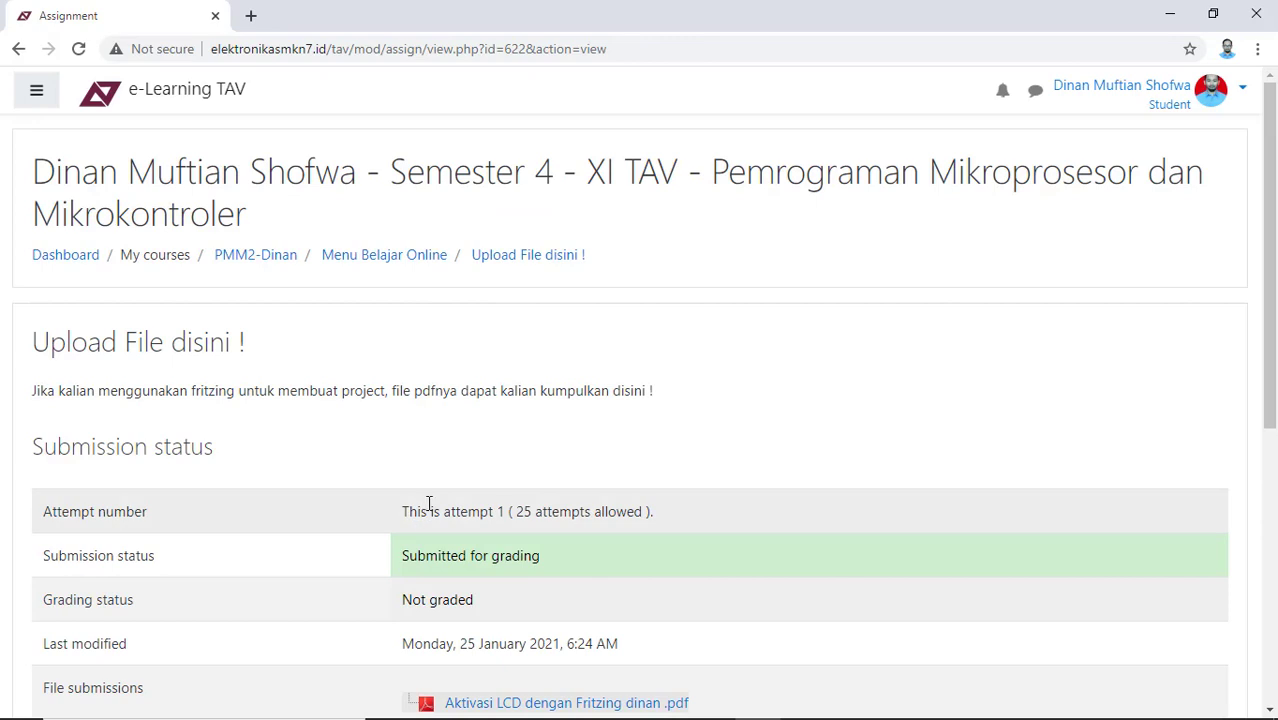
# Step: Review the assignment's submission status and attached file, and return to the course page
pyautogui.scroll(-4, 428, 508)
pyautogui.scroll(2, 495, 290)
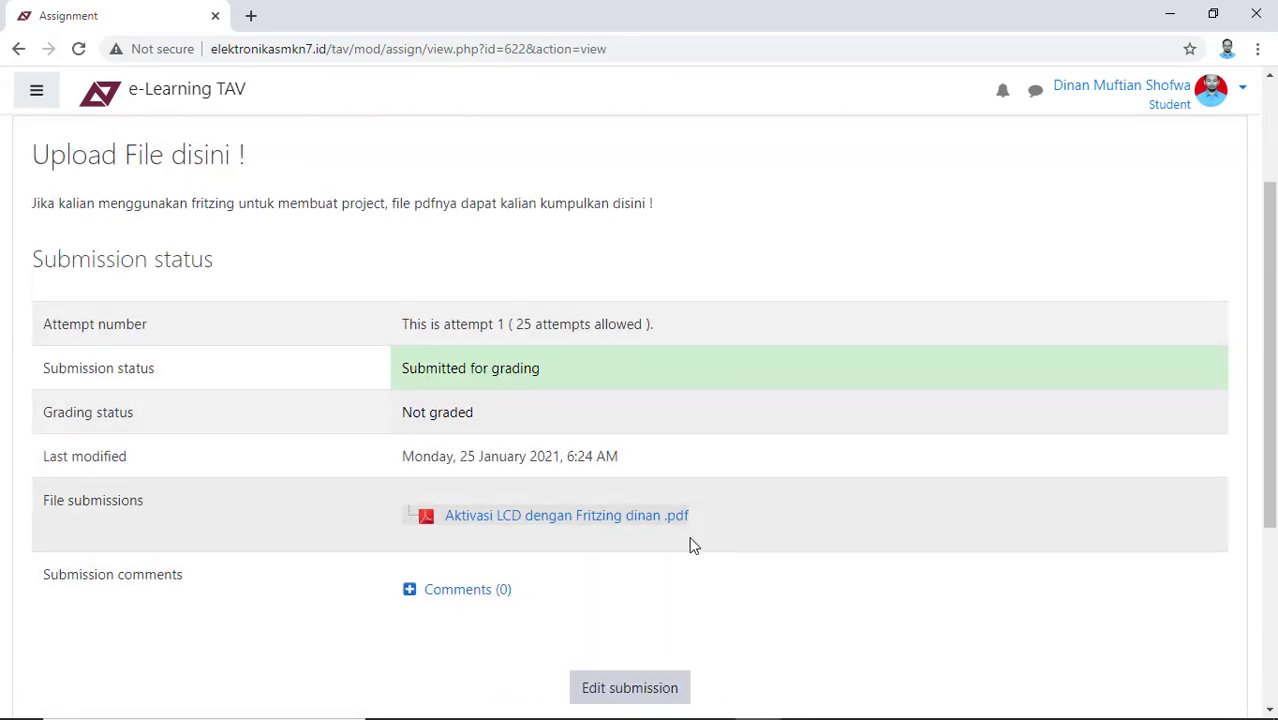
pyautogui.scroll(-1, 685, 620)
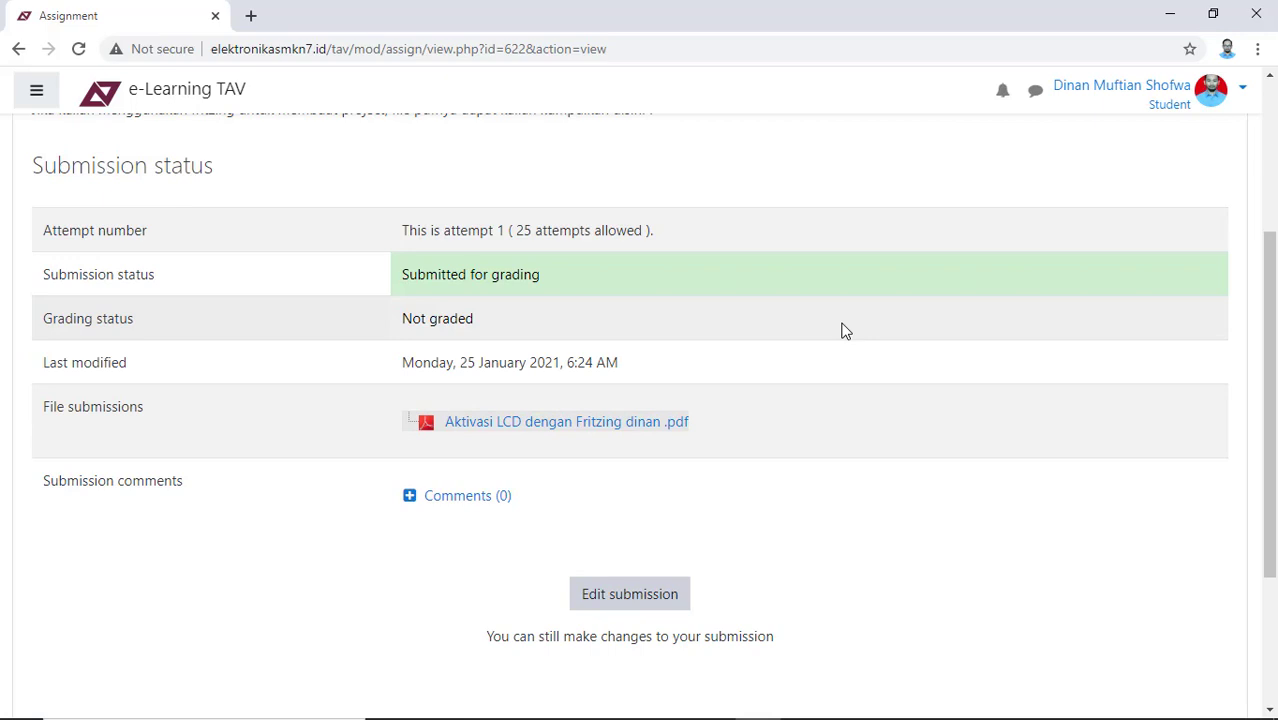
pyautogui.scroll(3, 930, 328)
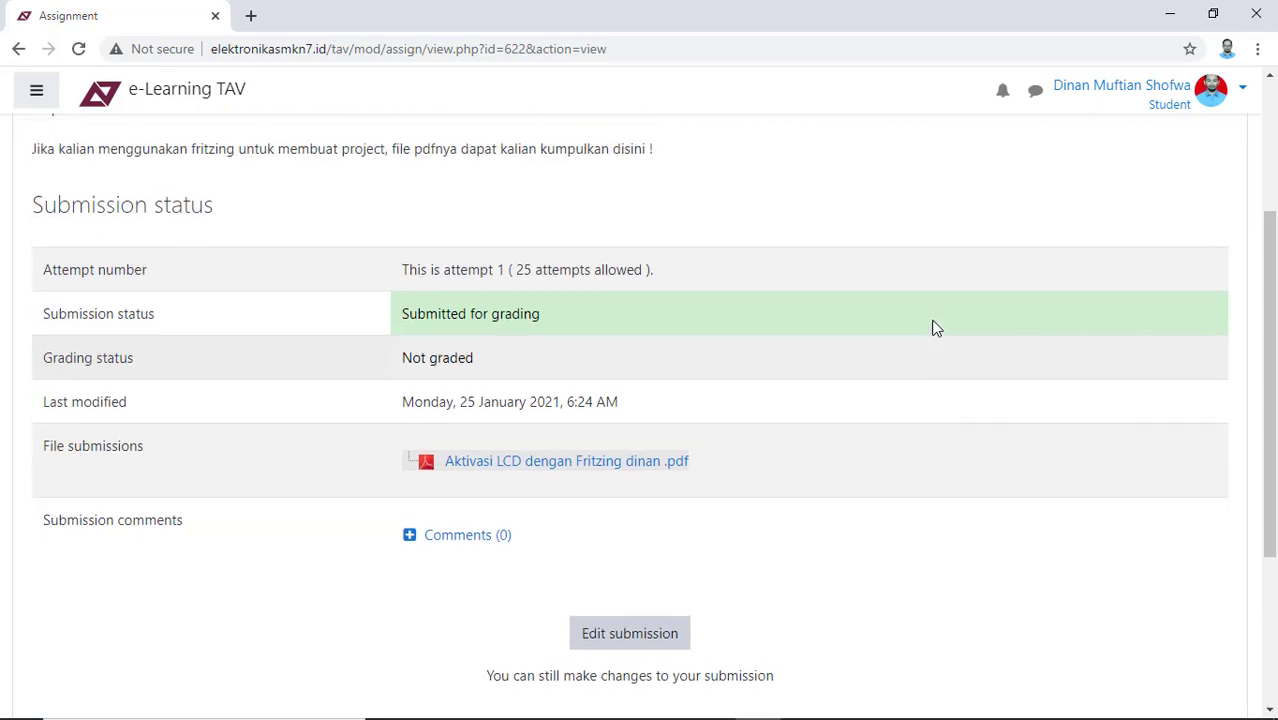
pyautogui.scroll(-1, 560, 295)
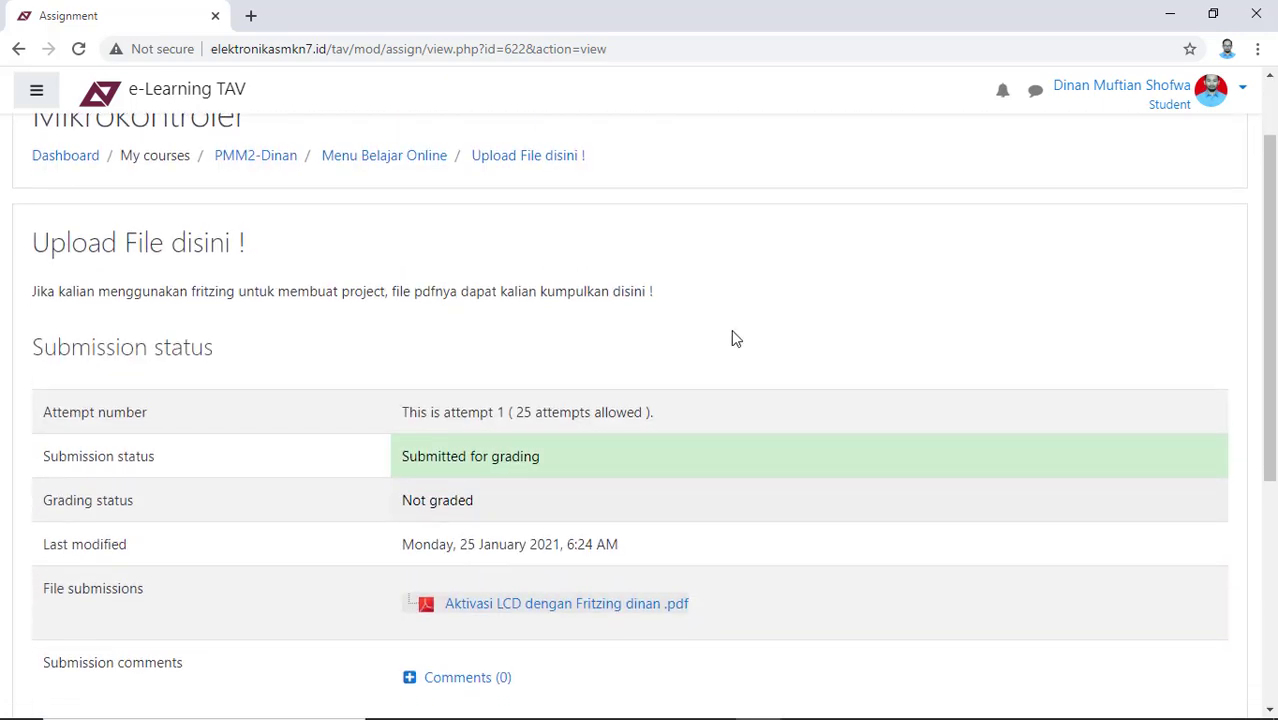
pyautogui.scroll(-4, 740, 340)
pyautogui.scroll(1, 822, 322)
pyautogui.scroll(4, 820, 323)
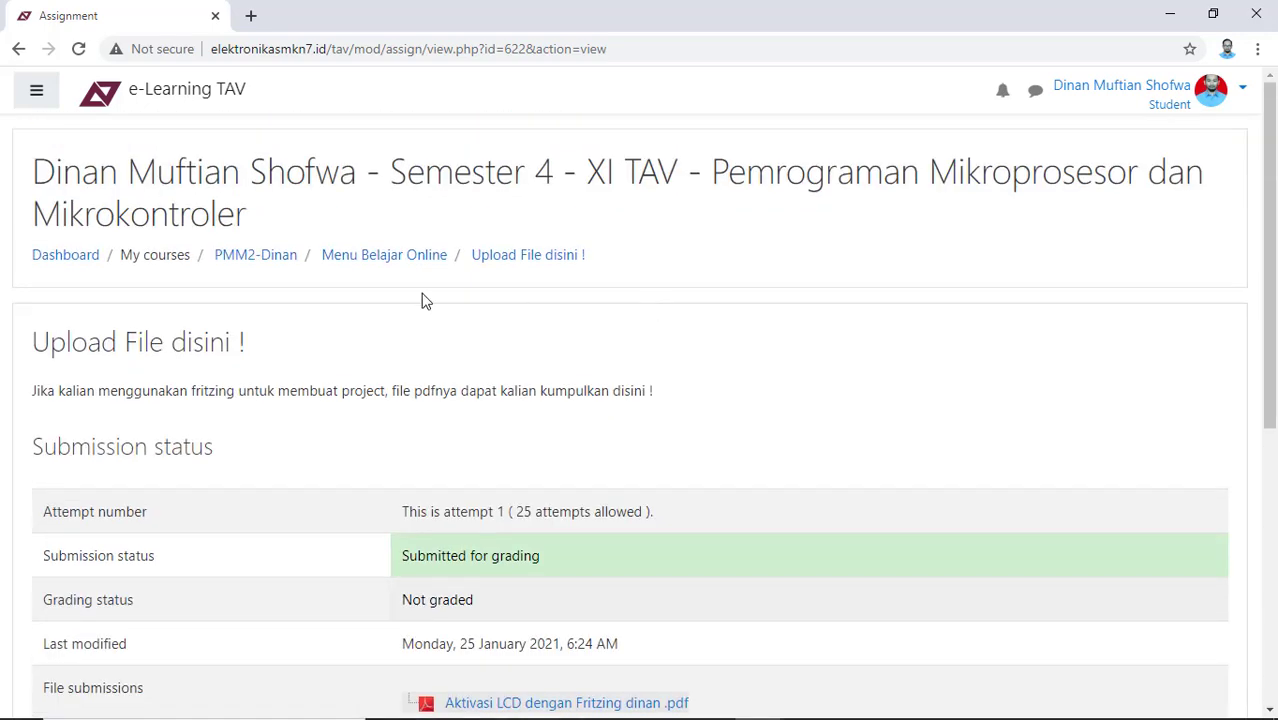
pyautogui.click(263, 256)
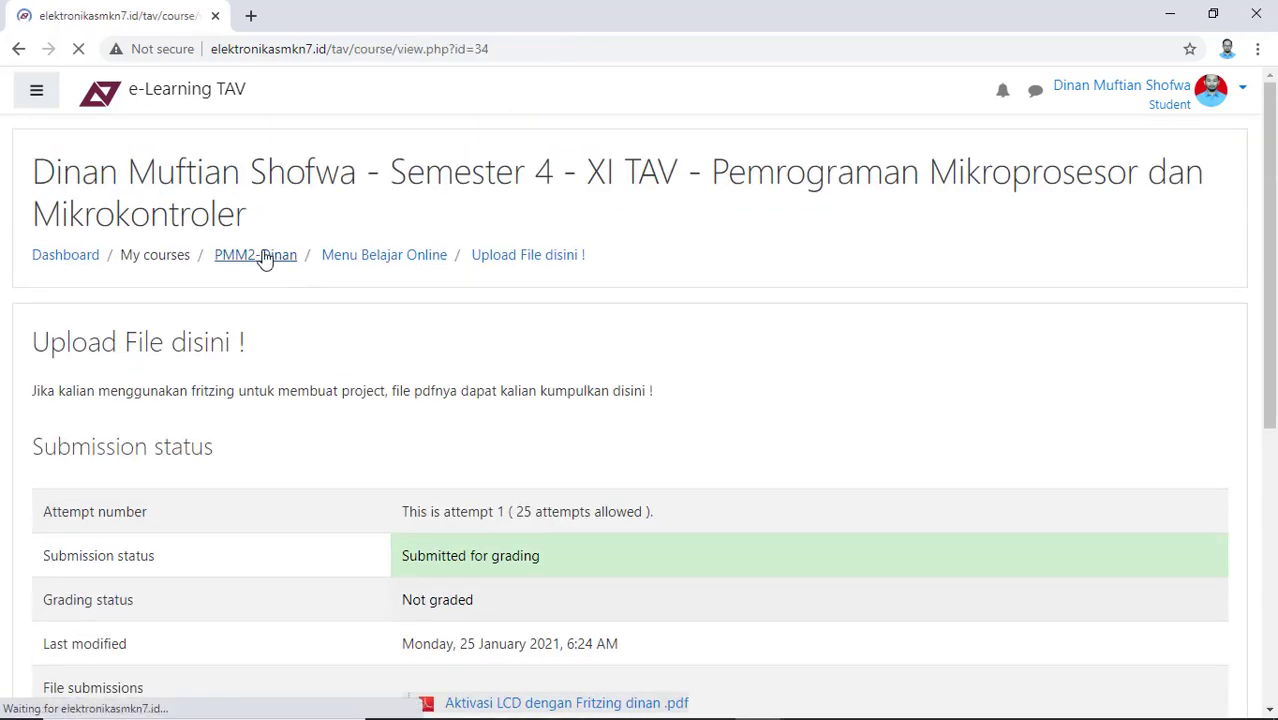
# Step: Look over the course page and open the "Yuk Belajar Mandiri" lesson from its first page, "Pertemuan 1 : Autodesk Tinkercad dan Fritzing"
pyautogui.scroll(-3, 270, 415)
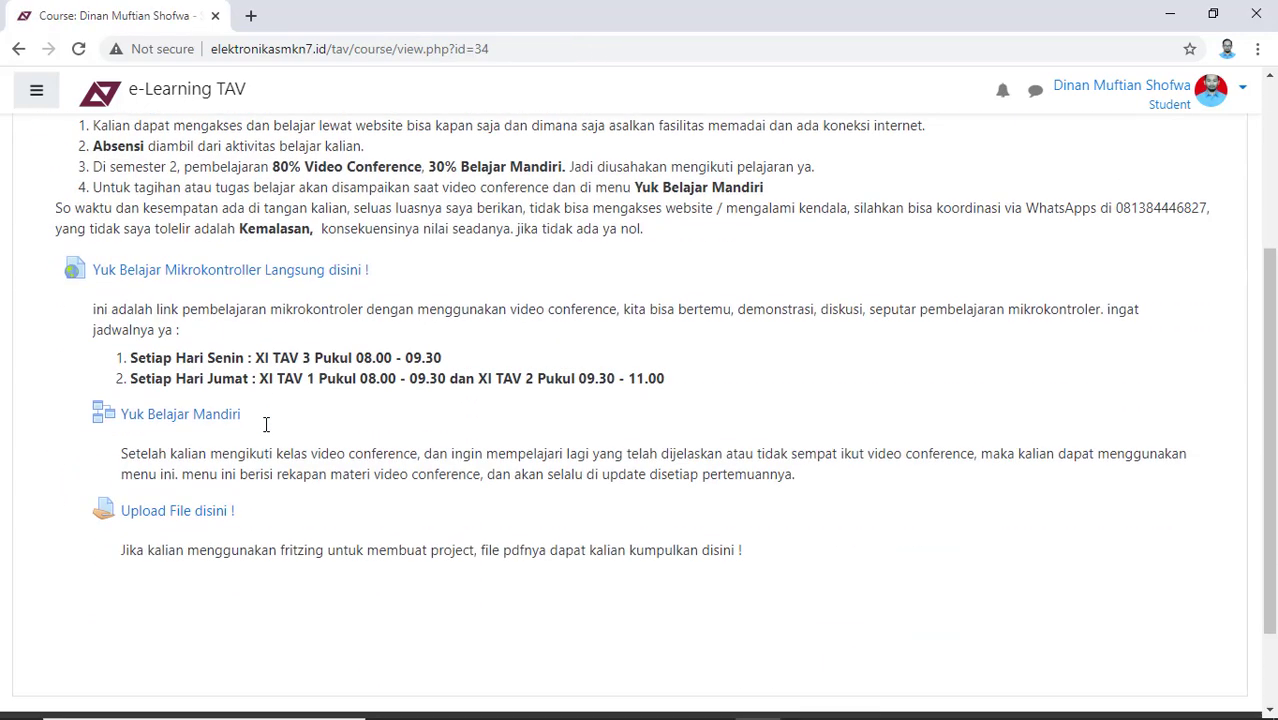
pyautogui.scroll(3, 265, 428)
pyautogui.scroll(-3, 281, 413)
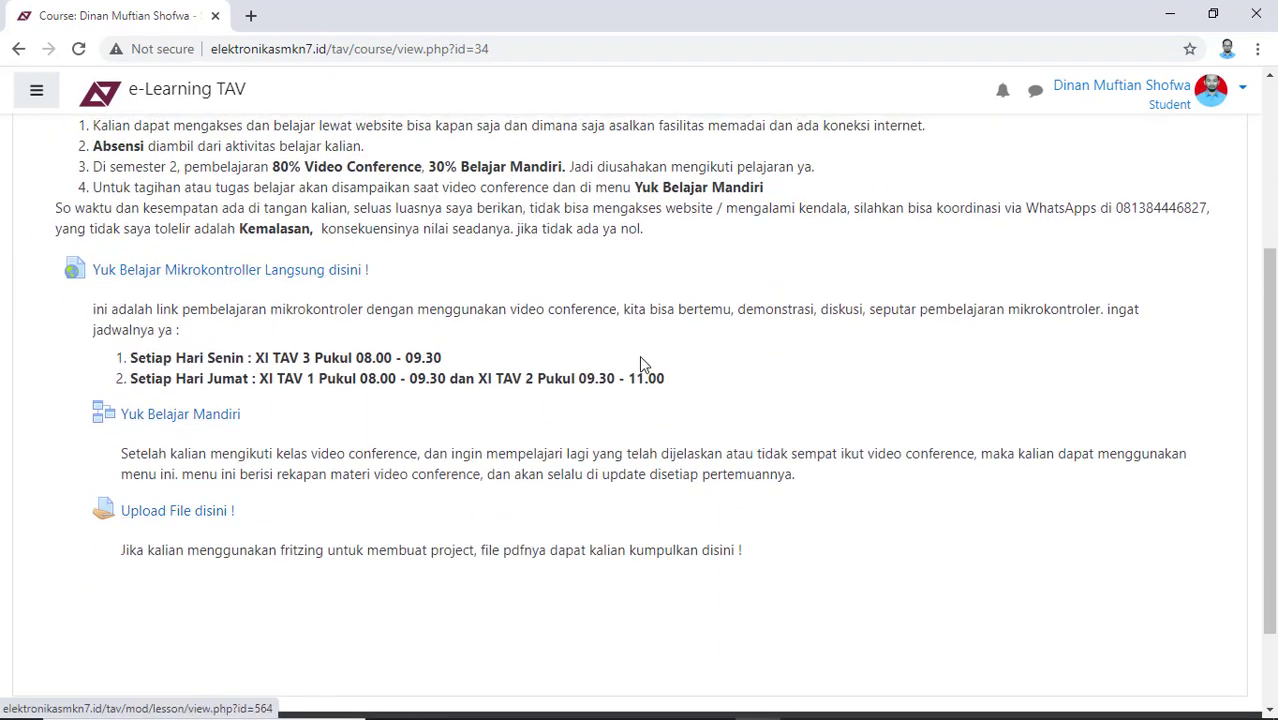
pyautogui.scroll(3, 700, 366)
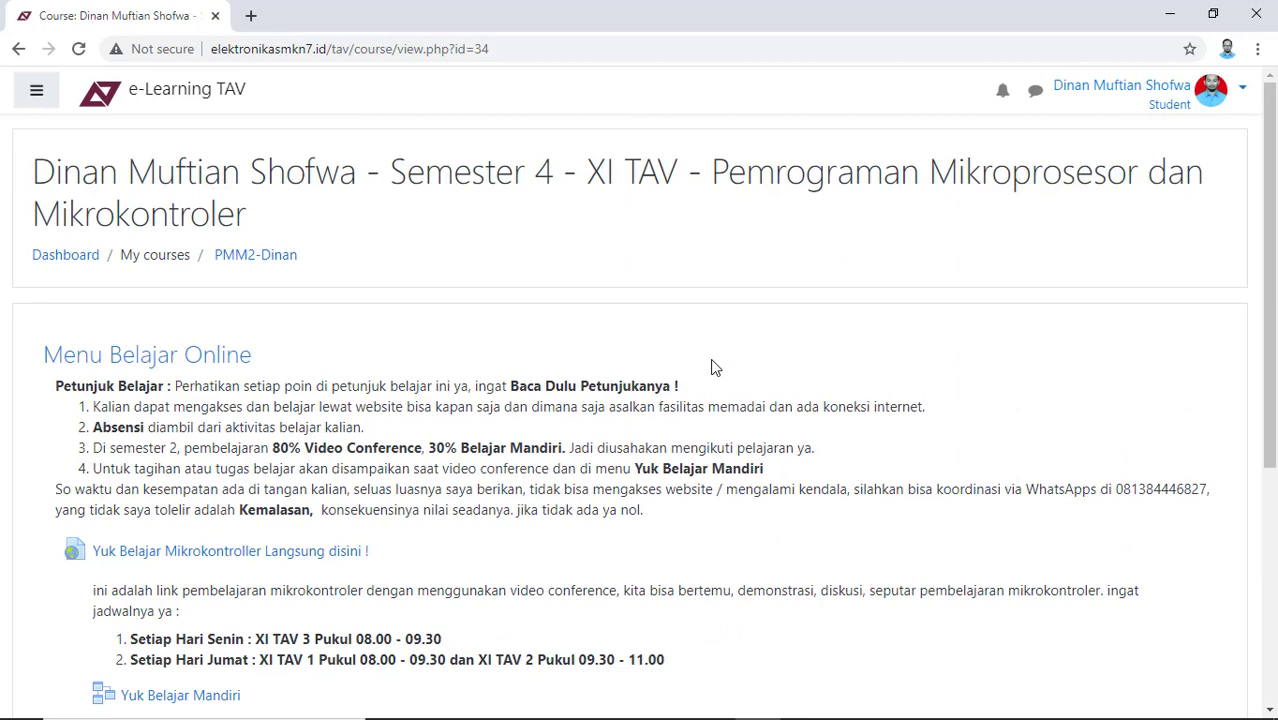
pyautogui.scroll(-2, 400, 450)
pyautogui.click(165, 508)
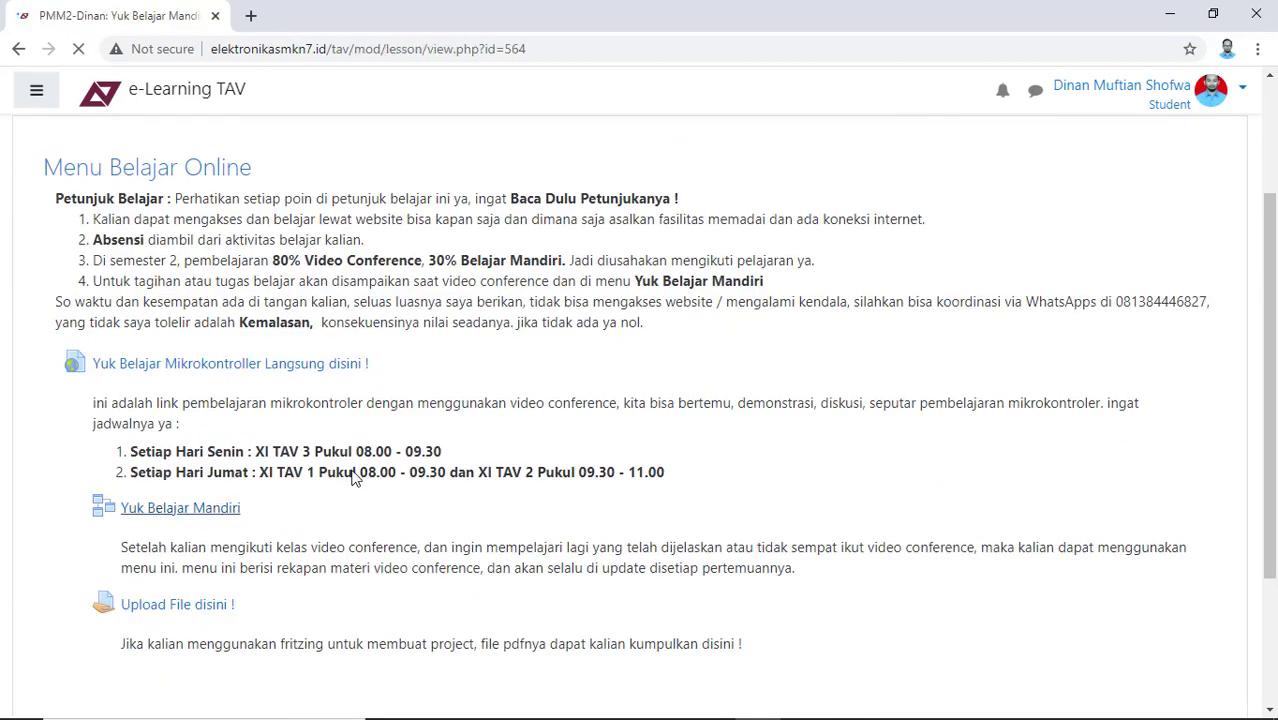
pyautogui.click(103, 462)
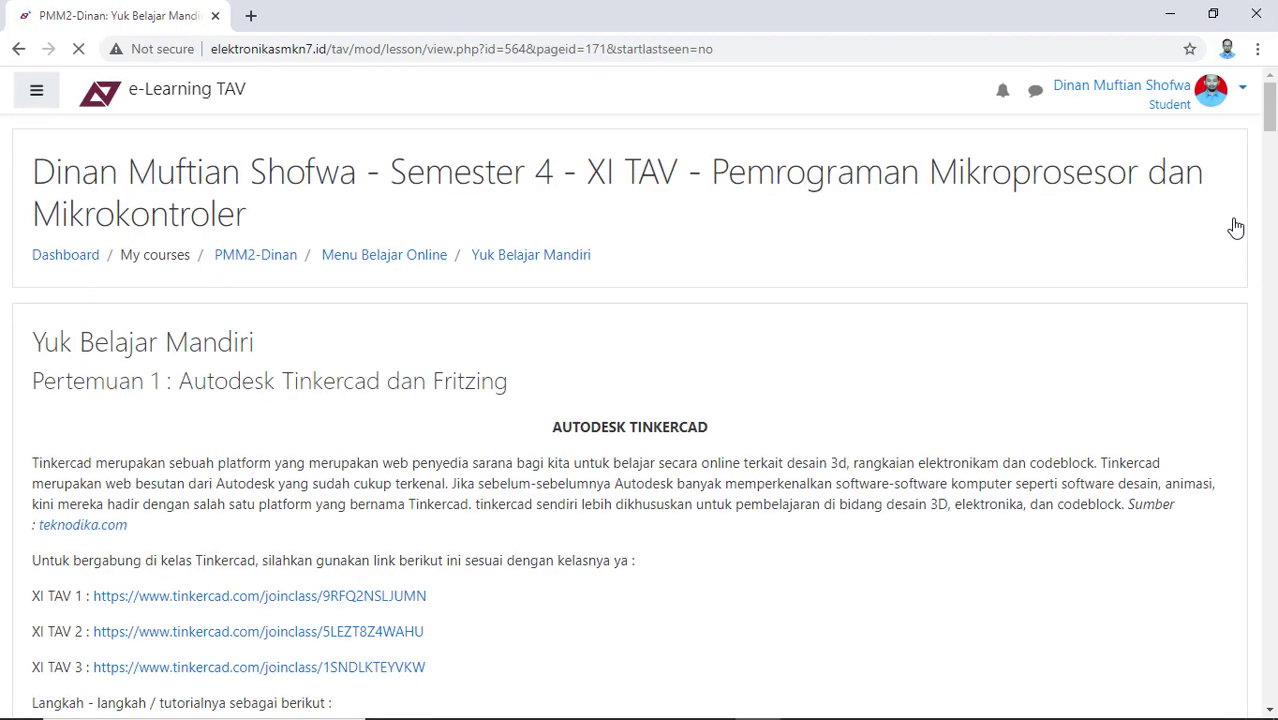
# Step: Advance through the lesson via "Pertemuan 2 : Project Tinkercad Episode 001" to "Pertemuan 3 : LCD Activation with Fritzing" and review that page
pyautogui.moveTo(1268, 110); pyautogui.dragTo(1276, 700)
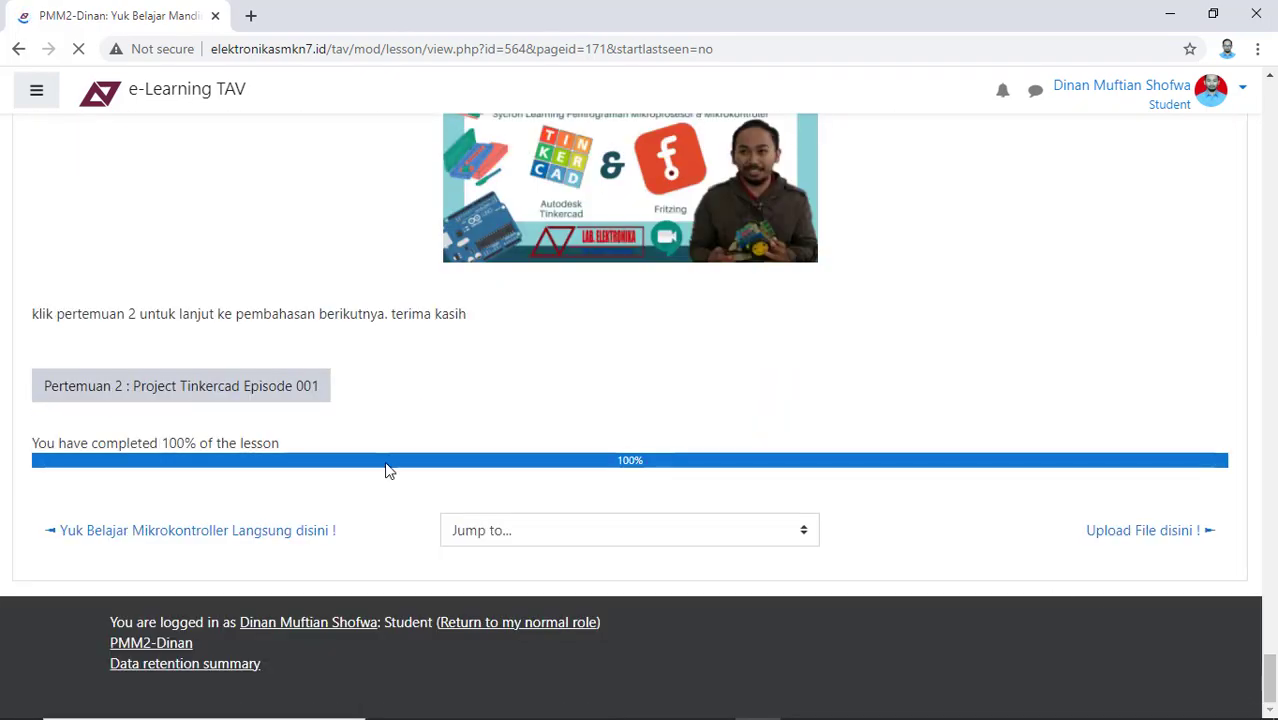
pyautogui.click(146, 384)
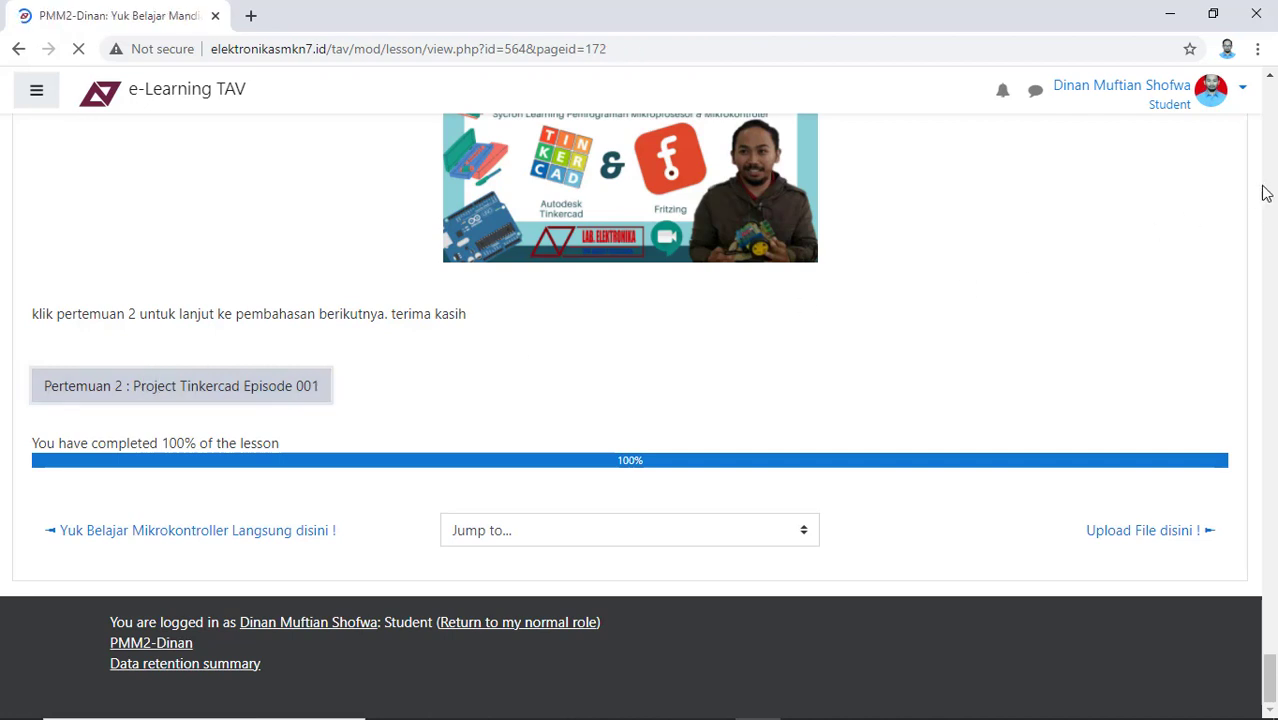
pyautogui.moveTo(1267, 191); pyautogui.dragTo(1274, 690)
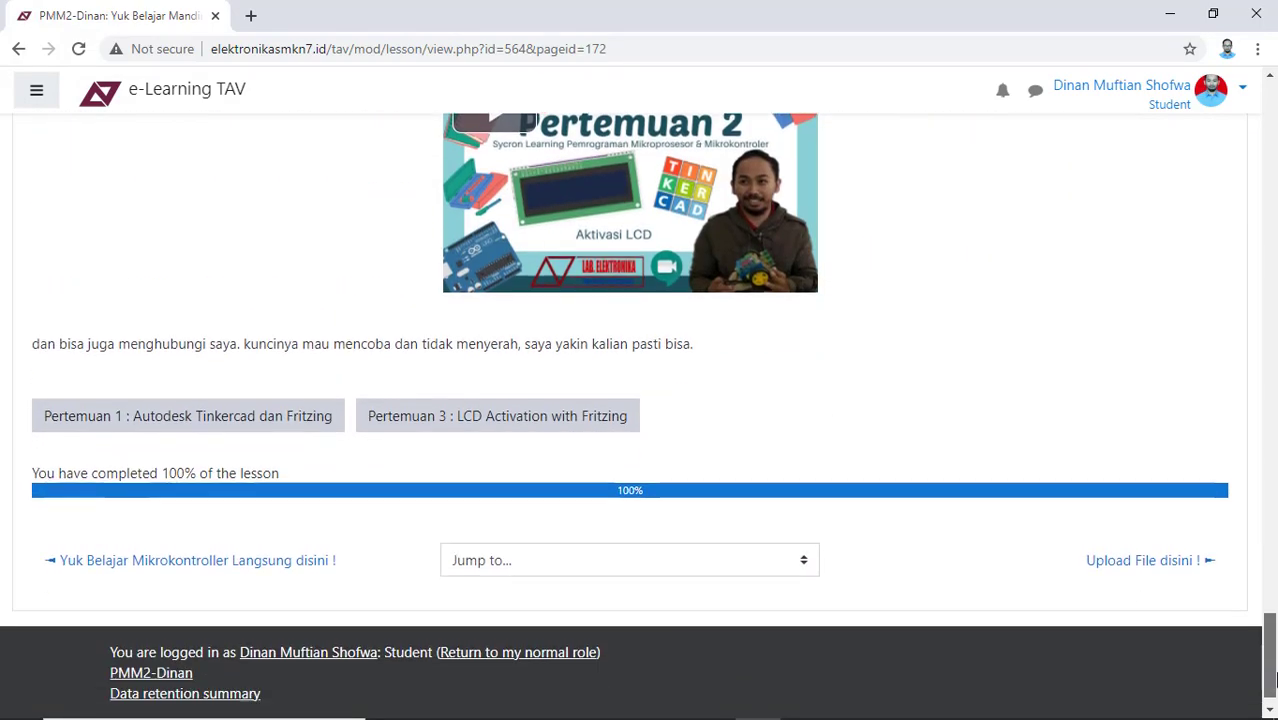
pyautogui.click(463, 425)
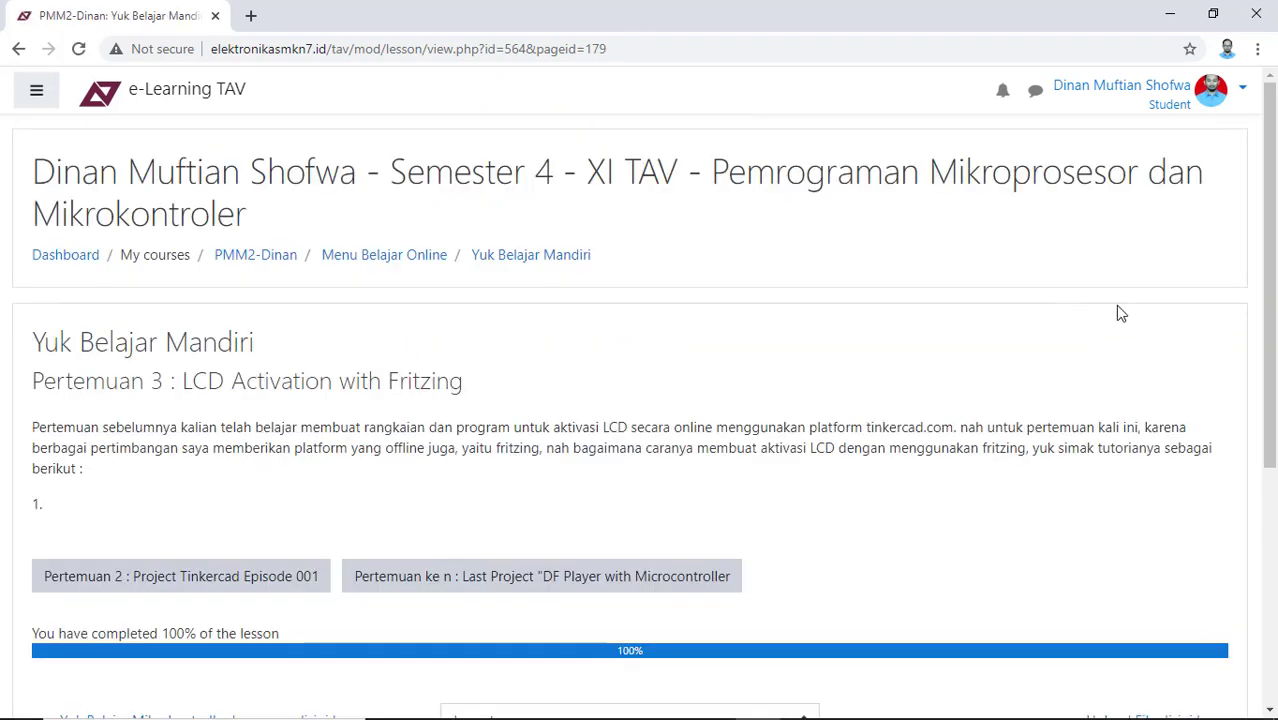
pyautogui.scroll(-3, 1050, 308)
pyautogui.scroll(2, 990, 320)
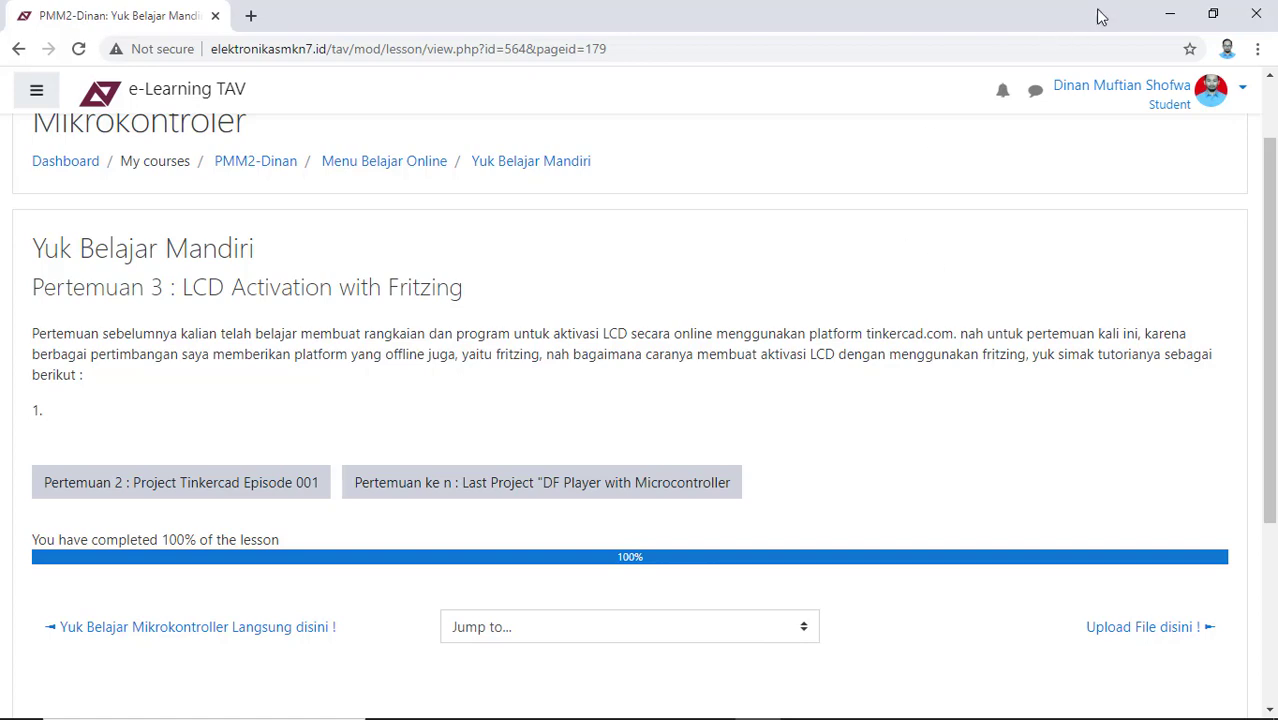
# Step: Minimize the browser, Fritzing and any remaining open windows to show the desktop
pyautogui.click(1166, 14)
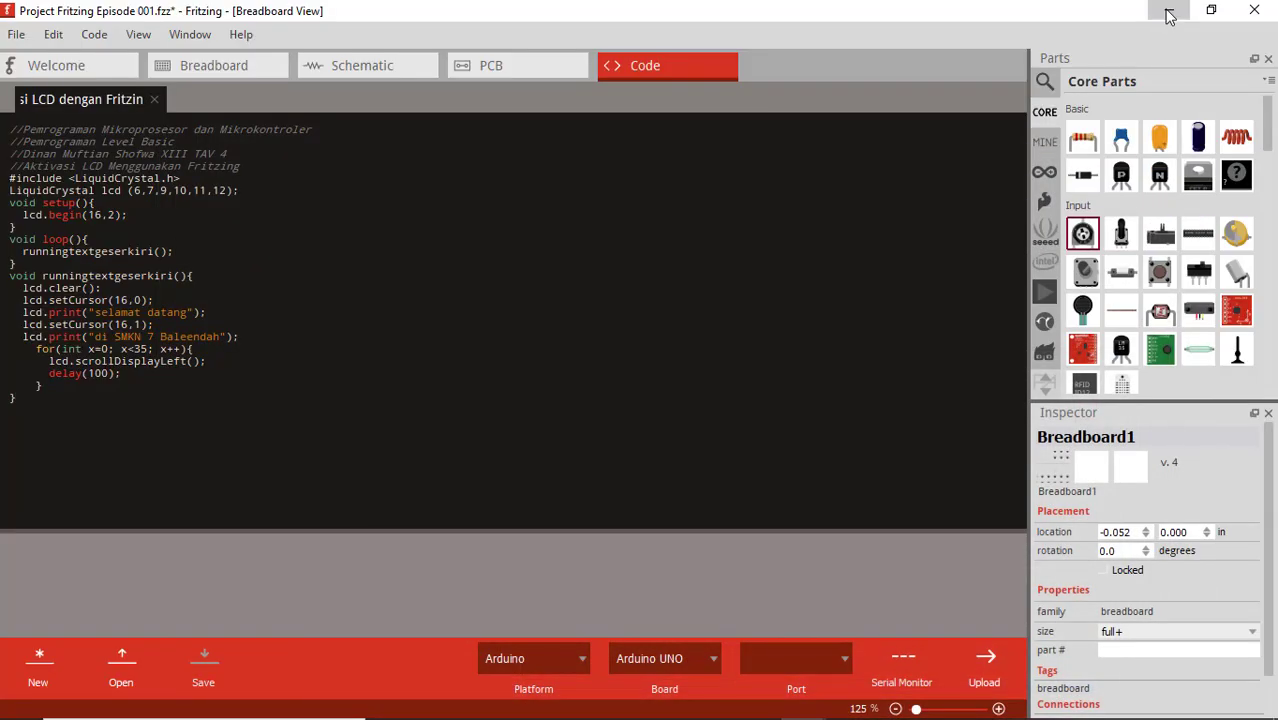
pyautogui.click(1167, 12)
pyautogui.click(1164, 10)
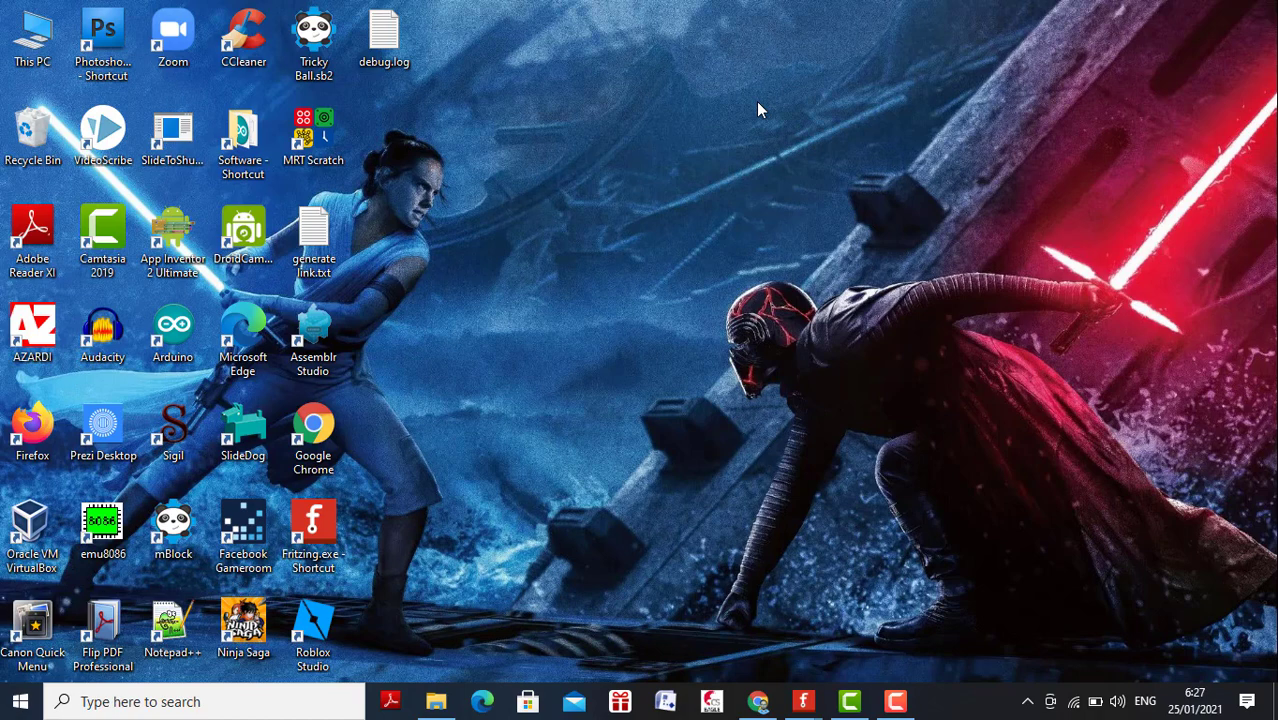
pyautogui.click(901, 697)
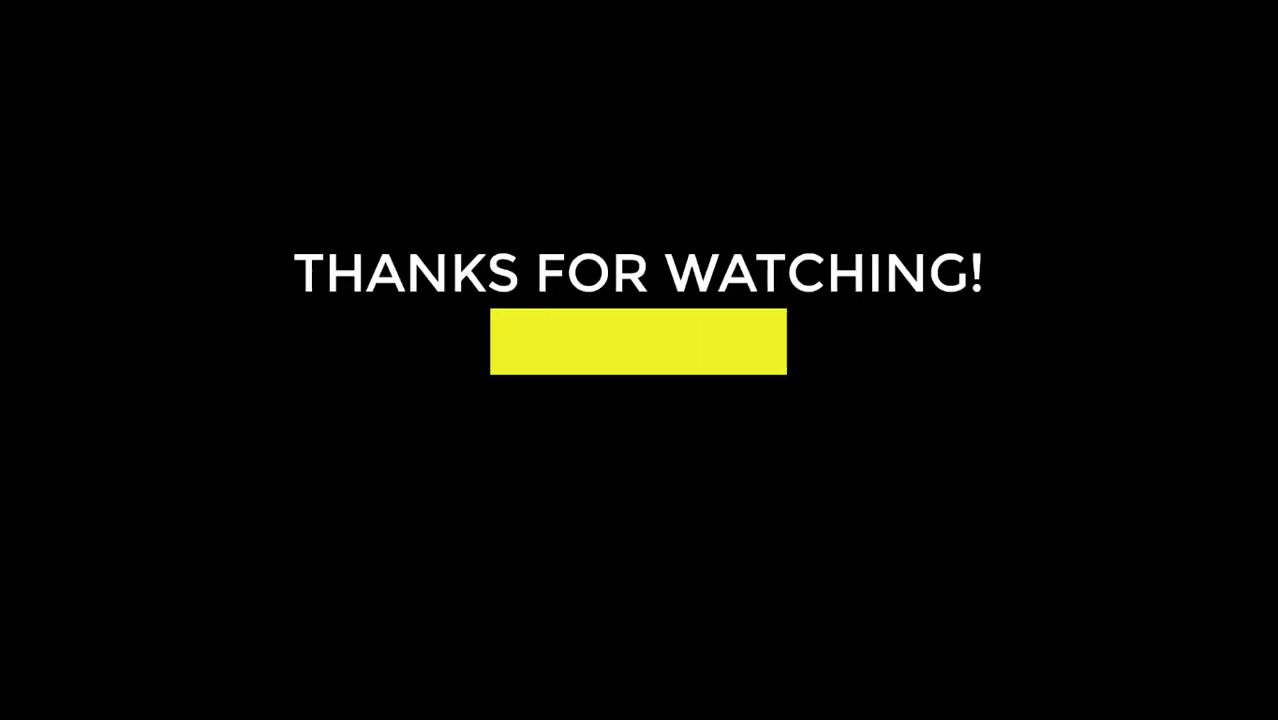